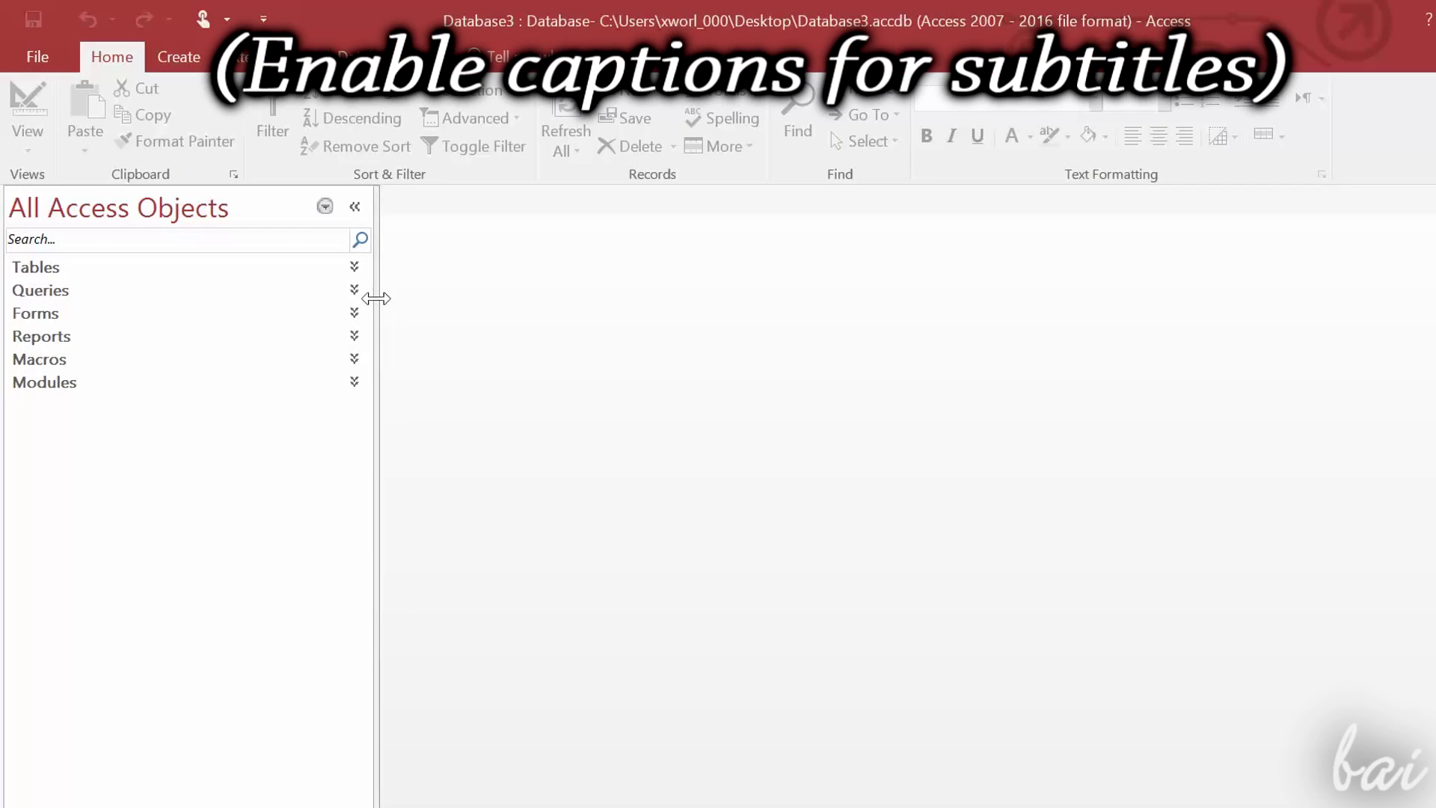
Step: Open the Full Data table and autofit the Daily Balance column so its heading shows
click(316, 268)
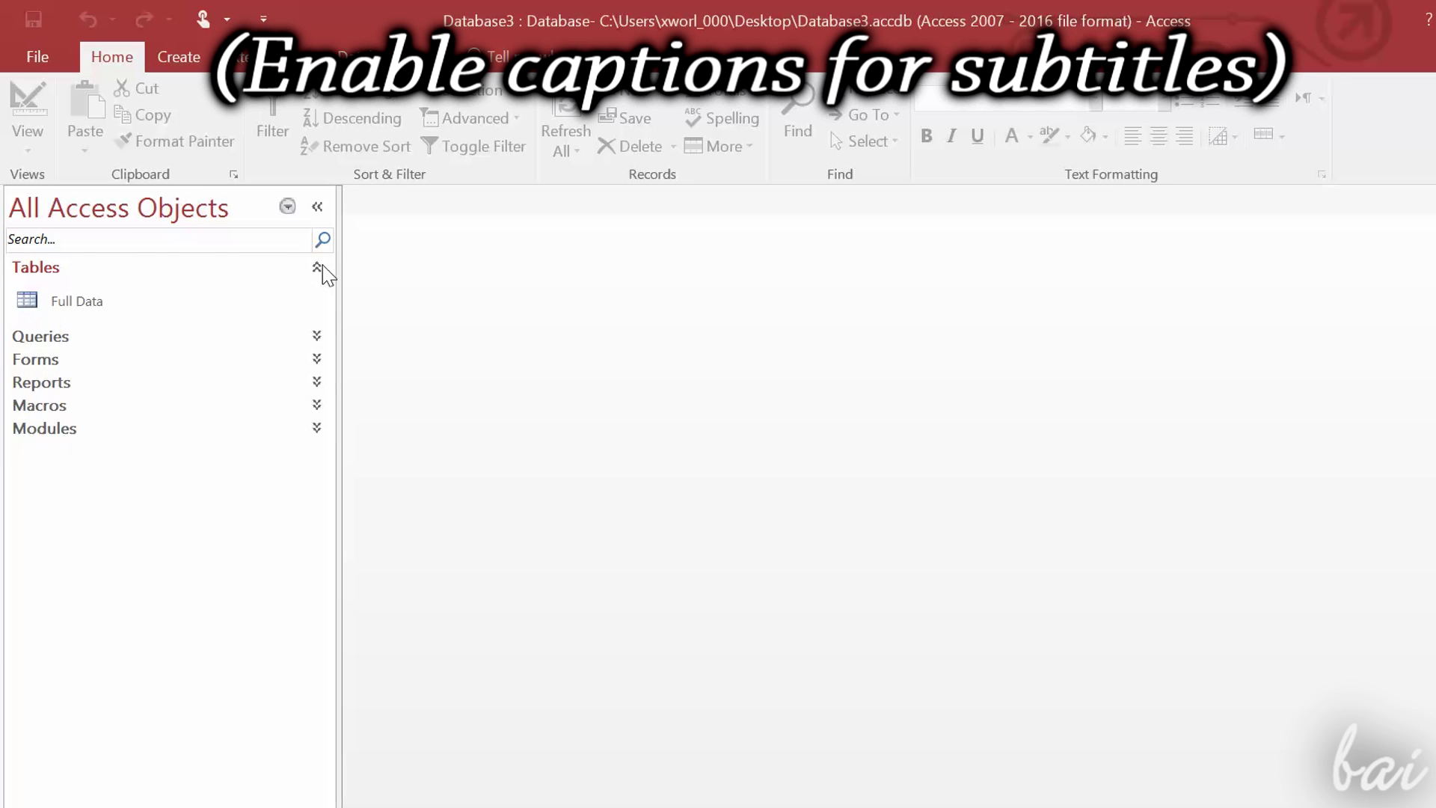
double_click(101, 308)
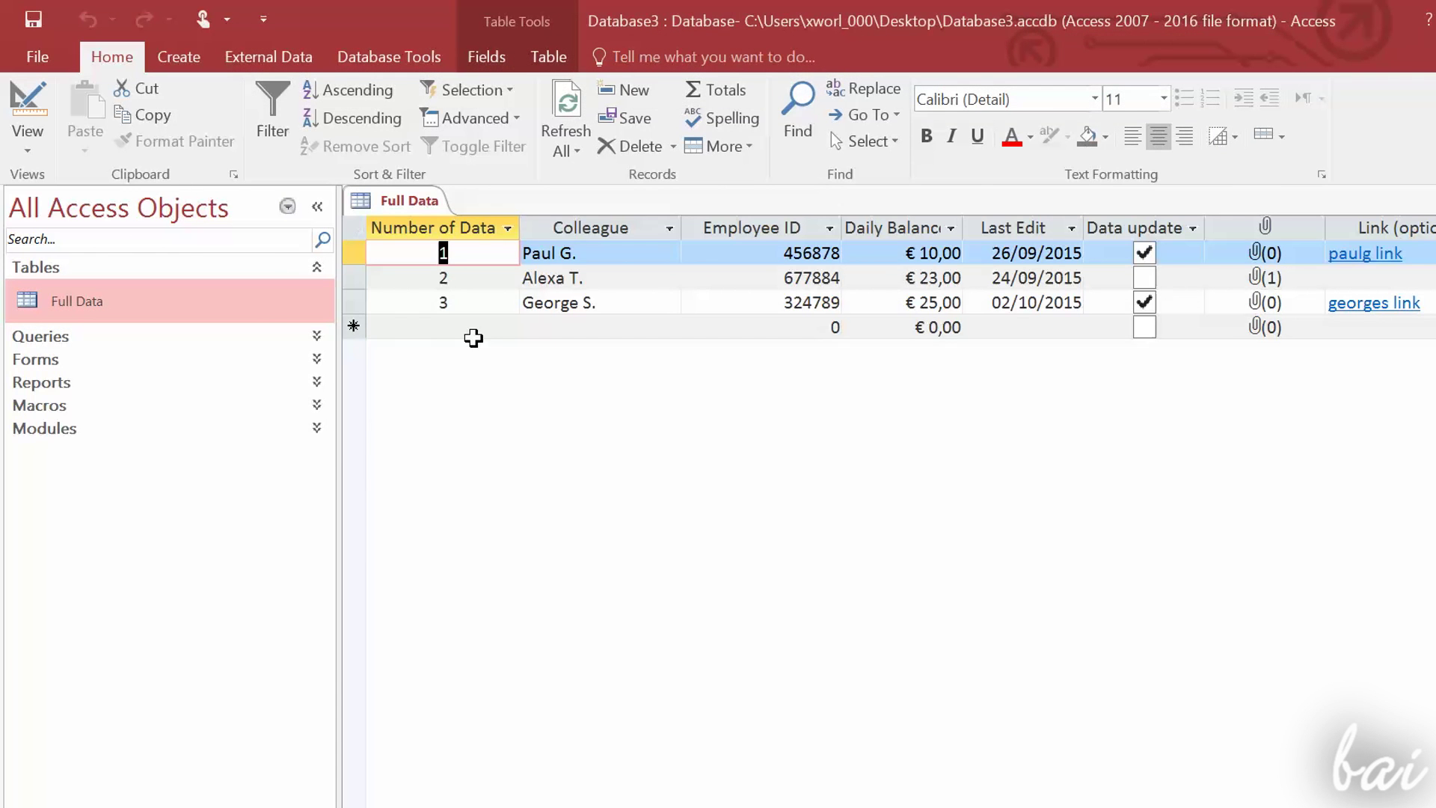
click(625, 250)
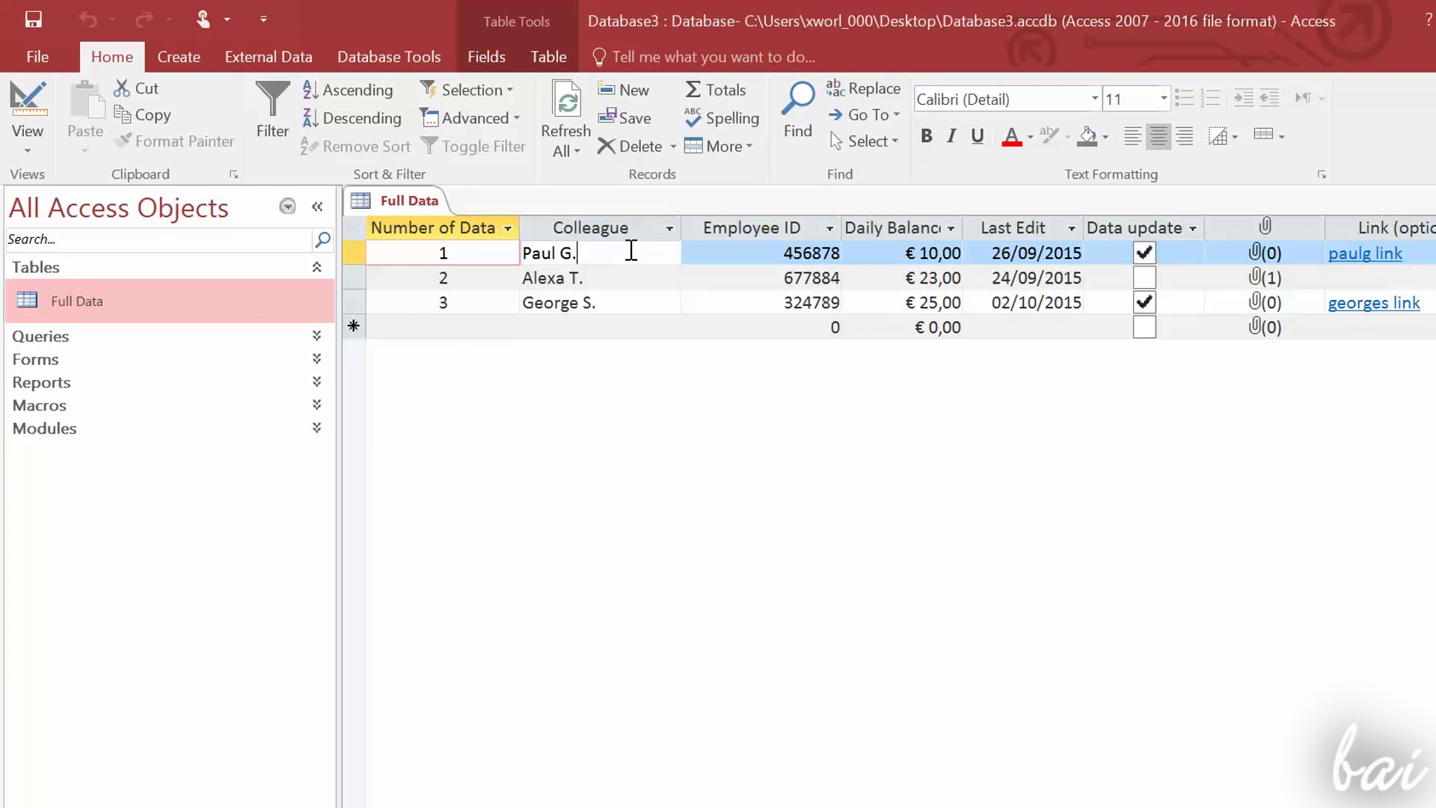
key(Down)
key(Down)
click(946, 256)
key(Down)
key(Down)
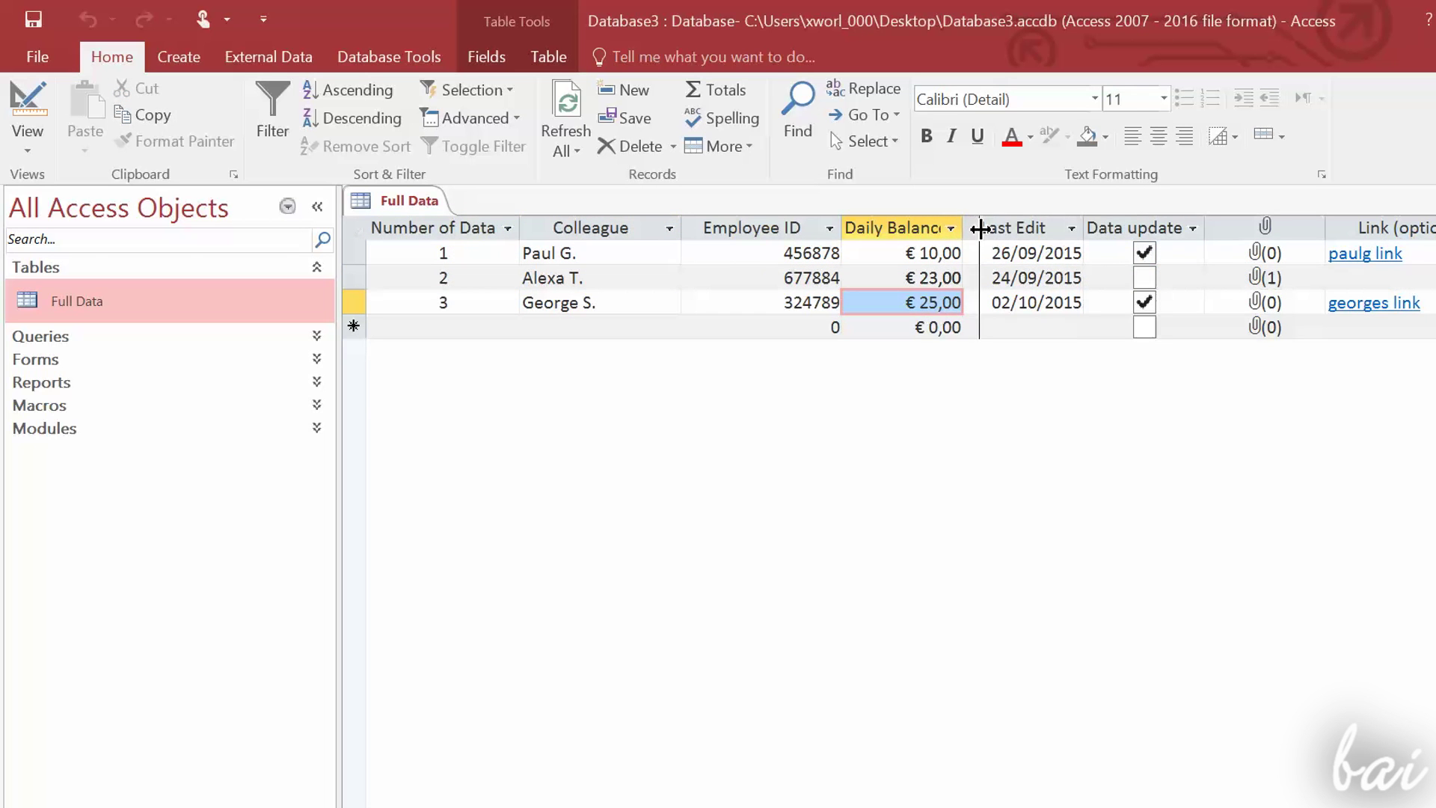
double_click(962, 228)
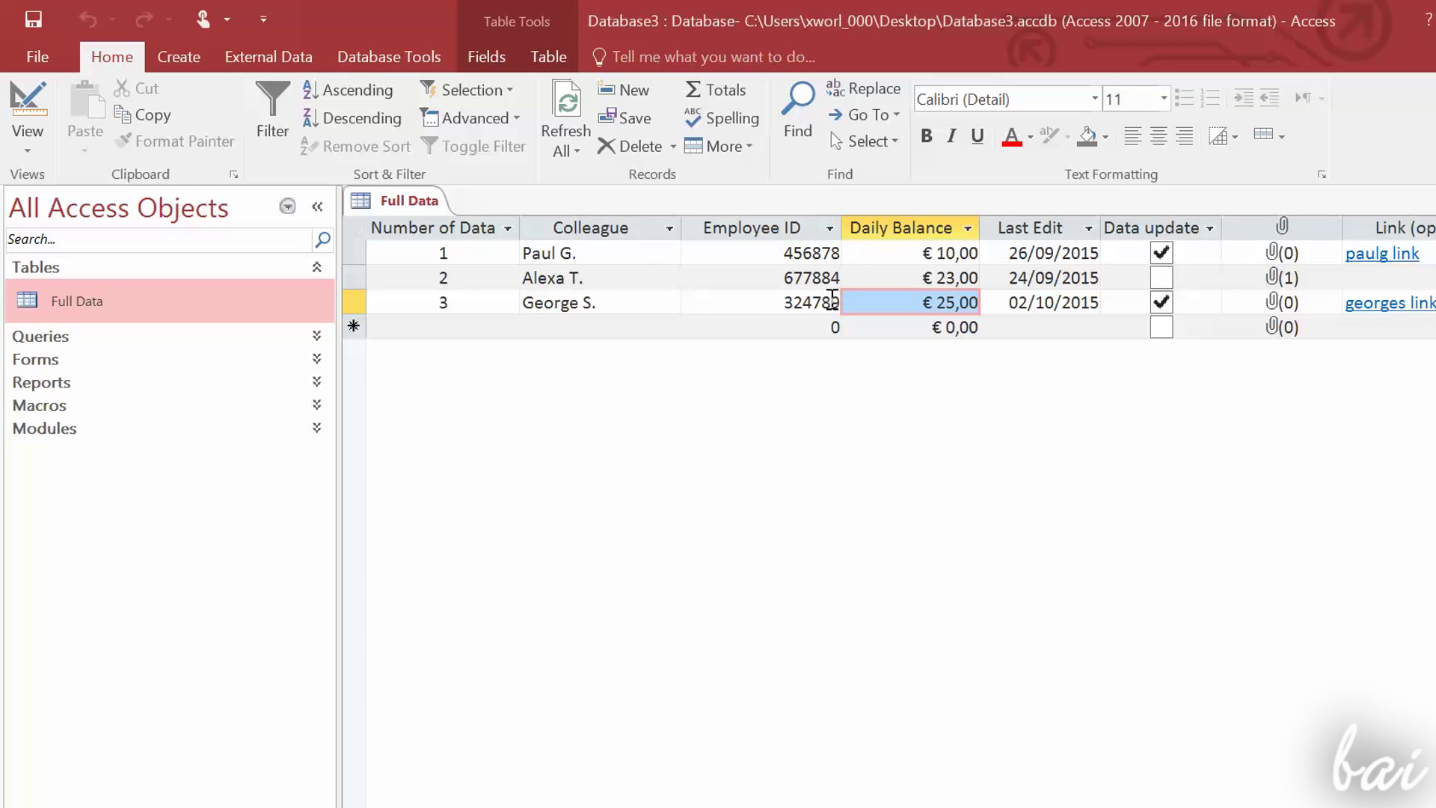
Step: Browse record cells across Employee ID, Number of Data, Daily Balance, Data update and Last Edit
click(819, 299)
click(514, 297)
click(946, 256)
click(1161, 252)
click(1078, 283)
click(1161, 254)
click(1071, 284)
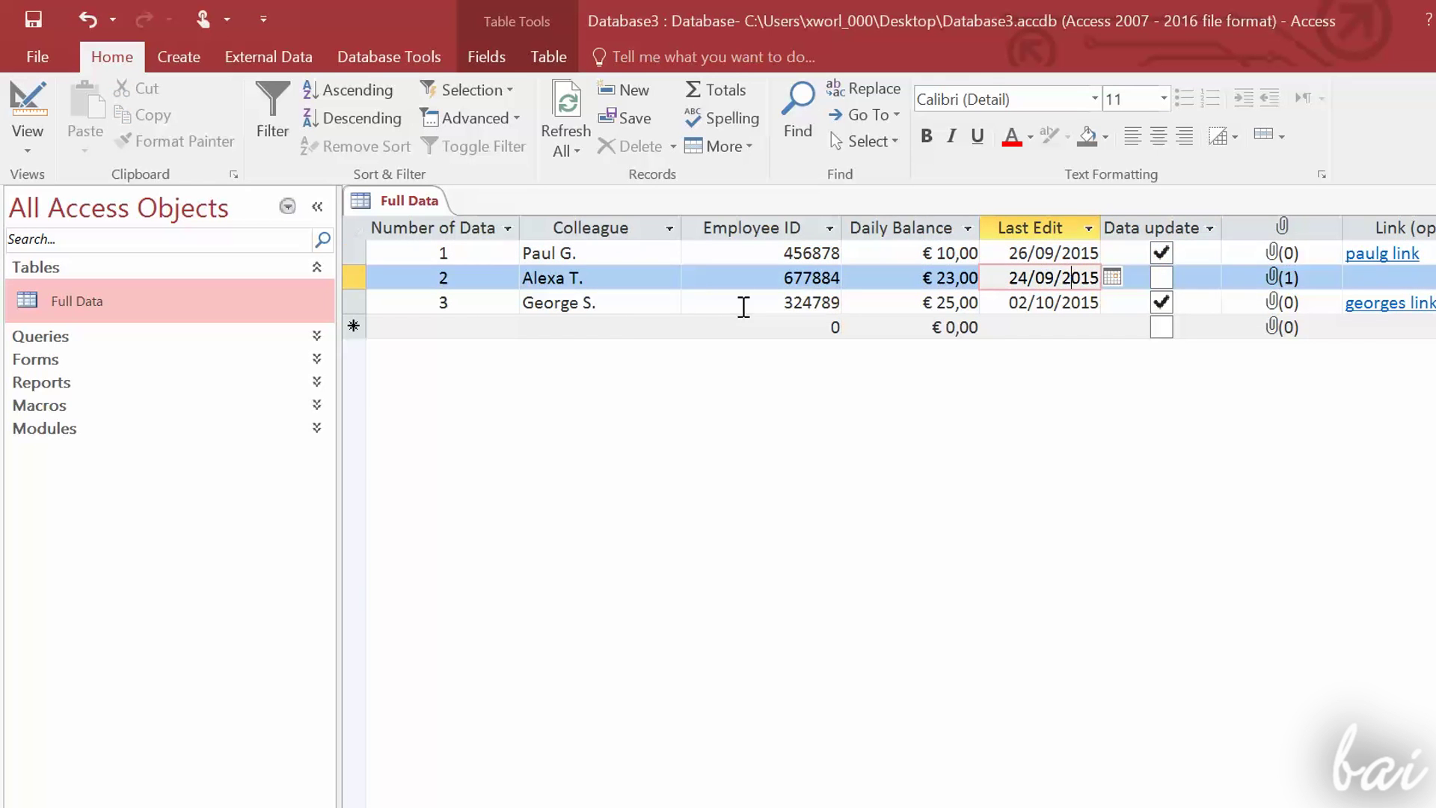
click(689, 299)
Step: Select the whole Colleague column from its header options, then pick record 3's Employee ID
click(588, 254)
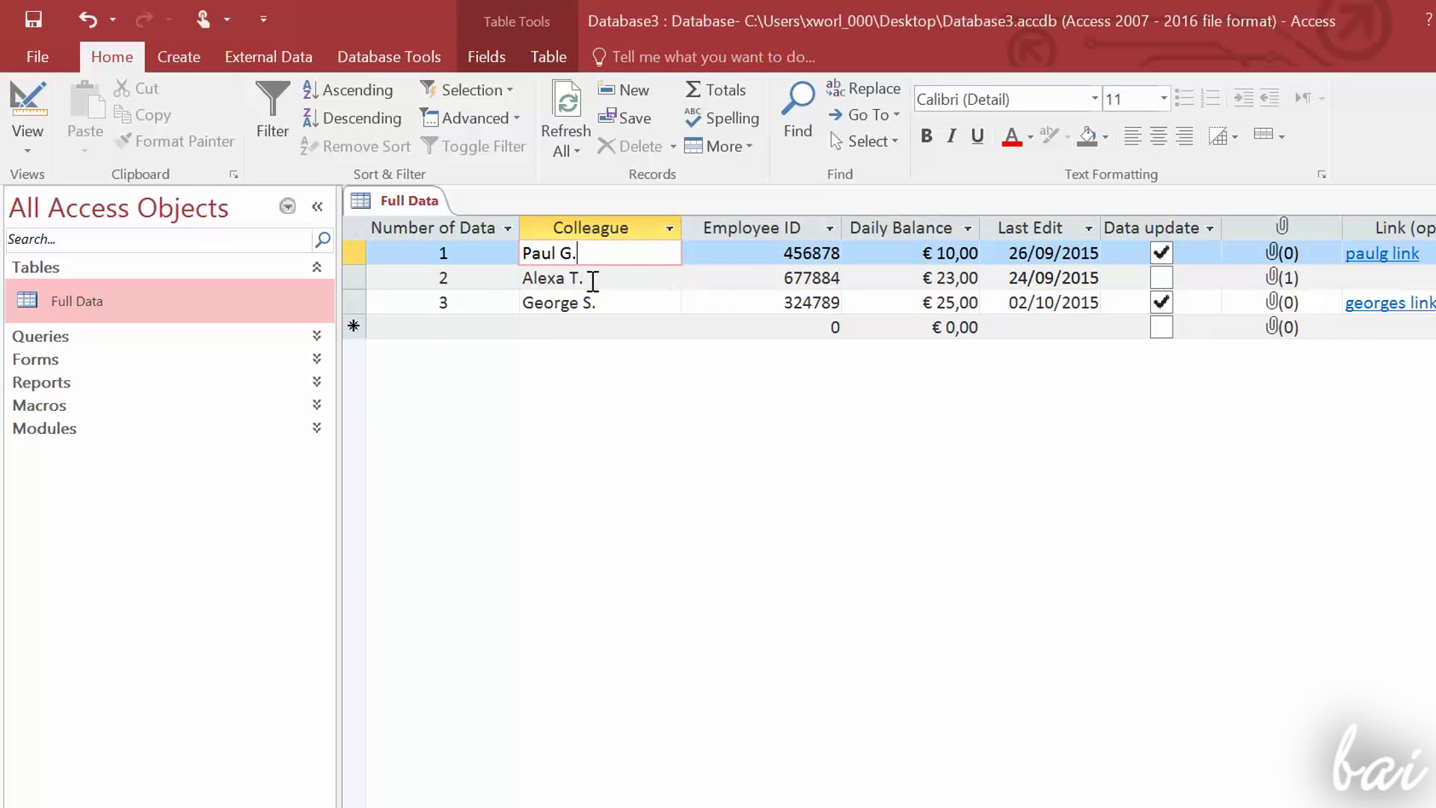
click(421, 259)
click(442, 303)
click(670, 228)
click(628, 278)
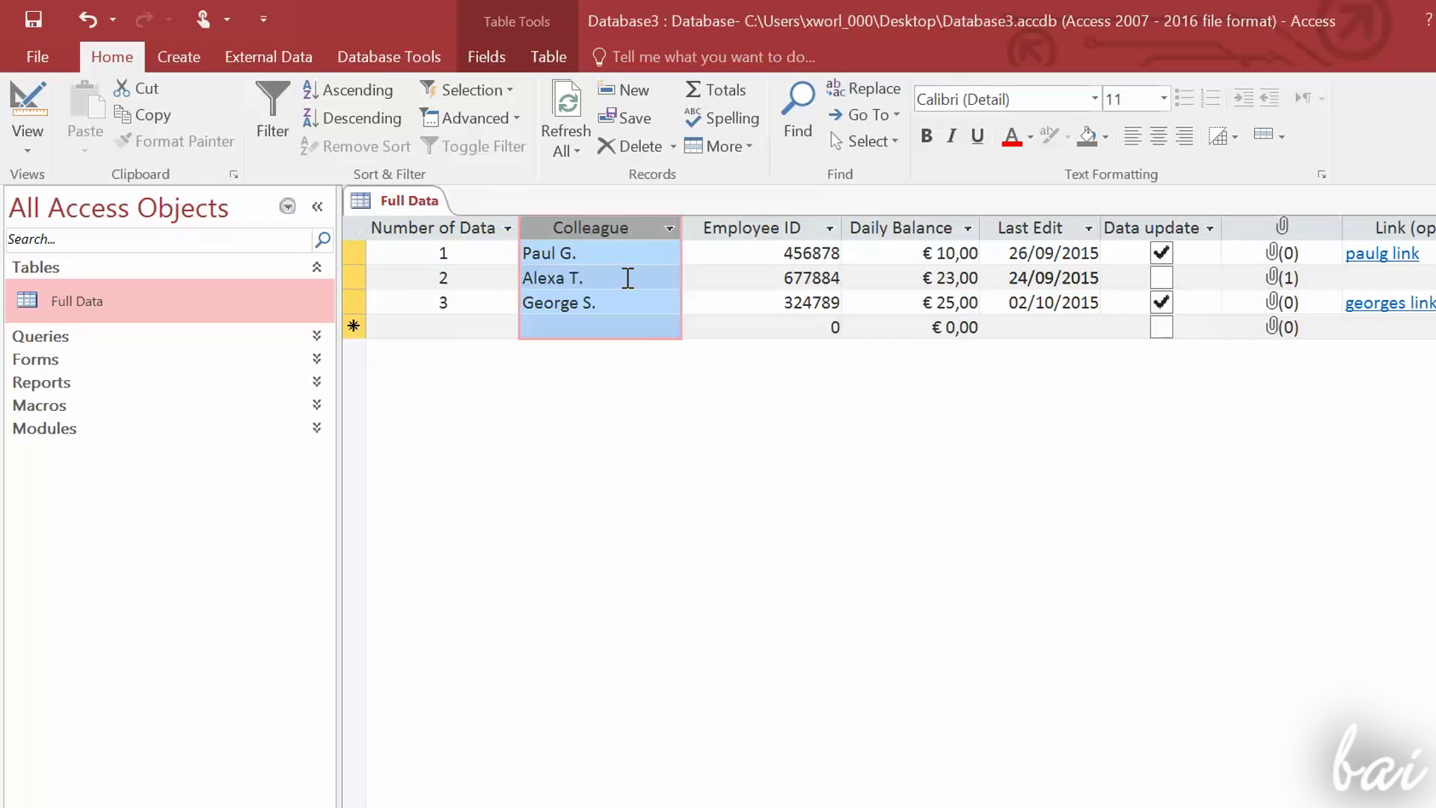
click(748, 299)
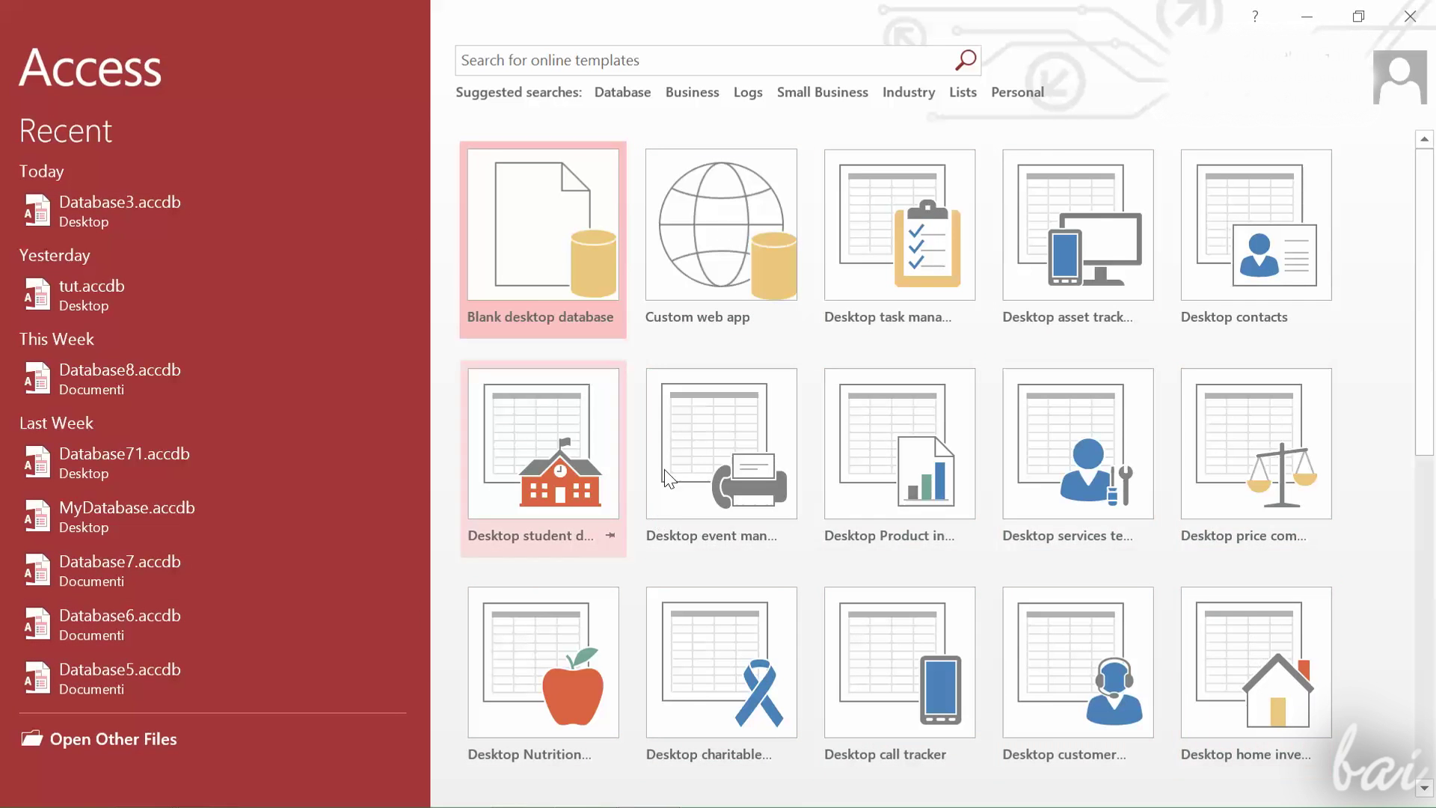
Step: Choose Blank desktop database to begin creating MyDatabase
click(559, 240)
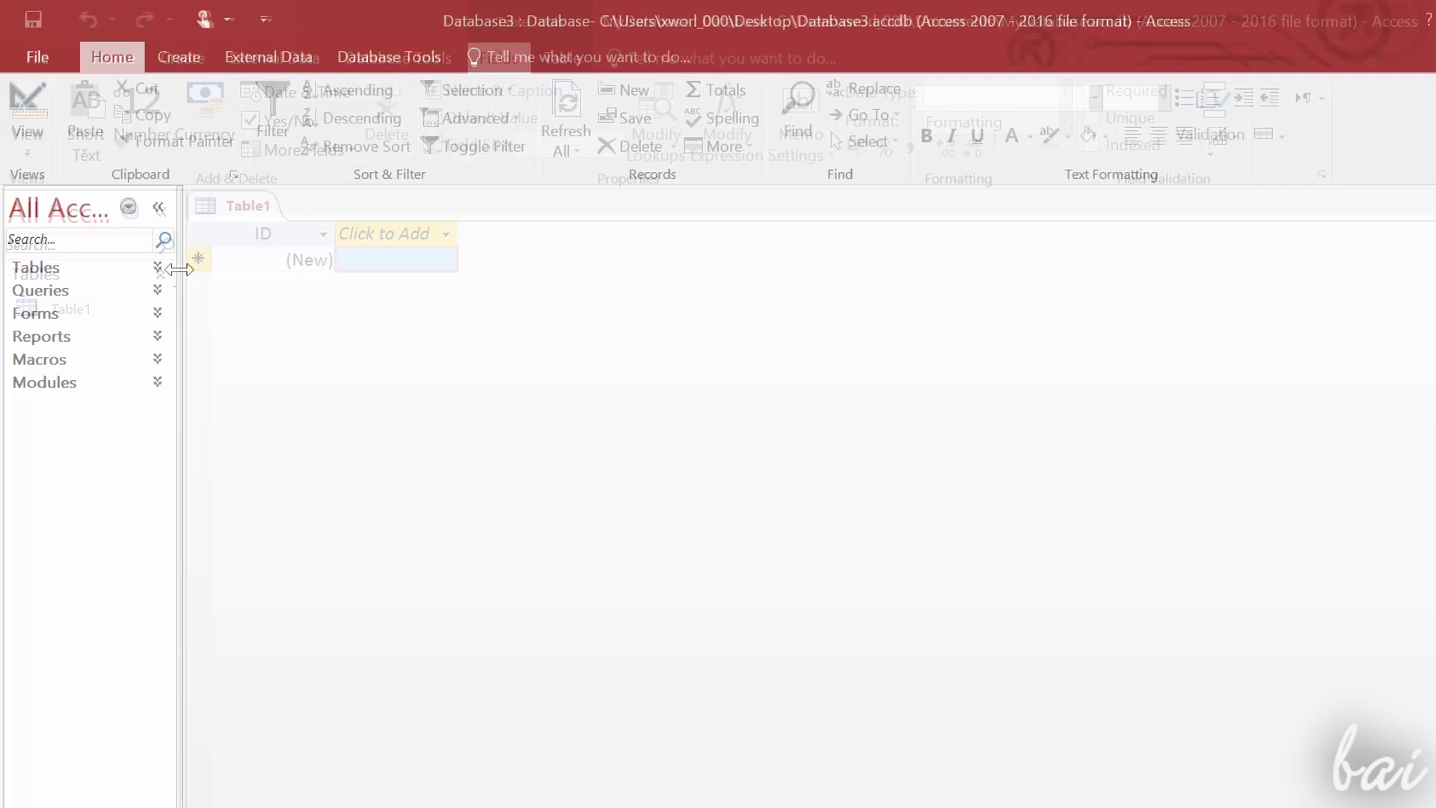
Step: Widen the navigation pane and open the Full Data table and the Table1 report
drag(180, 267, 336, 298)
click(317, 269)
double_click(105, 315)
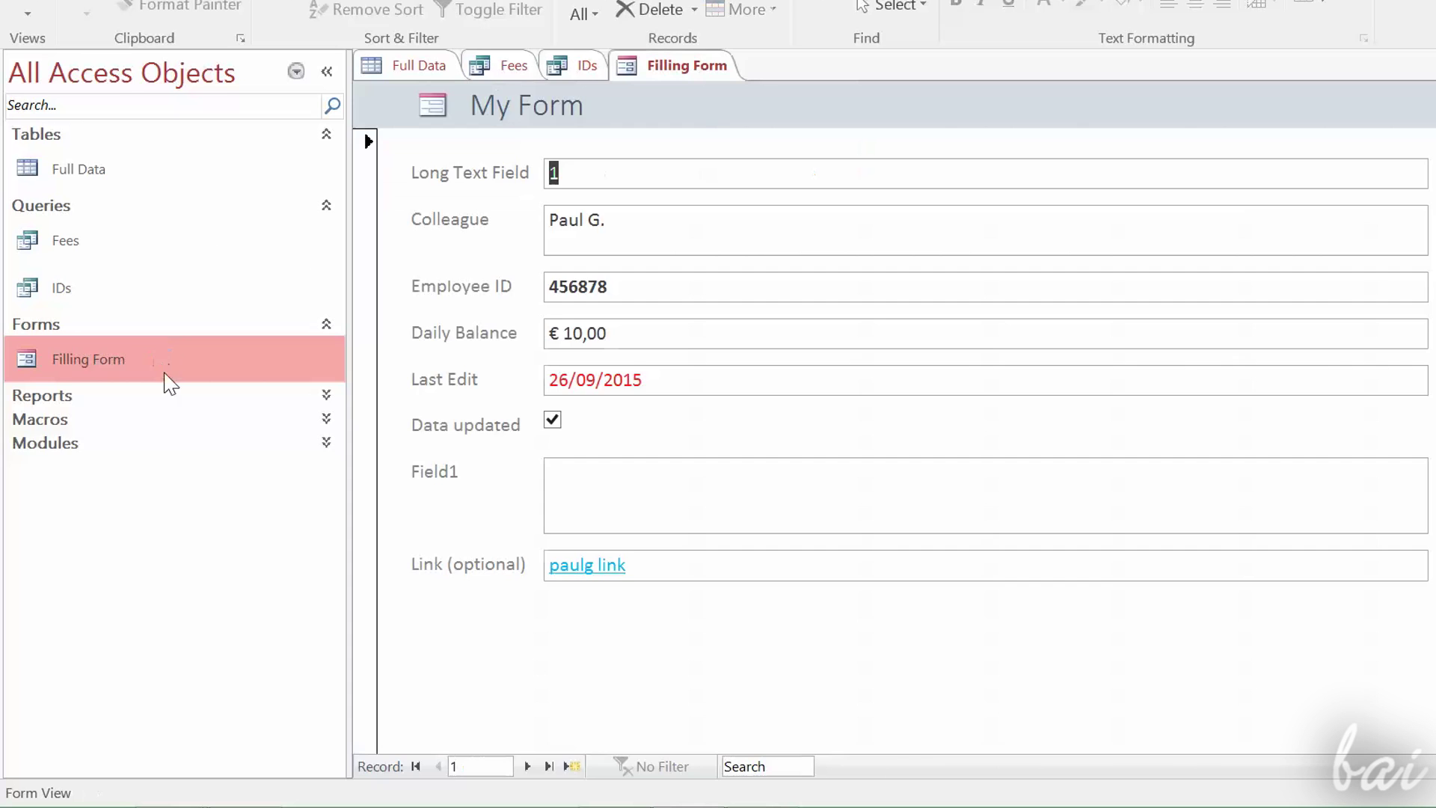
click(180, 395)
double_click(263, 432)
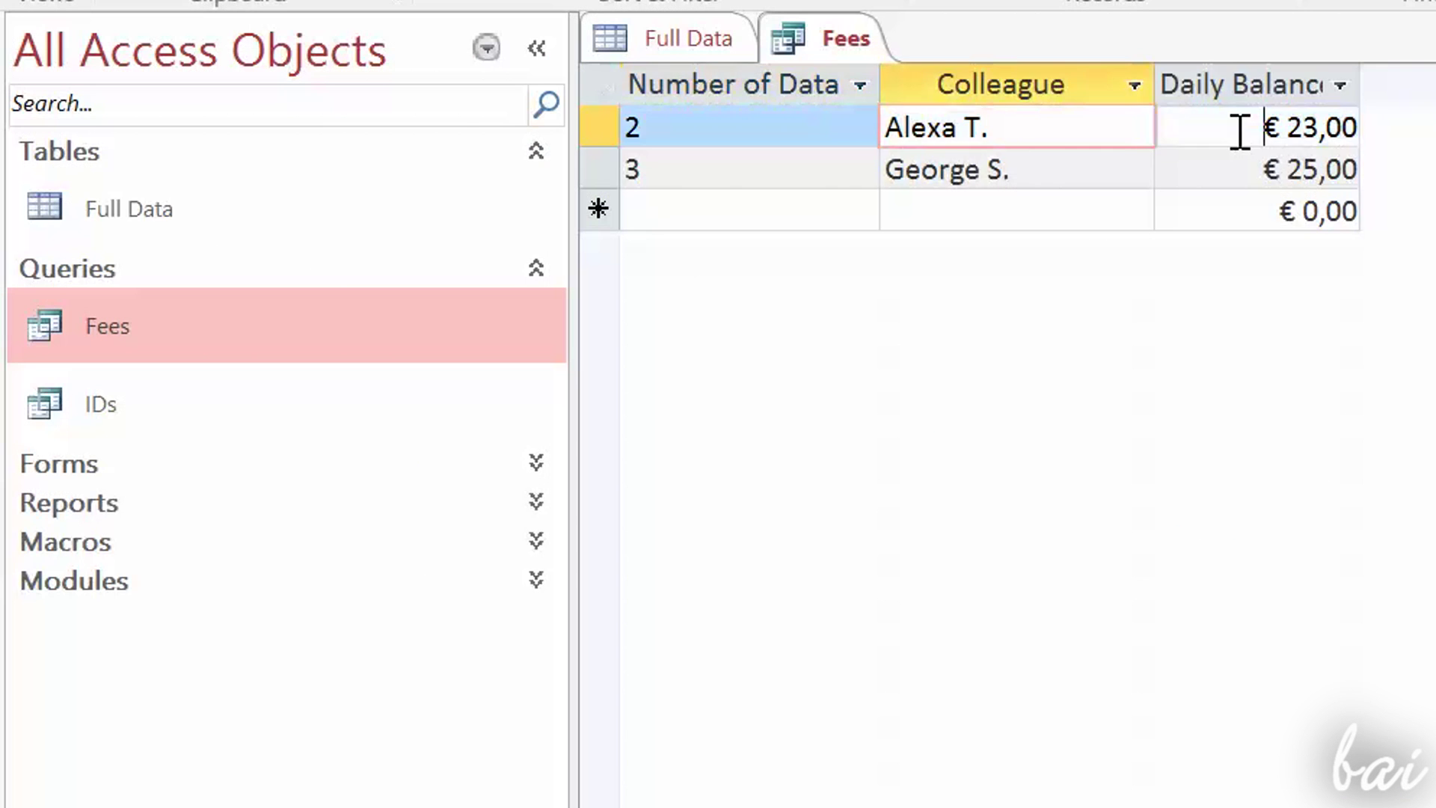
Step: Go to the Fees query, open Macro1 for editing, and select Module1 under Modules
click(1238, 132)
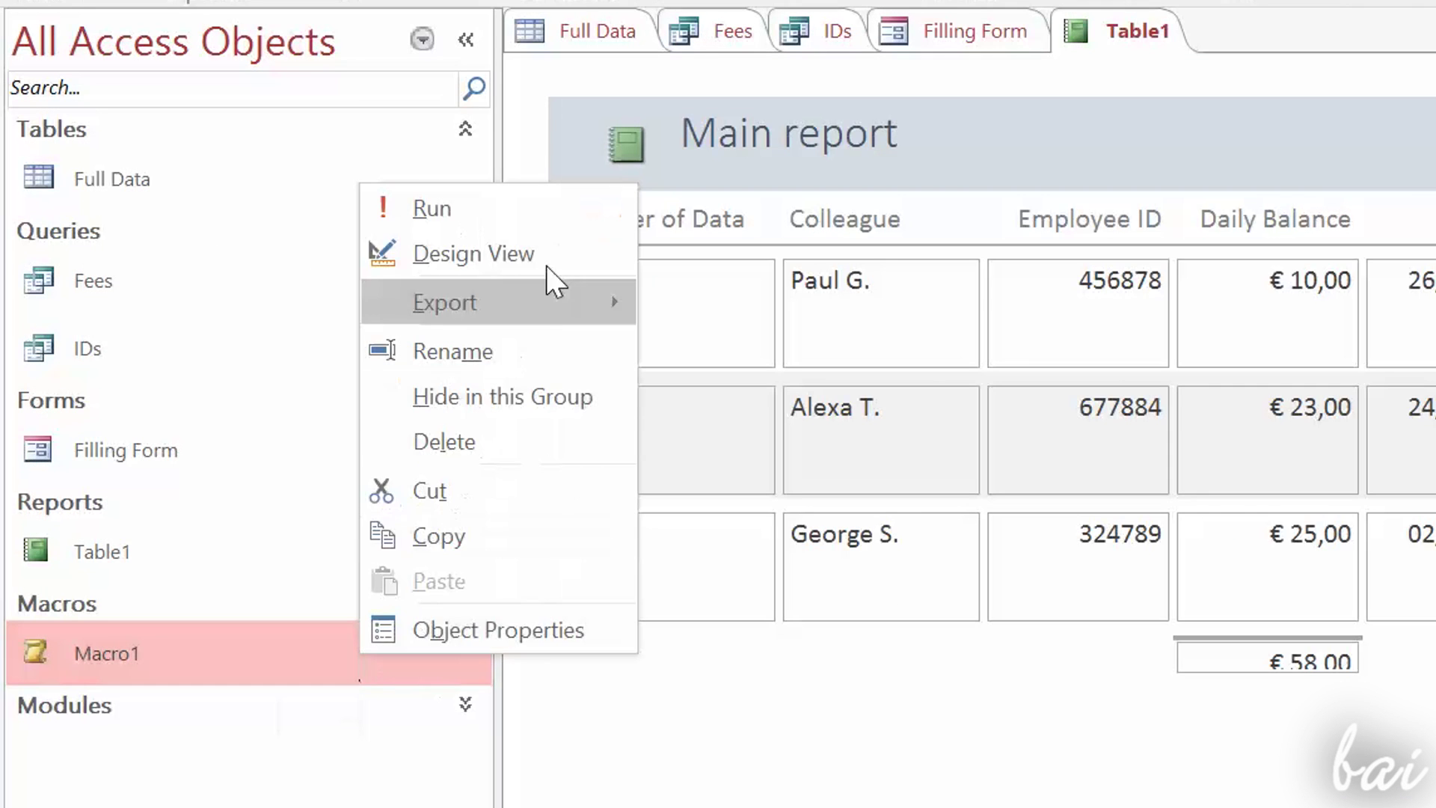
click(547, 256)
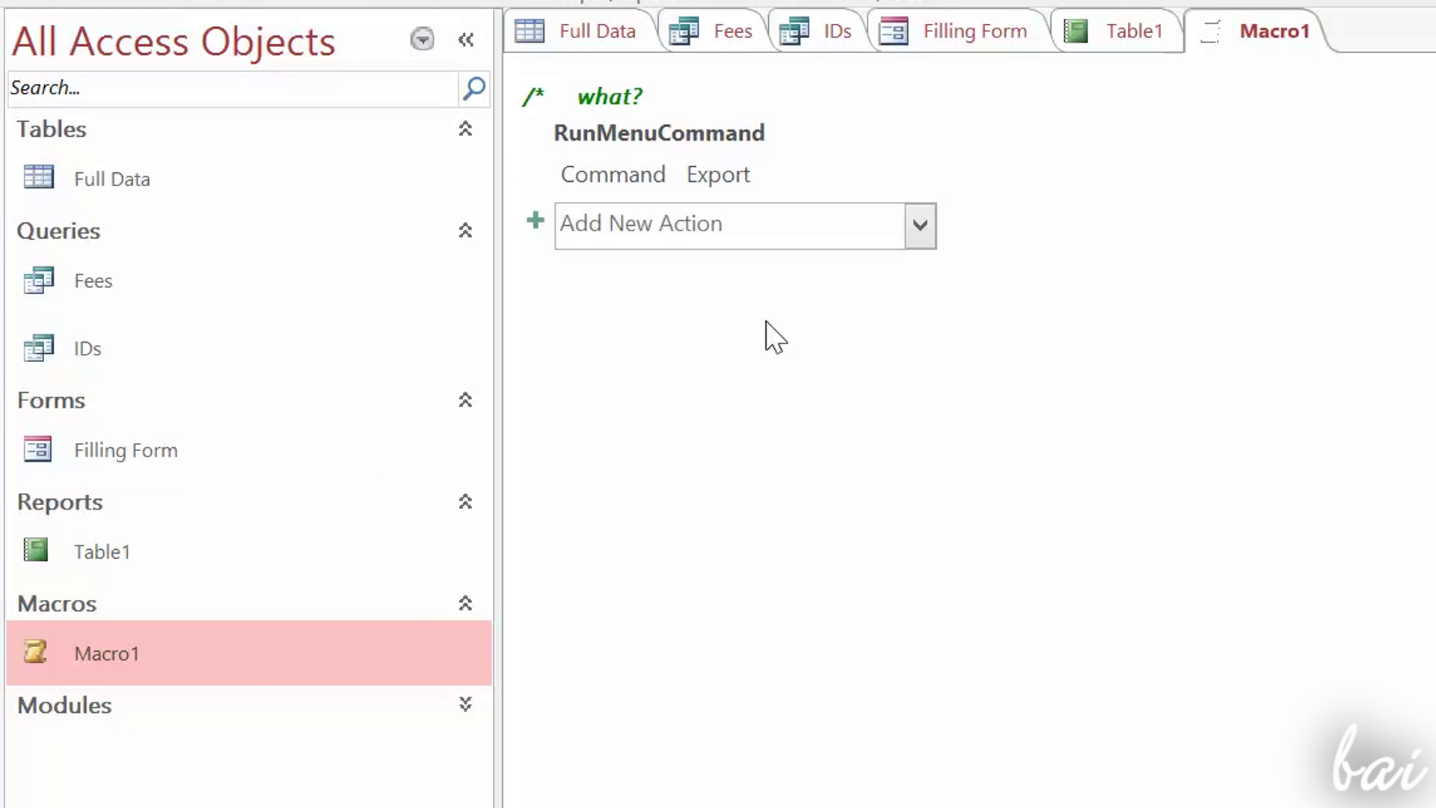
click(465, 706)
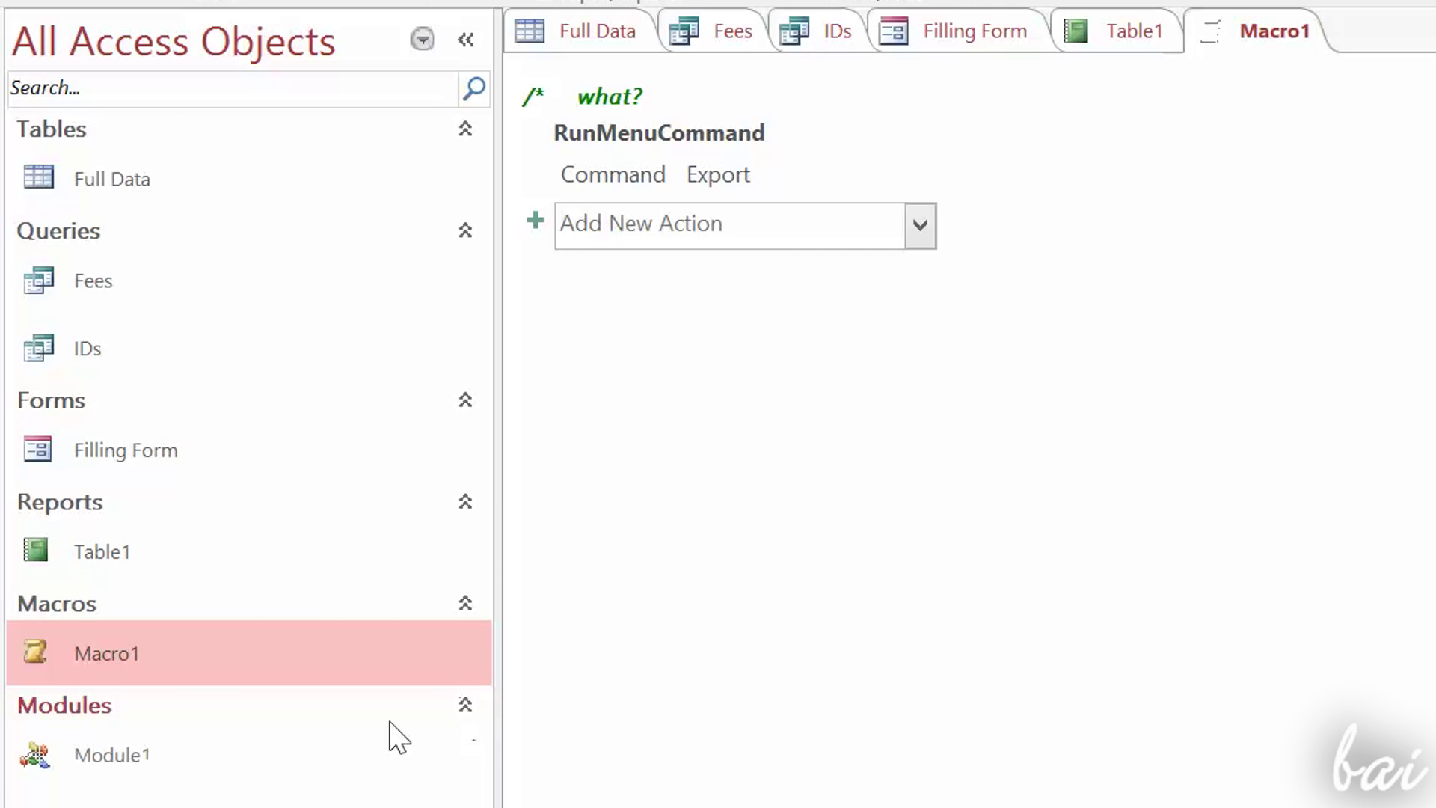
click(288, 757)
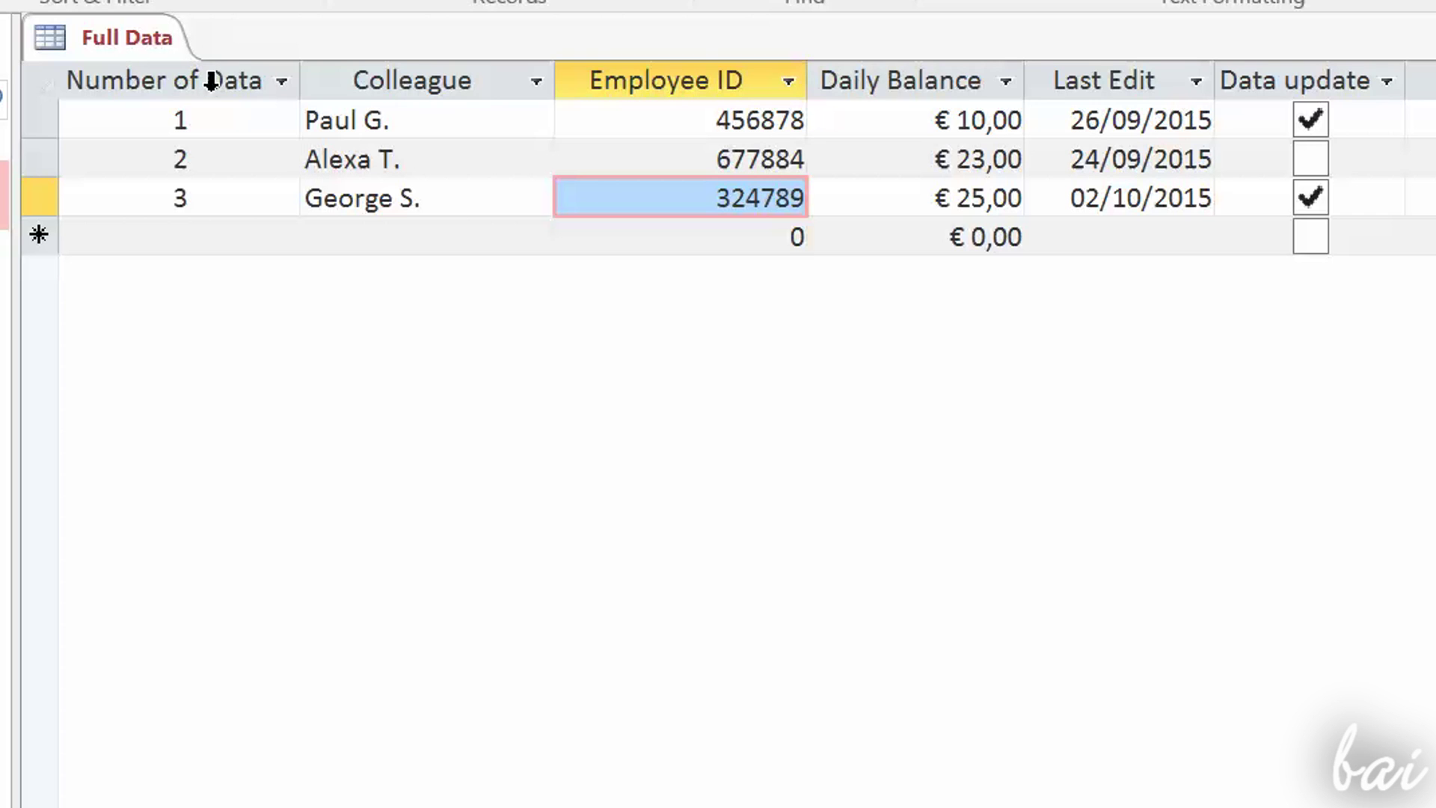
click(211, 79)
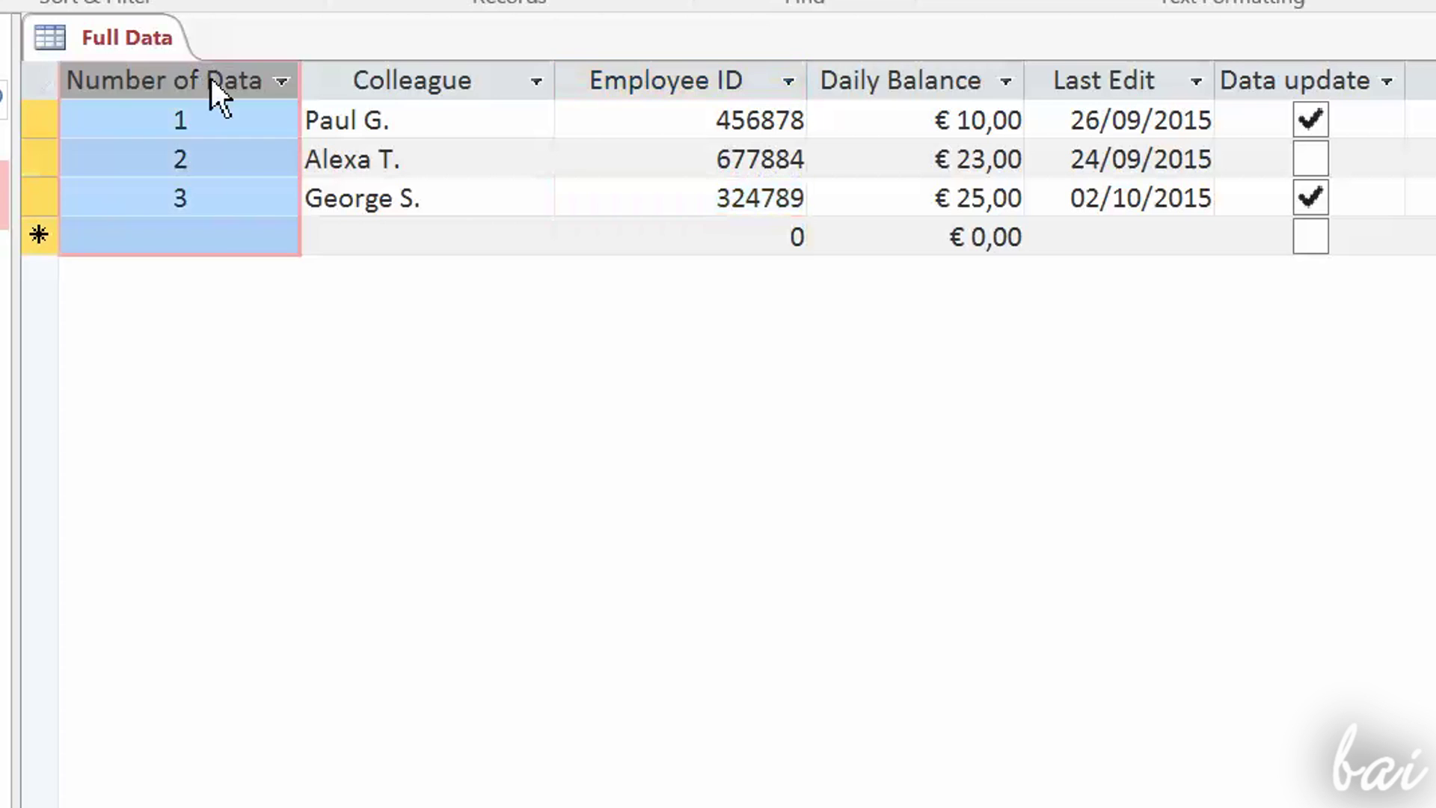
click(430, 75)
click(696, 84)
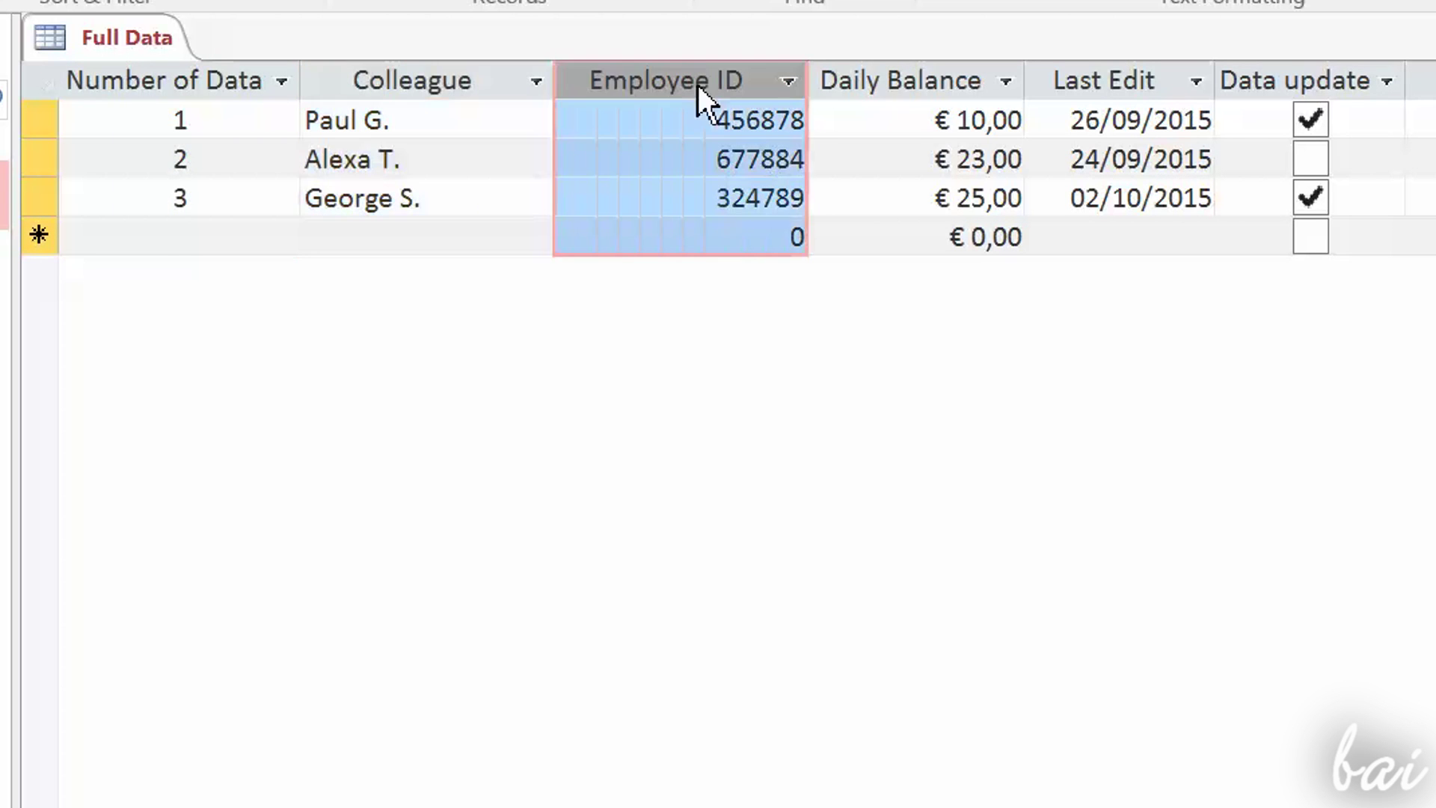
click(927, 70)
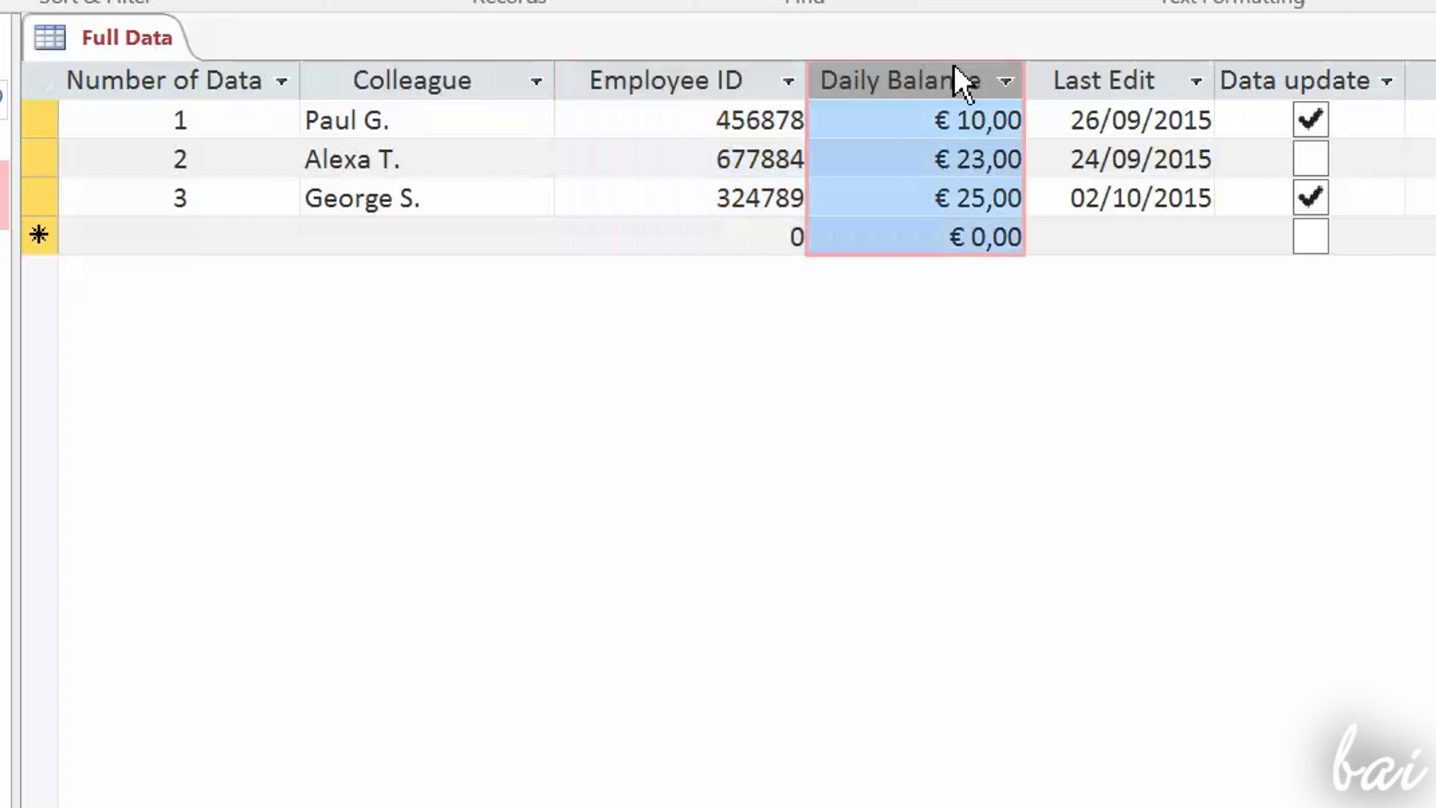
click(1154, 73)
click(1322, 77)
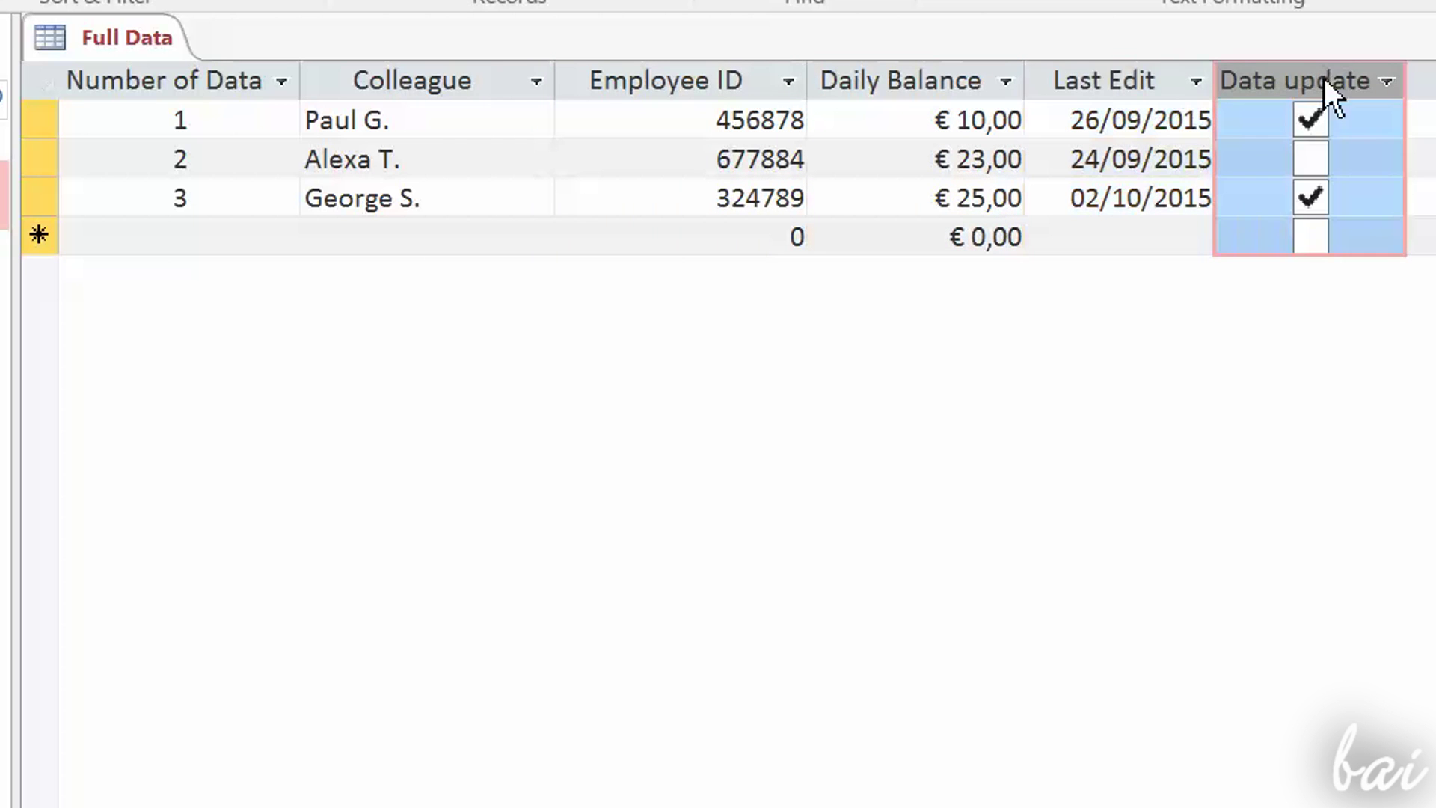
click(1421, 78)
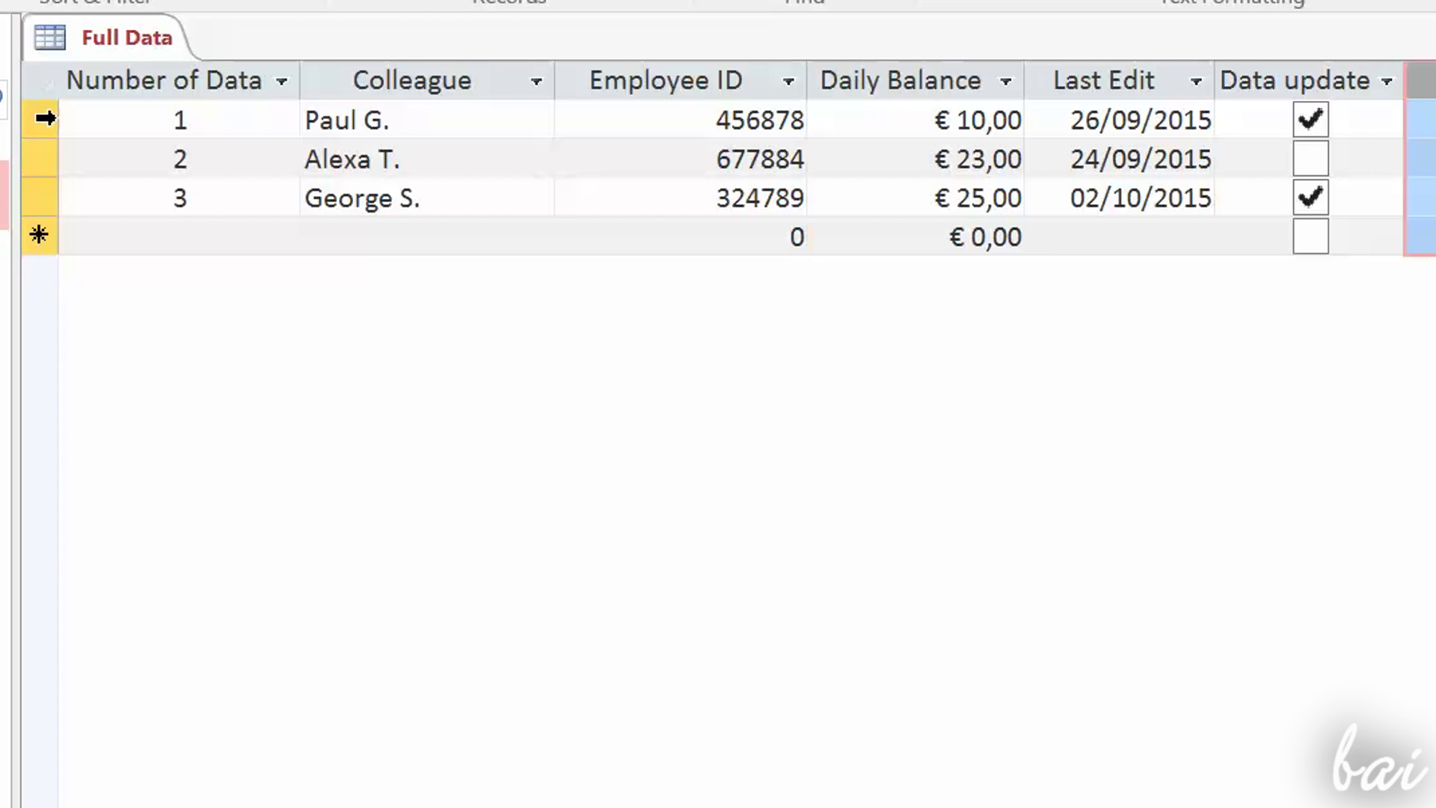
click(45, 117)
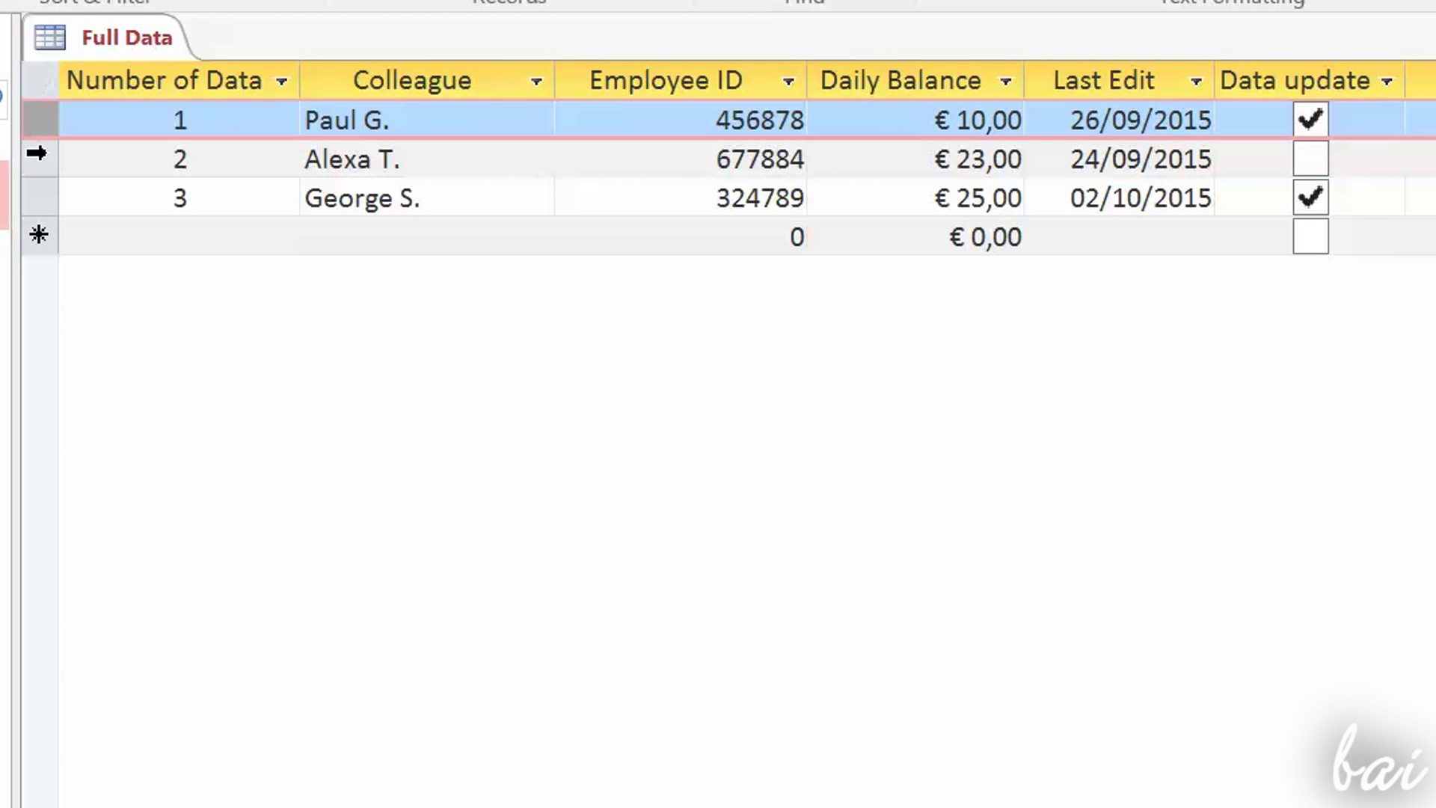
click(37, 154)
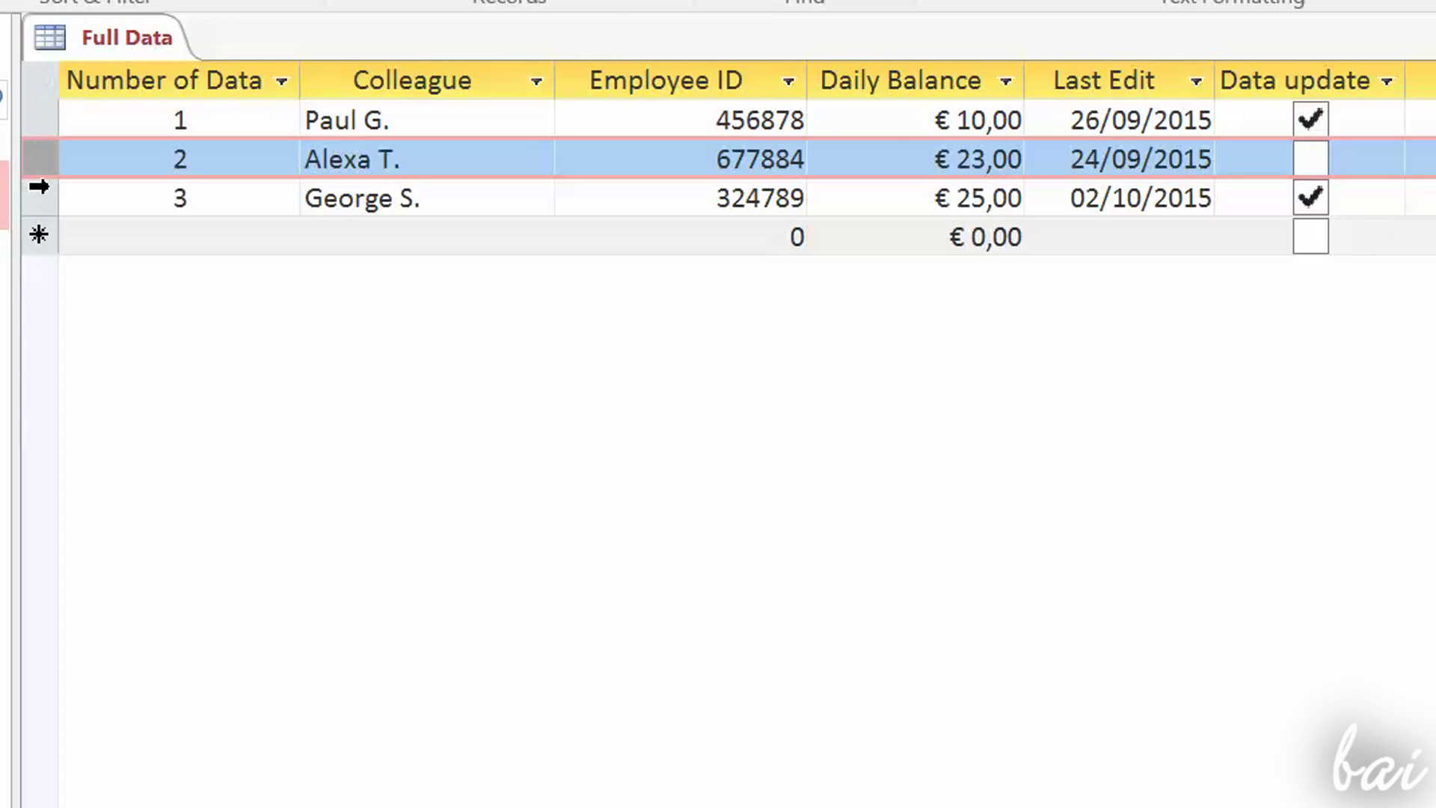
click(42, 190)
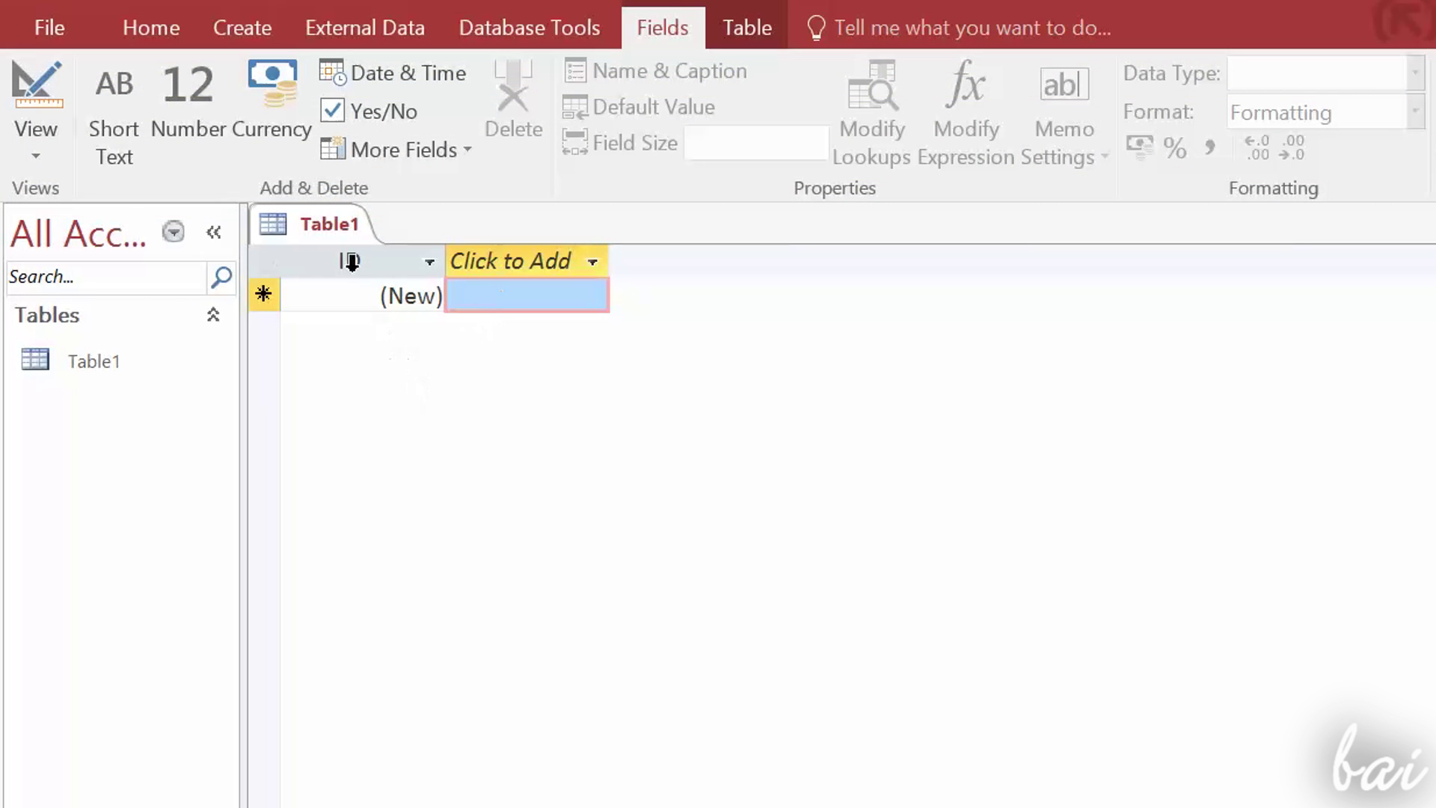
Step: Enter the three colleague names into Table1, one per record
click(350, 260)
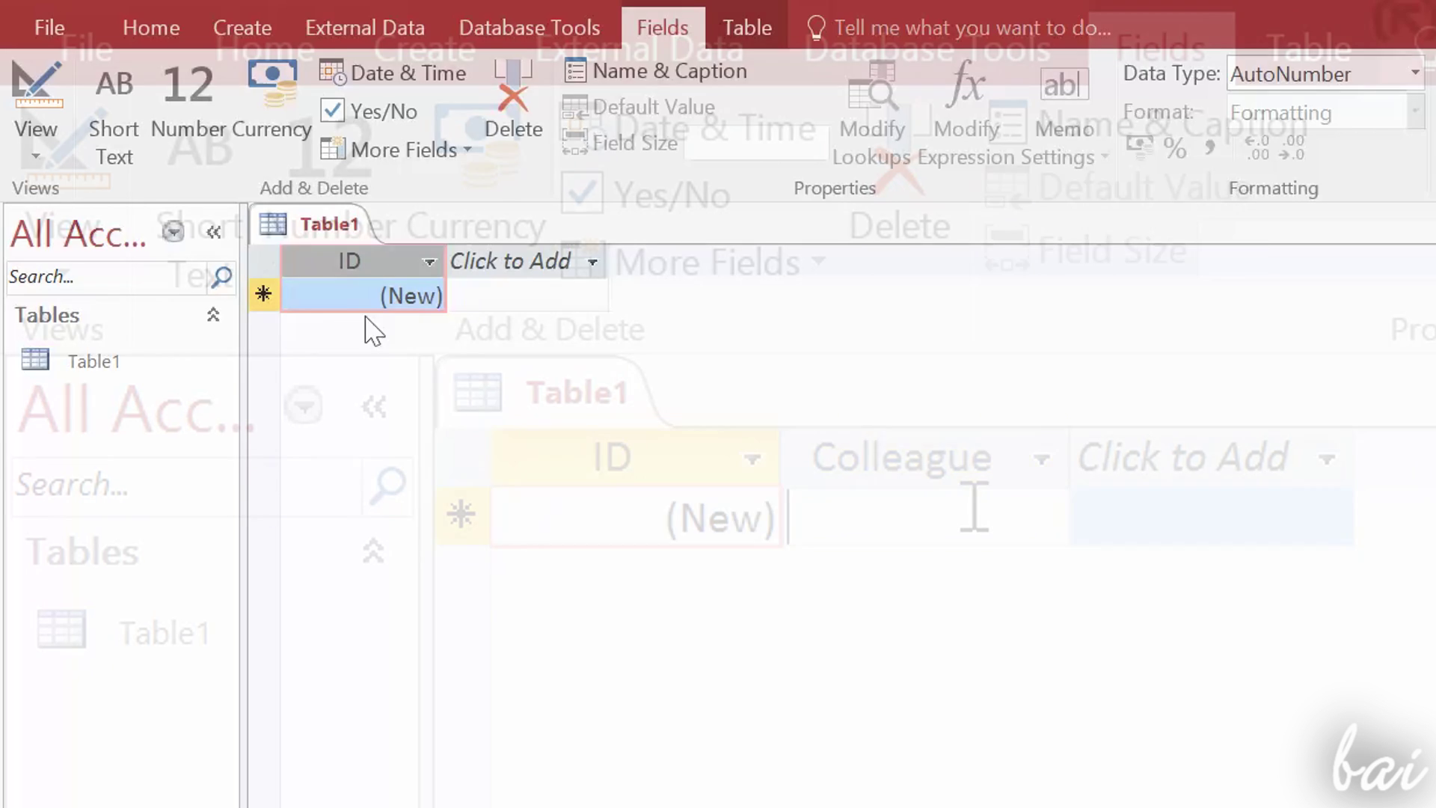
text(Paul G.)
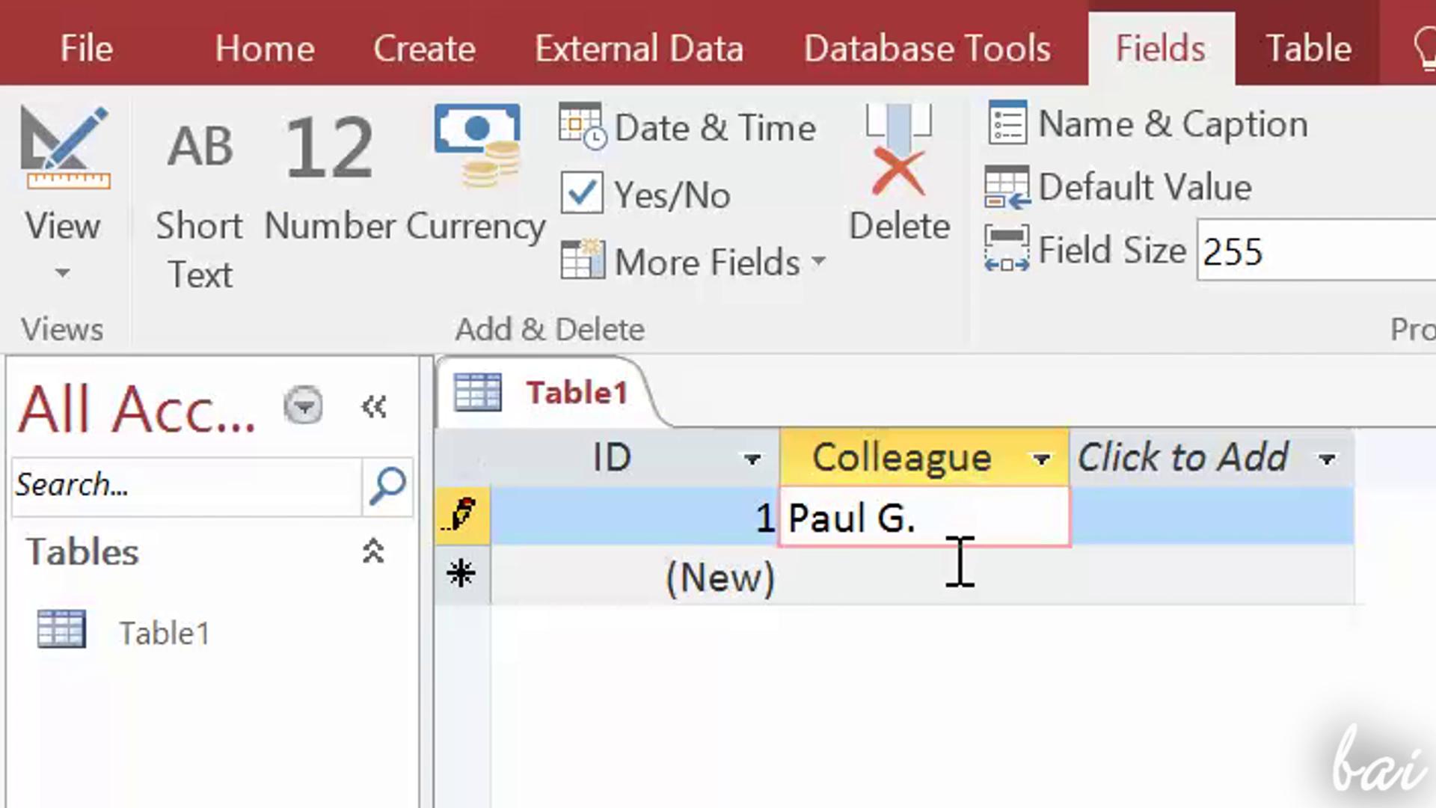
click(955, 577)
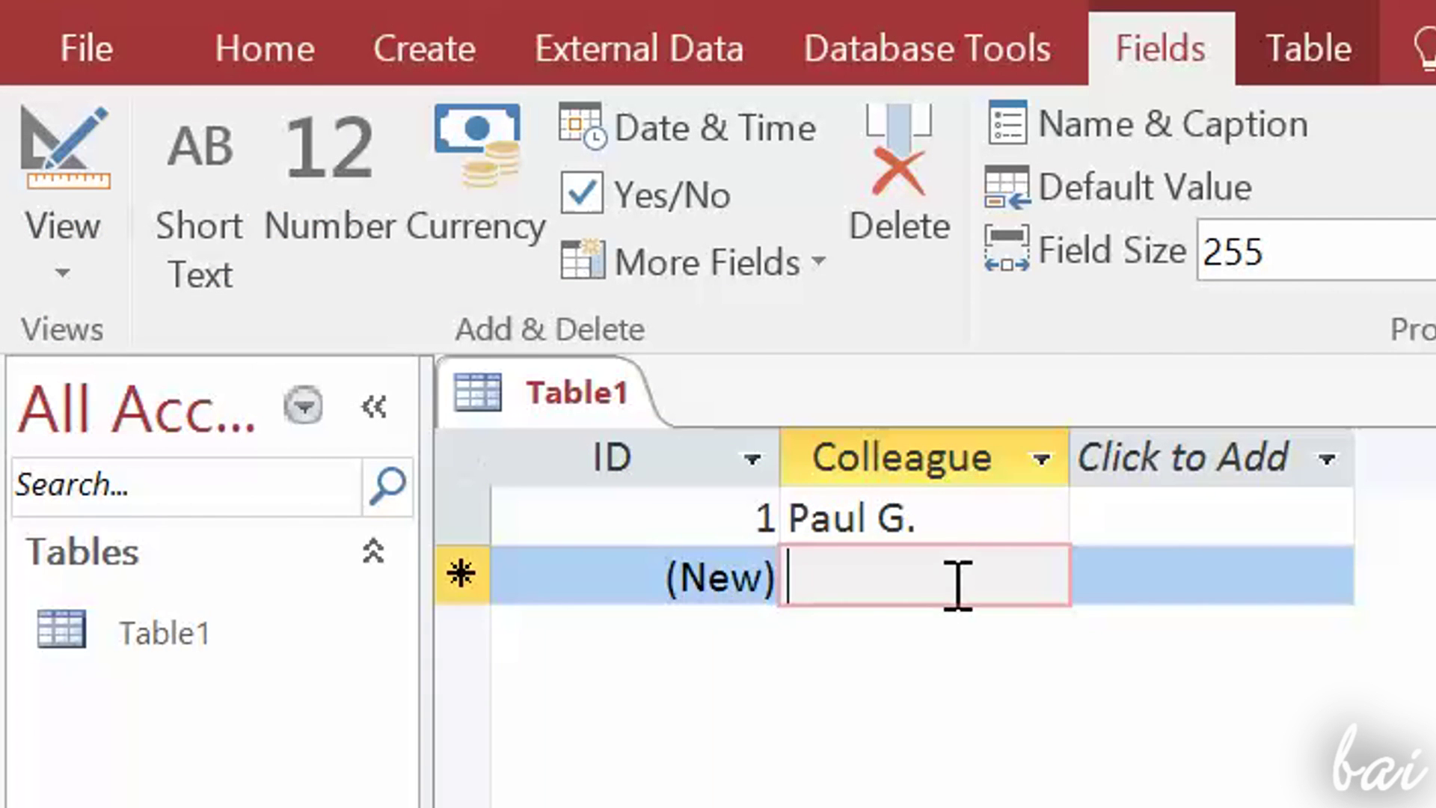
text(Alexa S.)
click(929, 651)
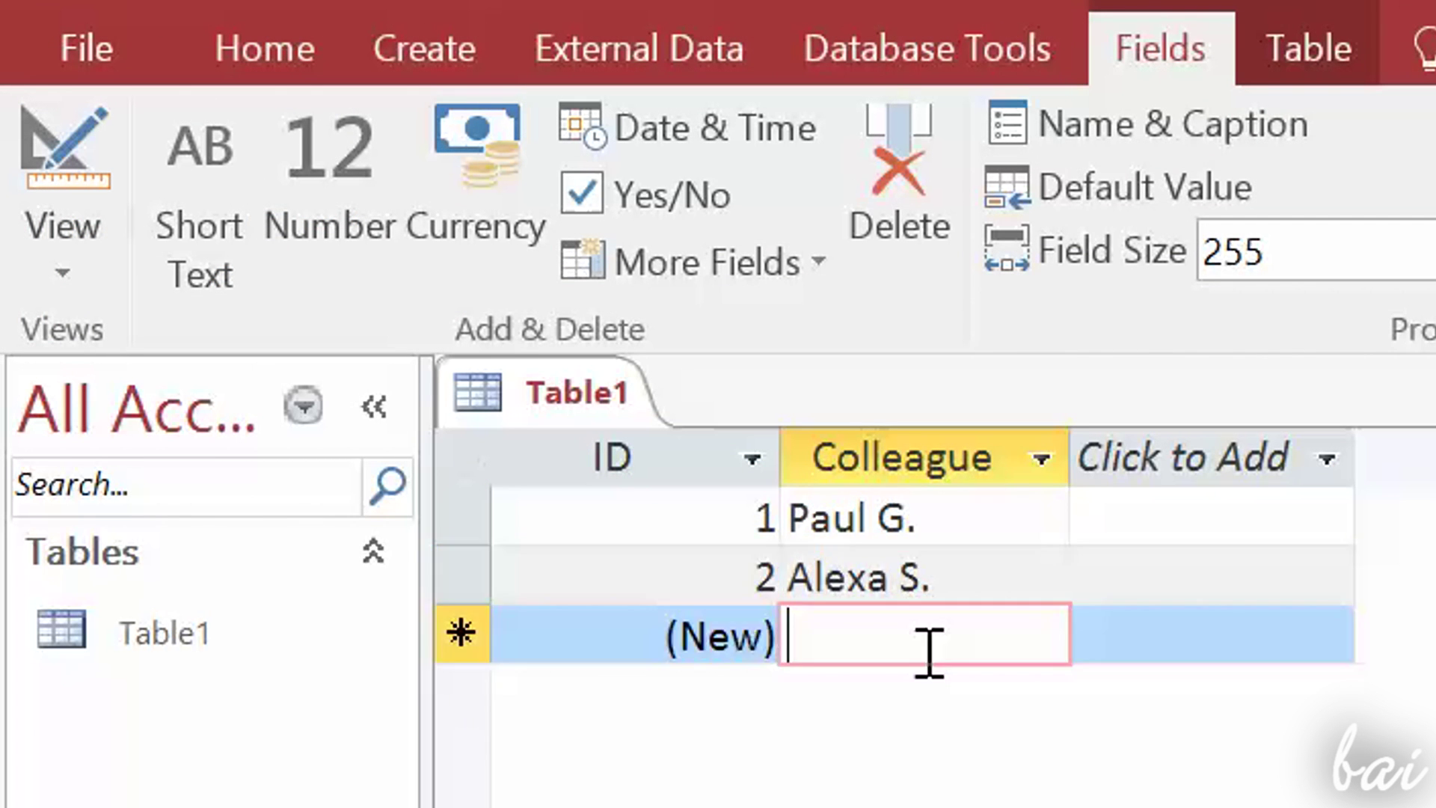
text(George T)
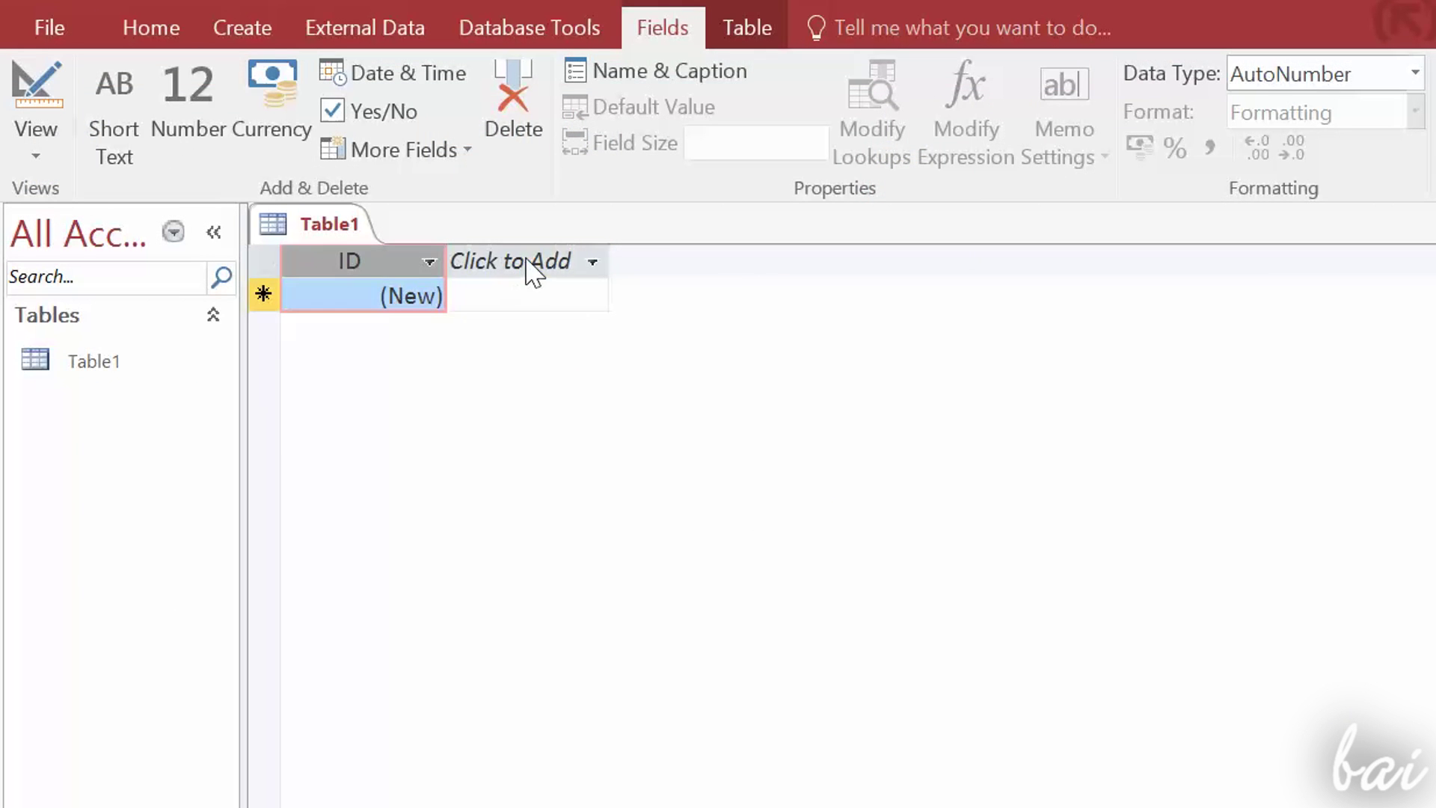
Step: Add a new Short Text field column to Table1
click(529, 264)
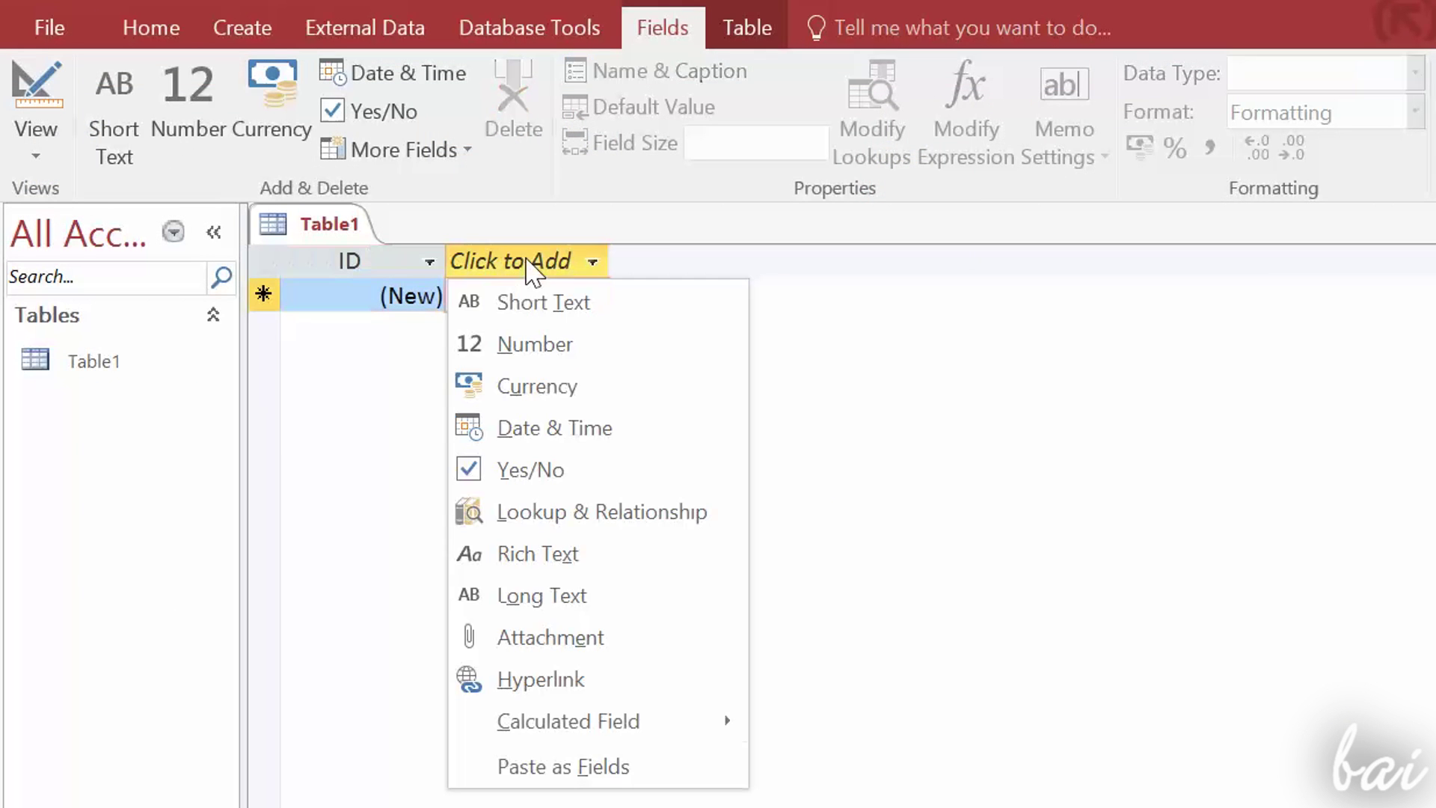
click(541, 301)
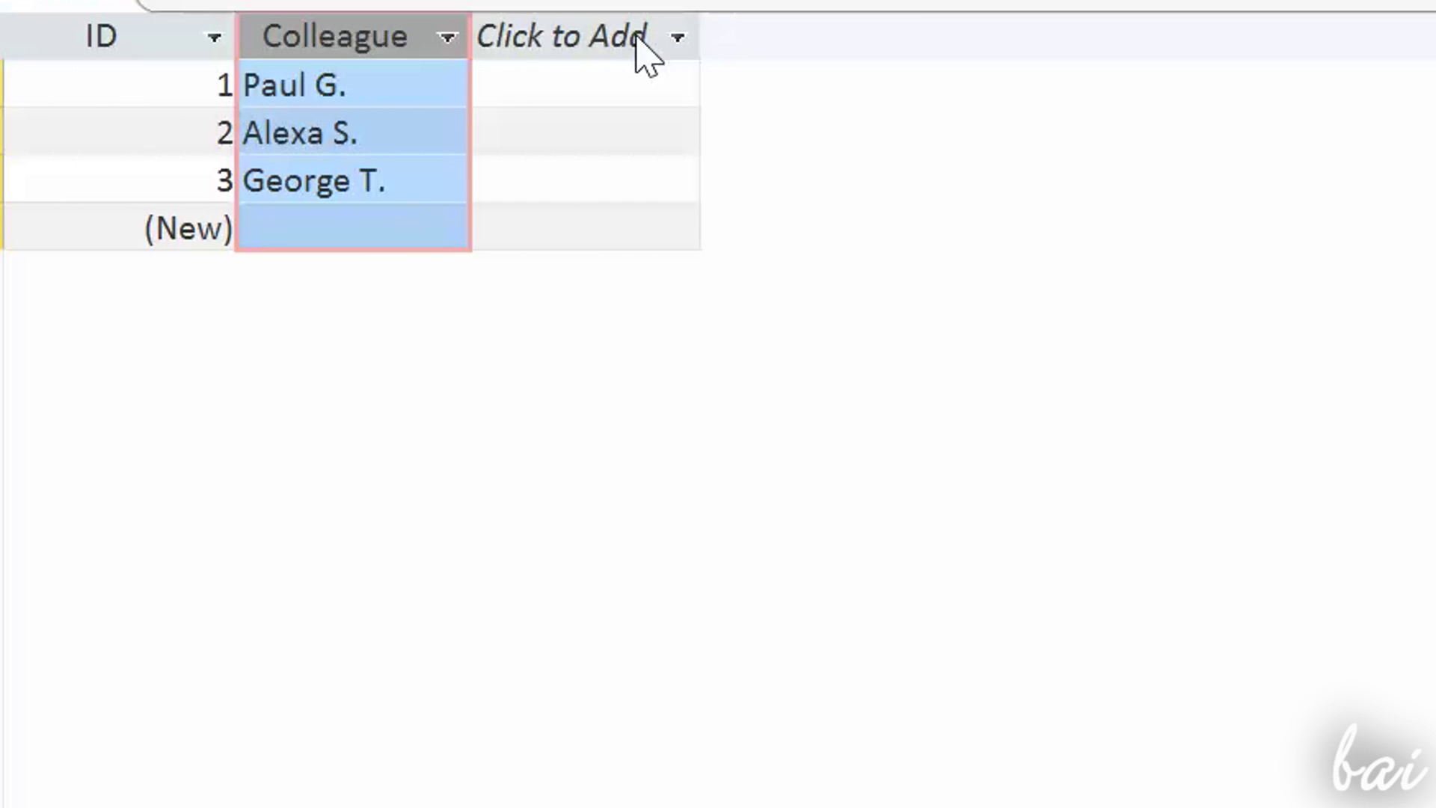
click(641, 49)
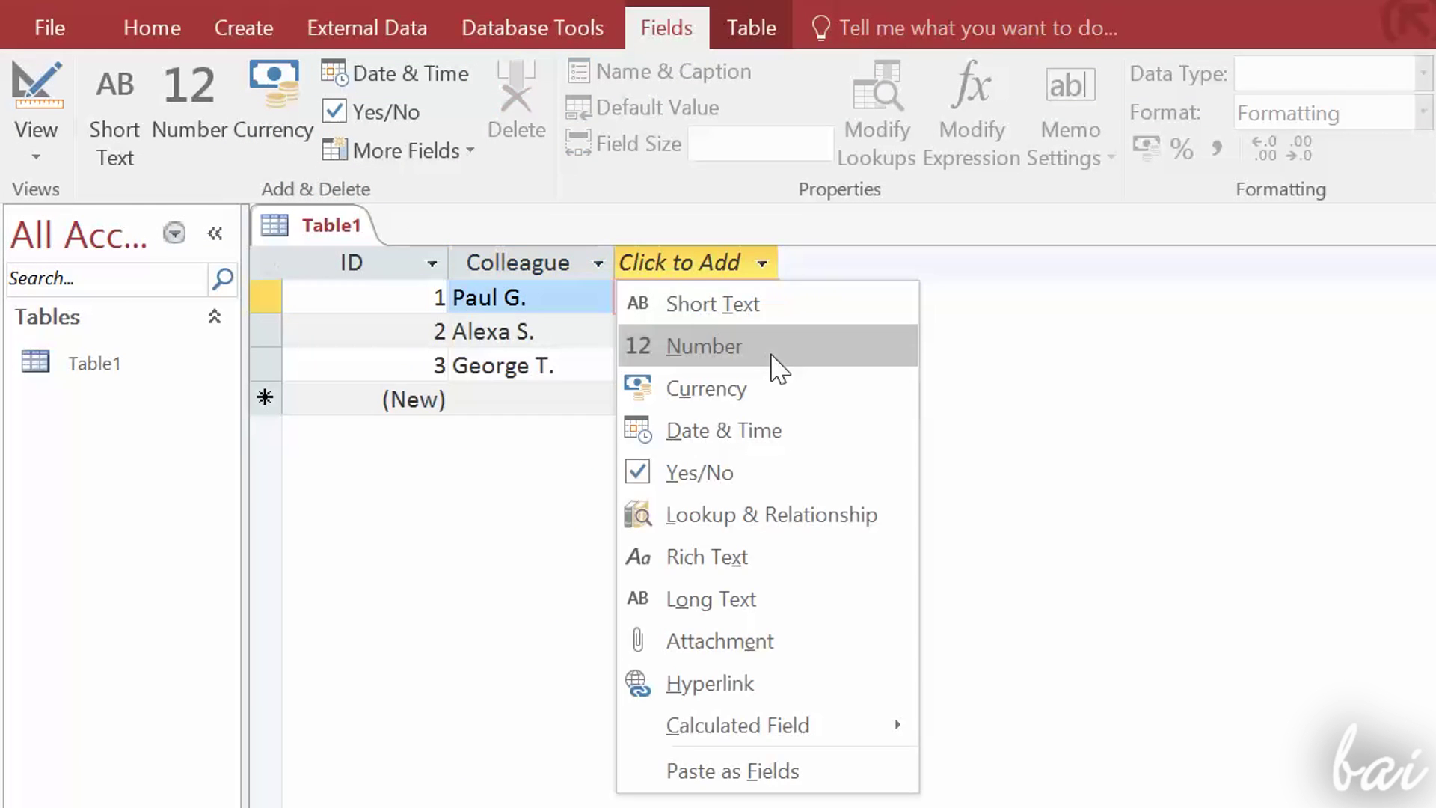
Step: Add an Age number field and enter the colleagues' ages, starting with 22
click(773, 369)
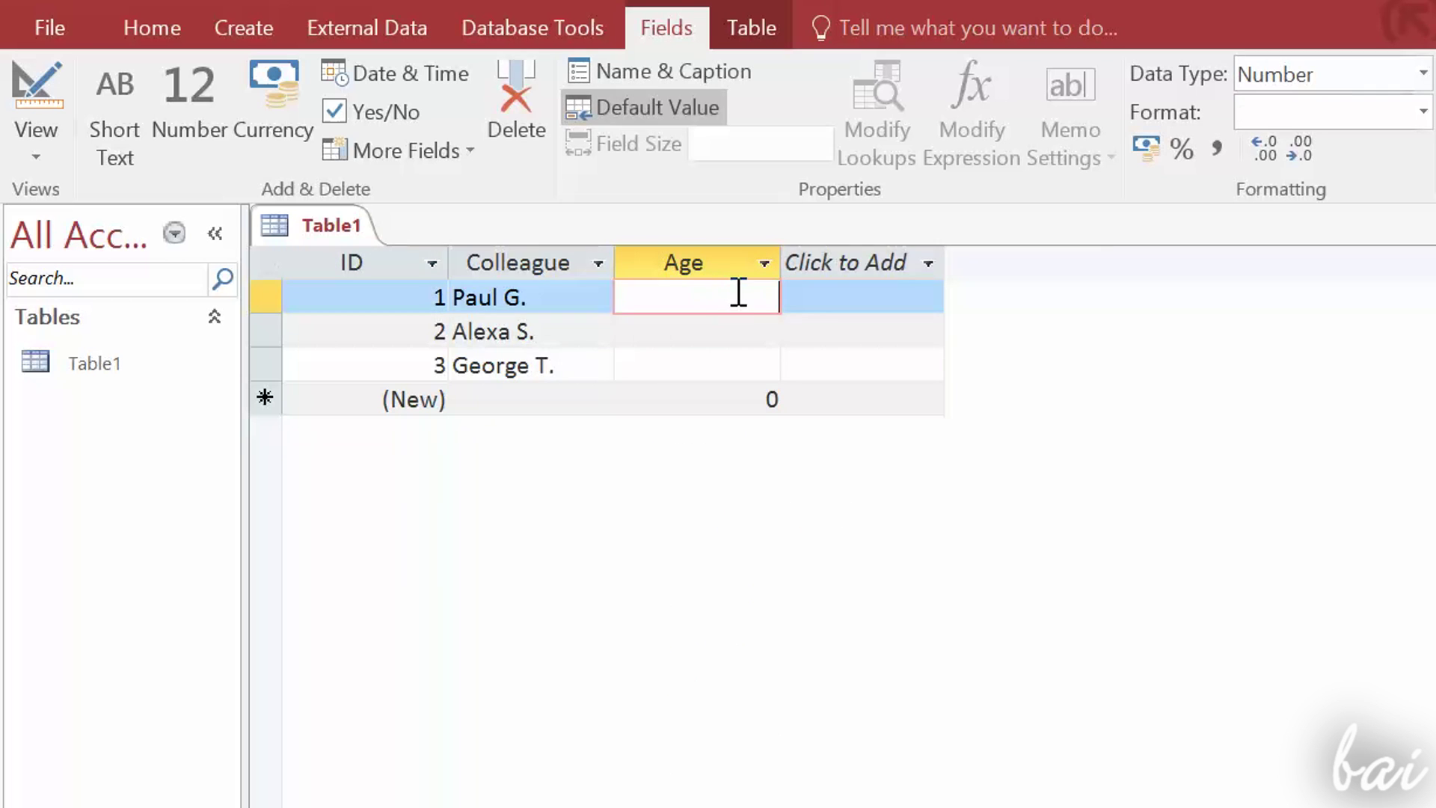
text(22)
click(740, 327)
text(45)
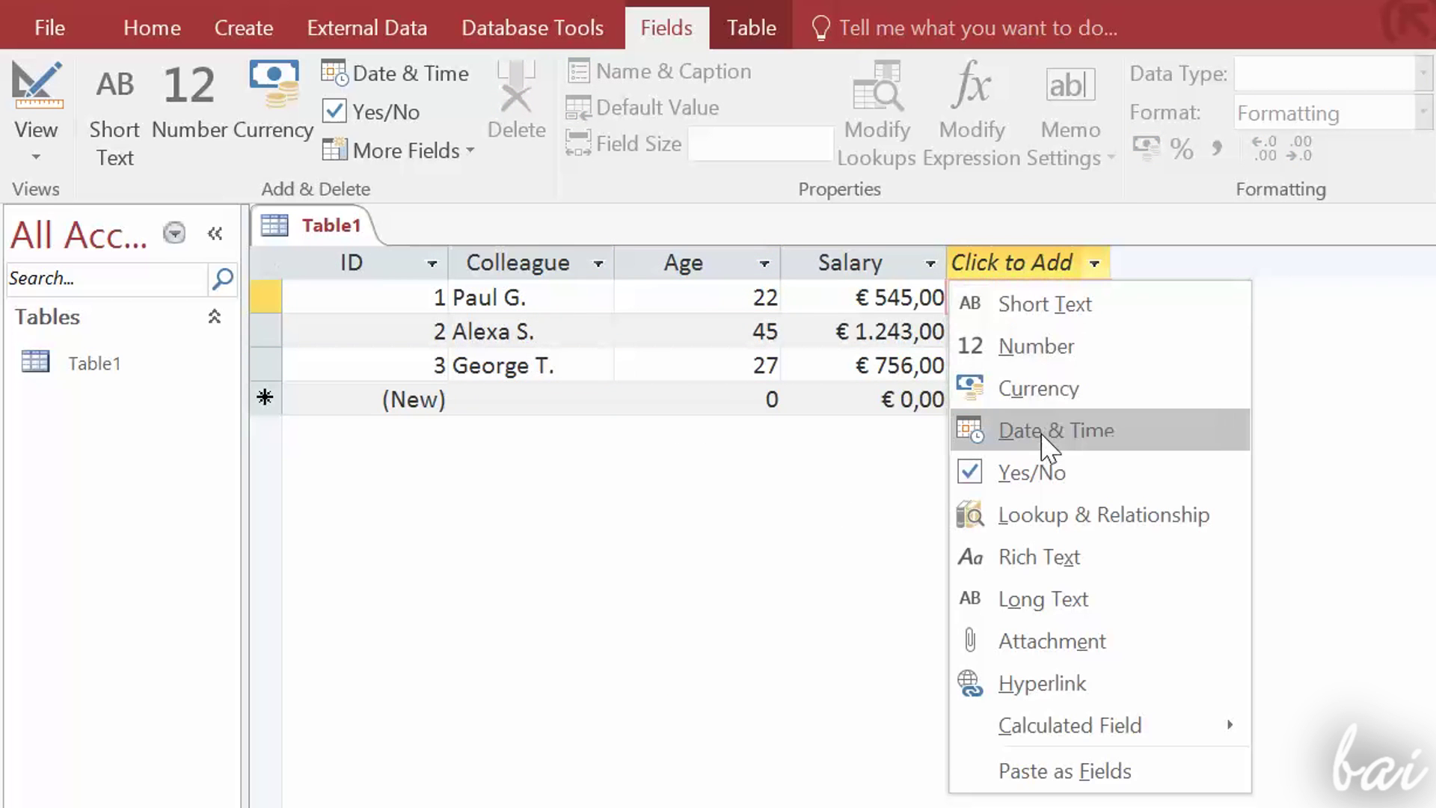
click(1049, 441)
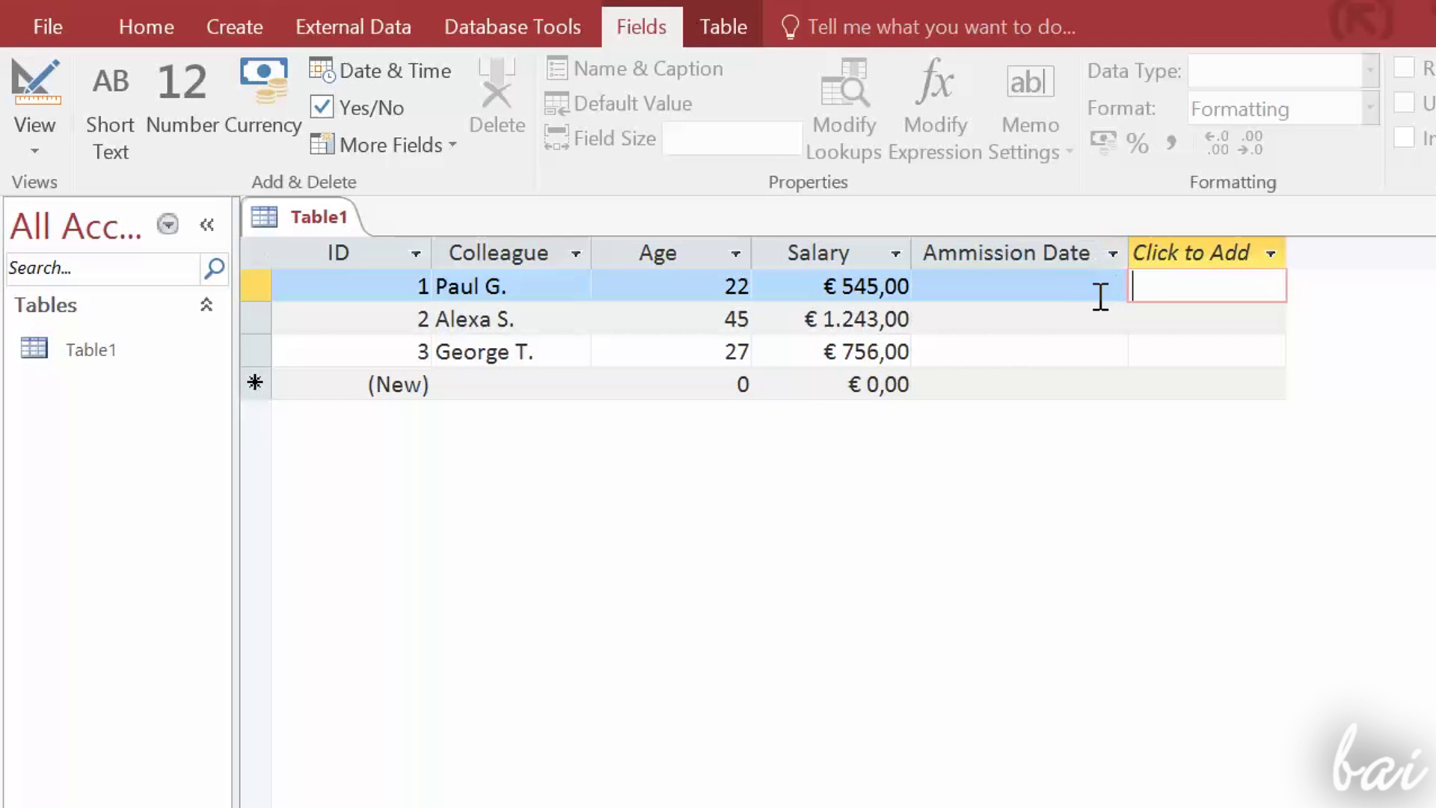
click(1119, 282)
click(1143, 285)
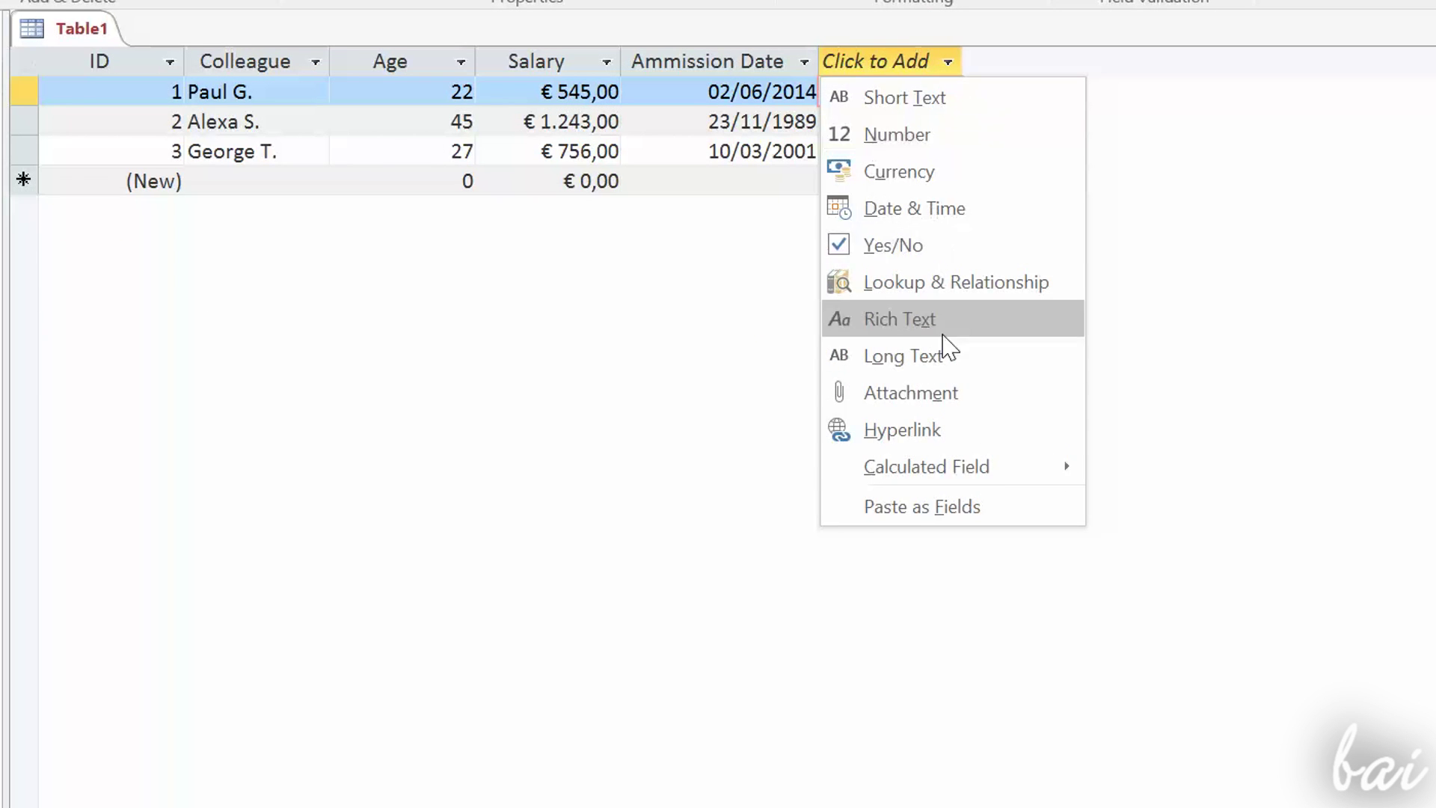
click(948, 398)
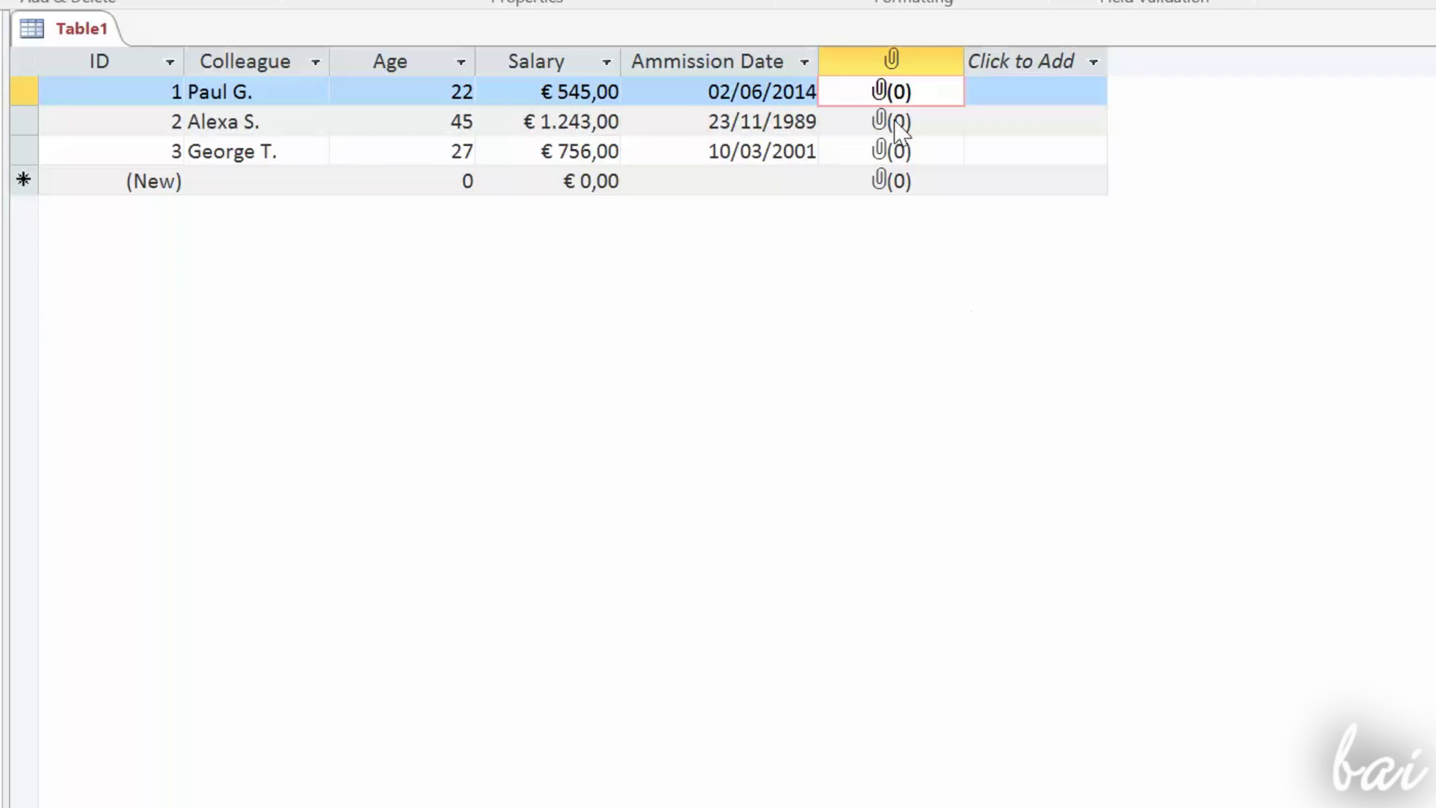
click(911, 63)
click(1062, 68)
click(1107, 432)
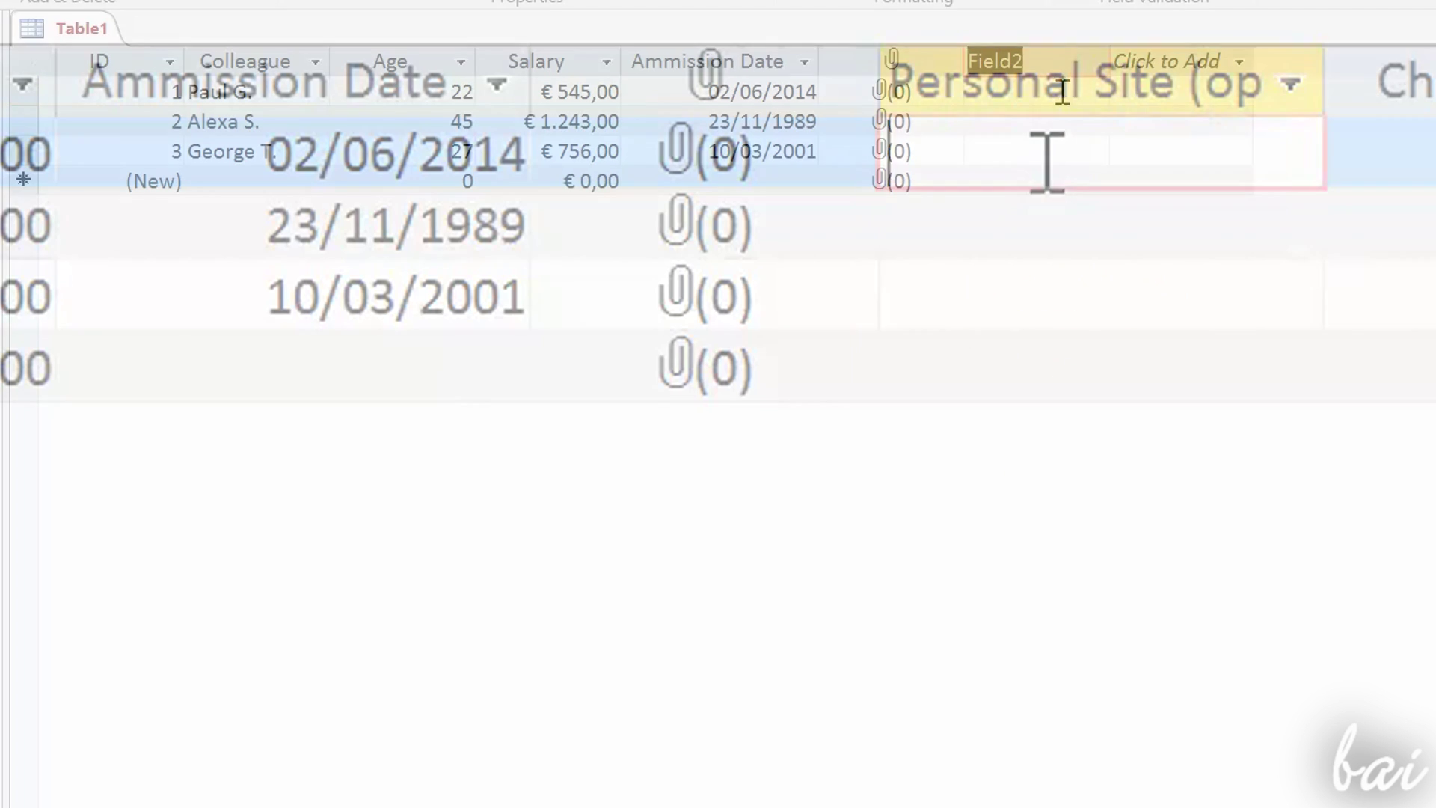
text(www.a)
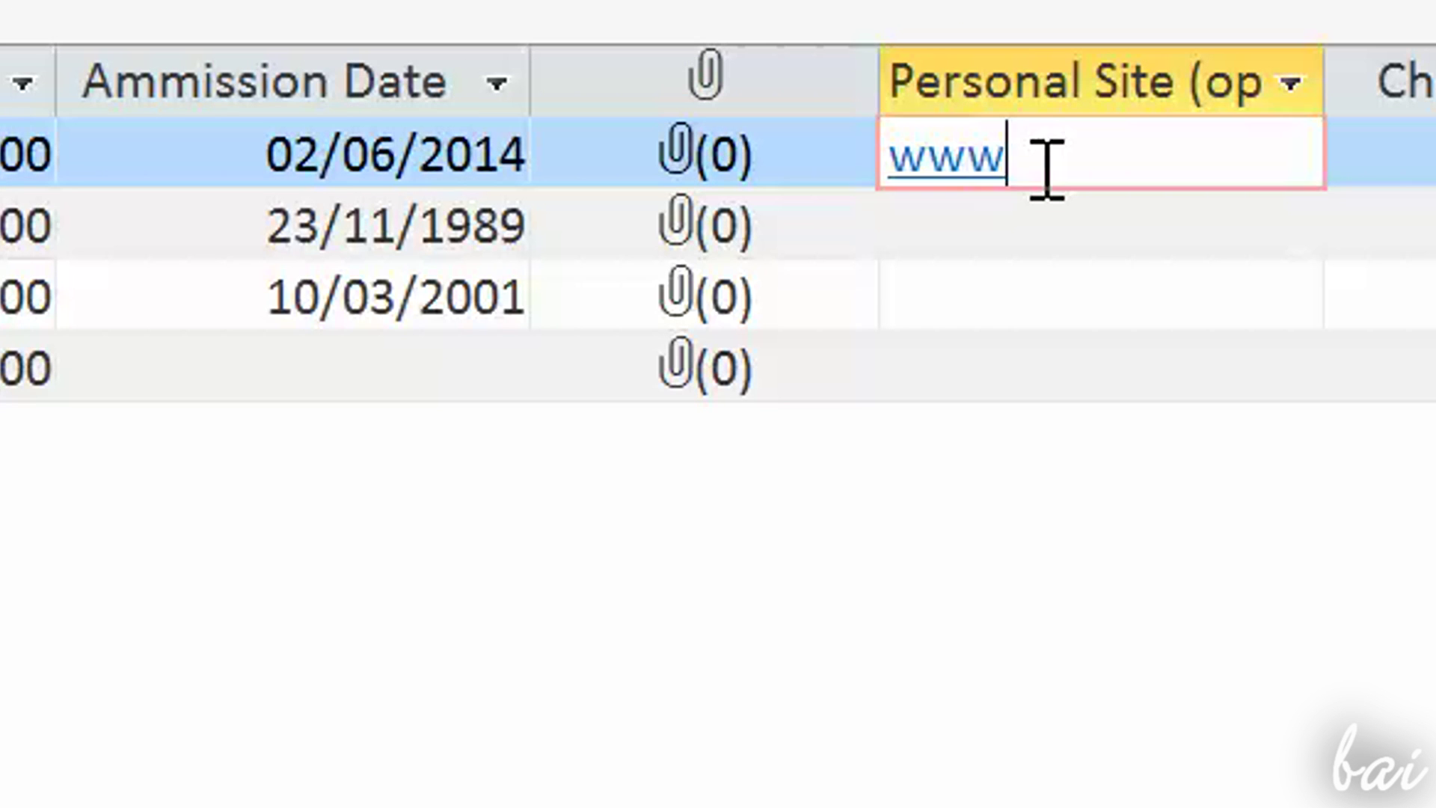
text(au)
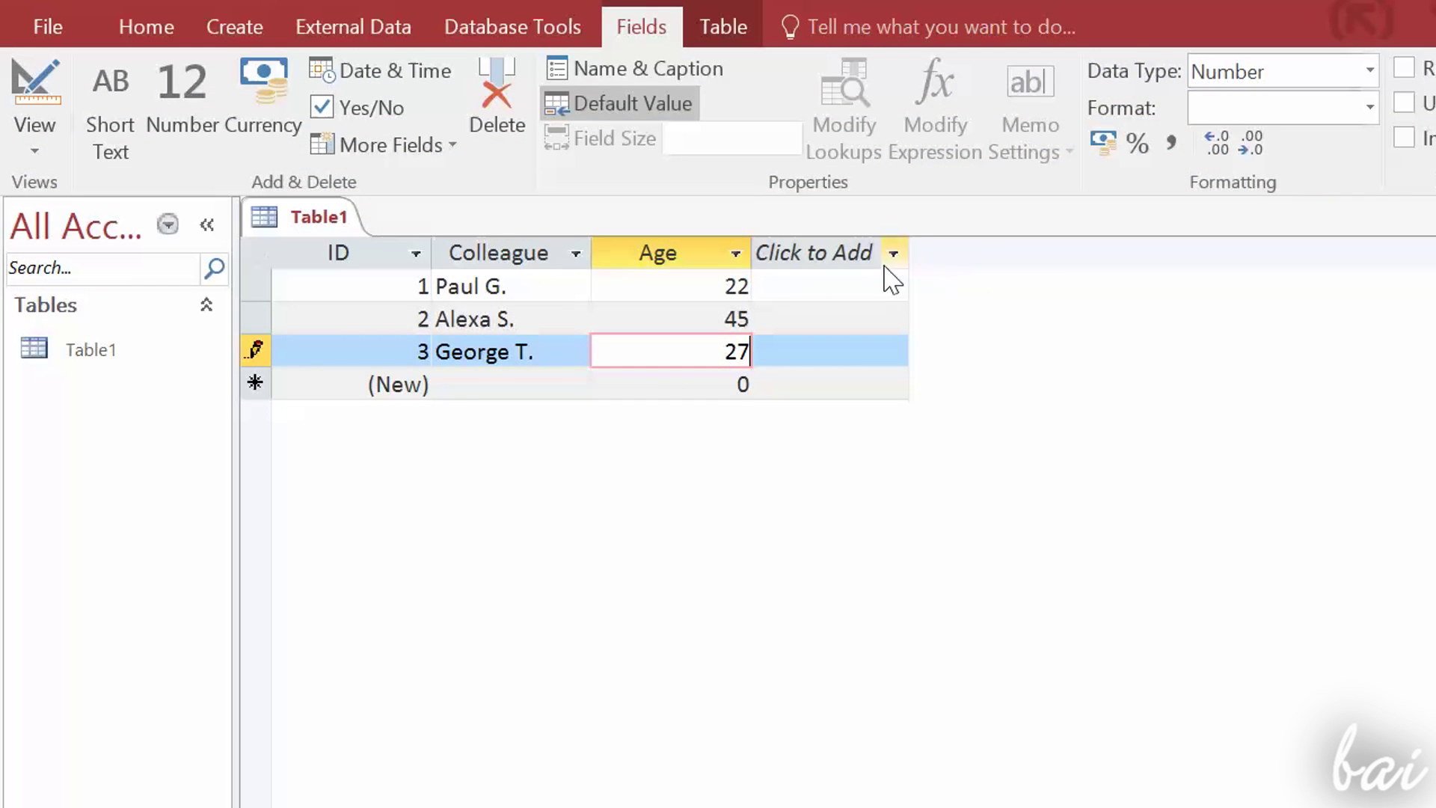
Step: Add a Salary currency field with salaries 545 and 1.243
click(892, 258)
click(876, 373)
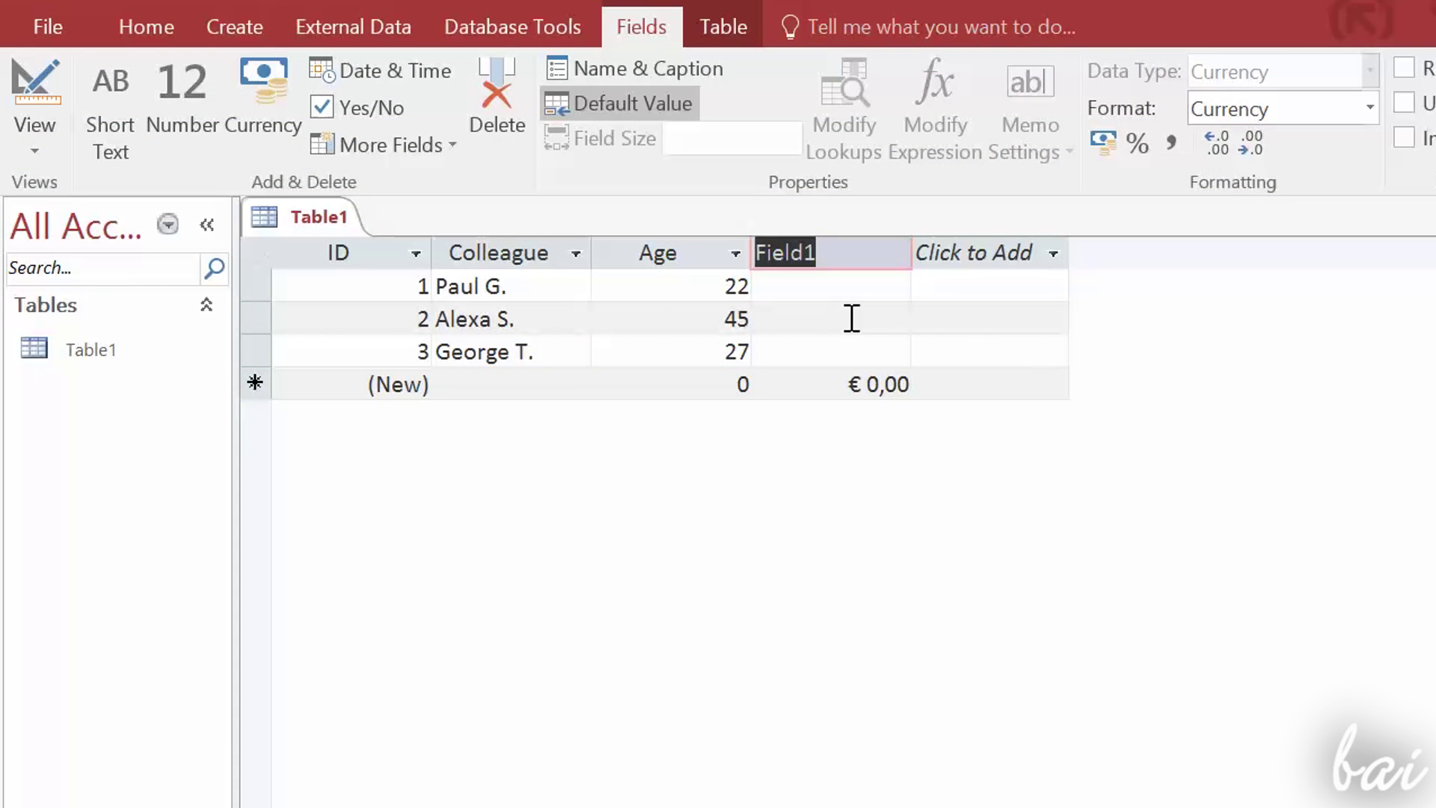
text(Salary)
key(Return)
text(545)
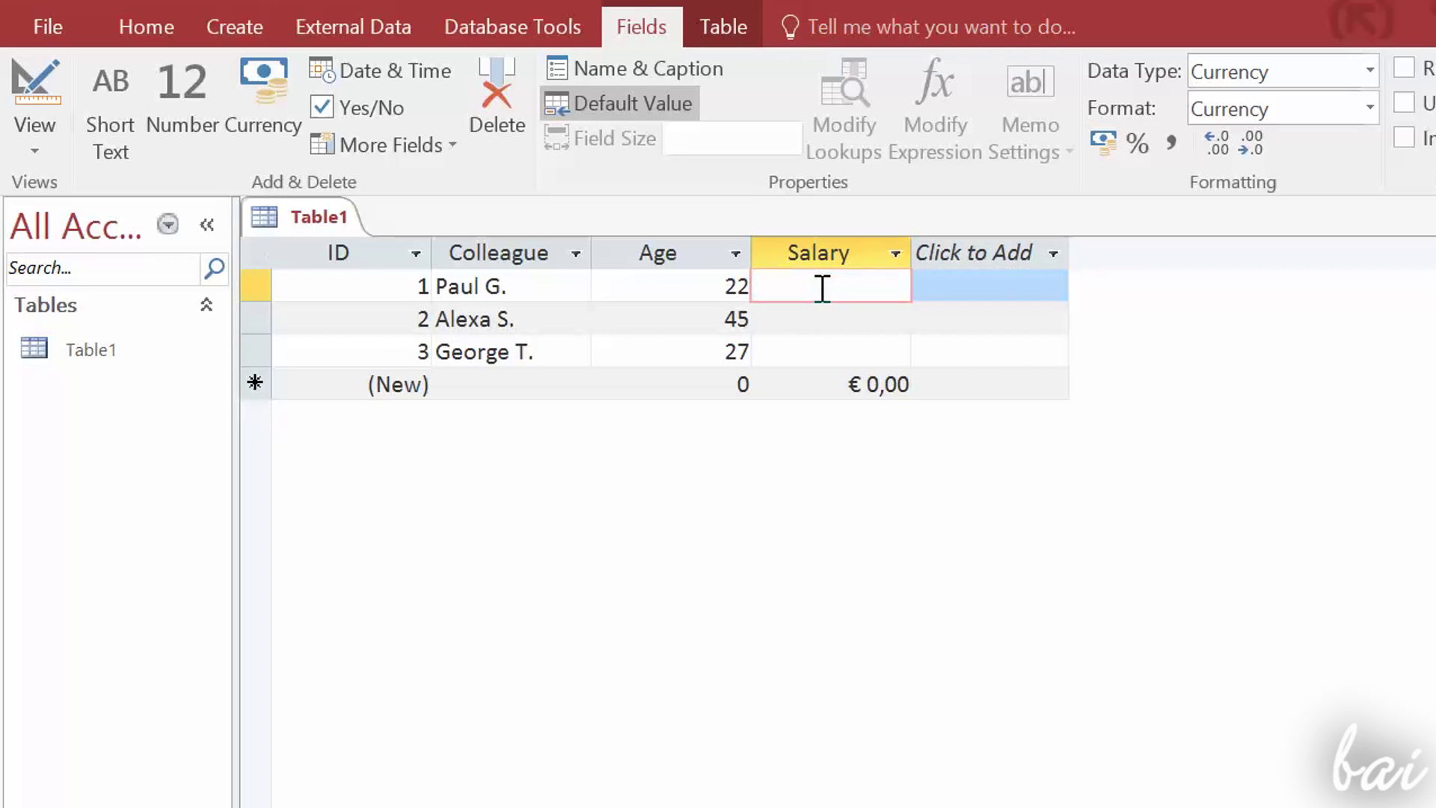
click(845, 325)
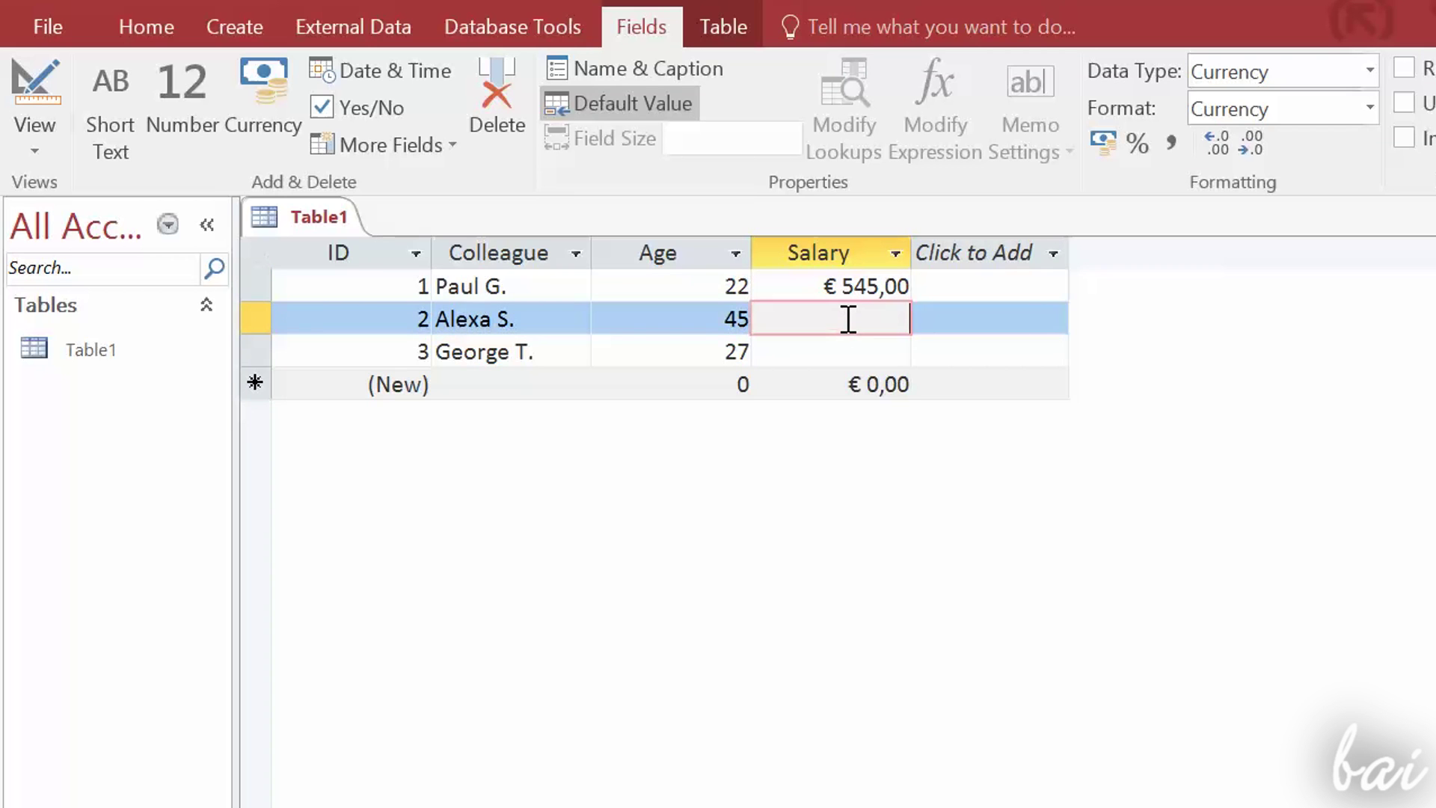
text(1.243)
click(864, 348)
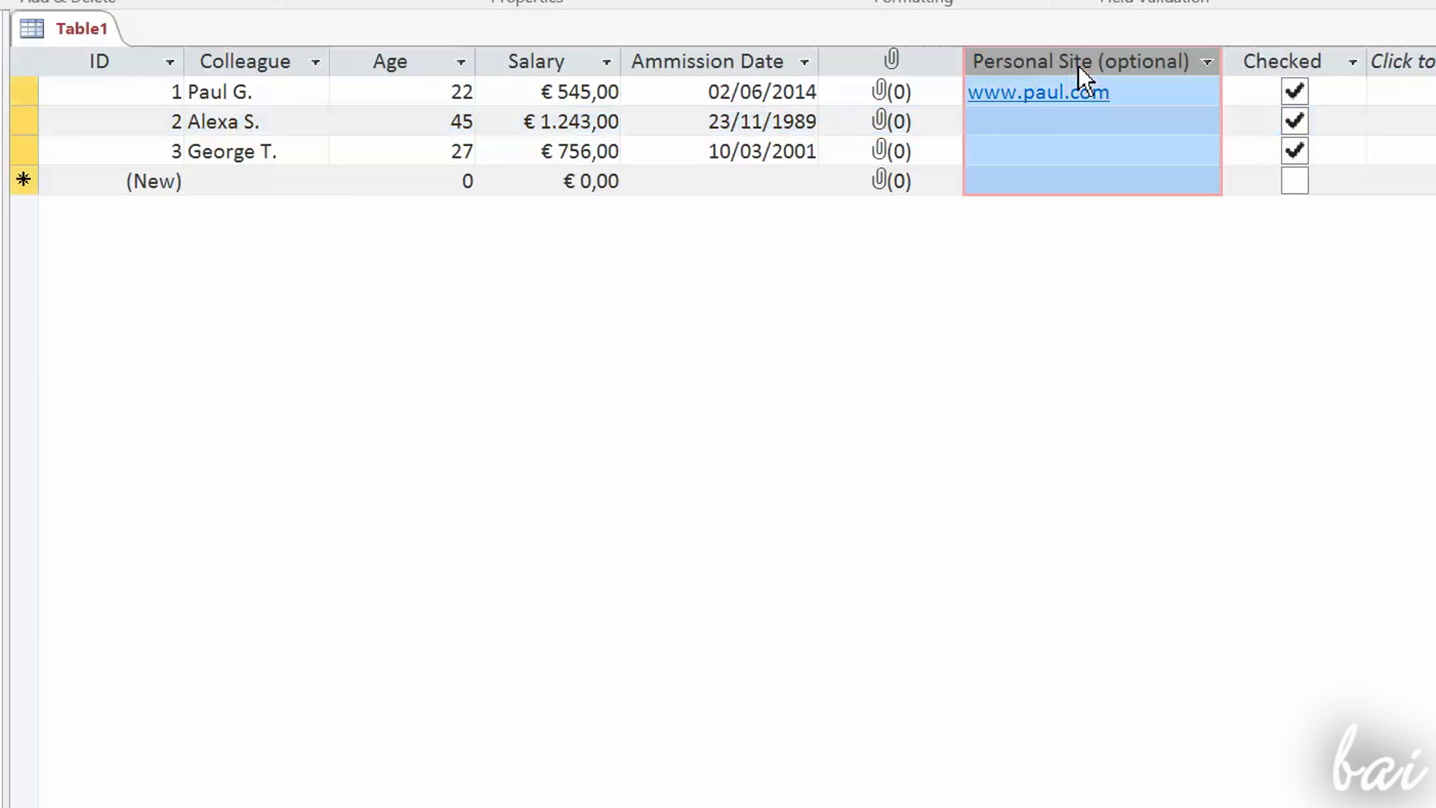
Step: Delete the Personal Site field from Table1, confirming the permanent data loss
right_click(1079, 66)
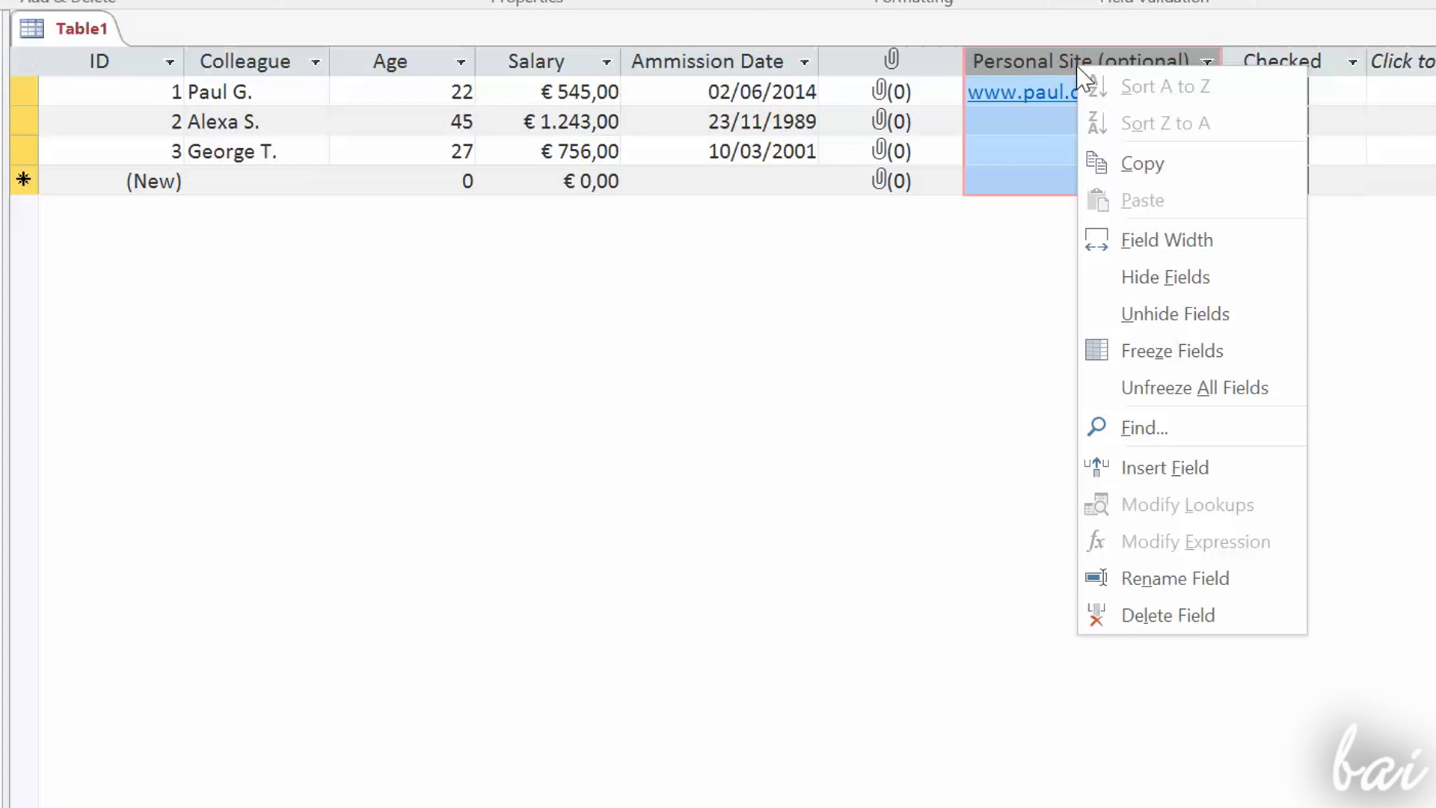
click(1190, 578)
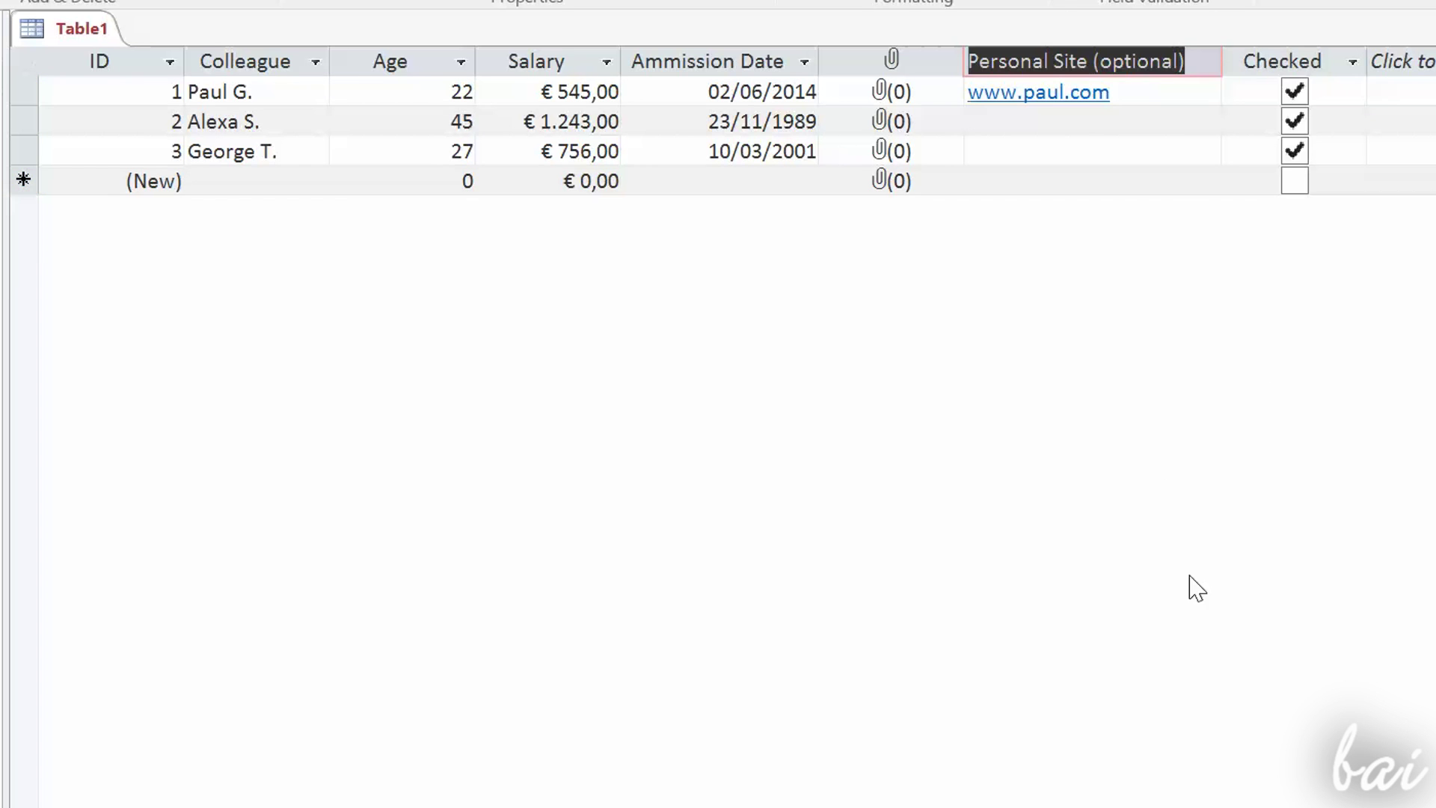
right_click(1154, 64)
click(1234, 609)
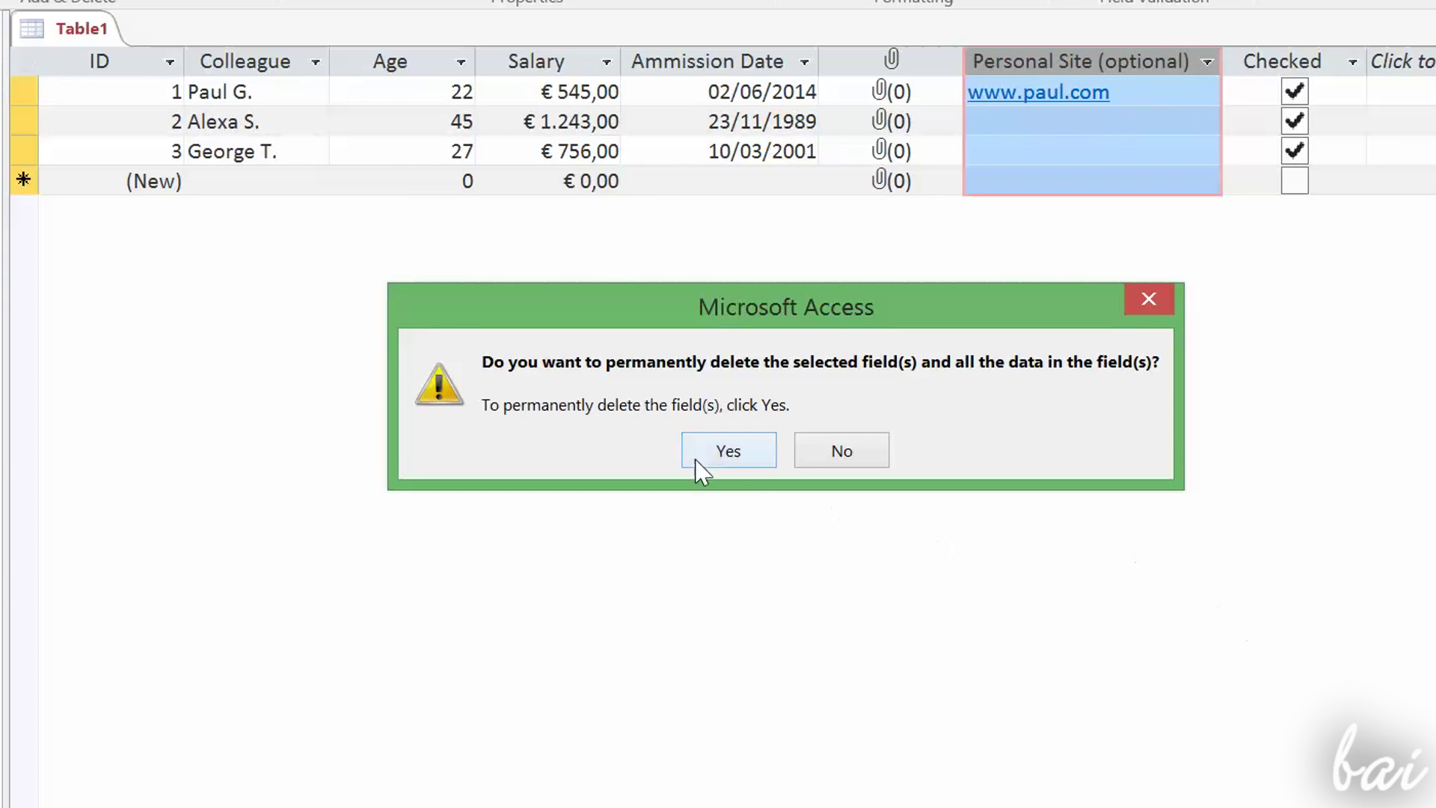
click(722, 451)
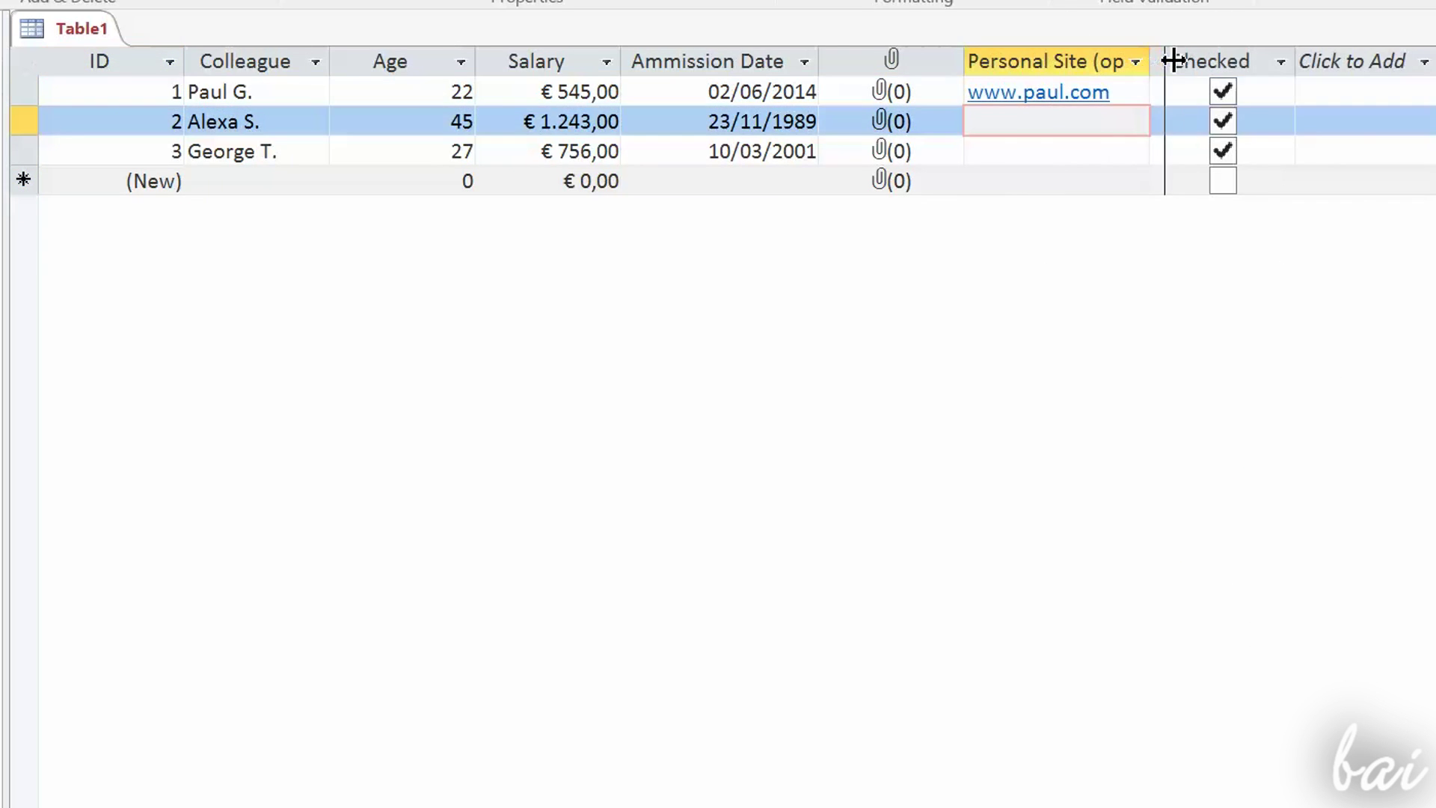
drag(1170, 58, 1221, 73)
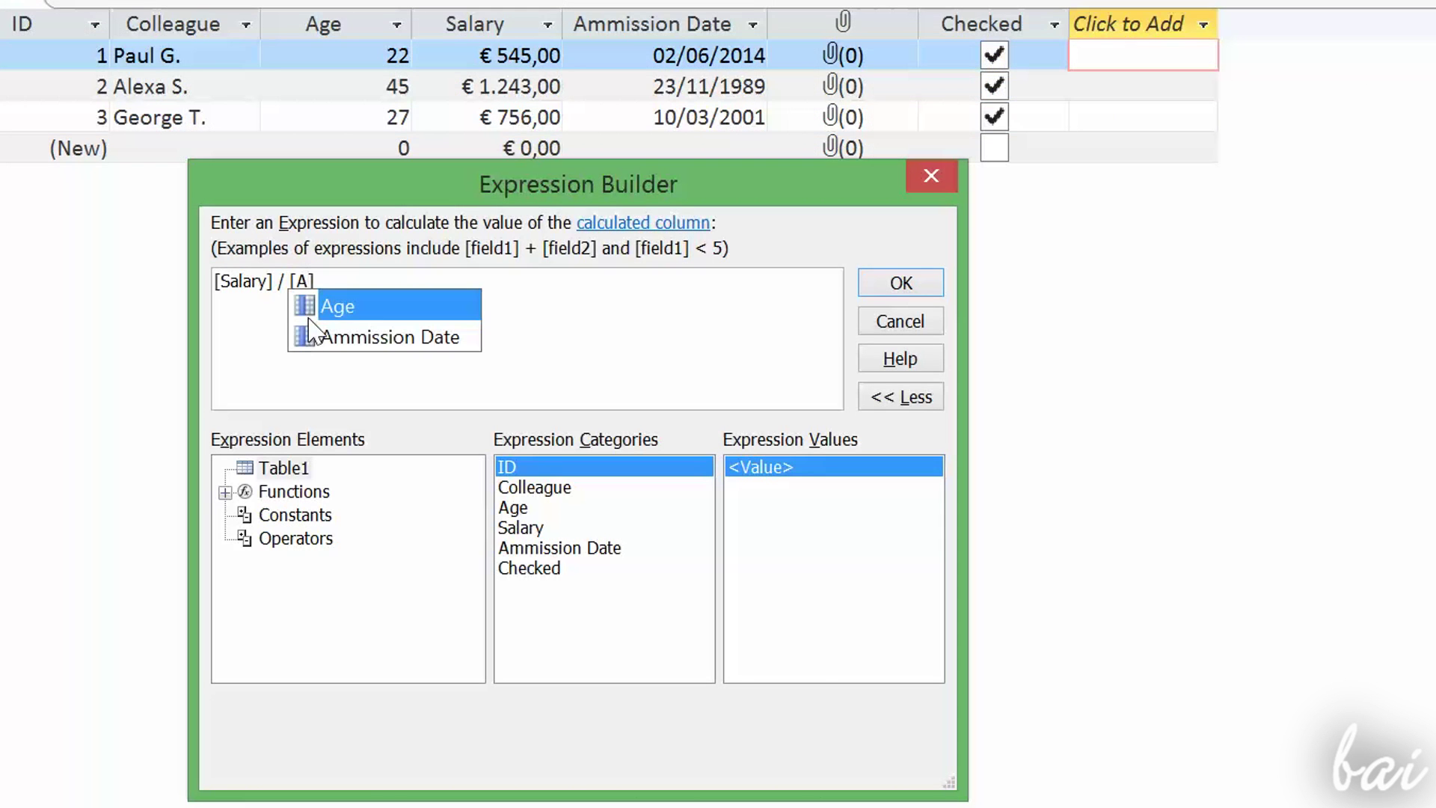
Step: Finish the [Salary]/[Age] expression and name the calculated column Salary/Age
double_click(357, 297)
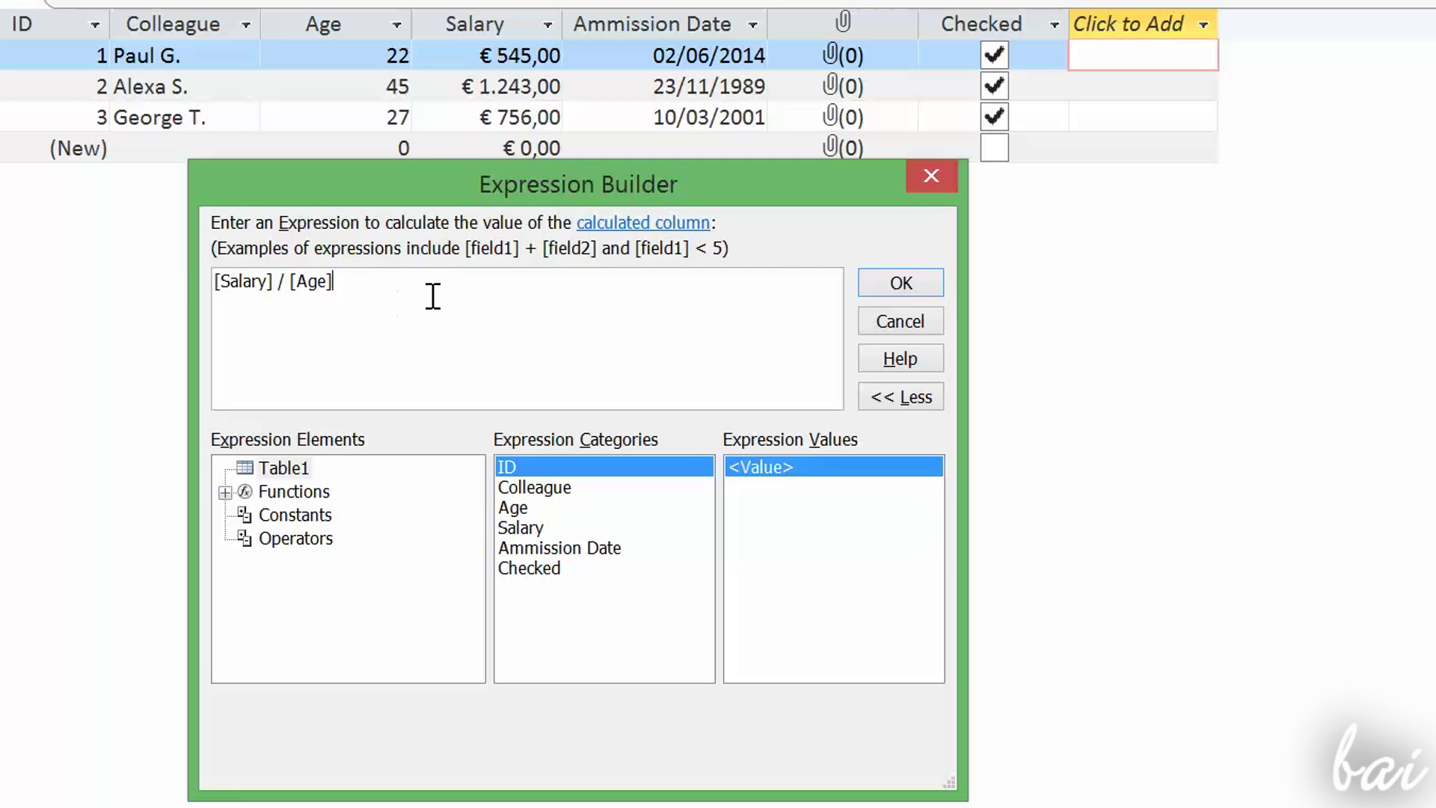
click(873, 284)
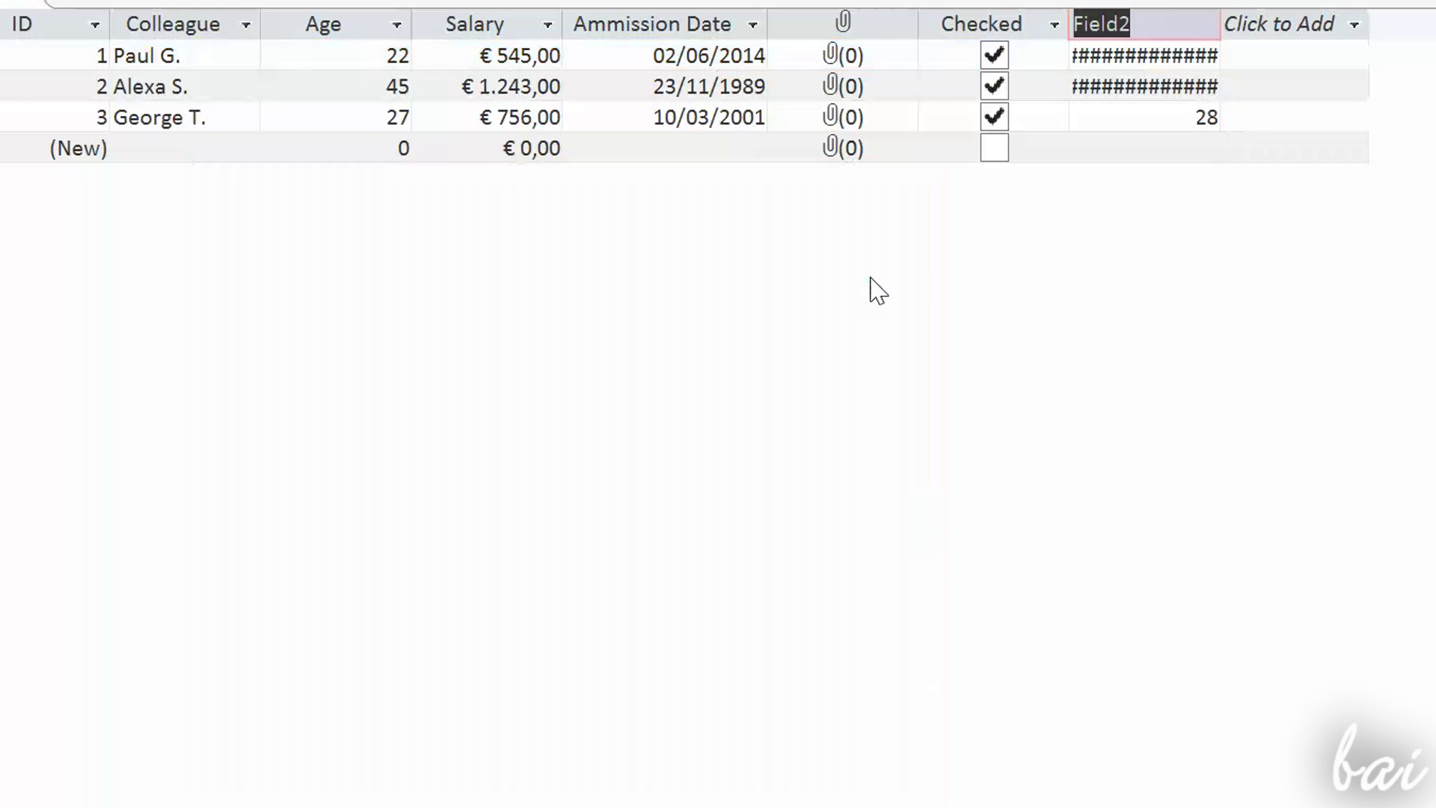
double_click(1222, 23)
text(S)
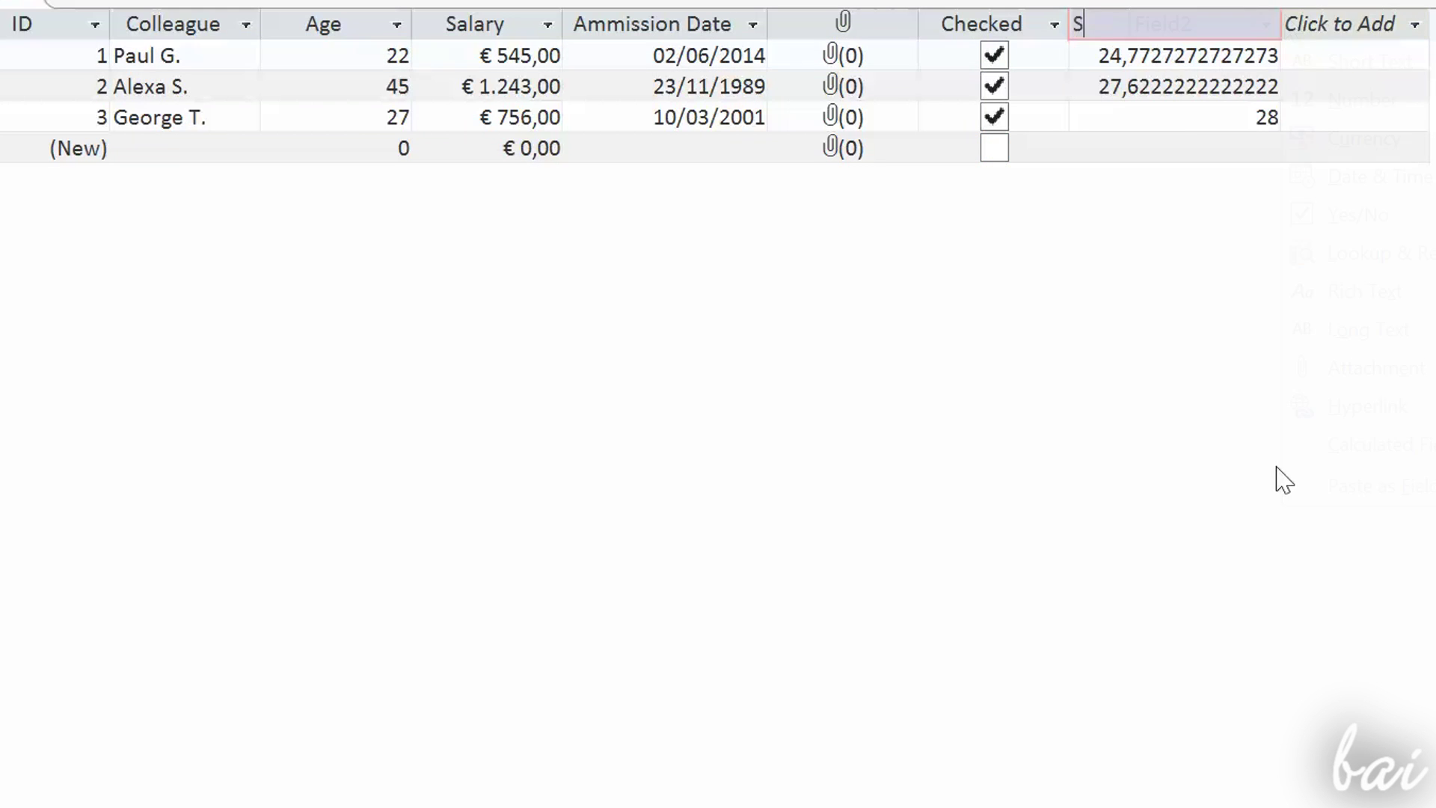
text(alary/Age)
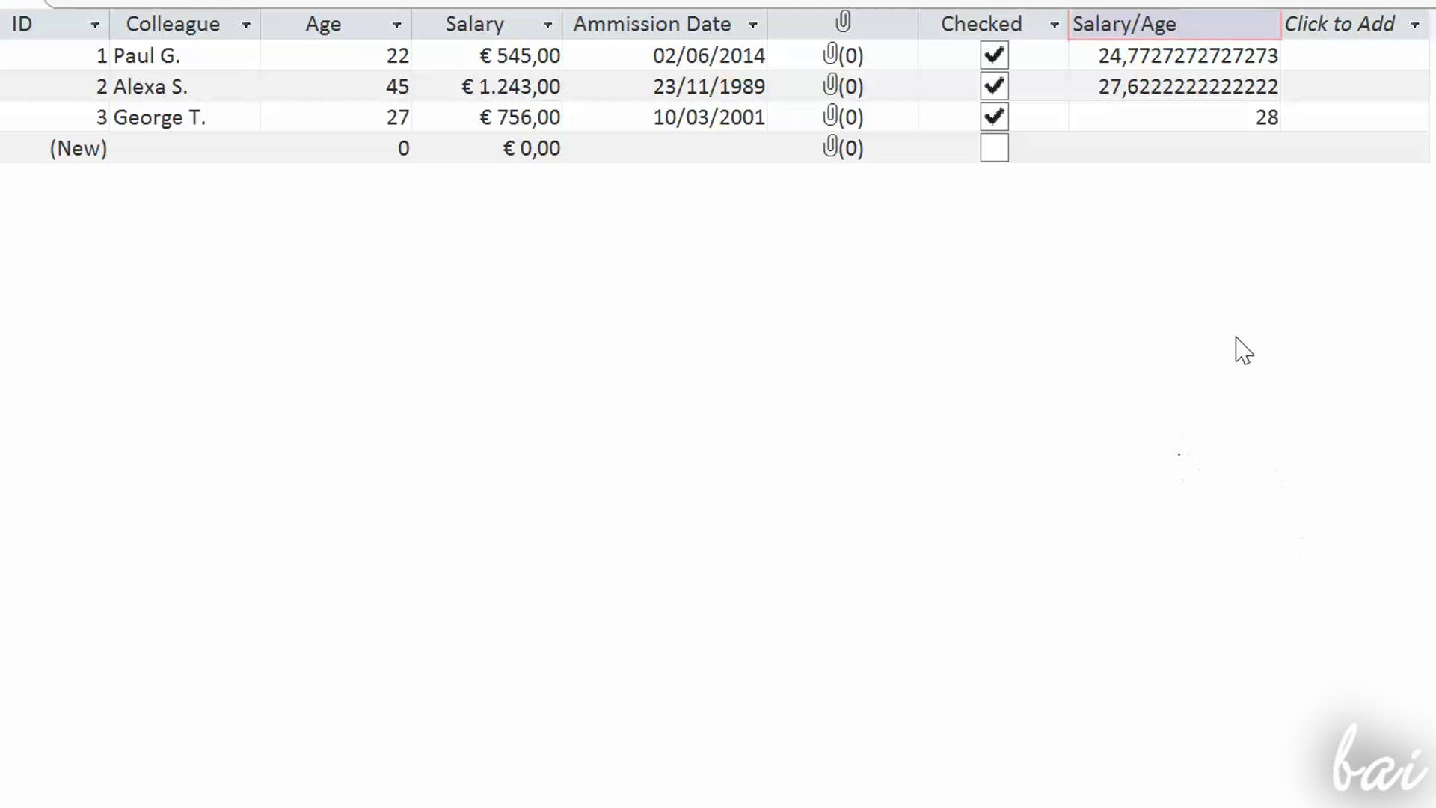
key(Return)
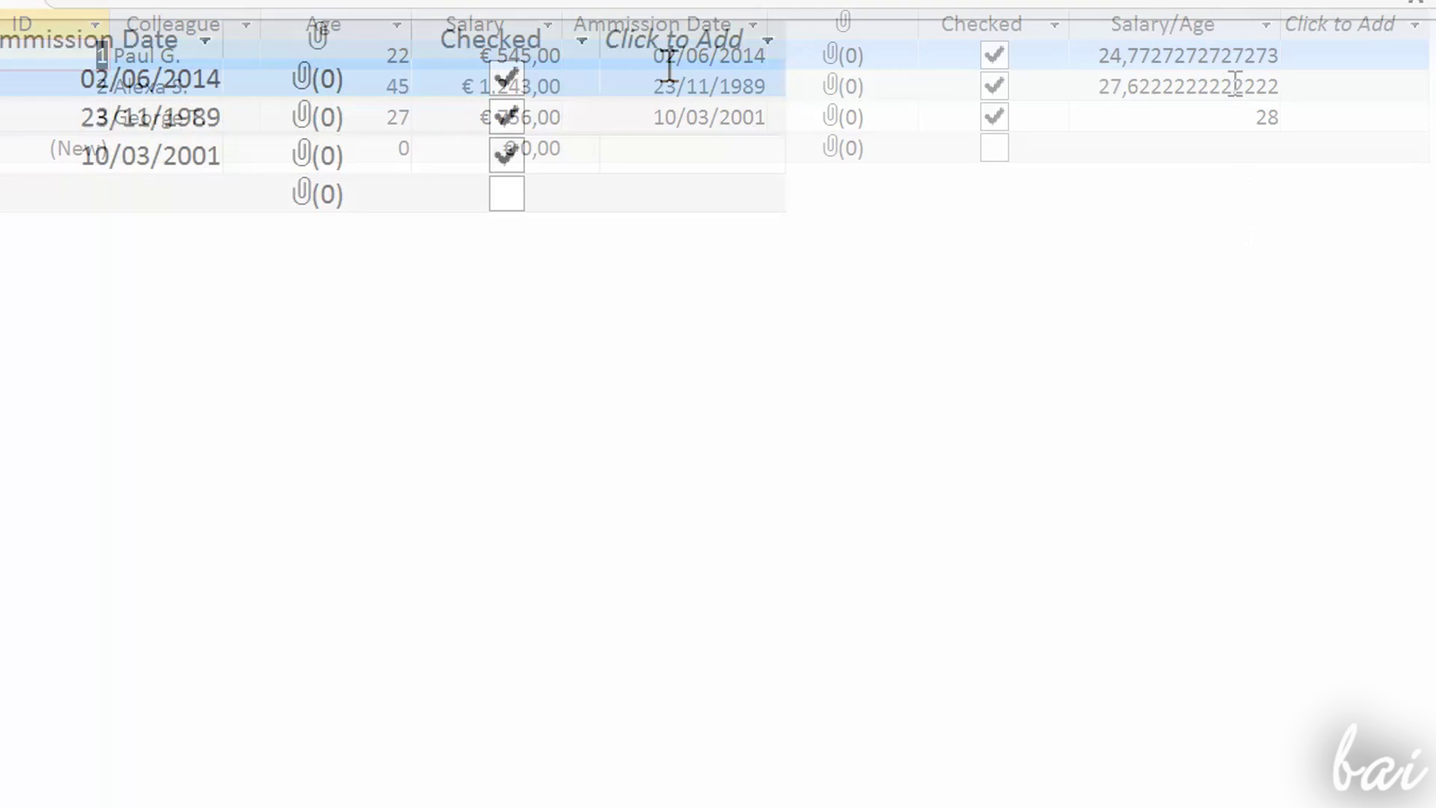
Step: Start another numeric calculated field with [Salary] / [Age], then reopen the Salary/Age formula
click(1134, 24)
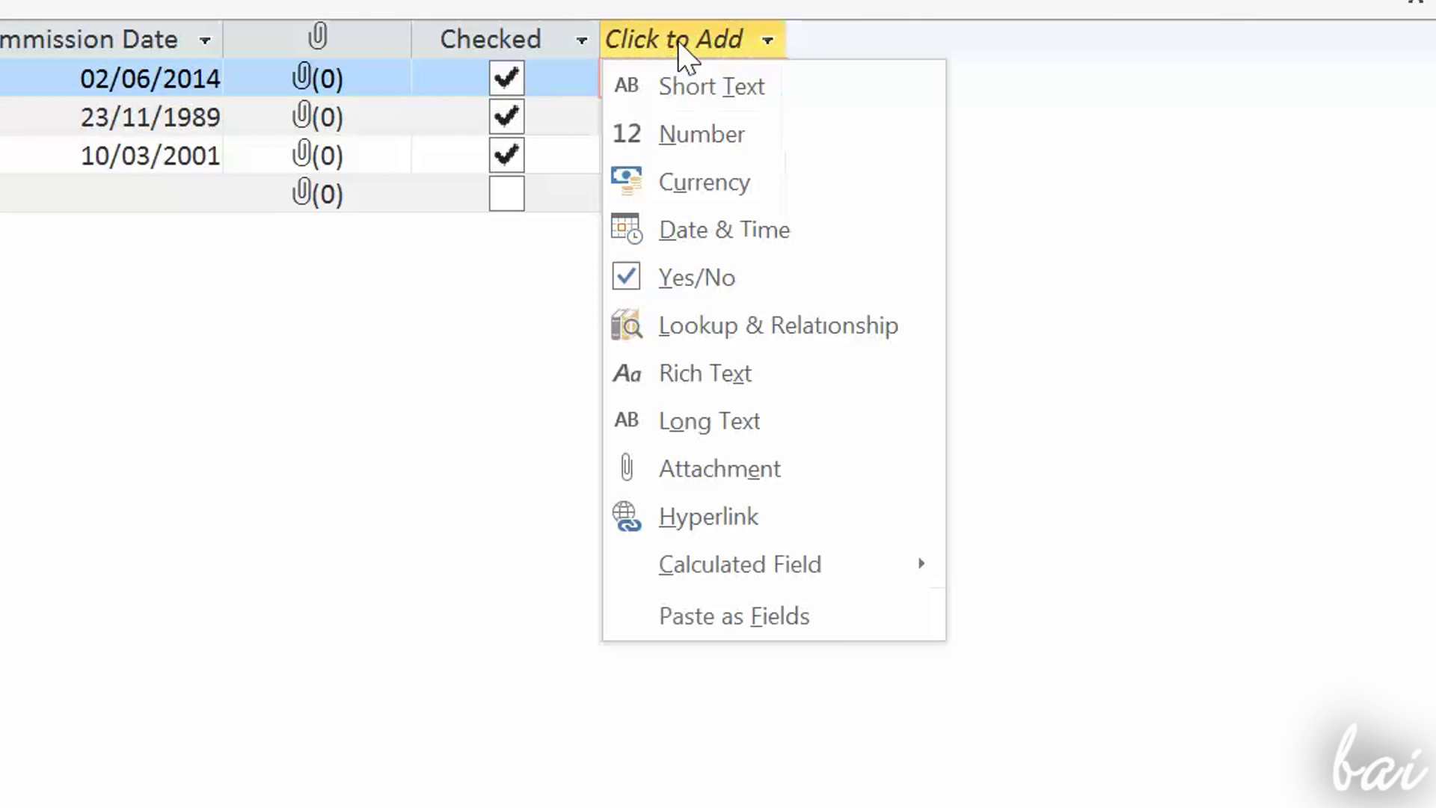
mouse_move(922, 569)
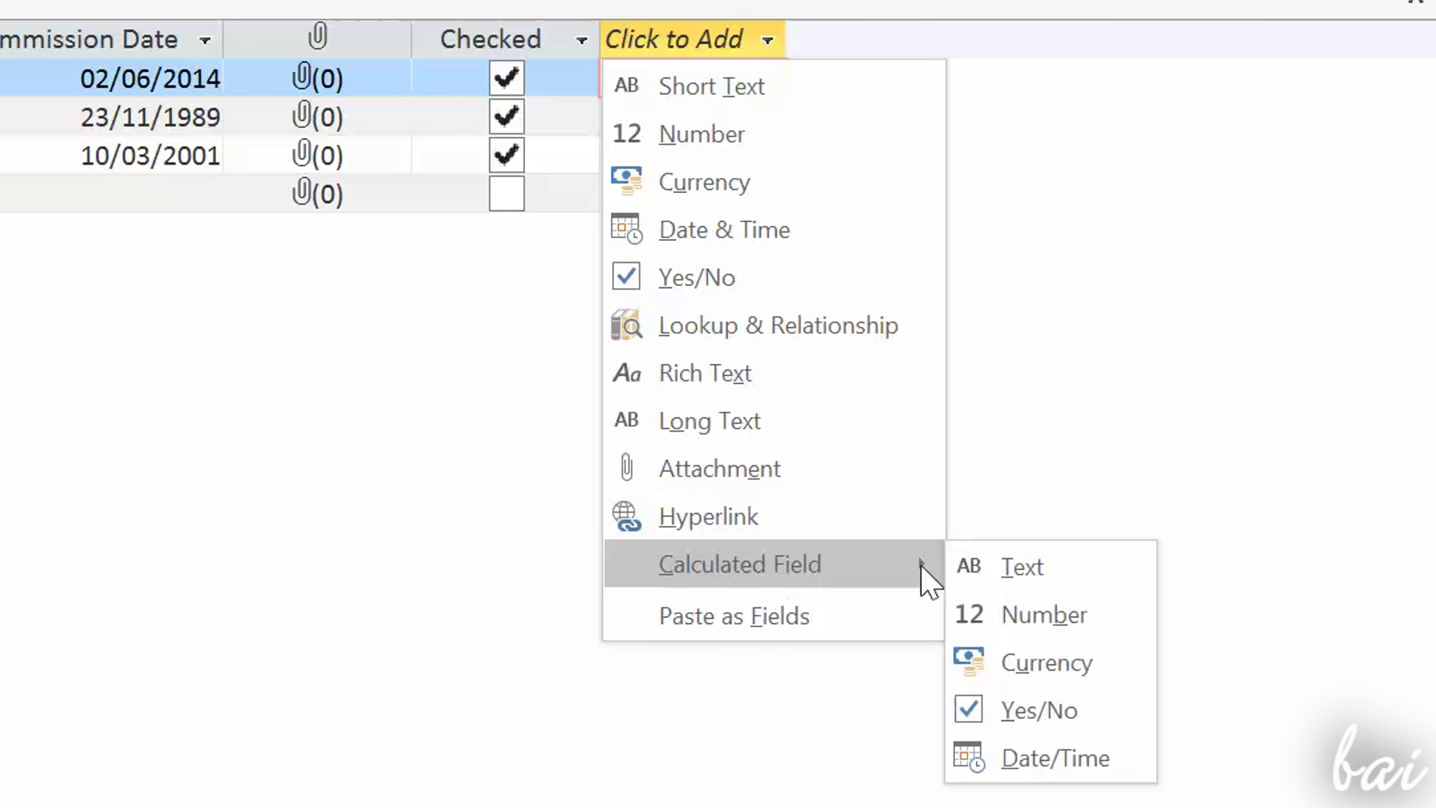
click(1032, 603)
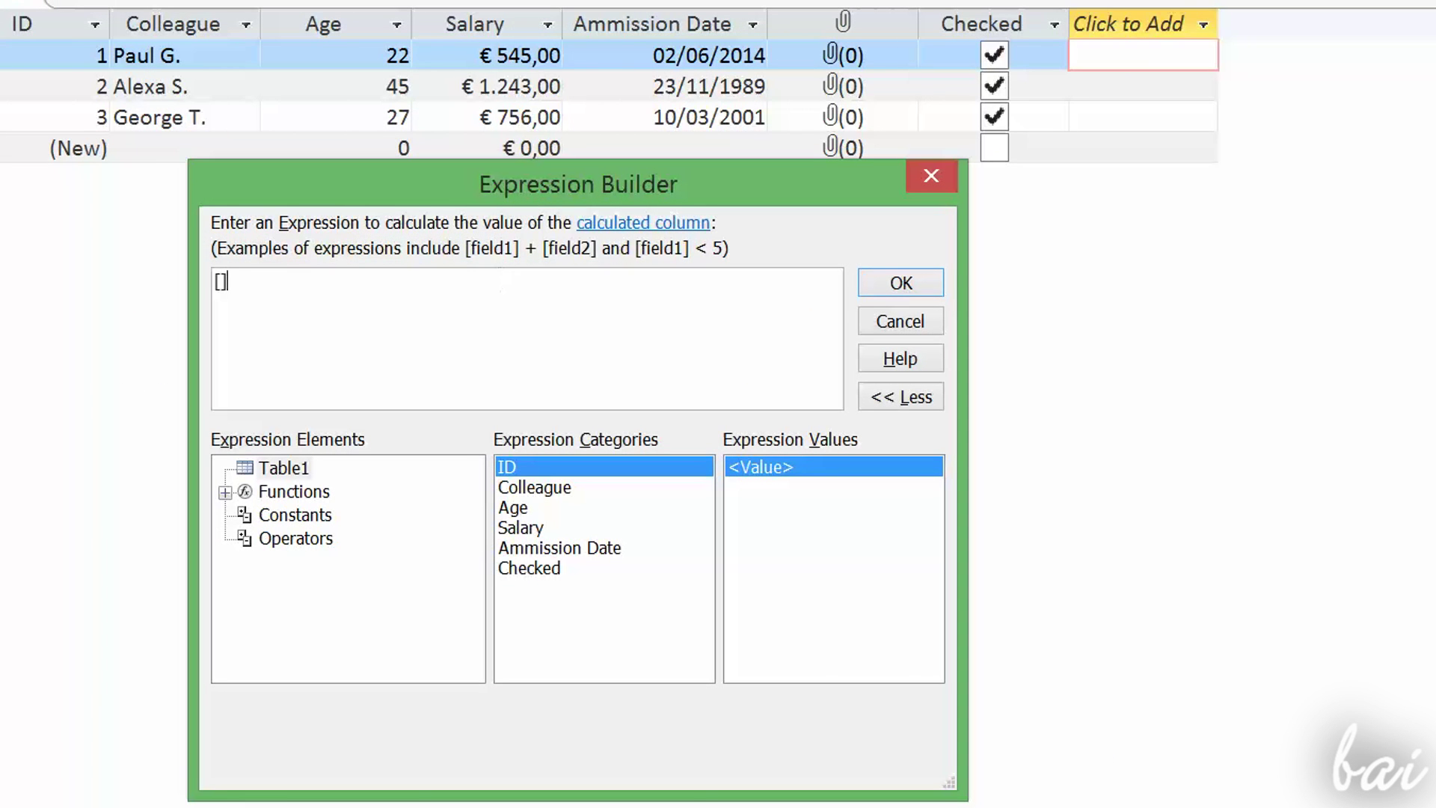
text([Salary] / [A)
double_click(401, 303)
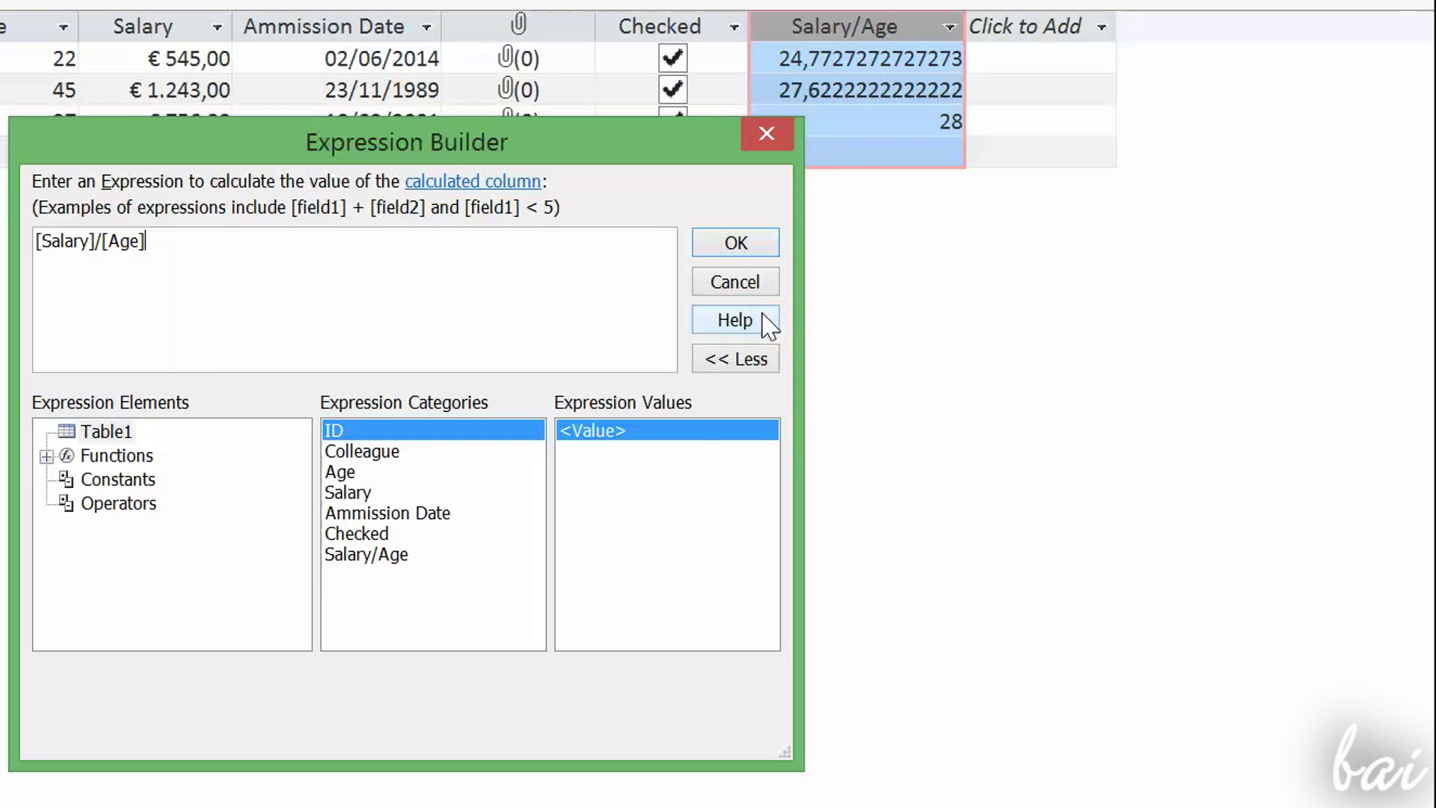
click(765, 317)
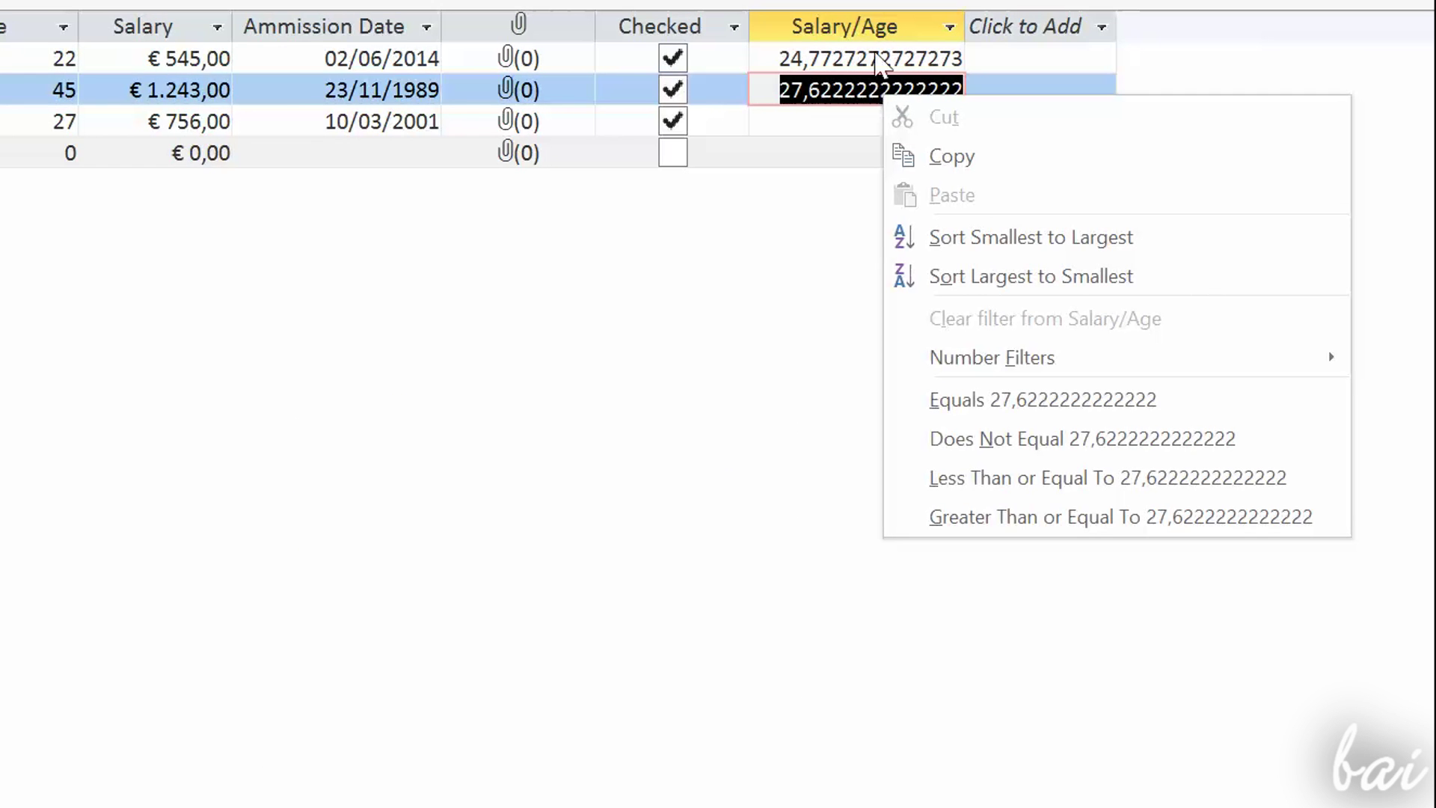
right_click(883, 32)
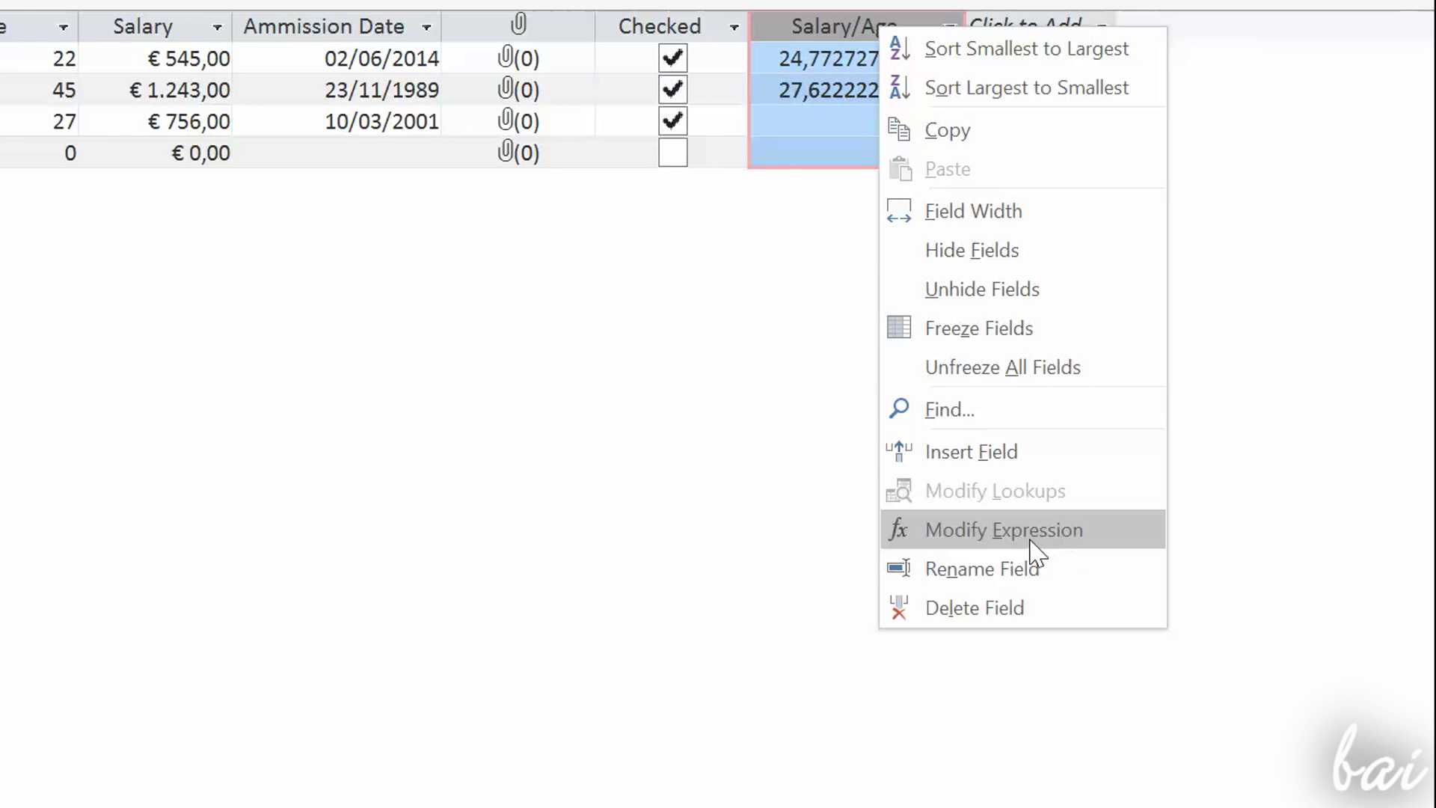
click(1062, 530)
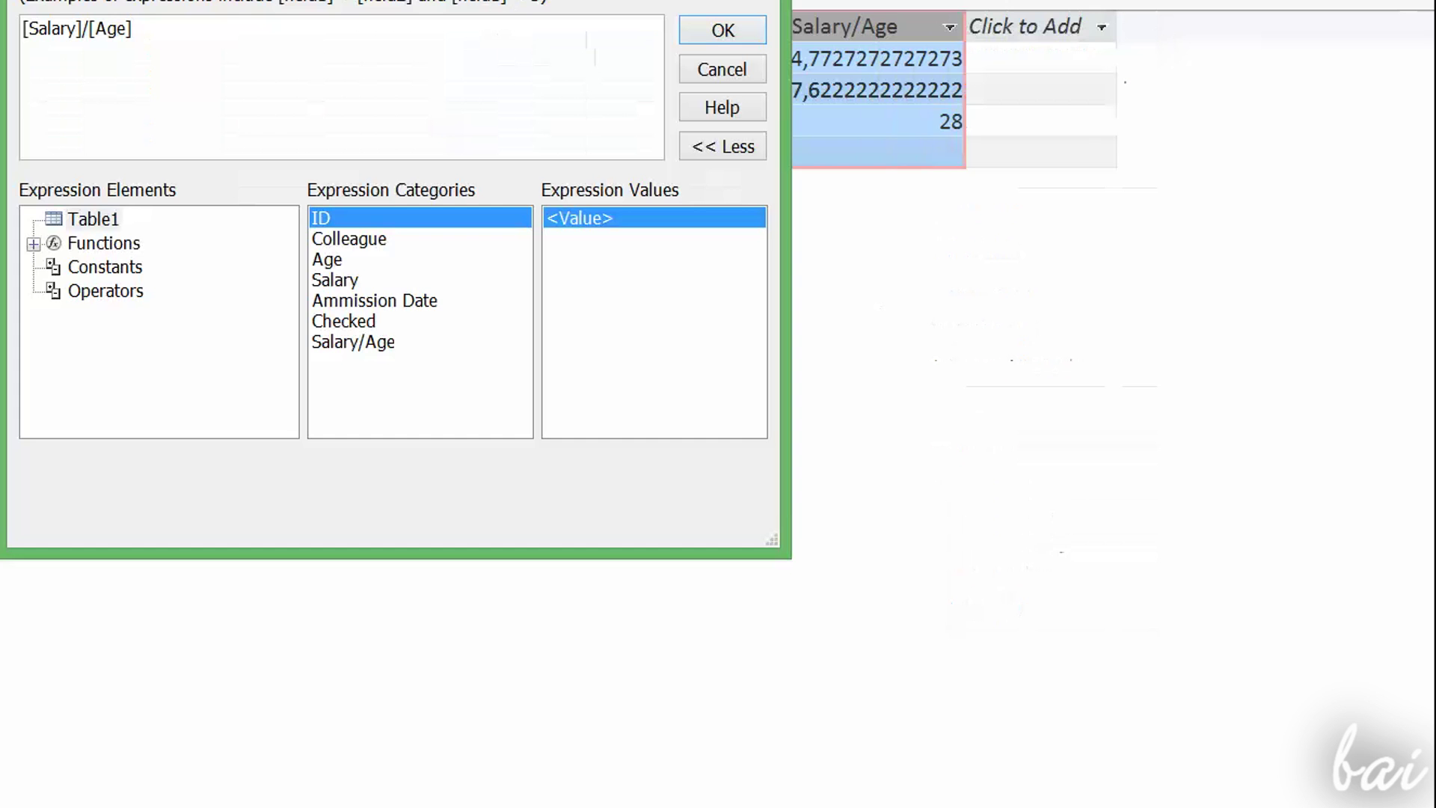
Step: Format the Table1 datasheet text as italic and black, without bold
key(Return)
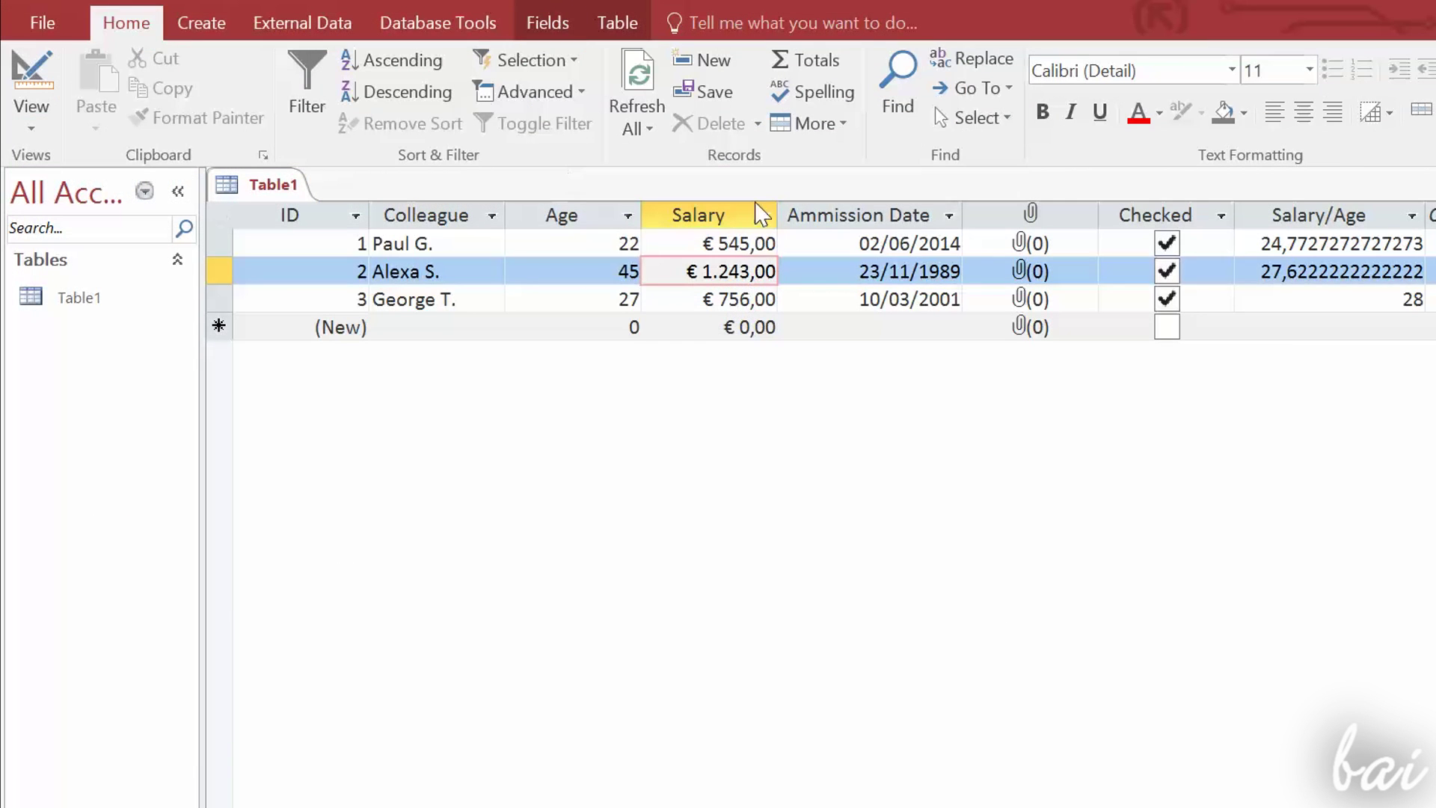
key(Up)
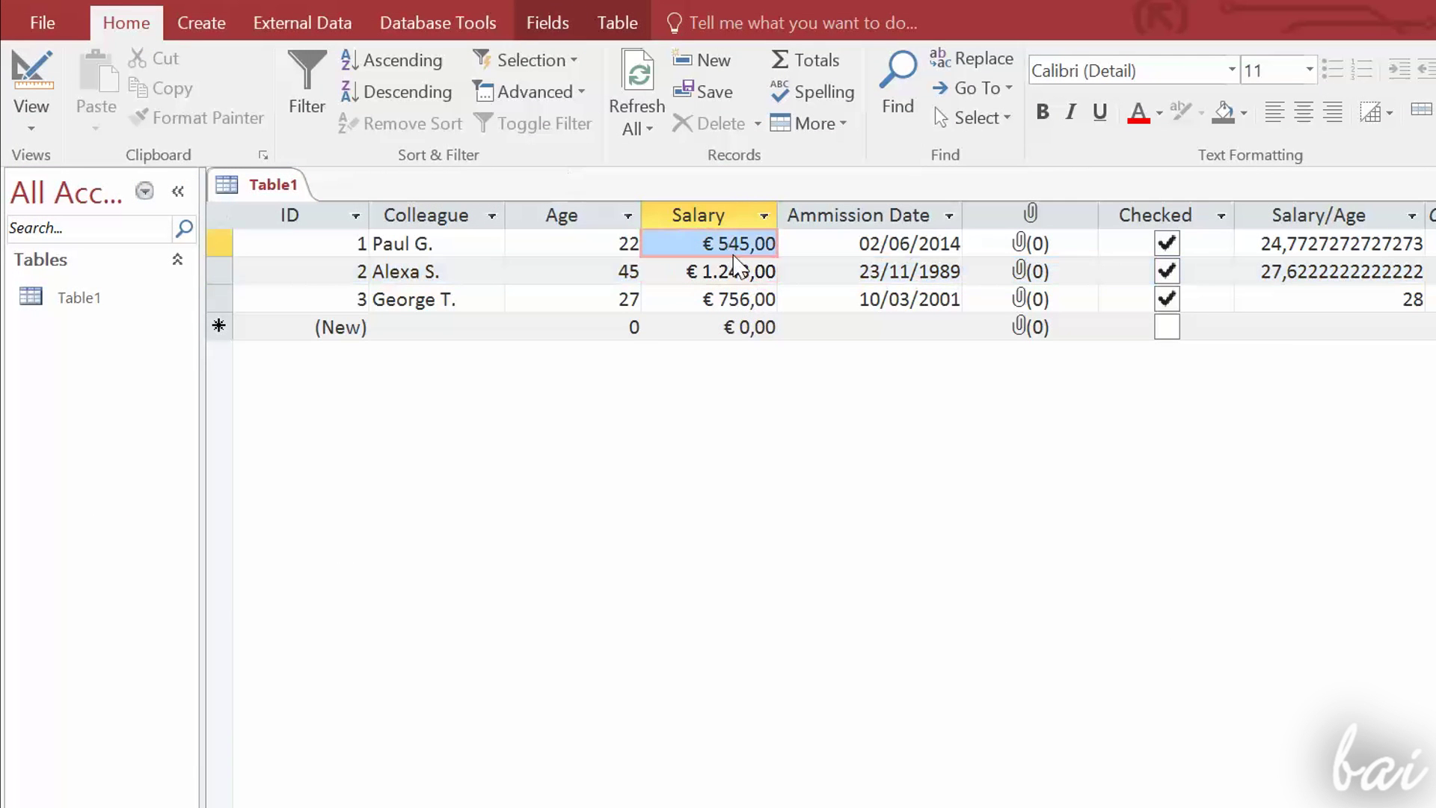
click(1138, 116)
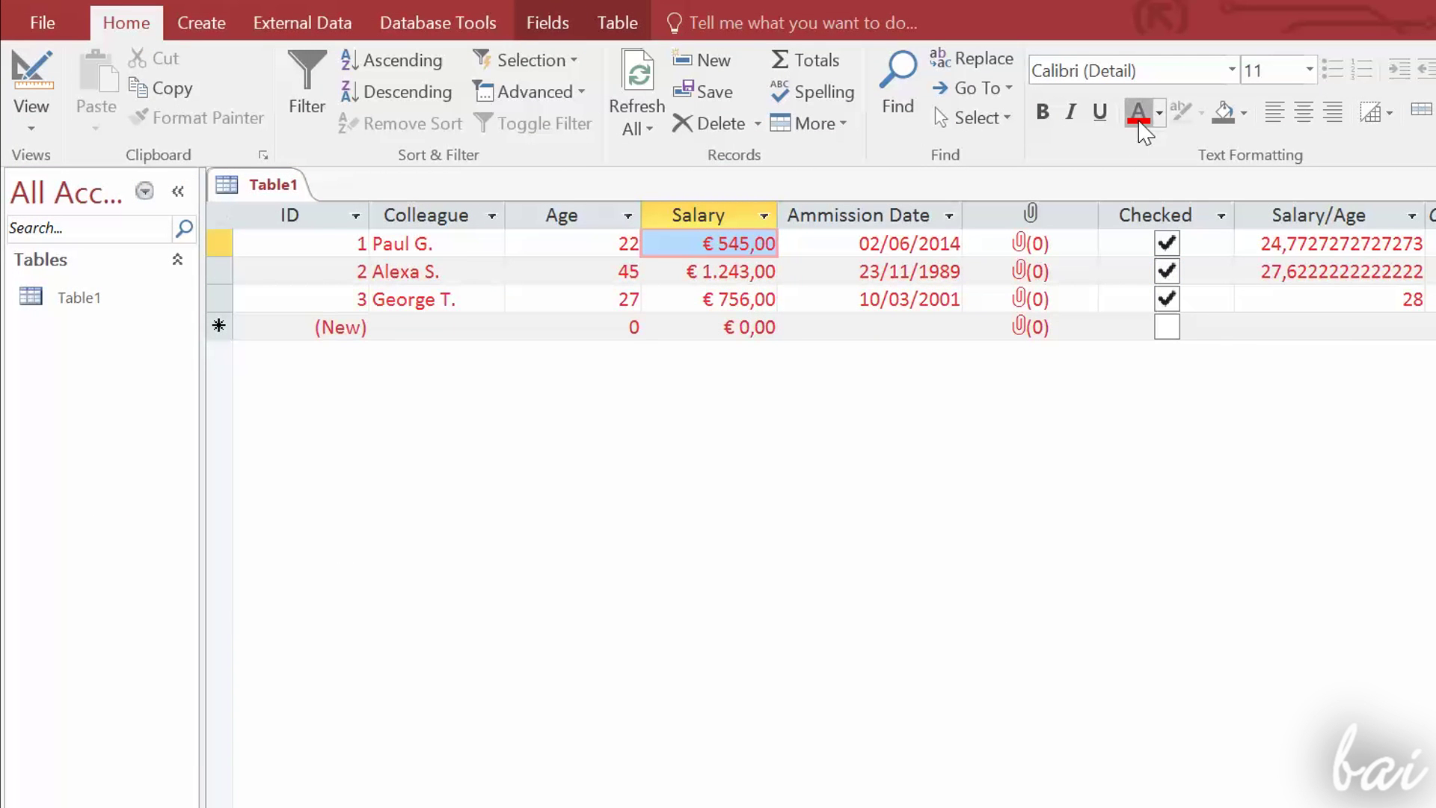
click(1159, 112)
click(1155, 199)
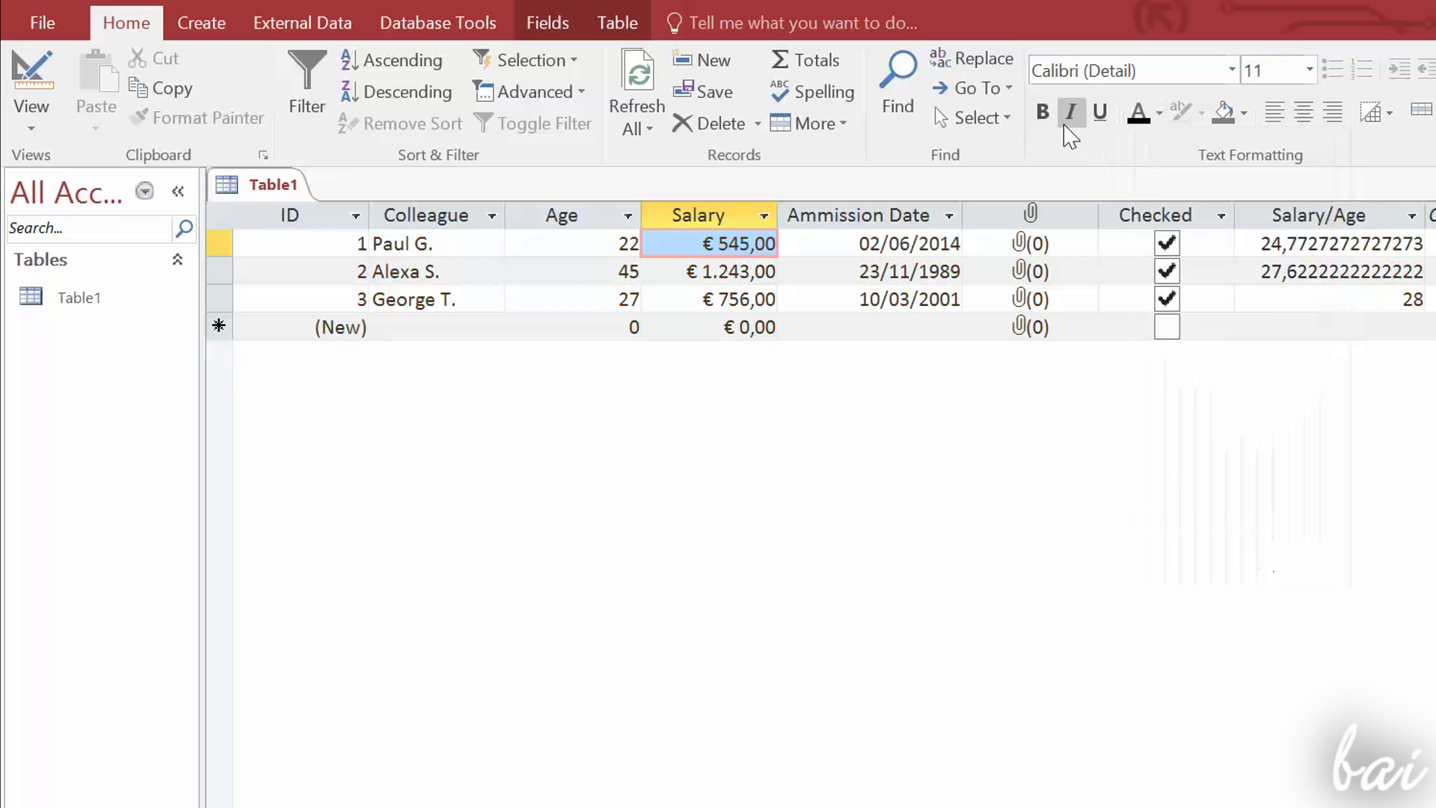
click(1070, 120)
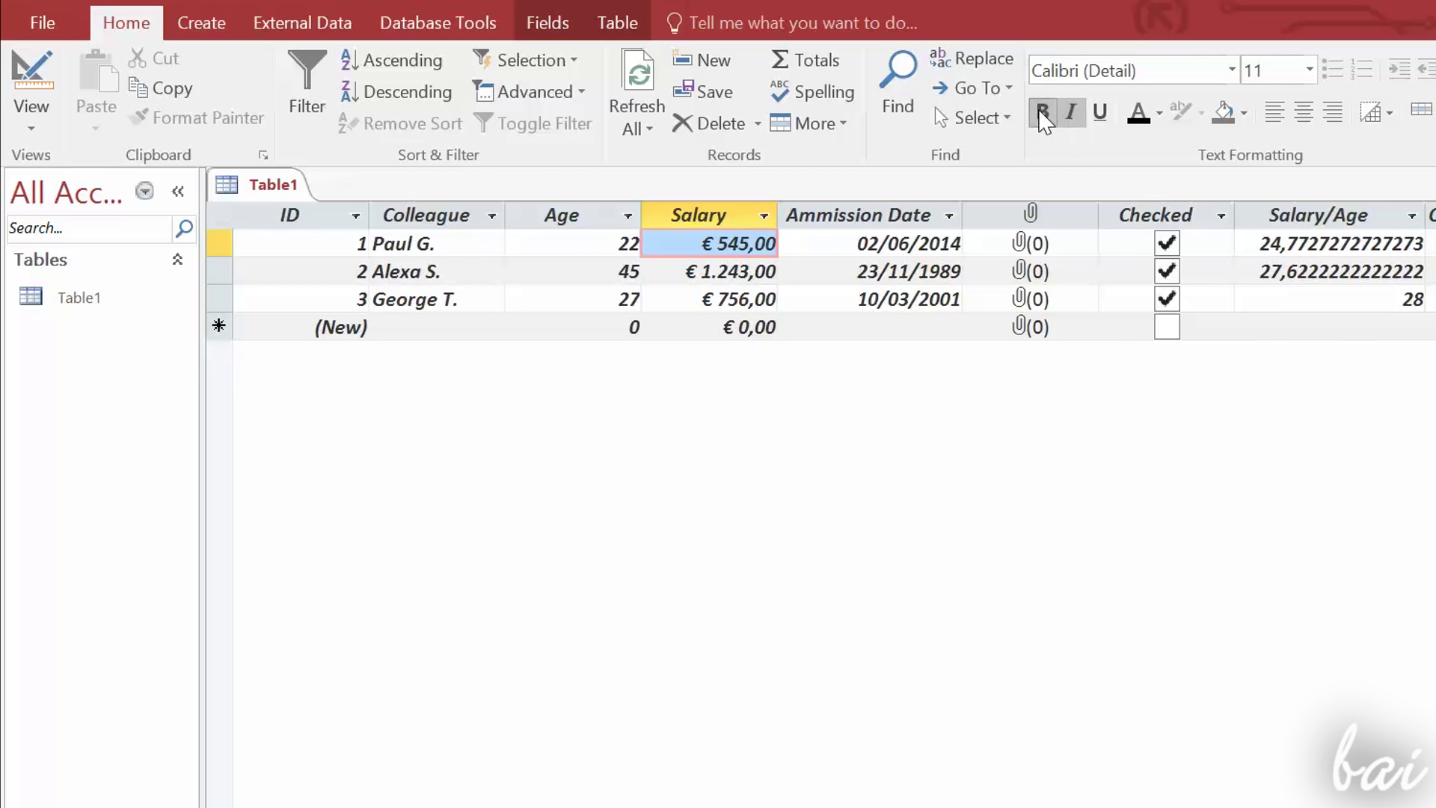
click(1043, 120)
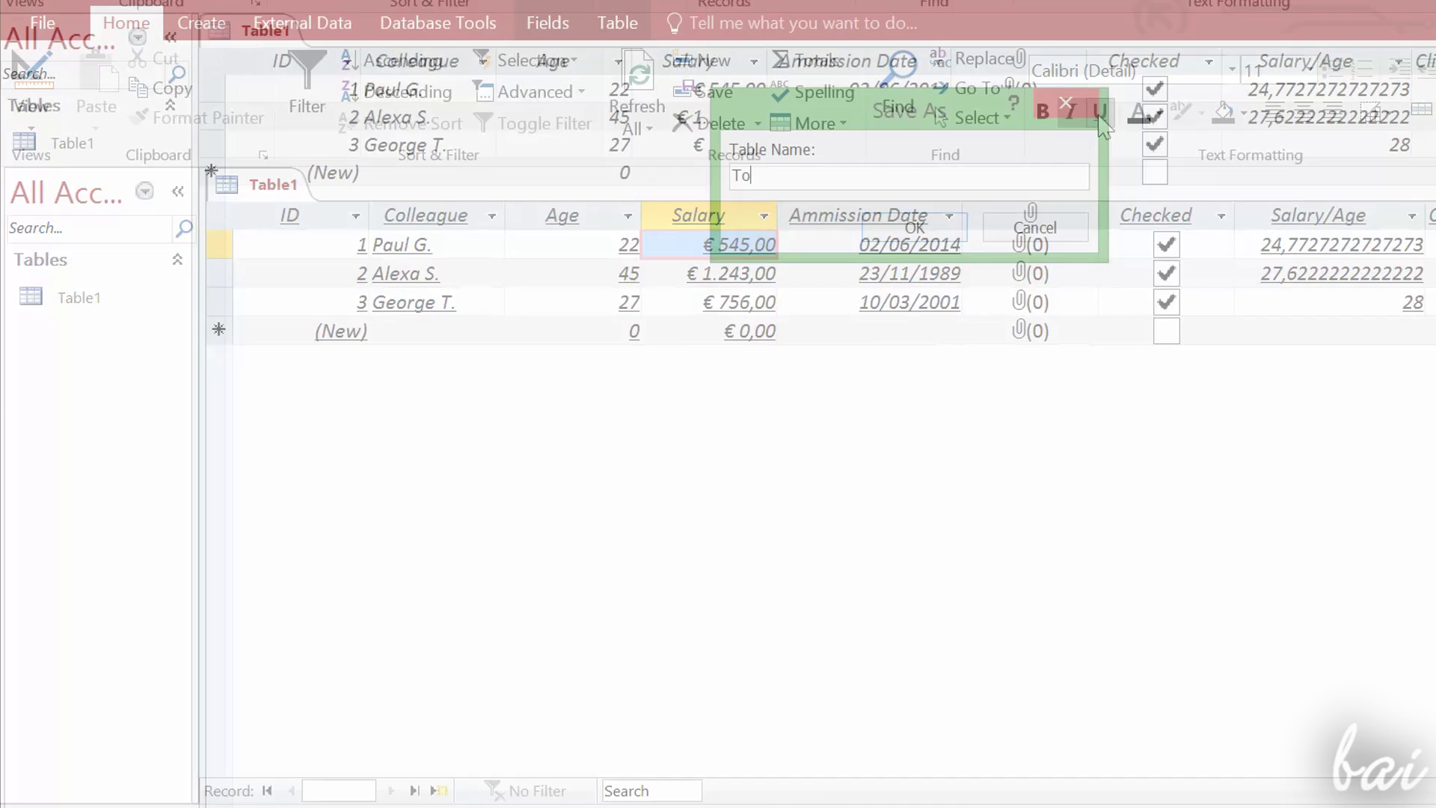
Step: Save the table as Total Data, correcting the first salary to 545 along the way
text(Total Data)
click(912, 226)
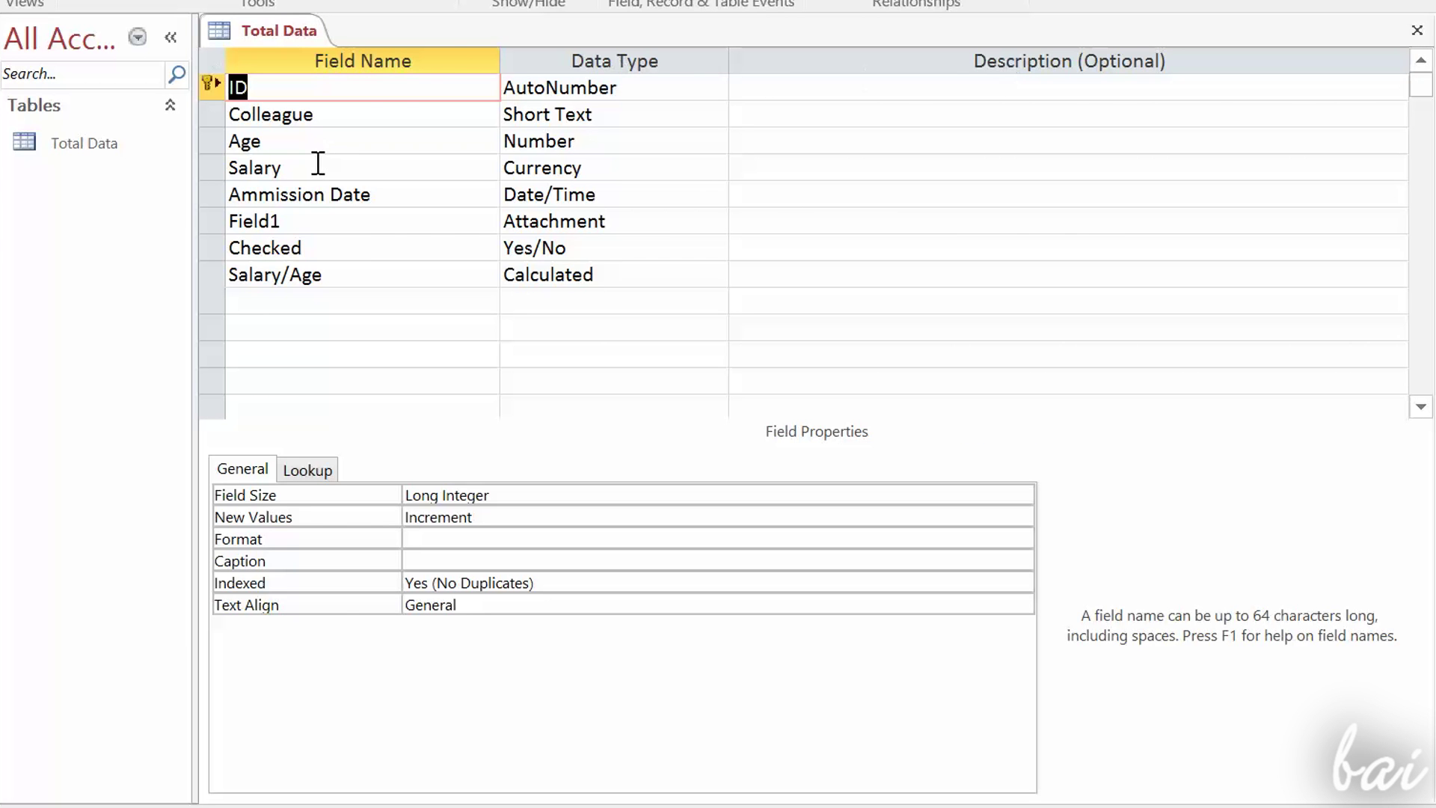
click(571, 86)
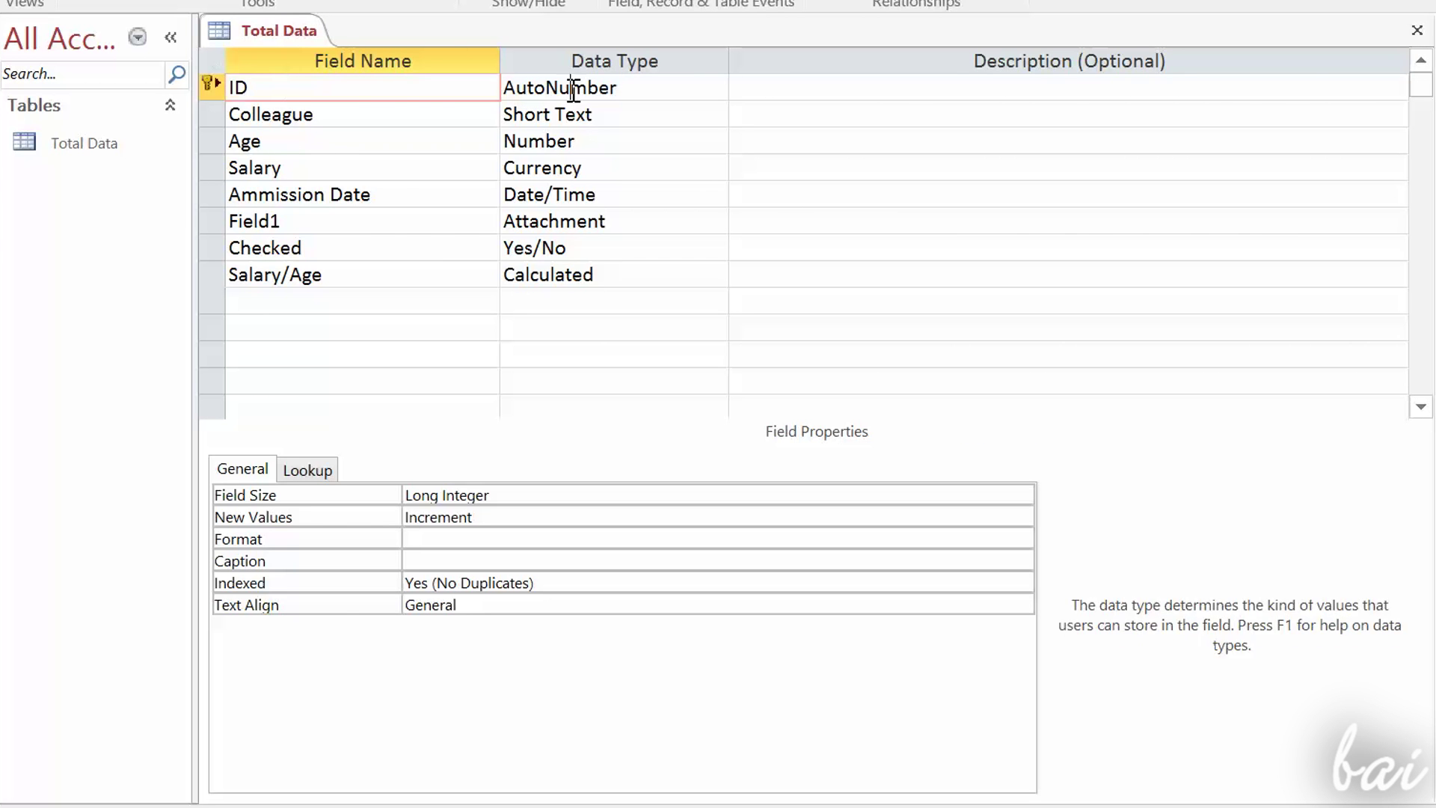
click(676, 115)
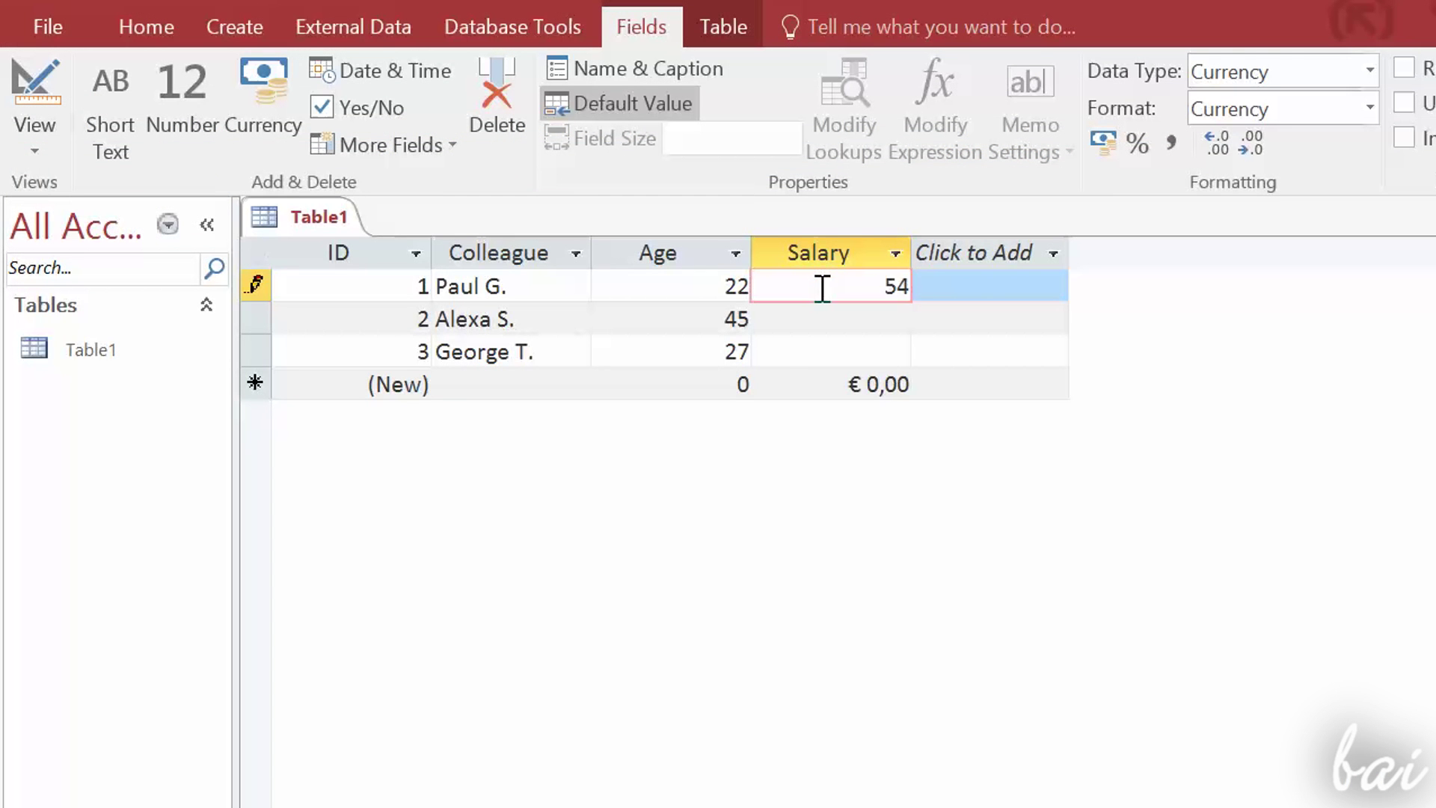
text(545)
click(846, 322)
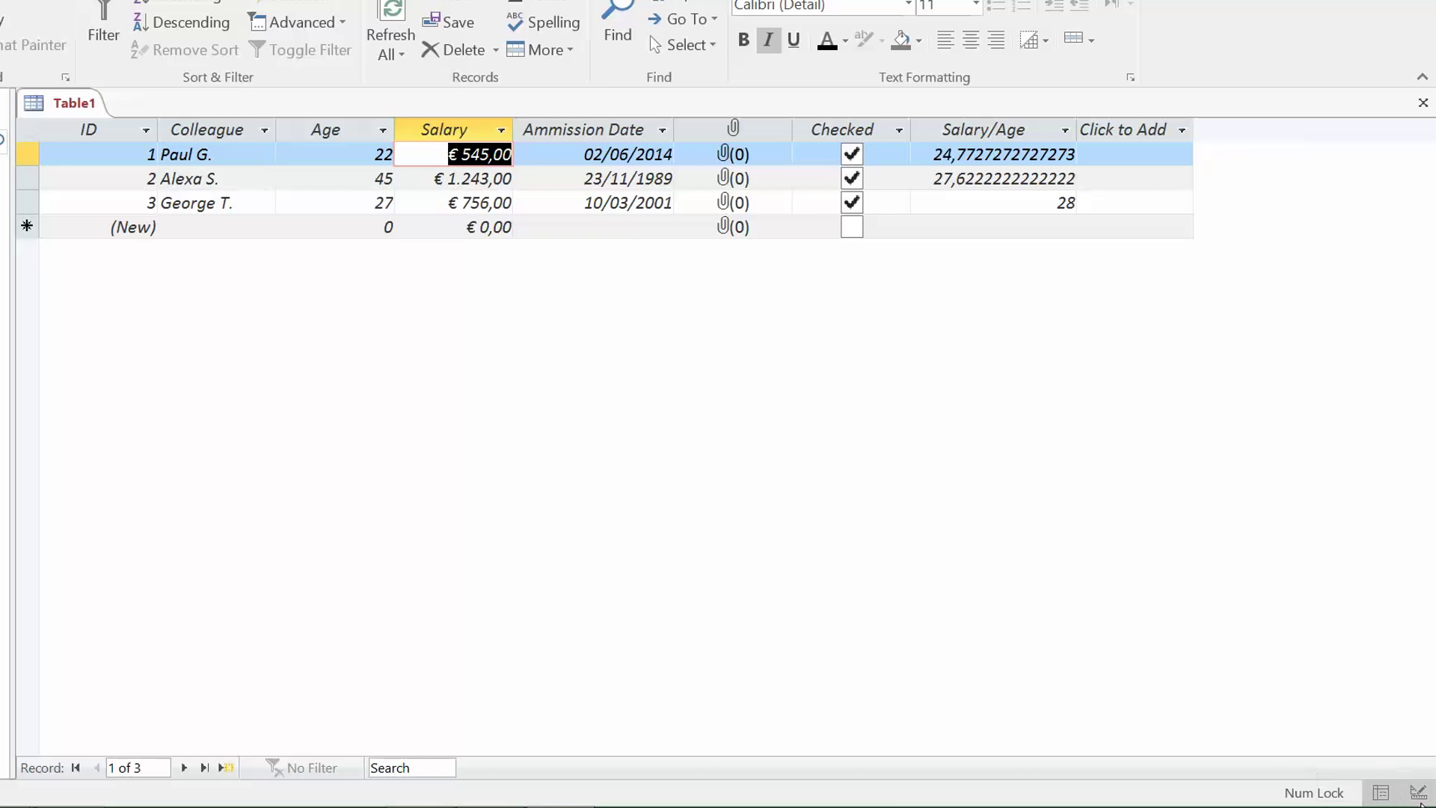
key(ctrl+s)
text(Total Data)
click(641, 275)
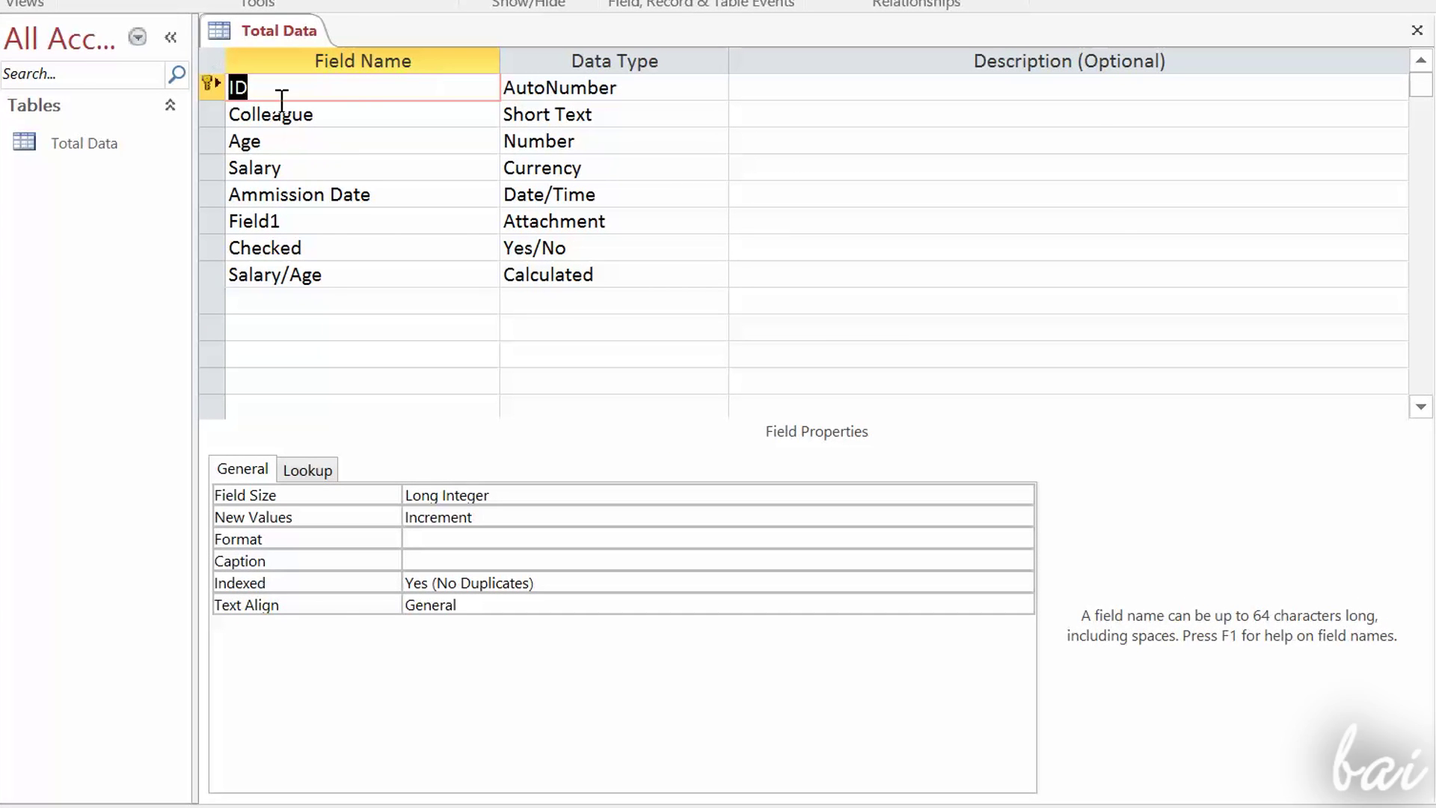
Step: In Design View, set the field's Required property to Yes and select Colleague's field size 255
click(573, 87)
click(571, 113)
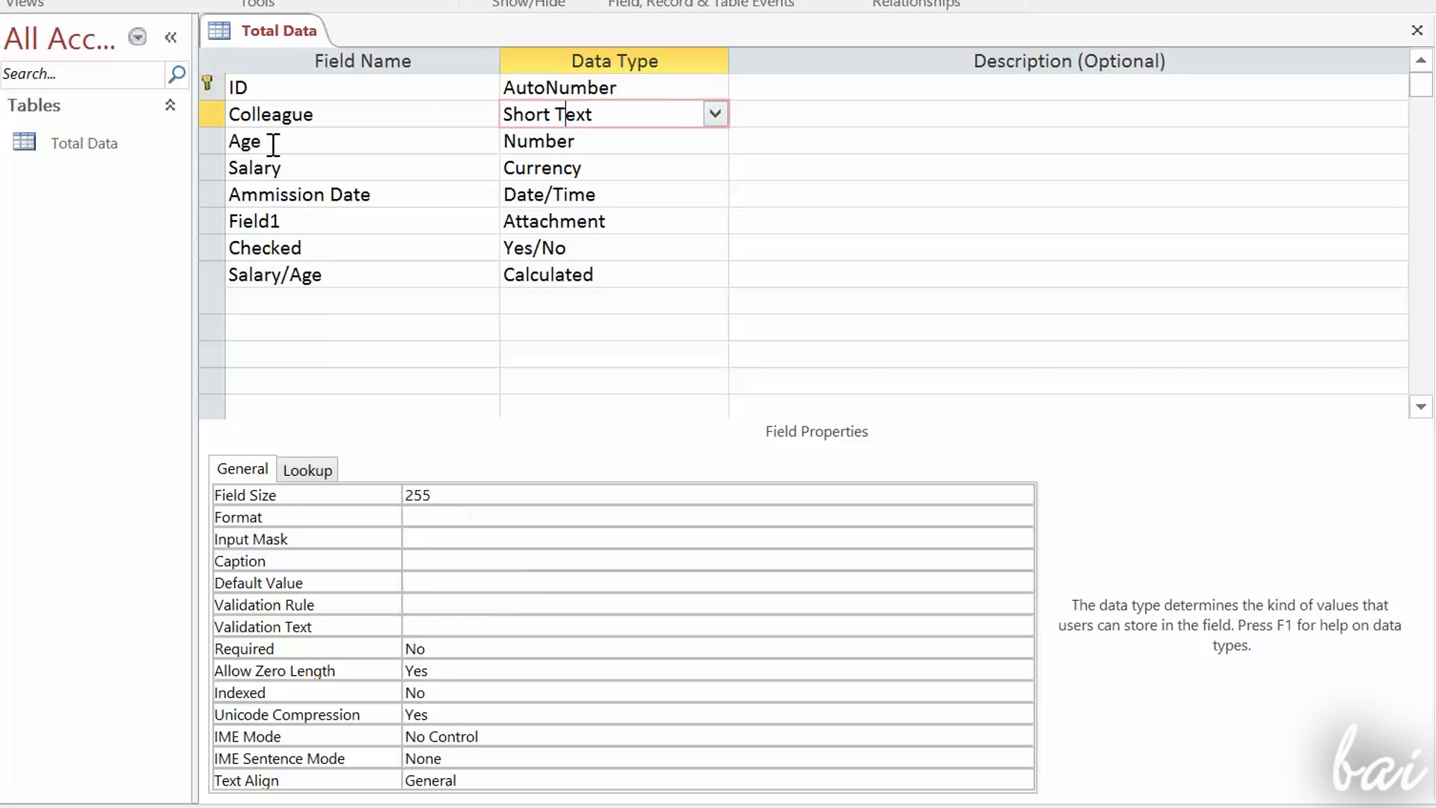
click(558, 140)
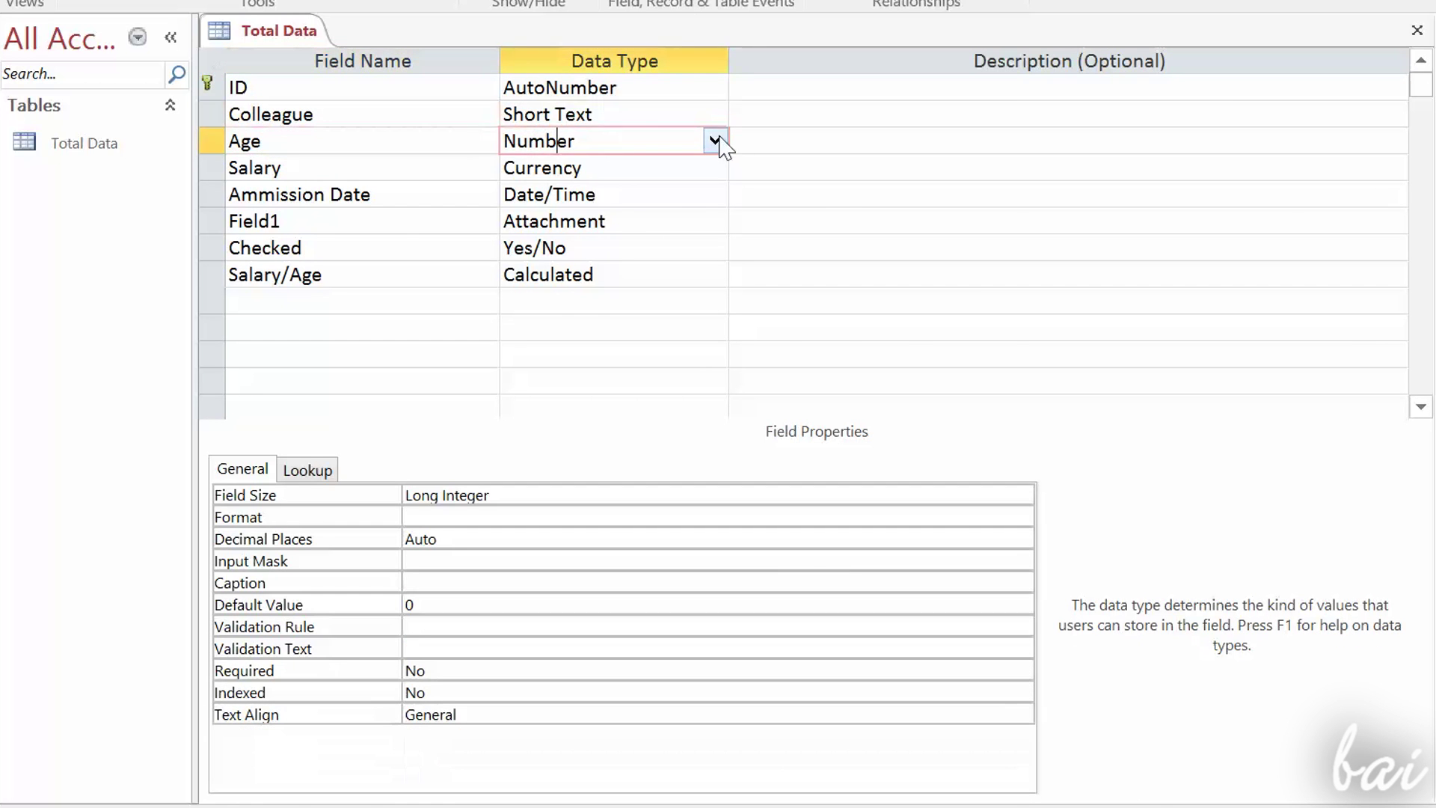
click(715, 139)
click(273, 320)
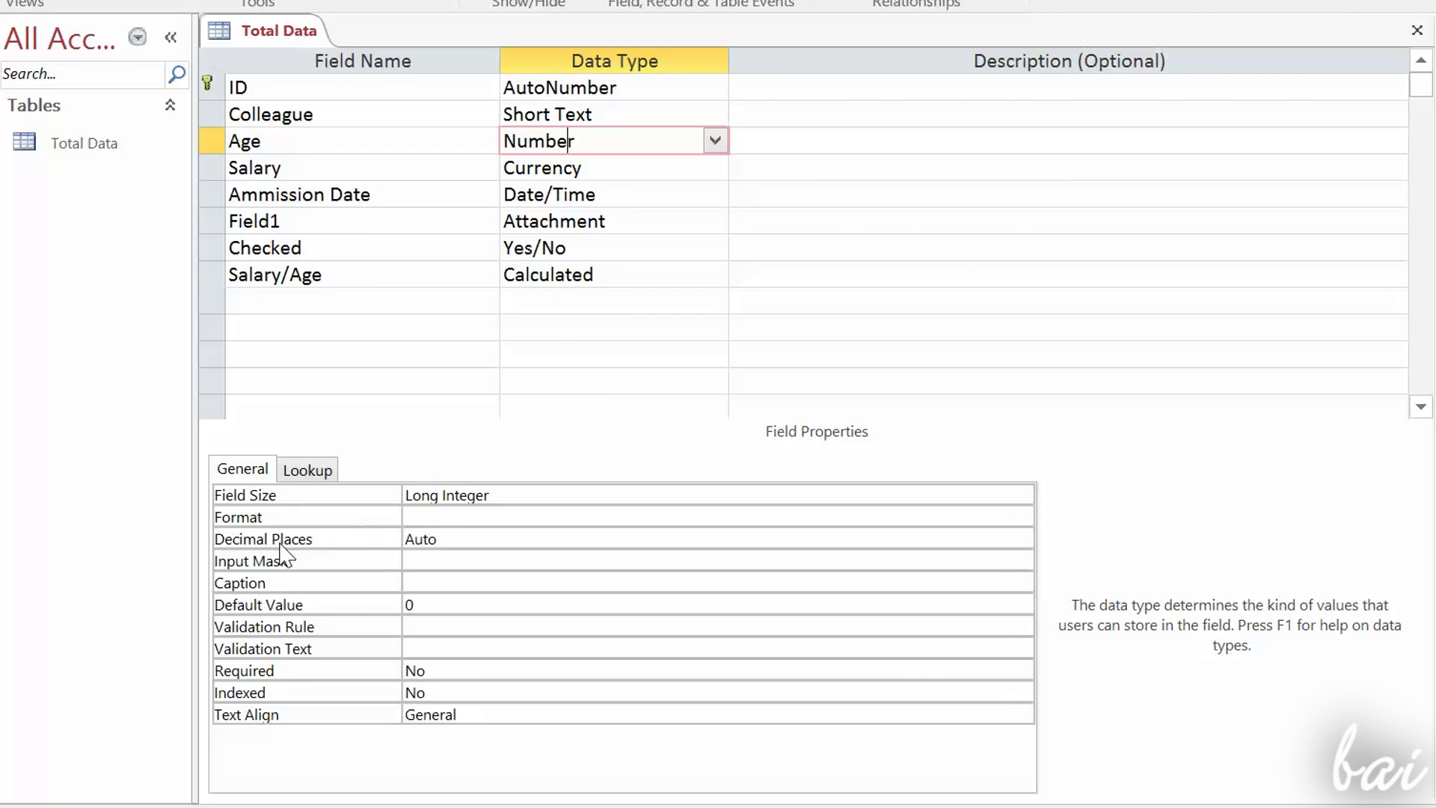
click(423, 671)
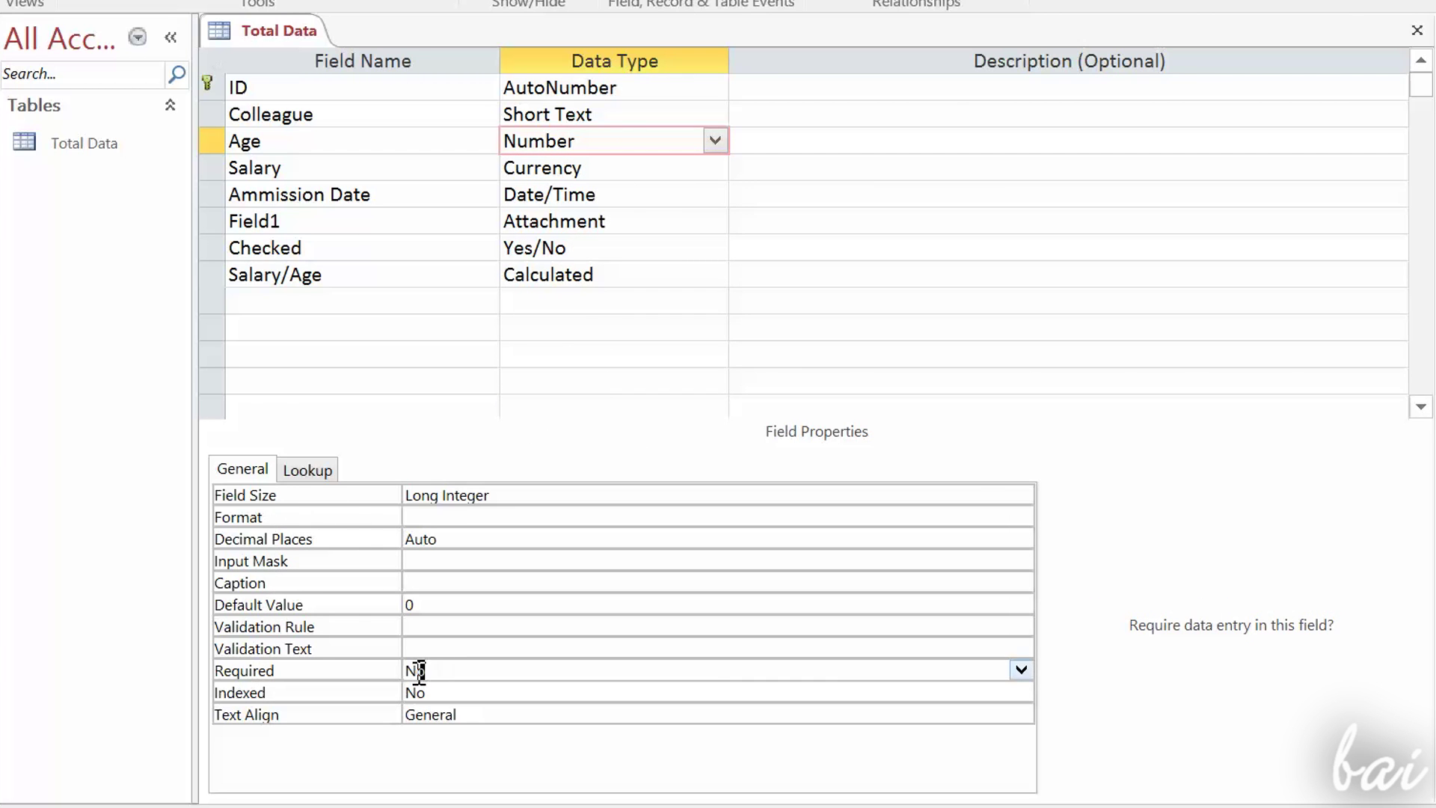
click(1021, 669)
click(993, 692)
click(717, 115)
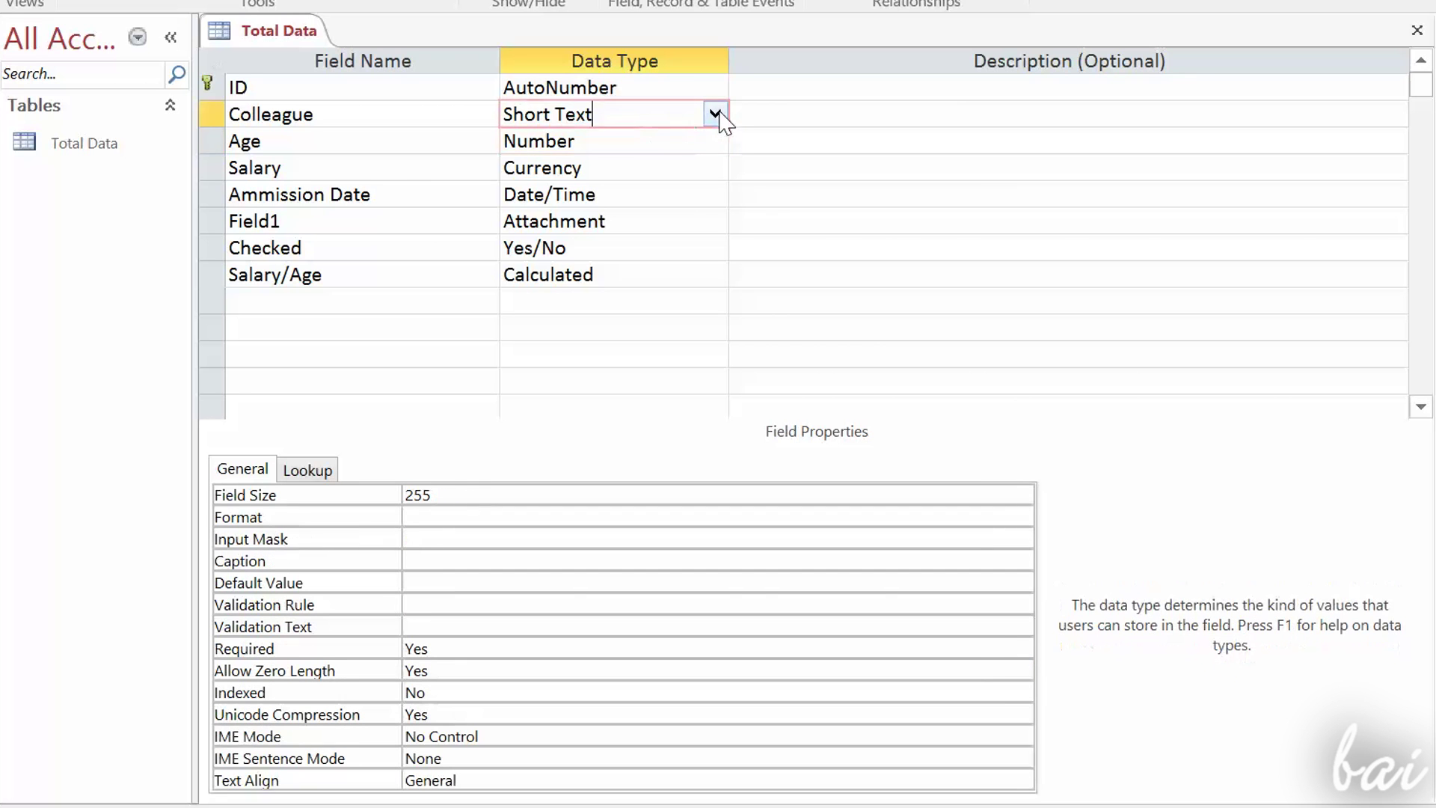
click(478, 496)
double_click(417, 495)
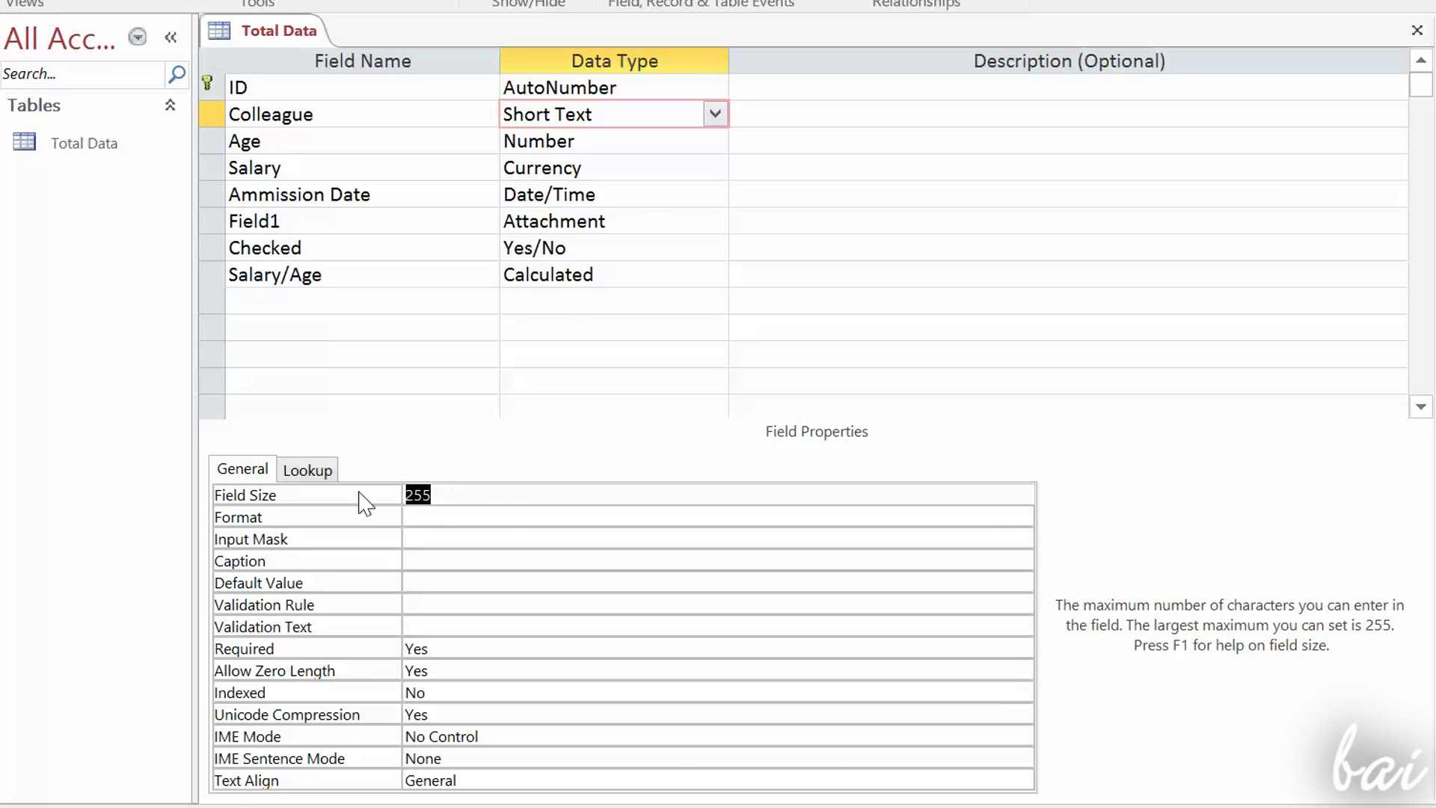
click(673, 141)
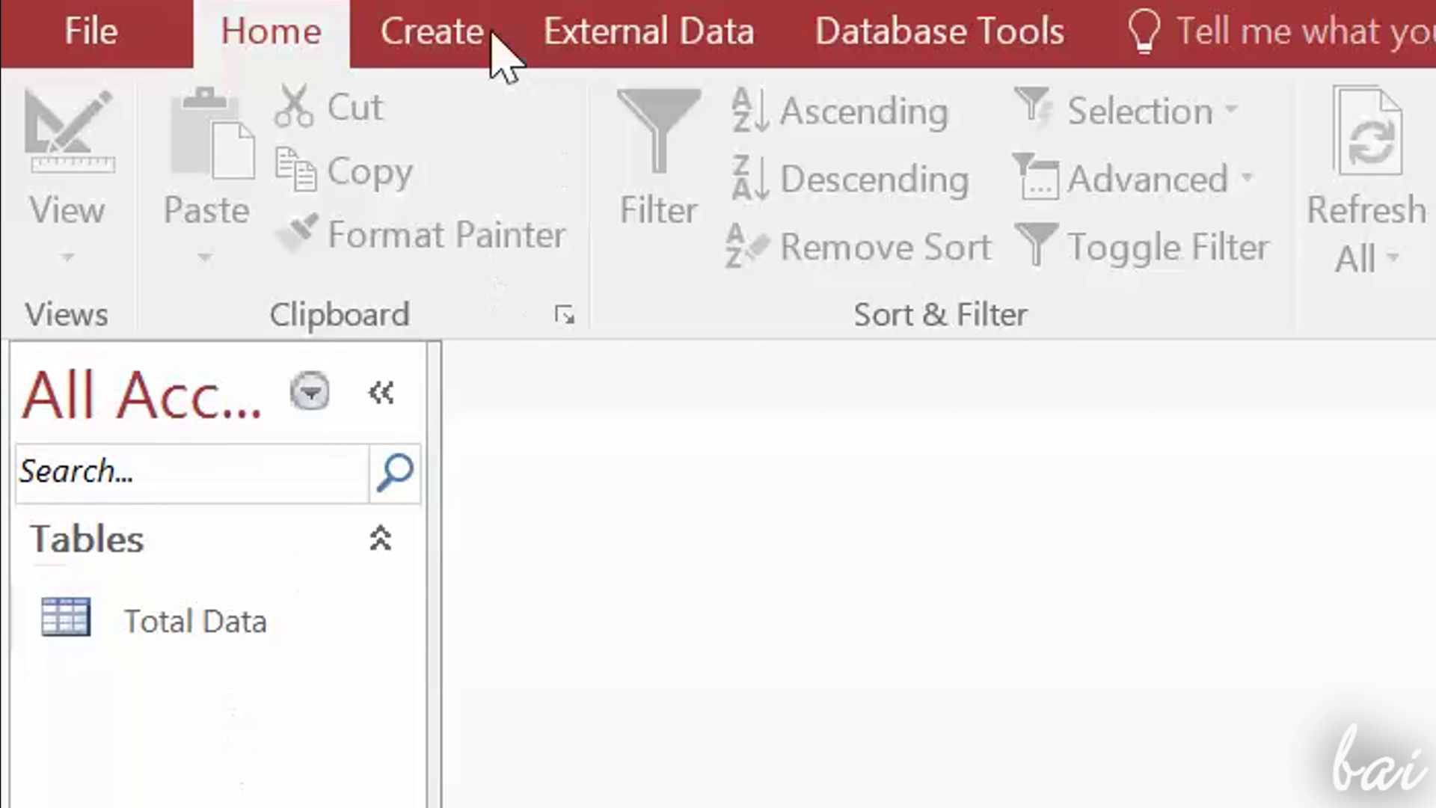
Step: Create a new blank Table1 via Create > Table, then delete Total Data and confirm
click(493, 33)
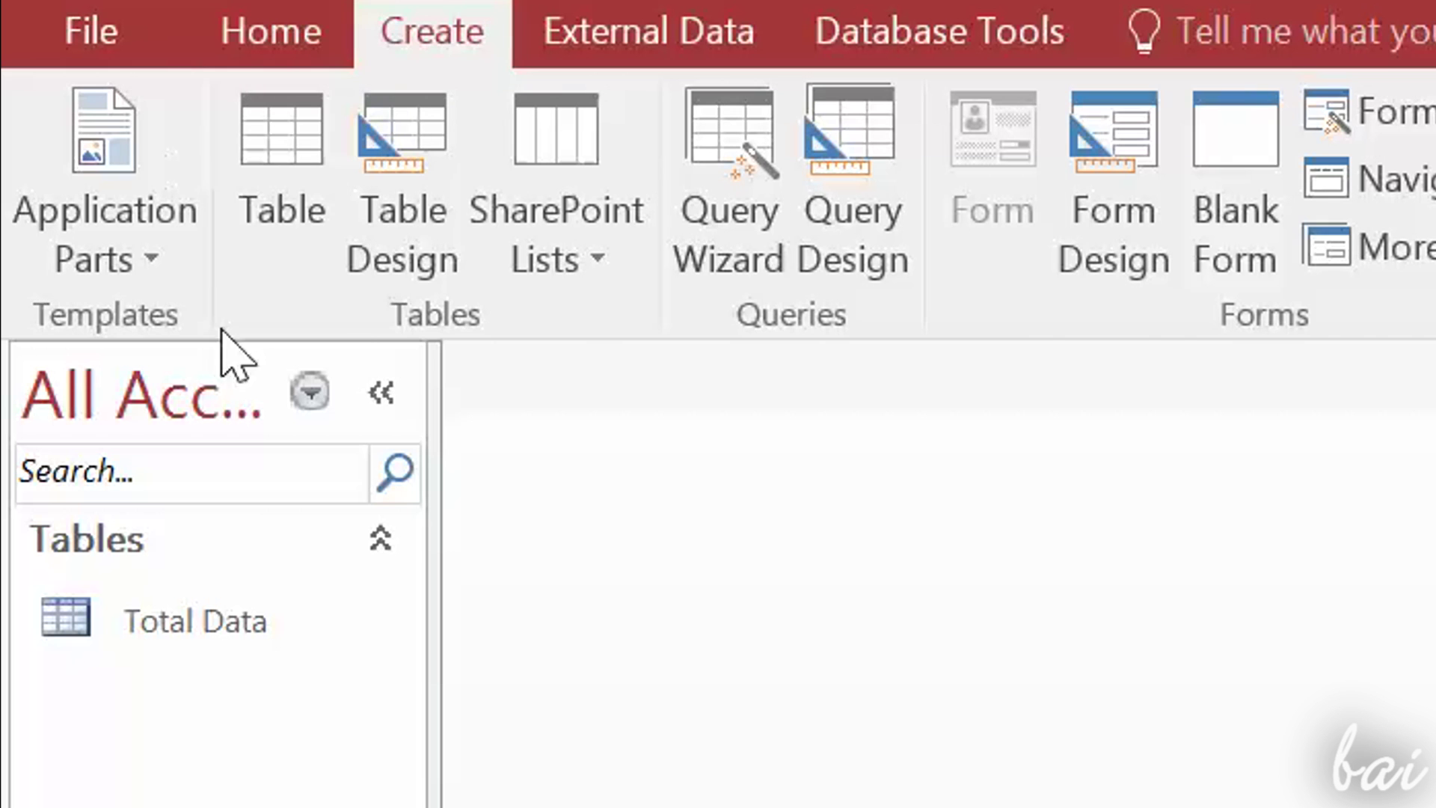
click(287, 247)
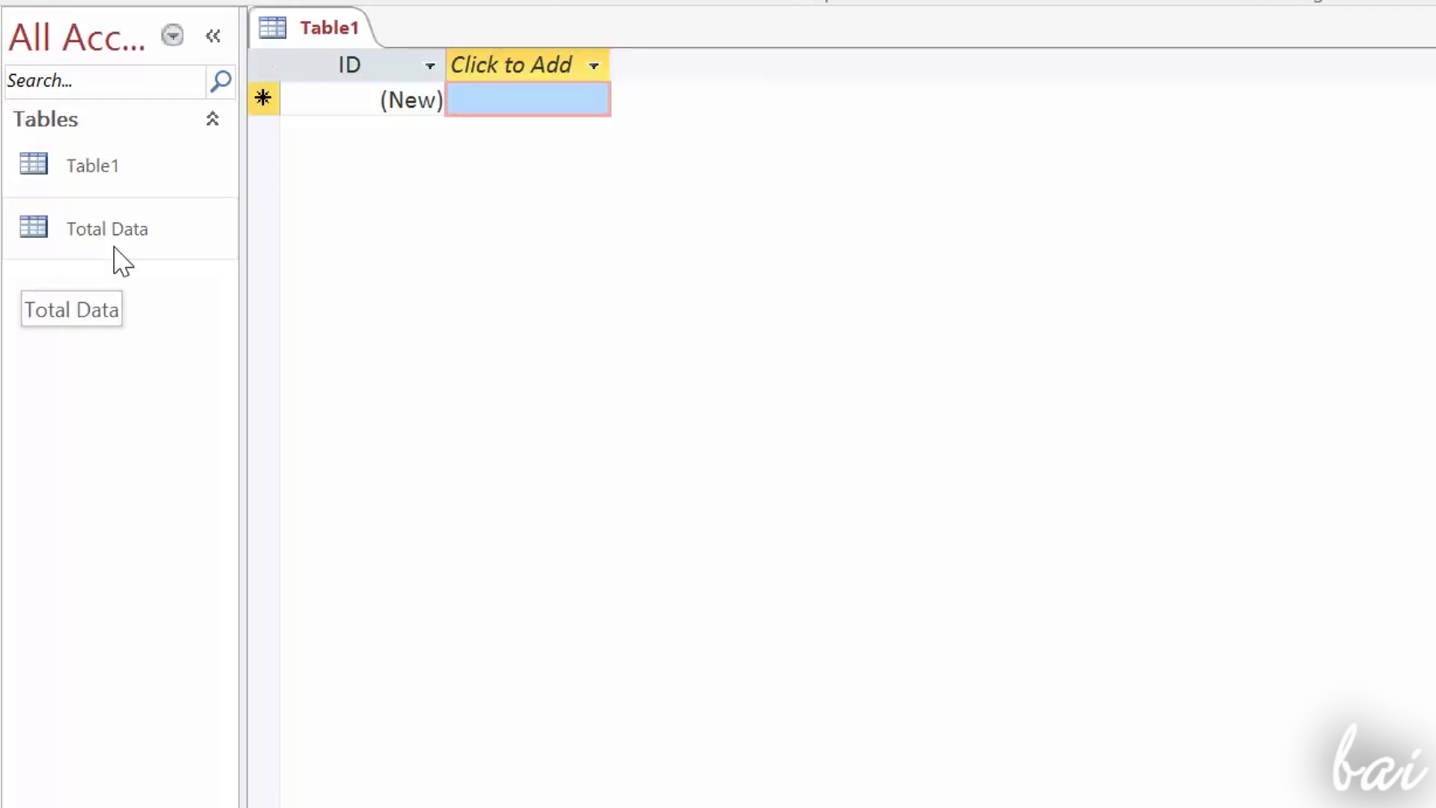
click(116, 230)
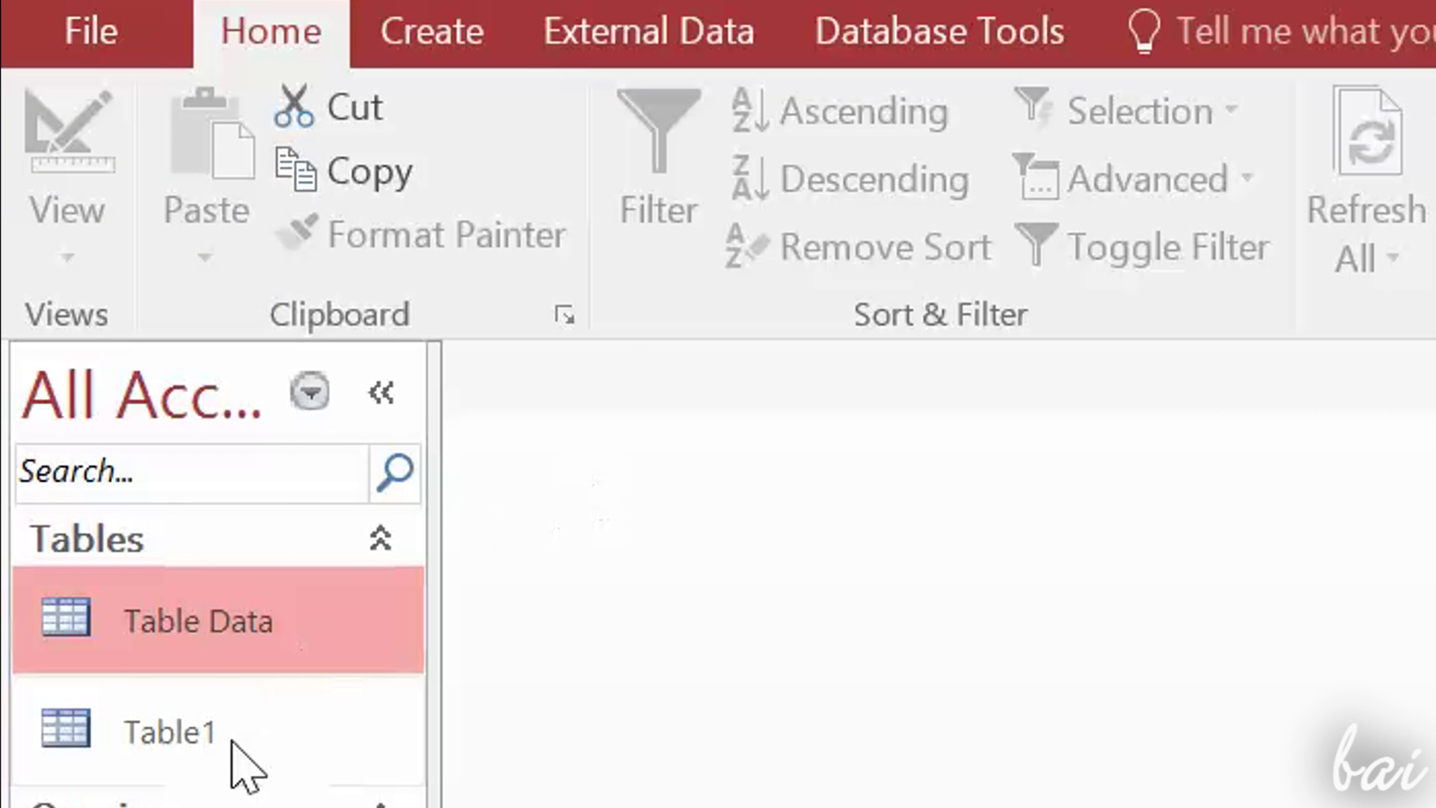
double_click(232, 741)
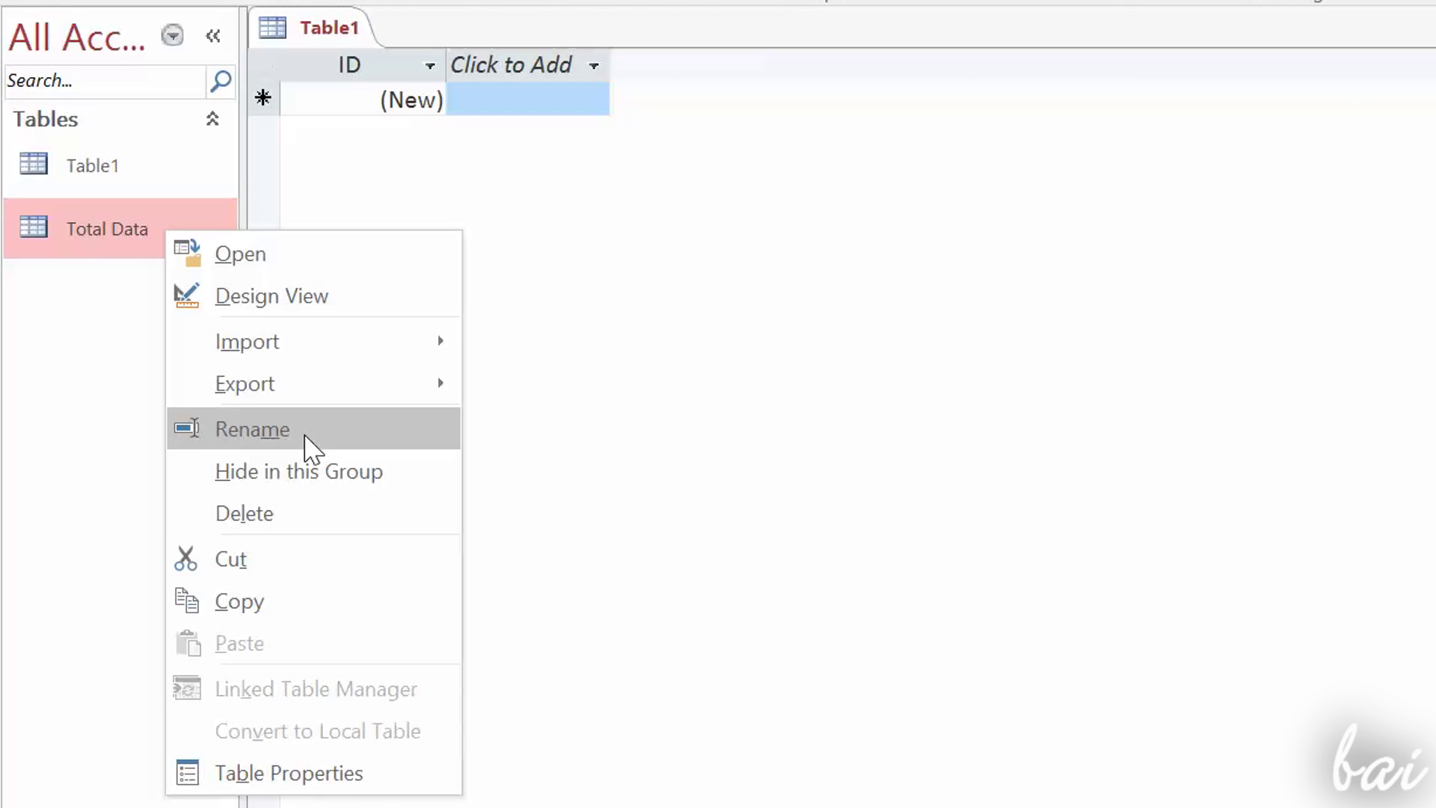
click(266, 516)
click(1000, 507)
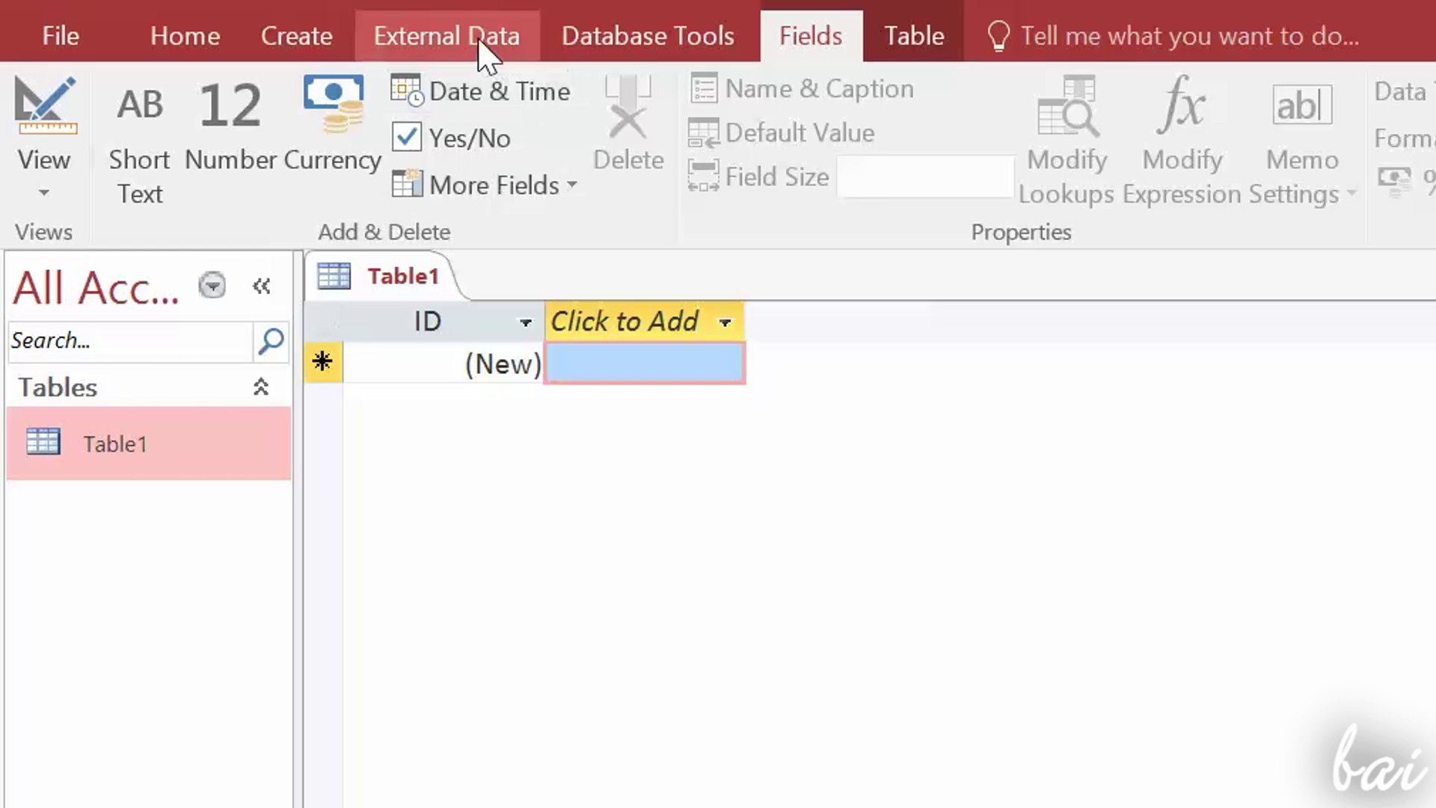
Step: Import Desktop\TotalEarnings.xlsx as the Total Earnings table and open its ten records
click(479, 46)
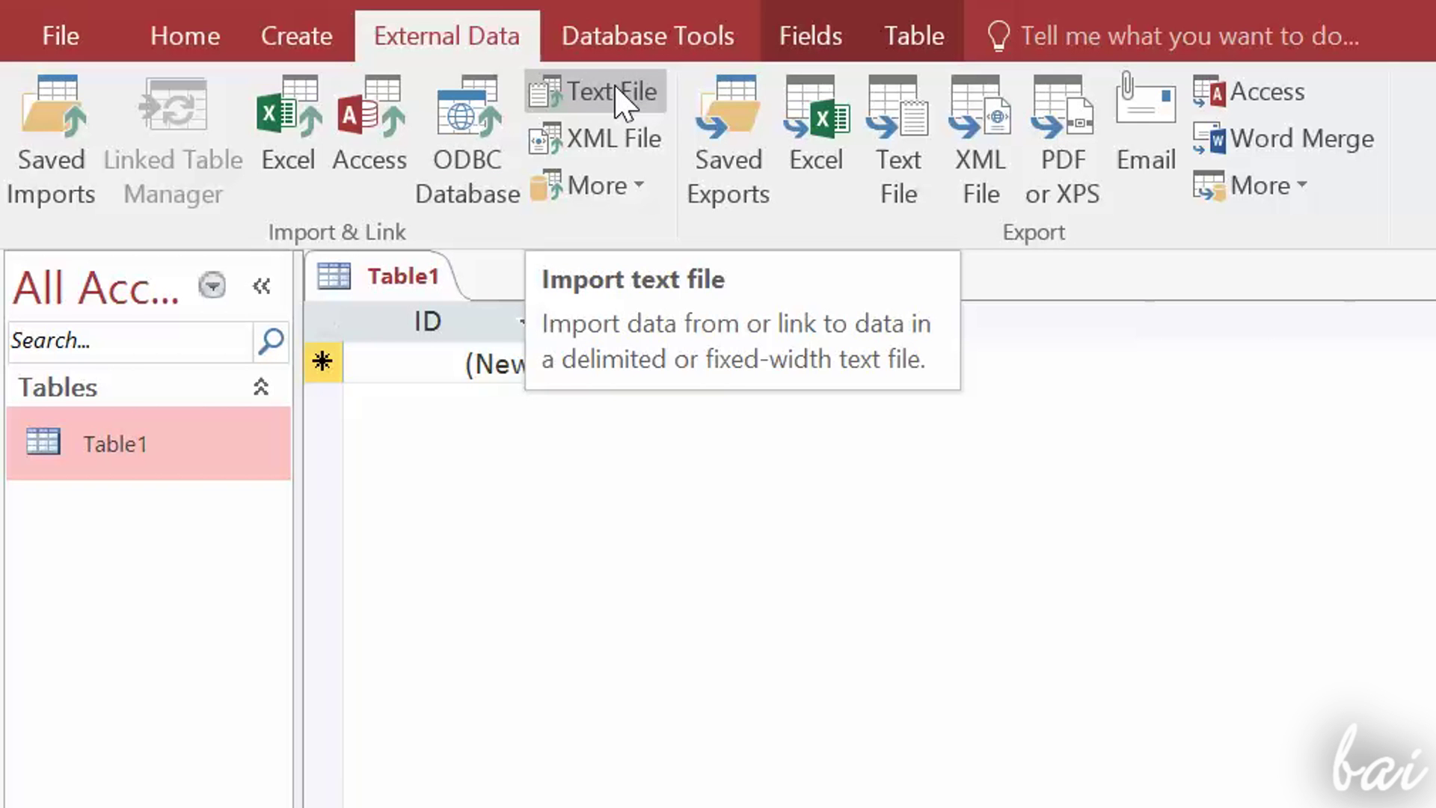
click(288, 150)
click(1182, 215)
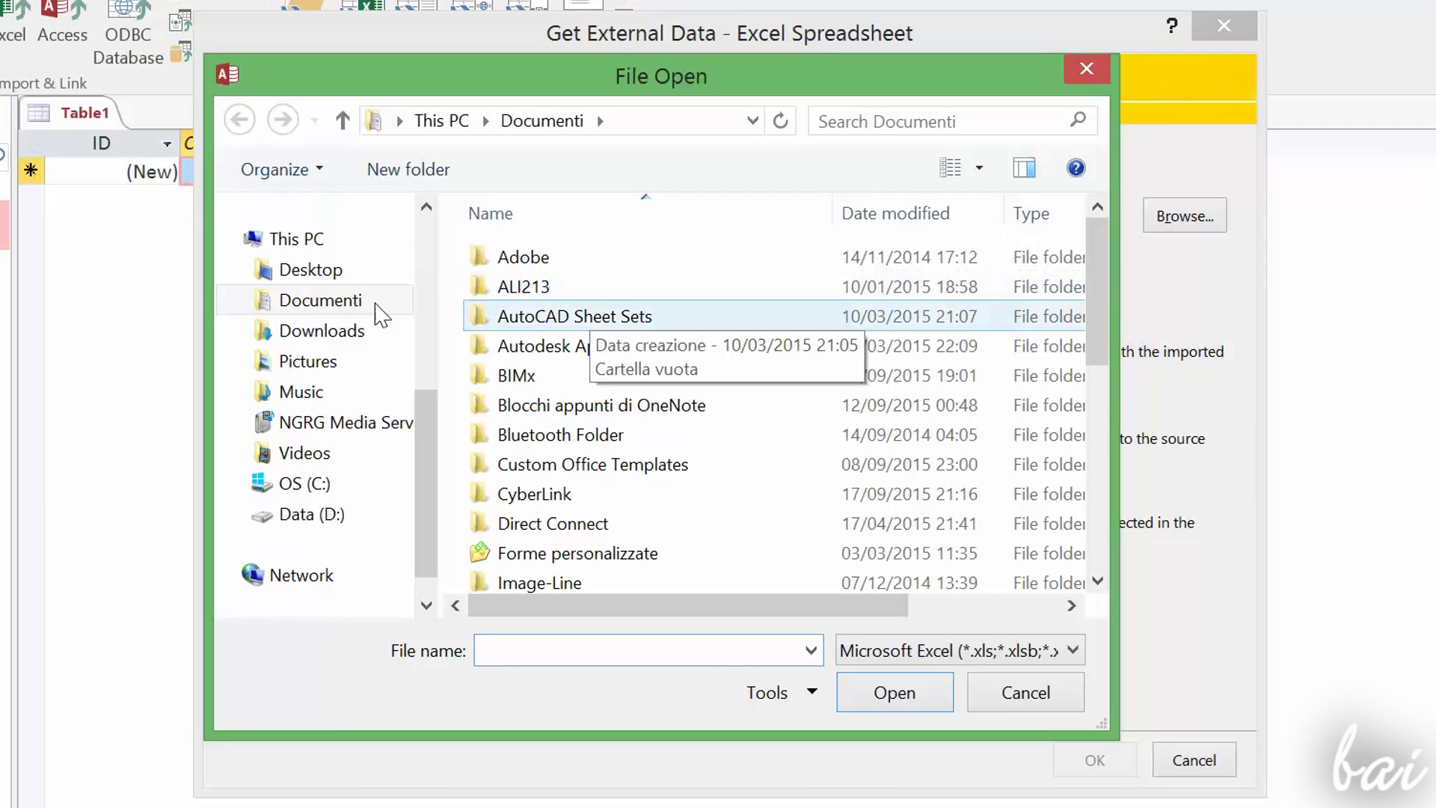
click(300, 271)
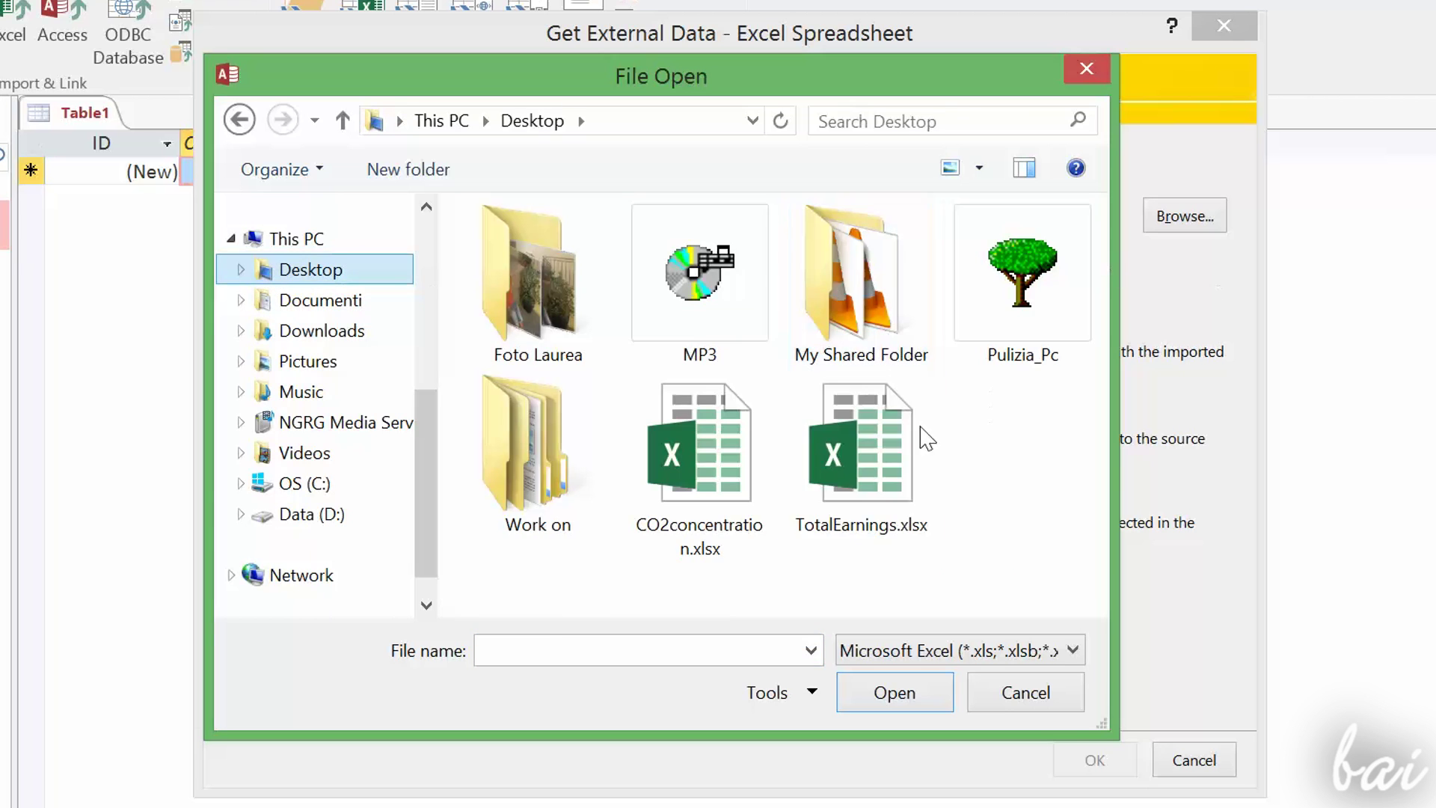
click(860, 468)
click(928, 692)
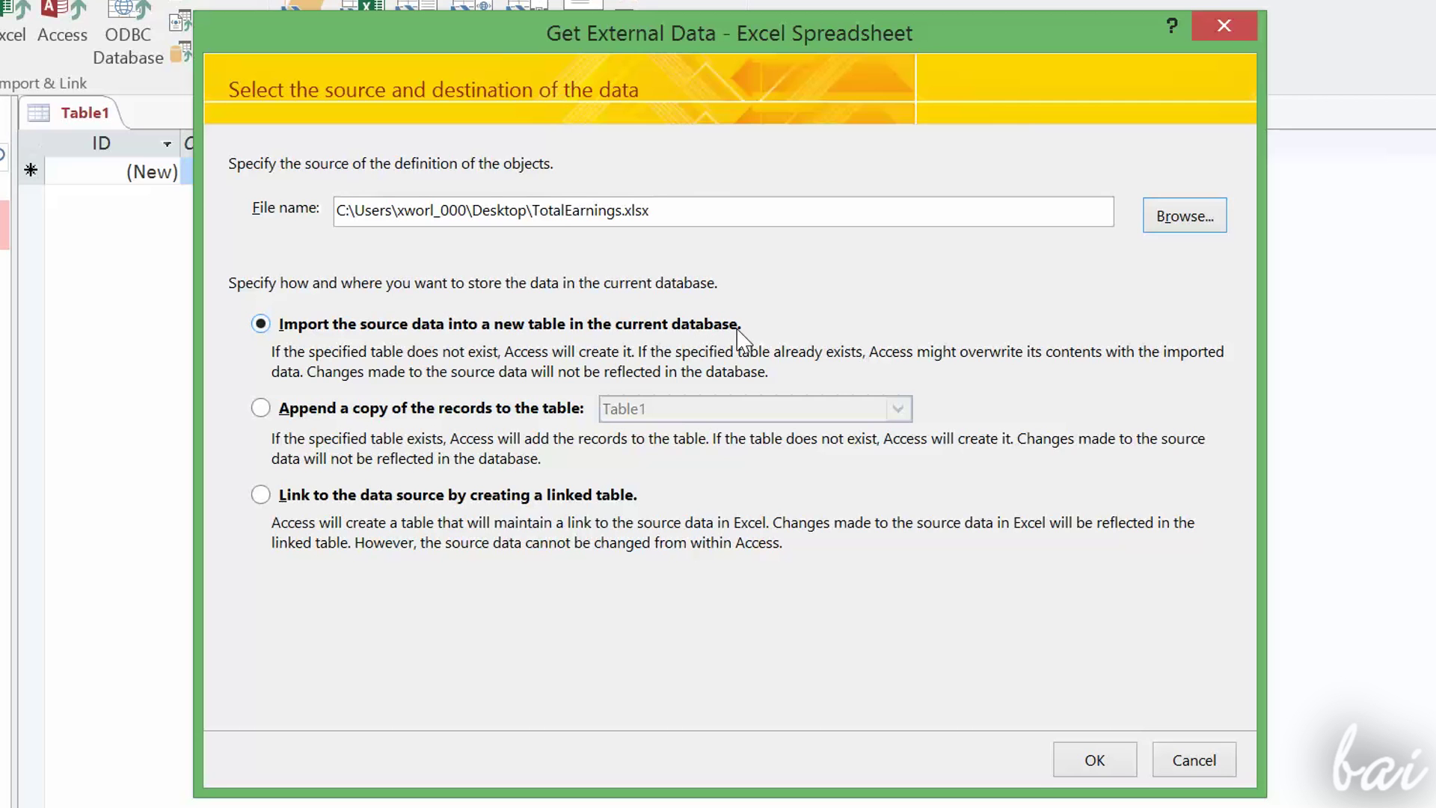
click(322, 408)
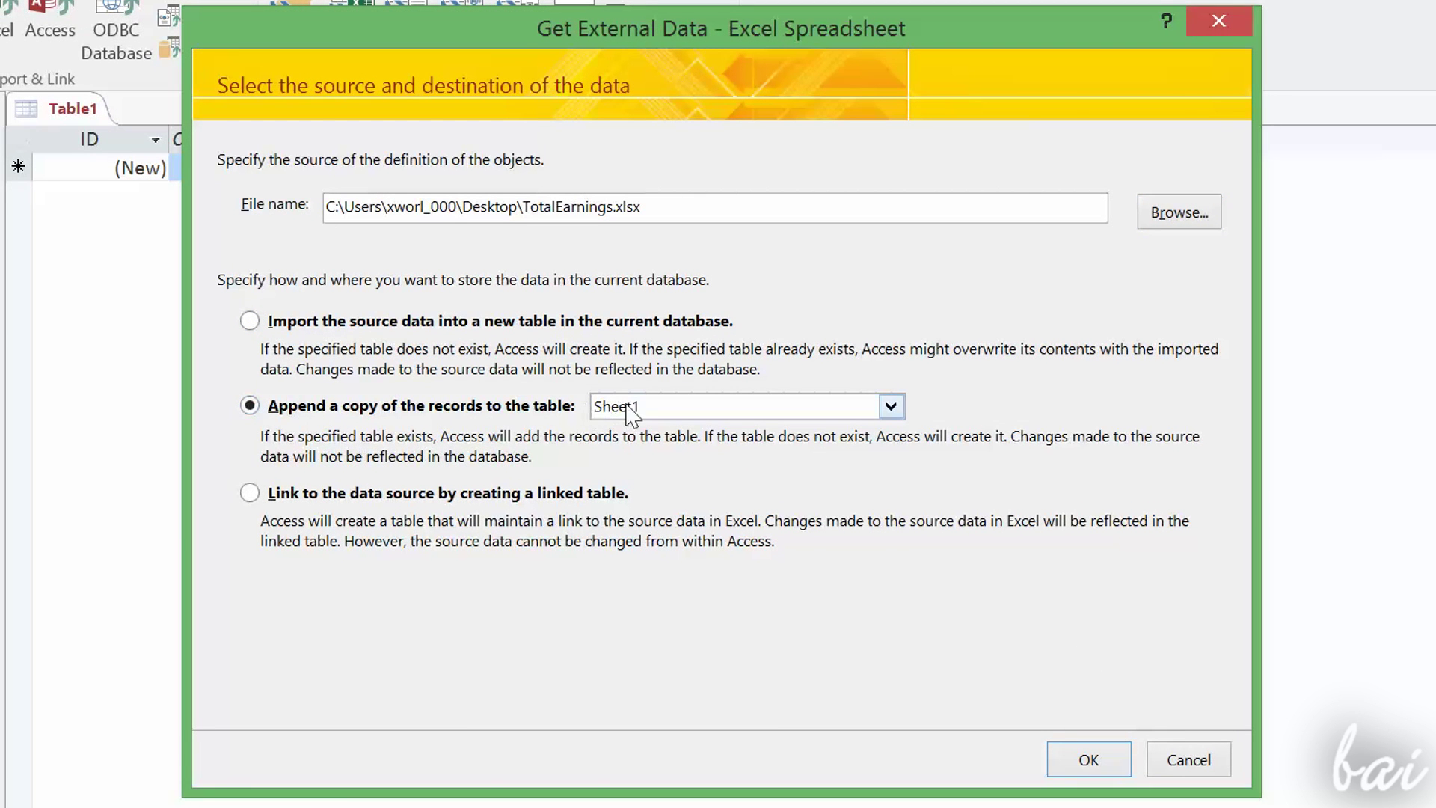
click(469, 506)
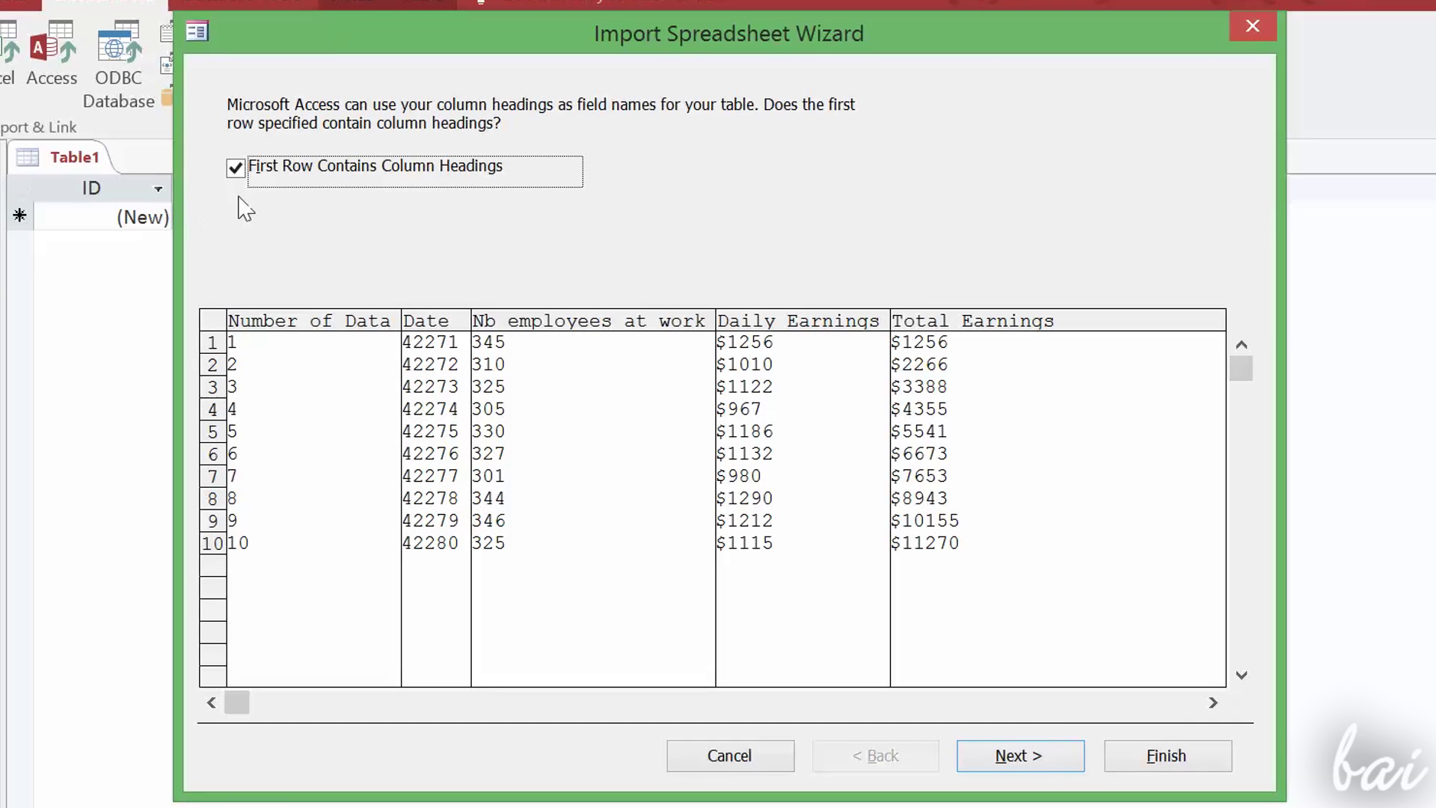
key(Return)
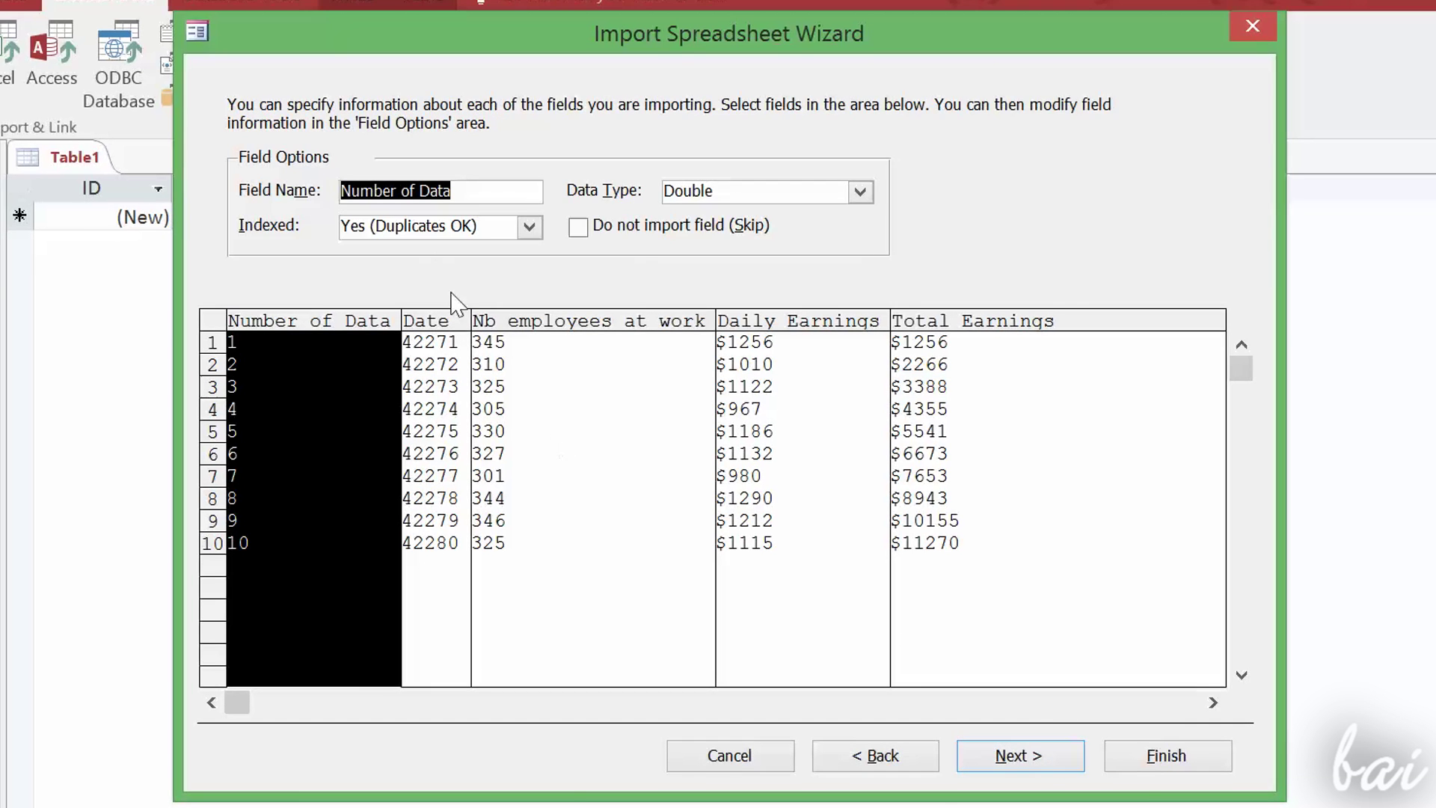
key(Return)
key(Return)
key(Return)
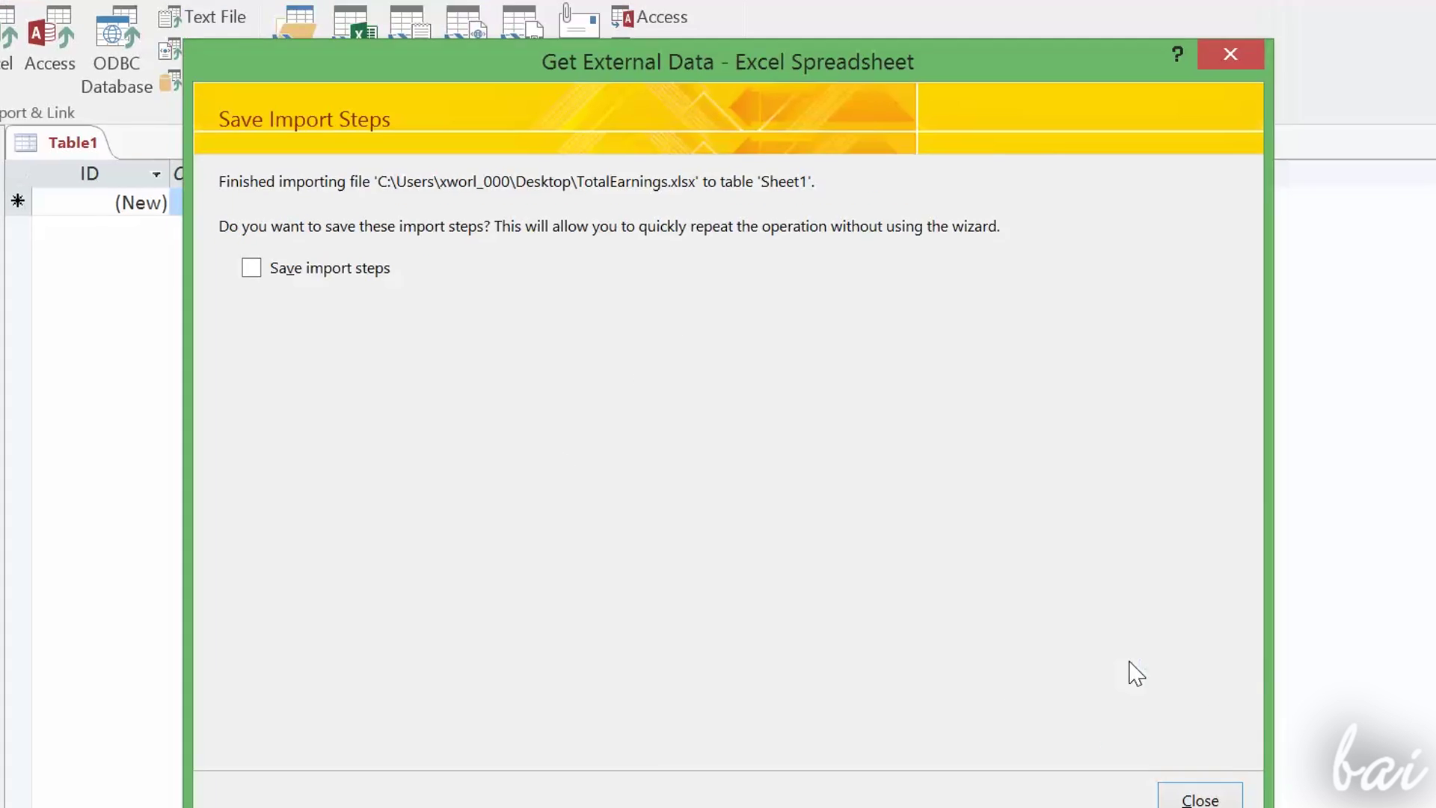
click(1211, 766)
double_click(105, 191)
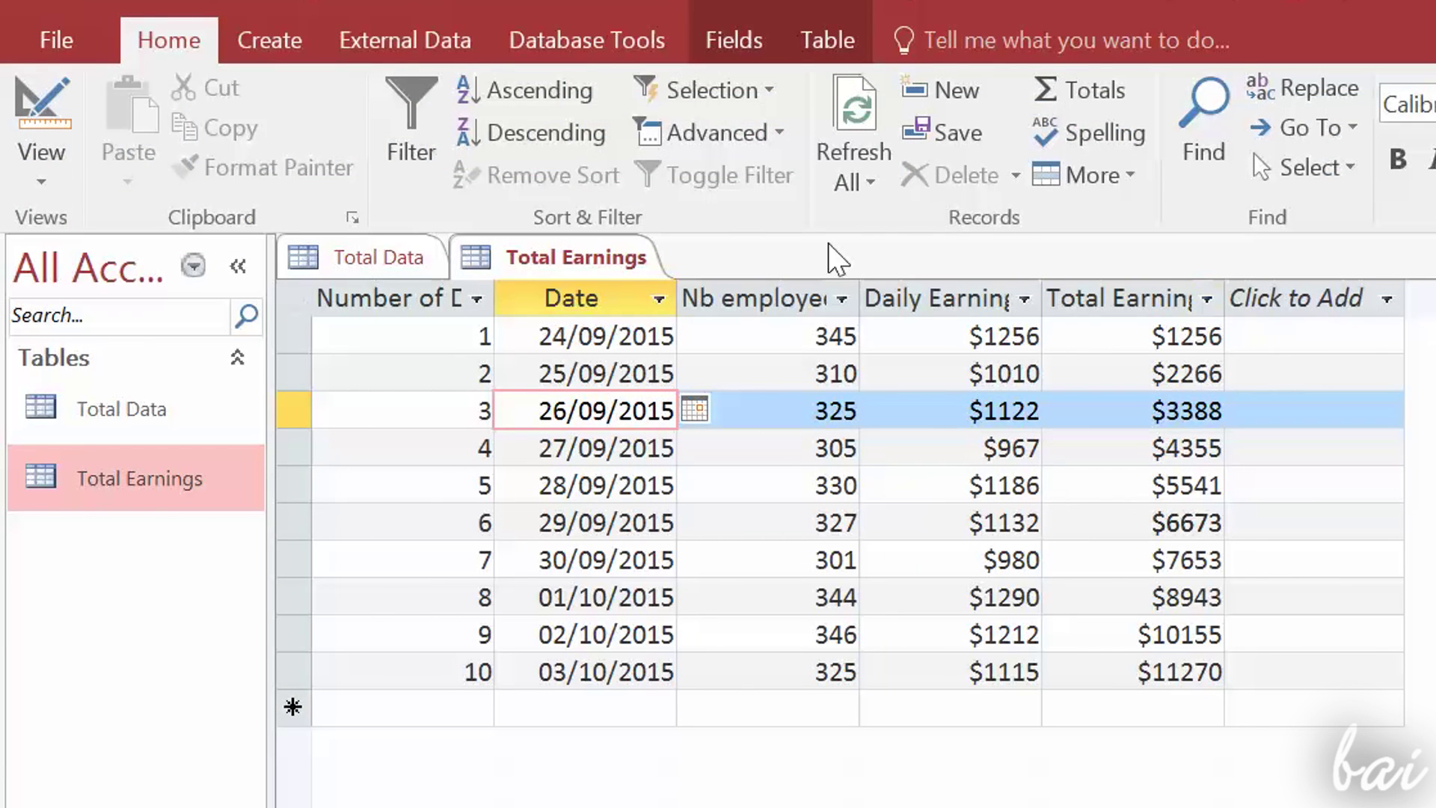
Step: Save the Total Earnings table from its document tab's shortcut menu
click(456, 41)
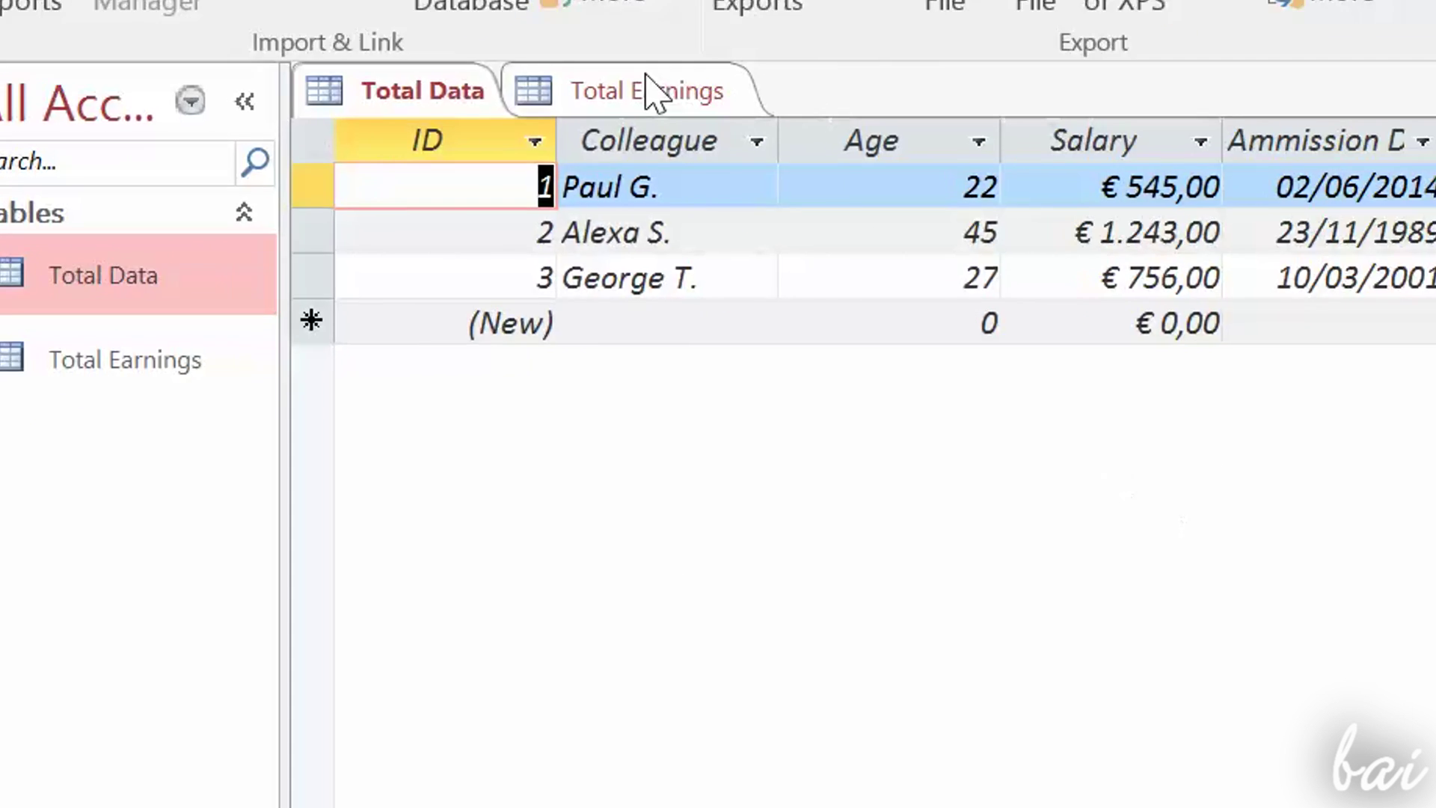
click(651, 90)
right_click(918, 39)
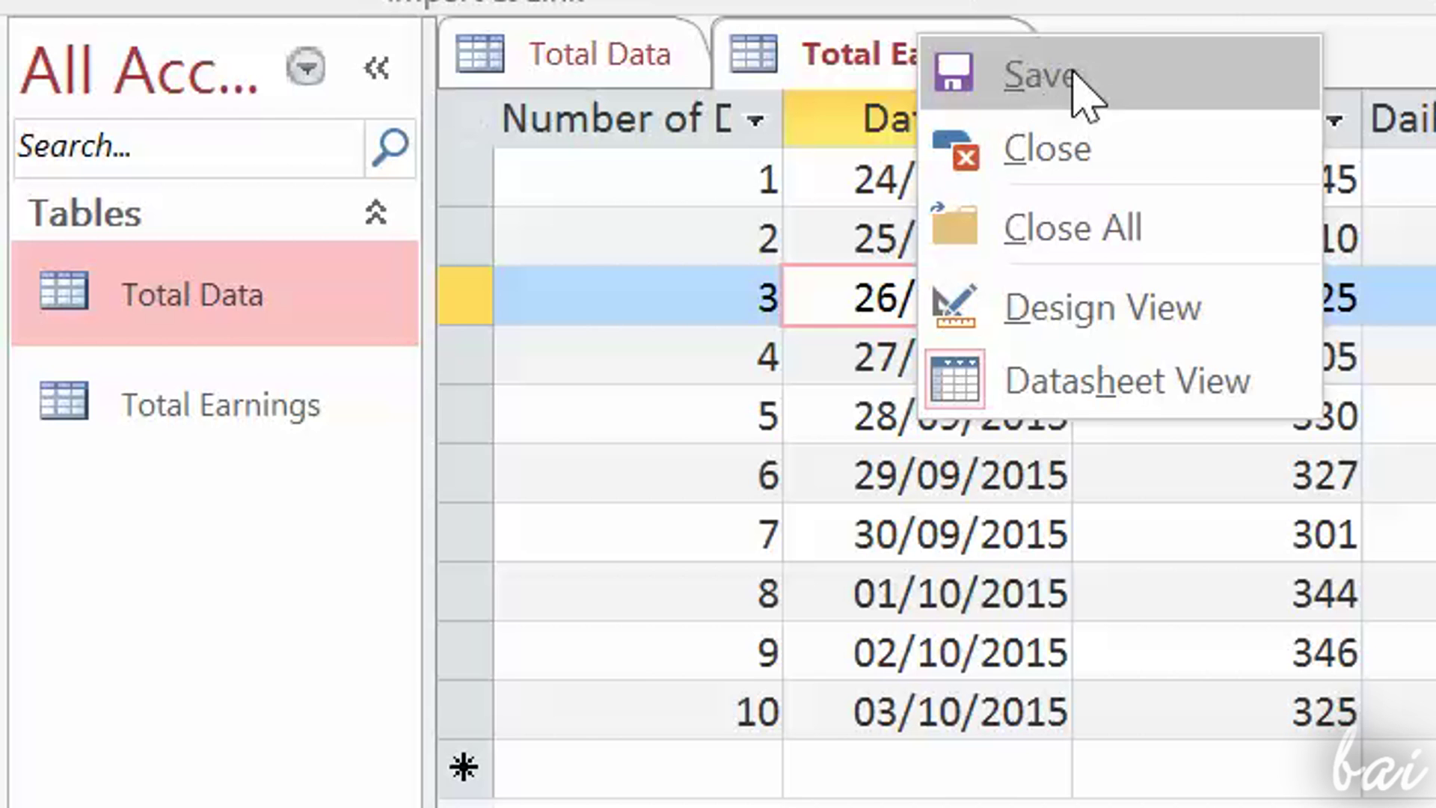
click(1078, 69)
right_click(992, 42)
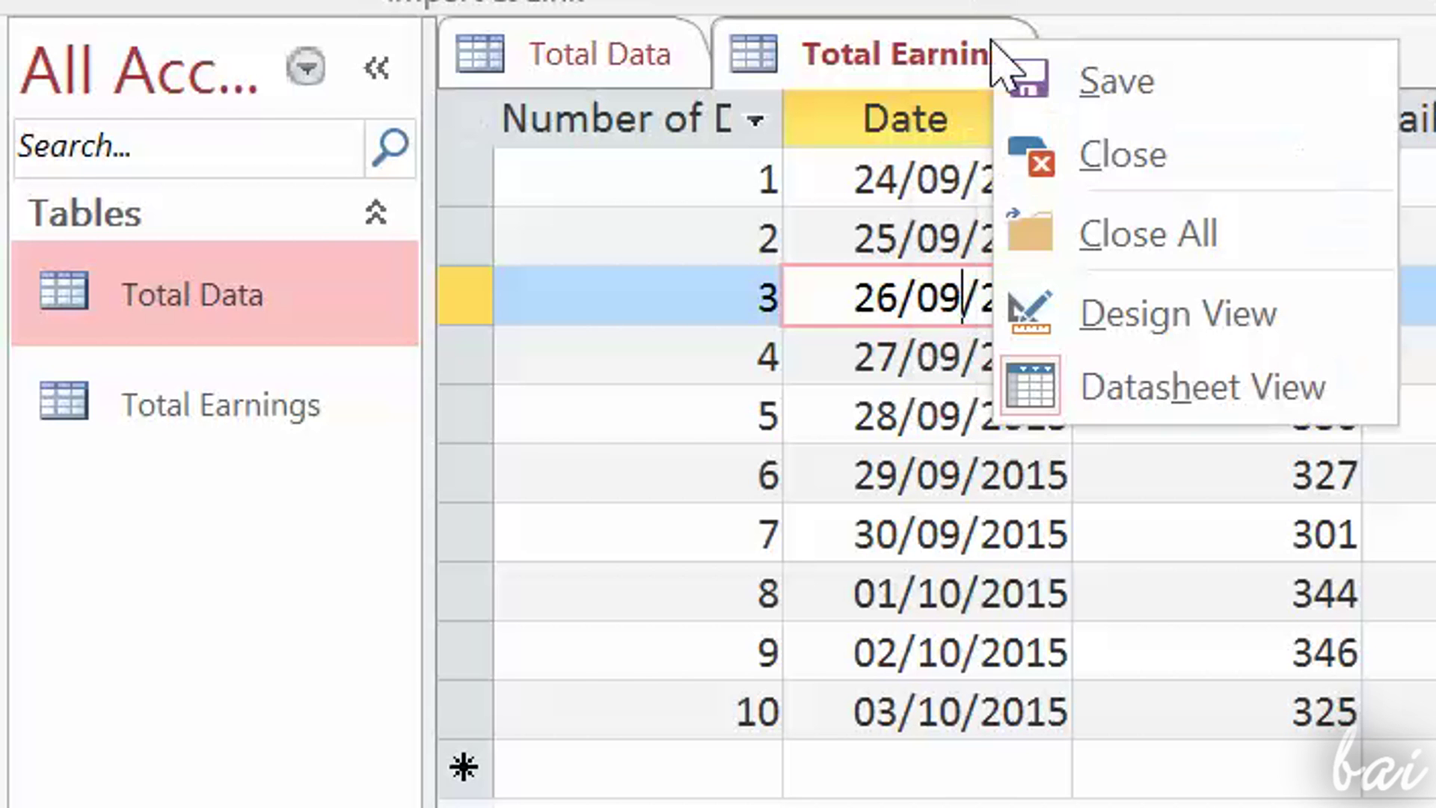
Step: Fill Query1 with Total Data ID, Age and Total Earnings Number of Data, then run it
click(1127, 150)
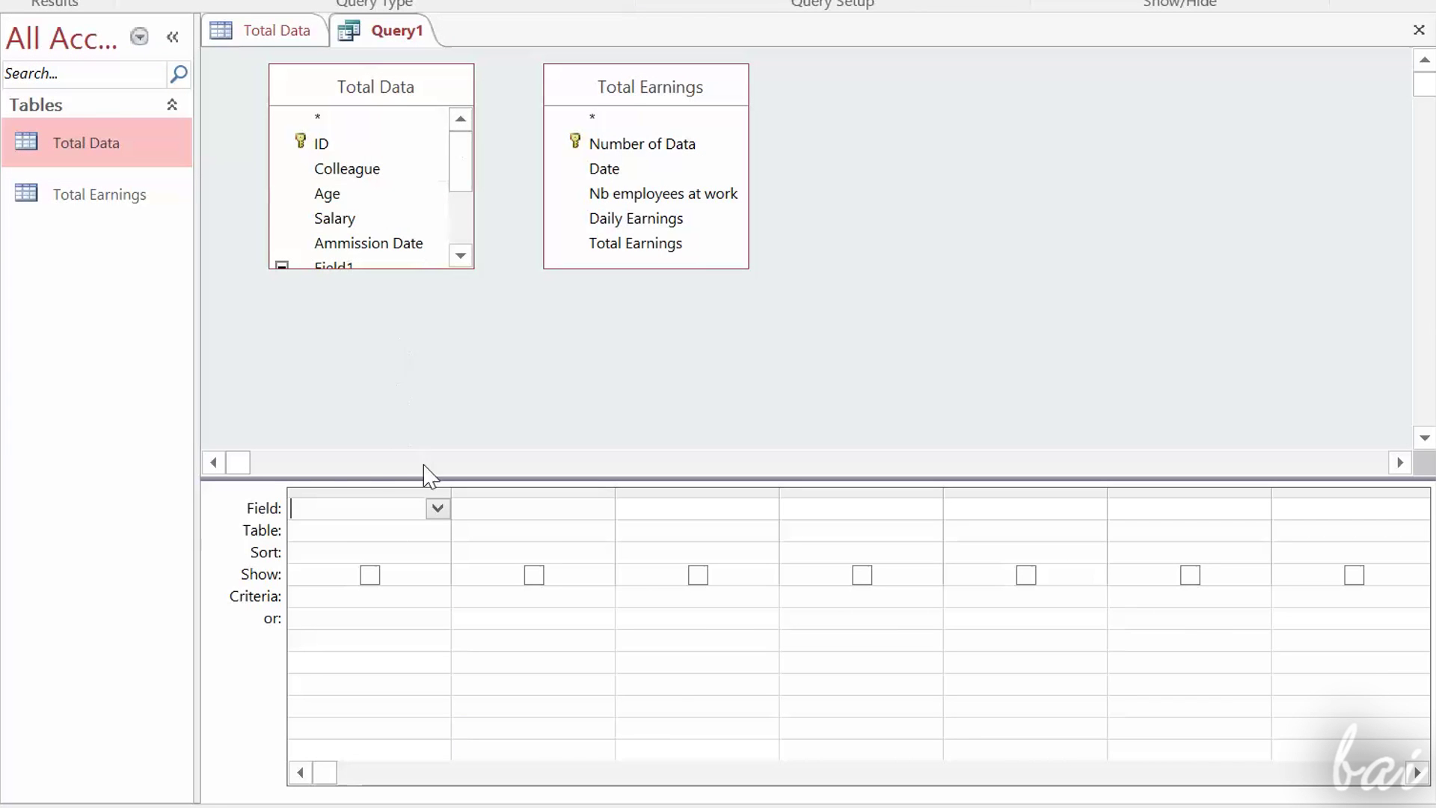
click(438, 509)
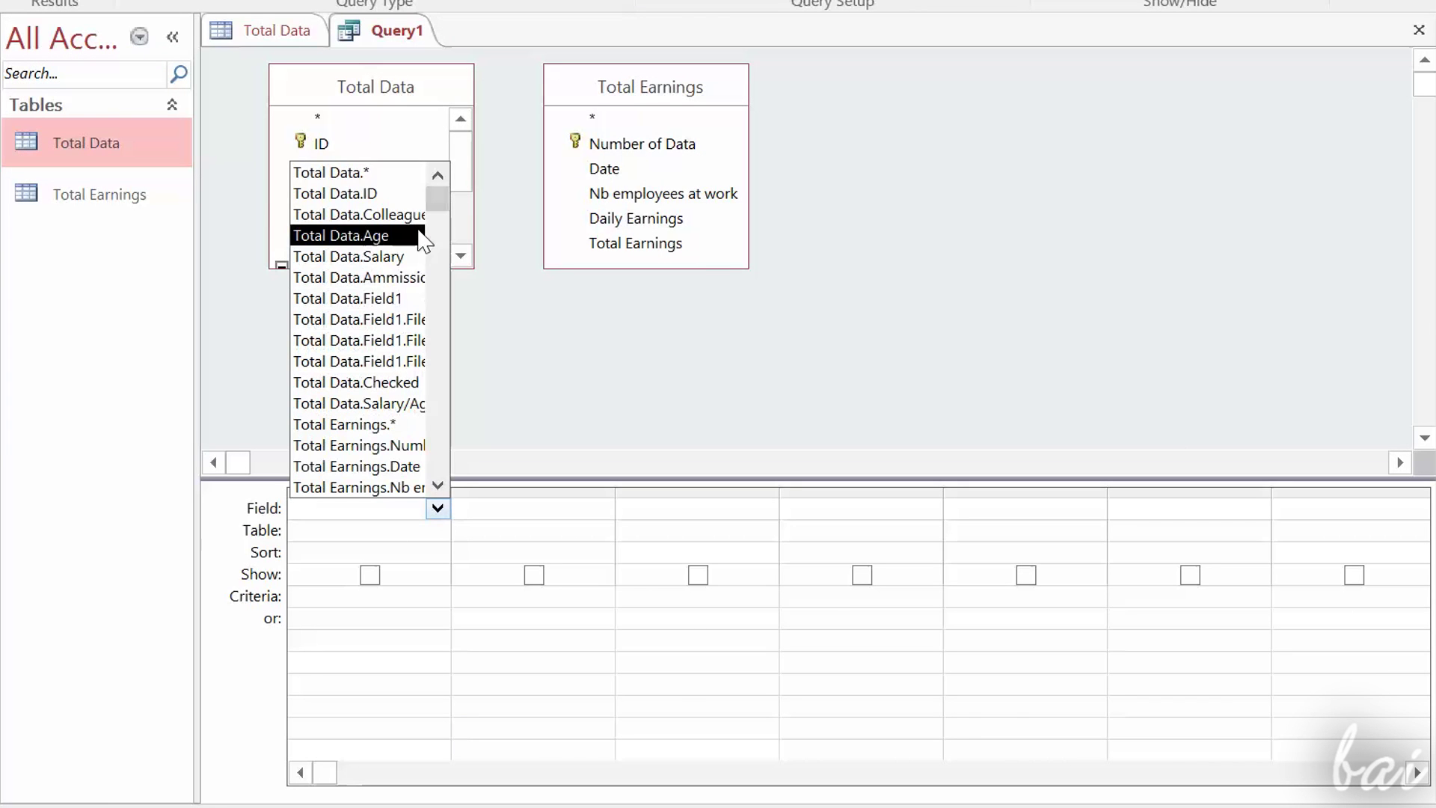
click(416, 194)
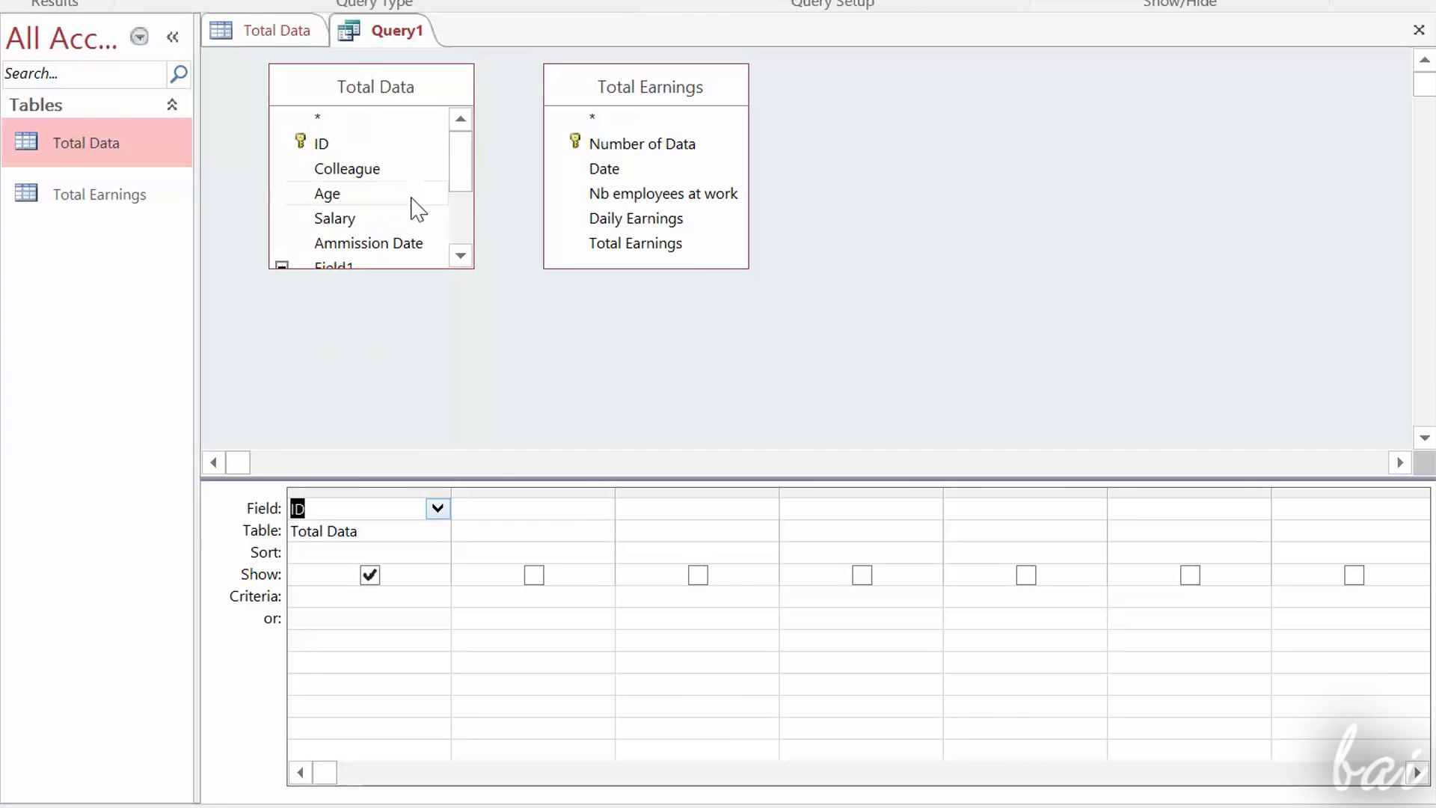
click(601, 509)
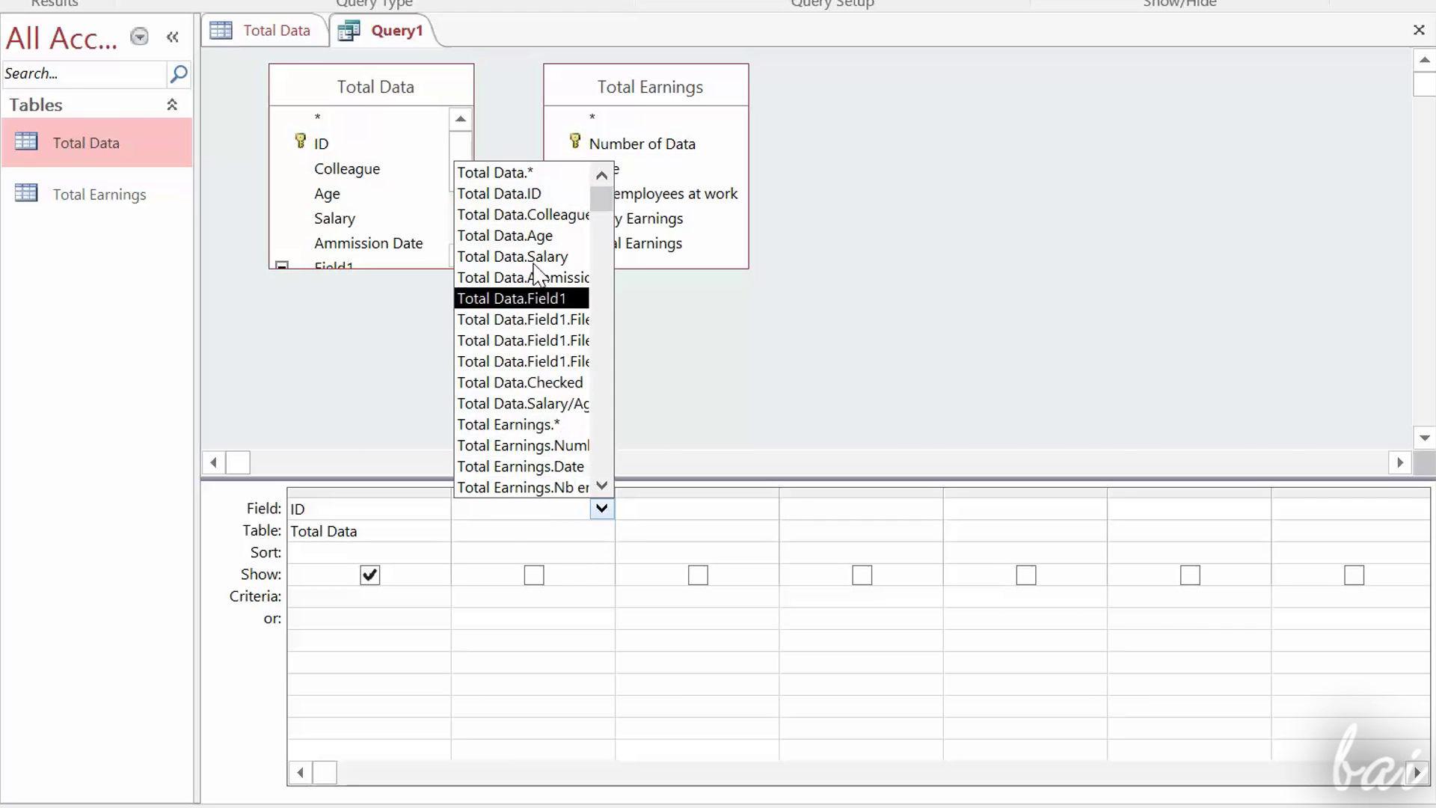
click(532, 237)
click(766, 509)
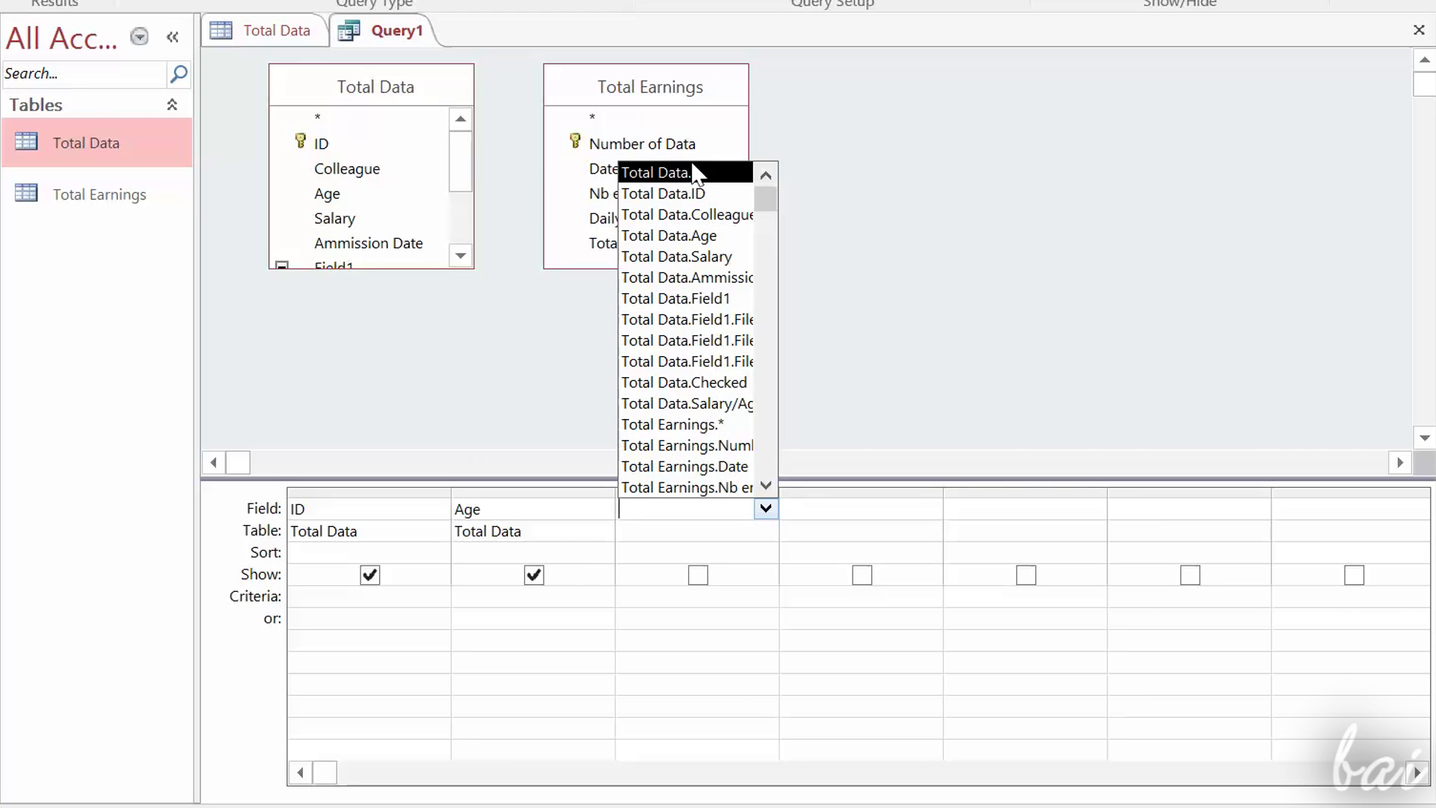
scroll(722, 258, down, 1)
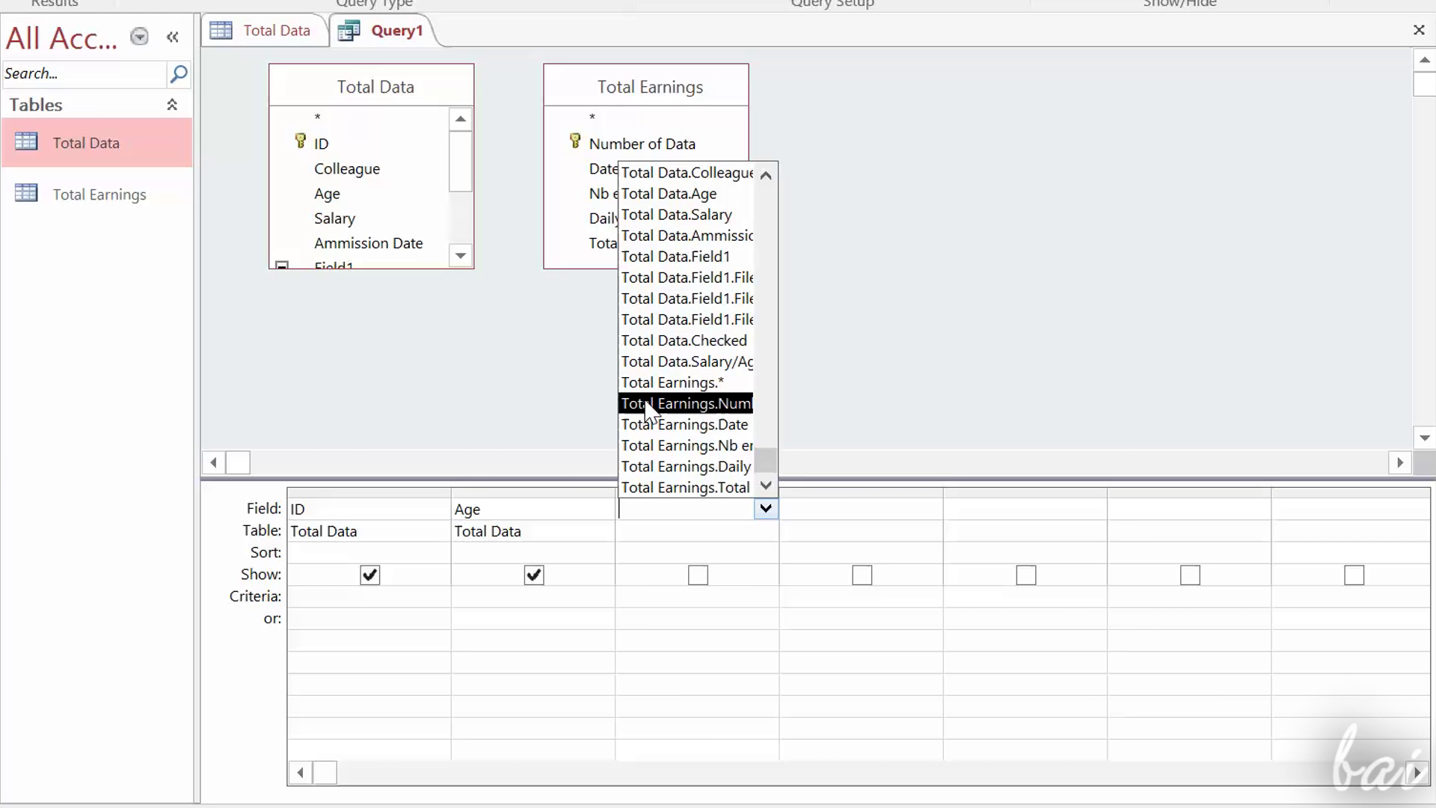
click(733, 410)
click(930, 509)
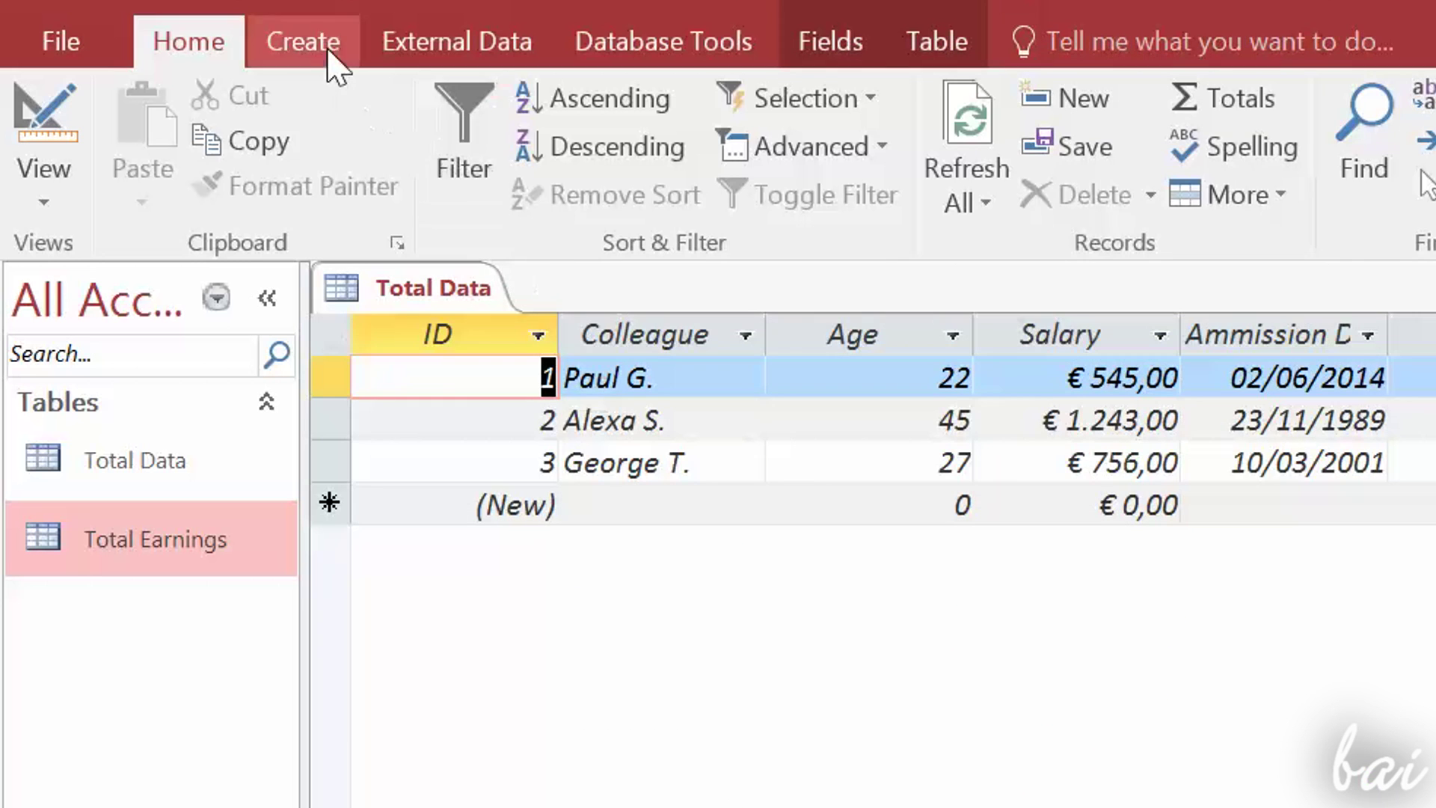
Step: Start a new query design with only Total Data added, enlarging its field list
click(299, 41)
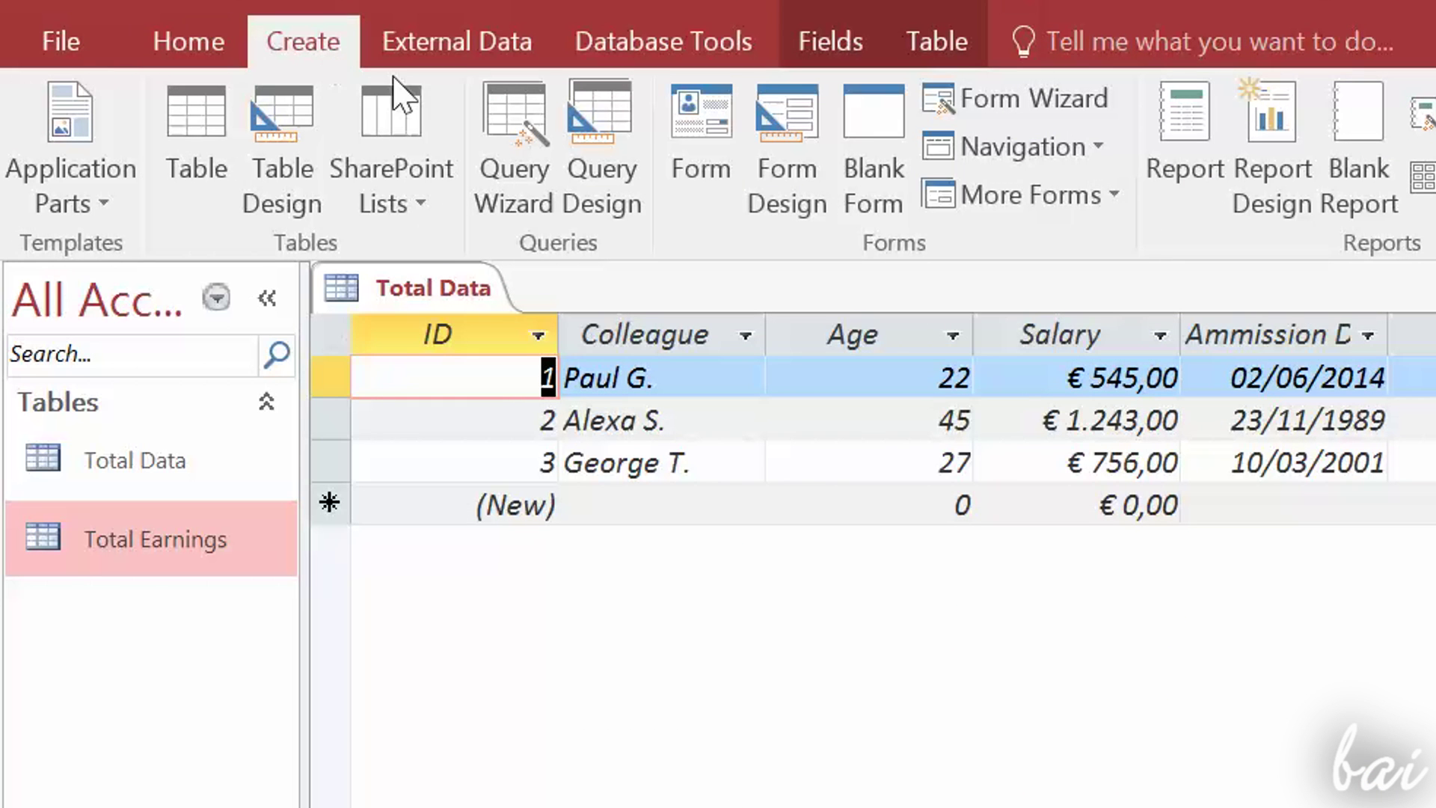
click(607, 191)
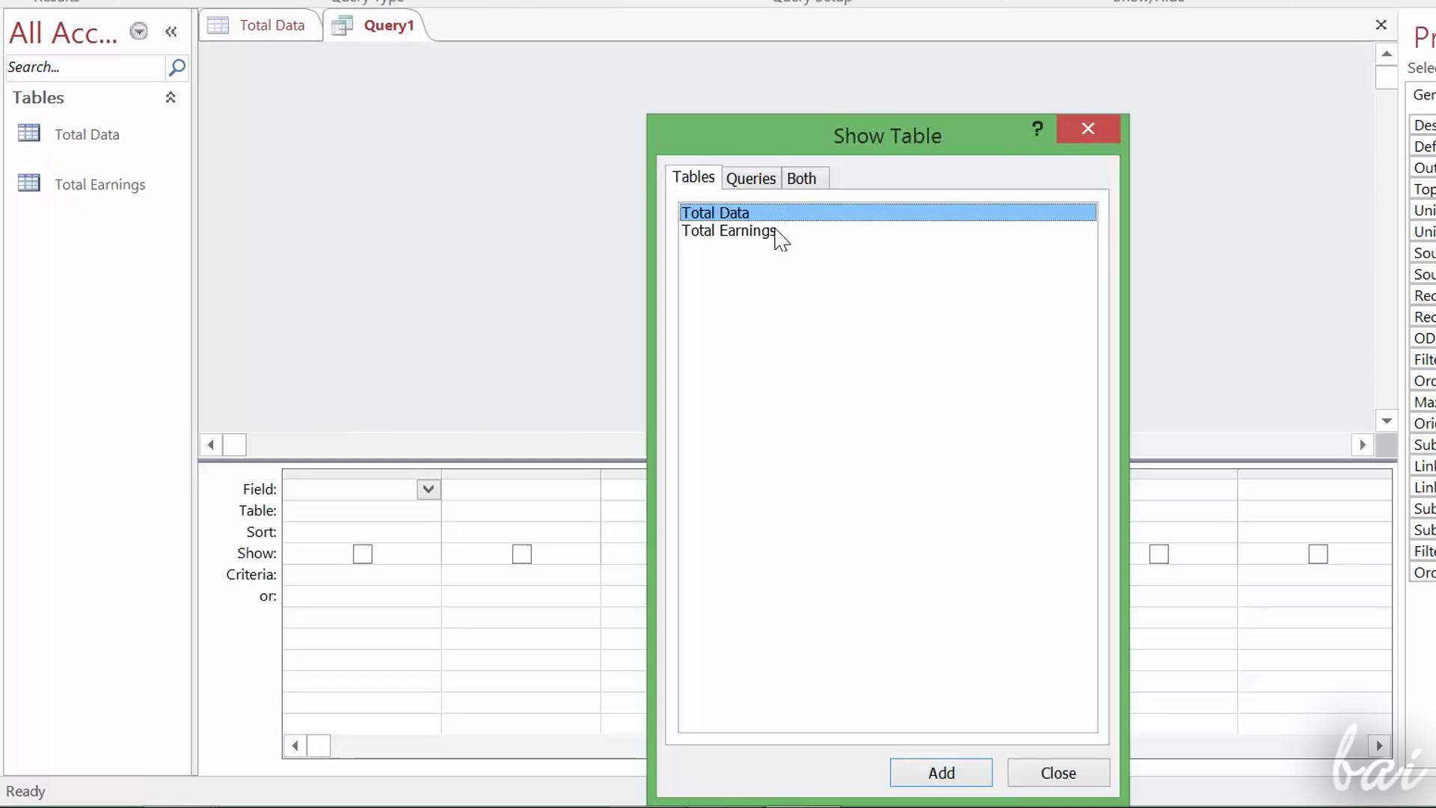
click(777, 233)
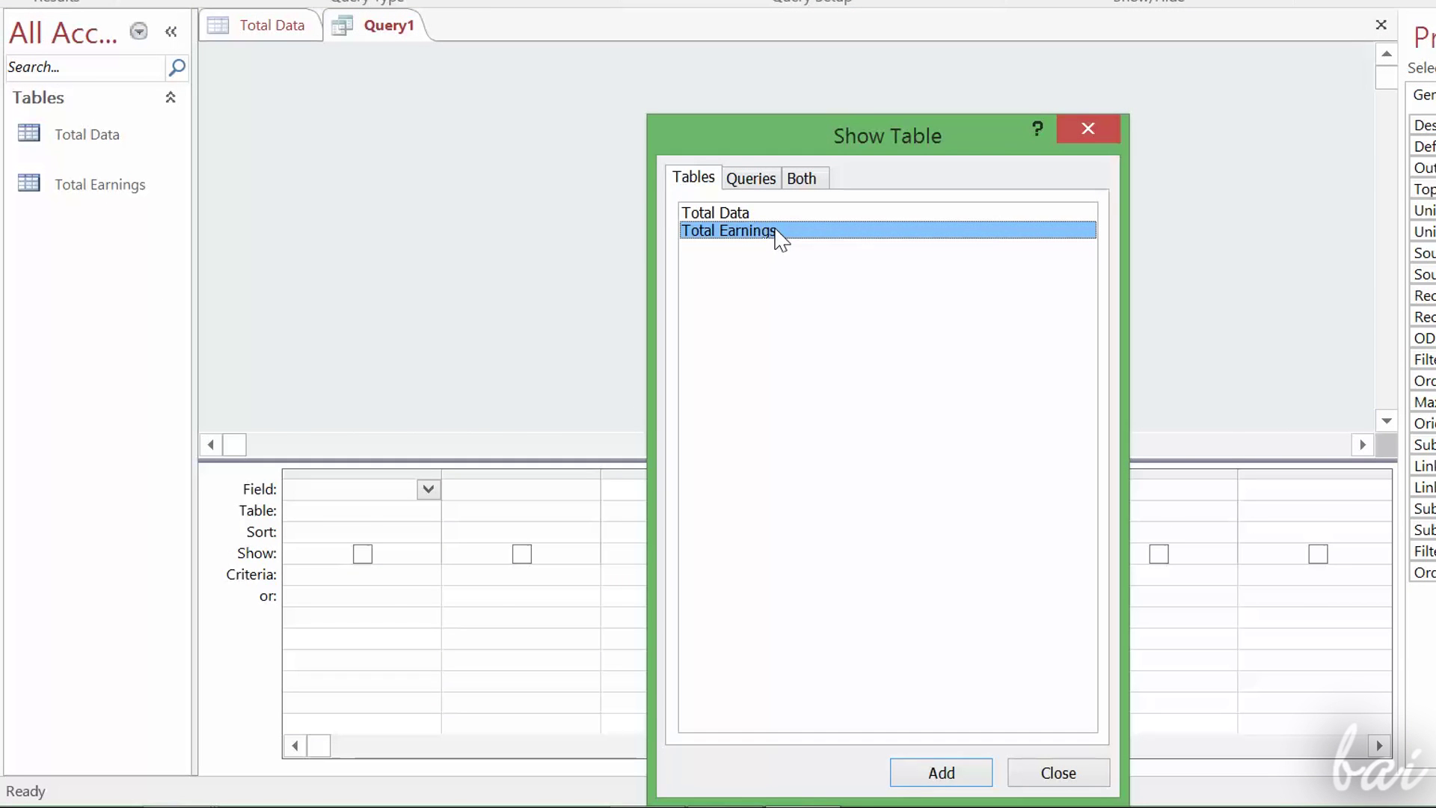
click(769, 220)
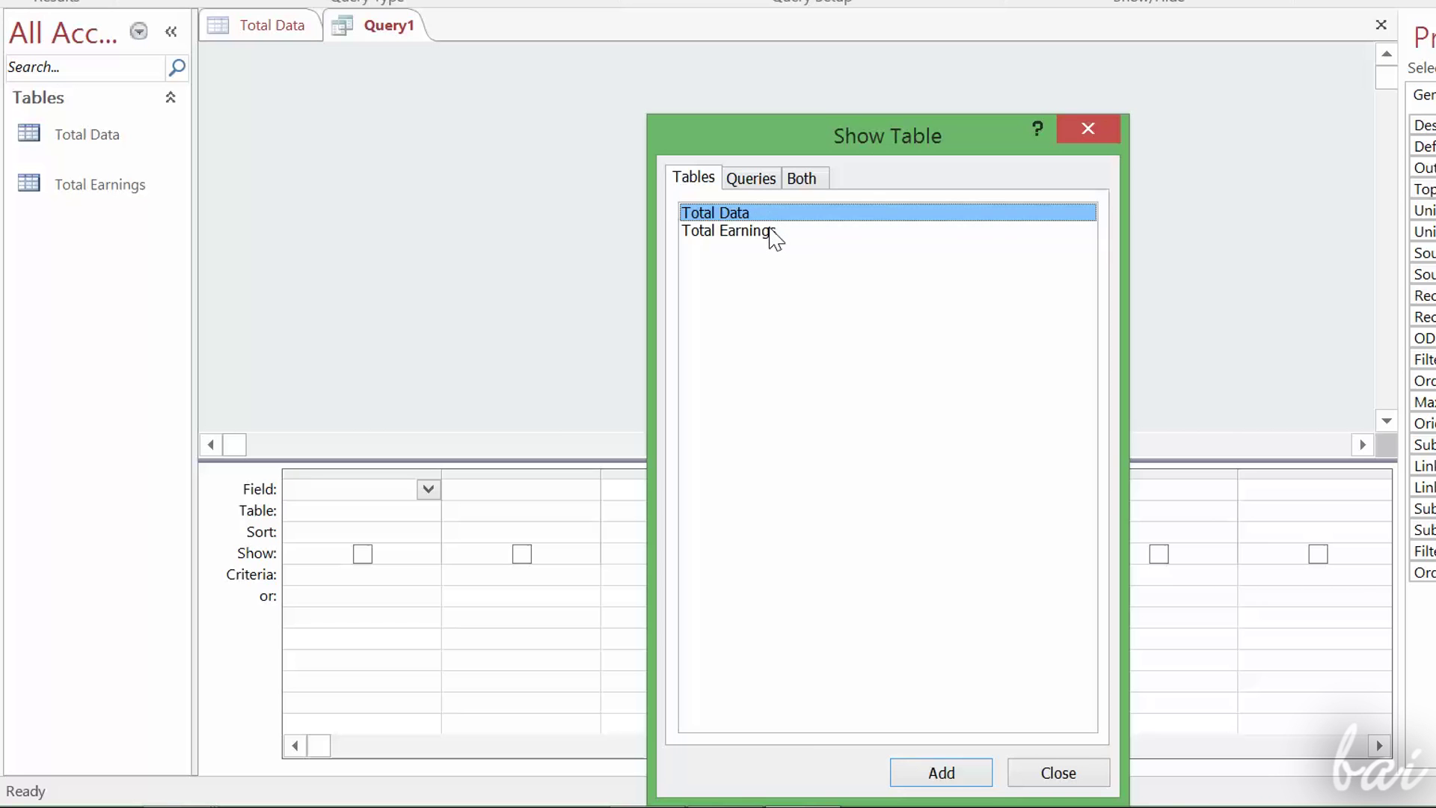
shift+click(771, 233)
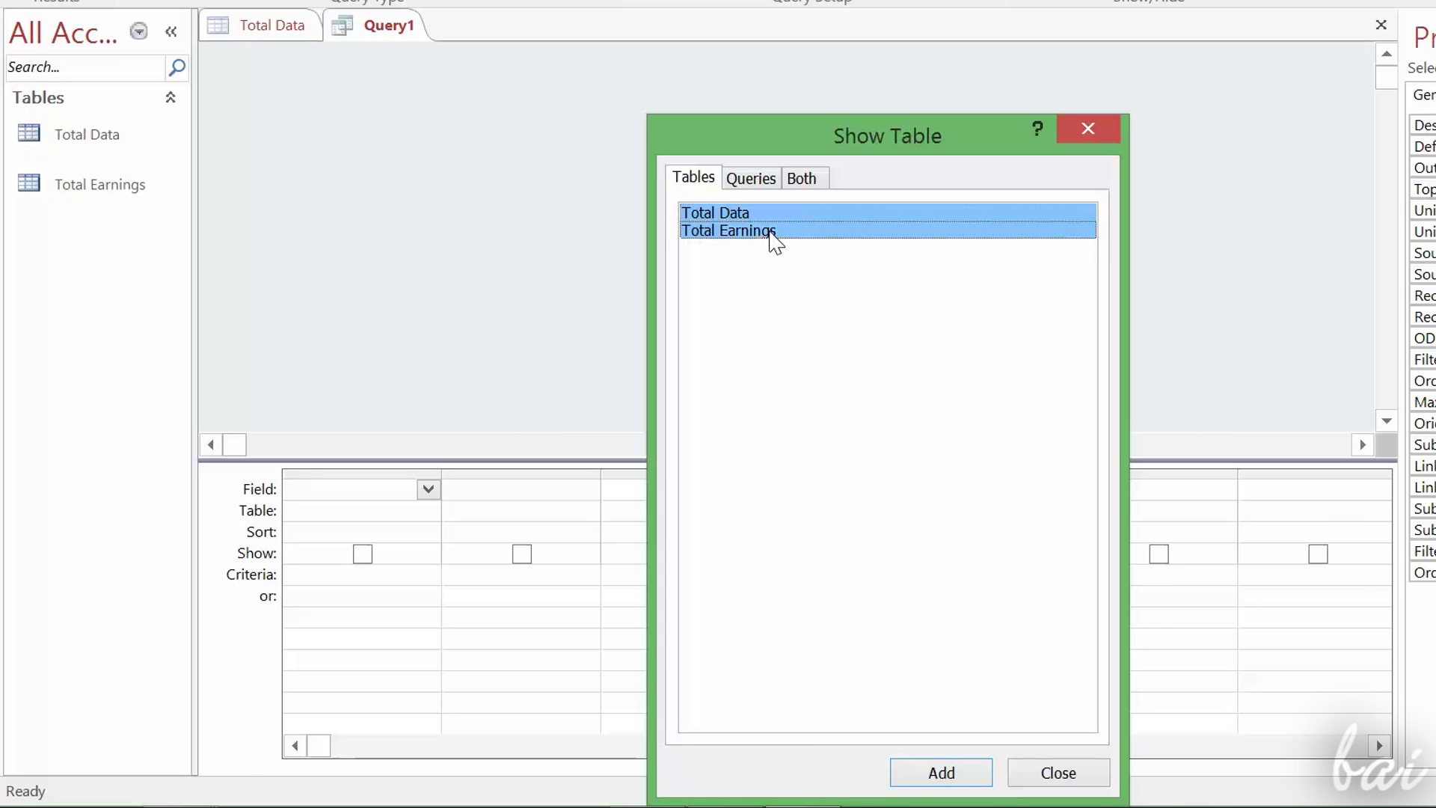
click(765, 218)
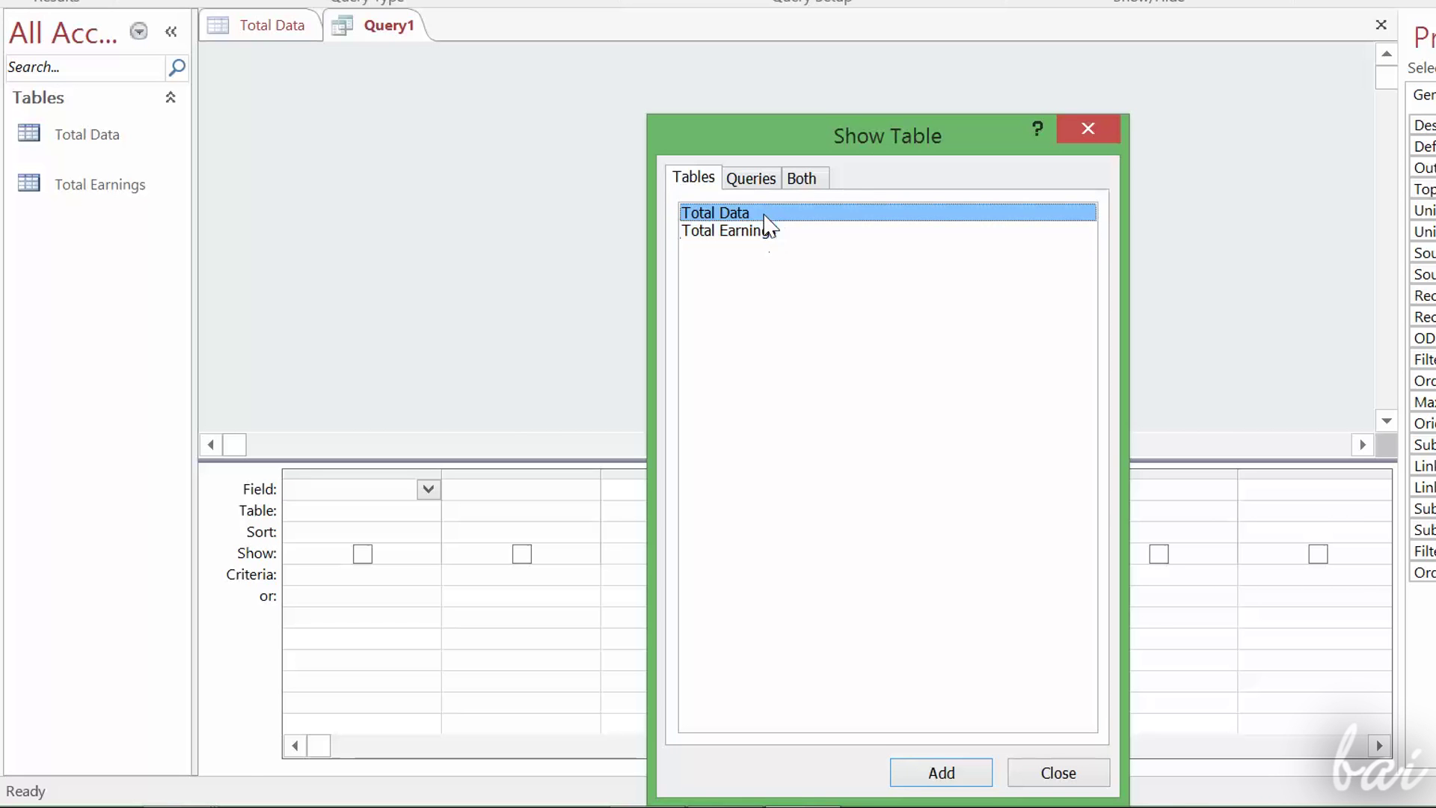
click(962, 772)
click(1042, 773)
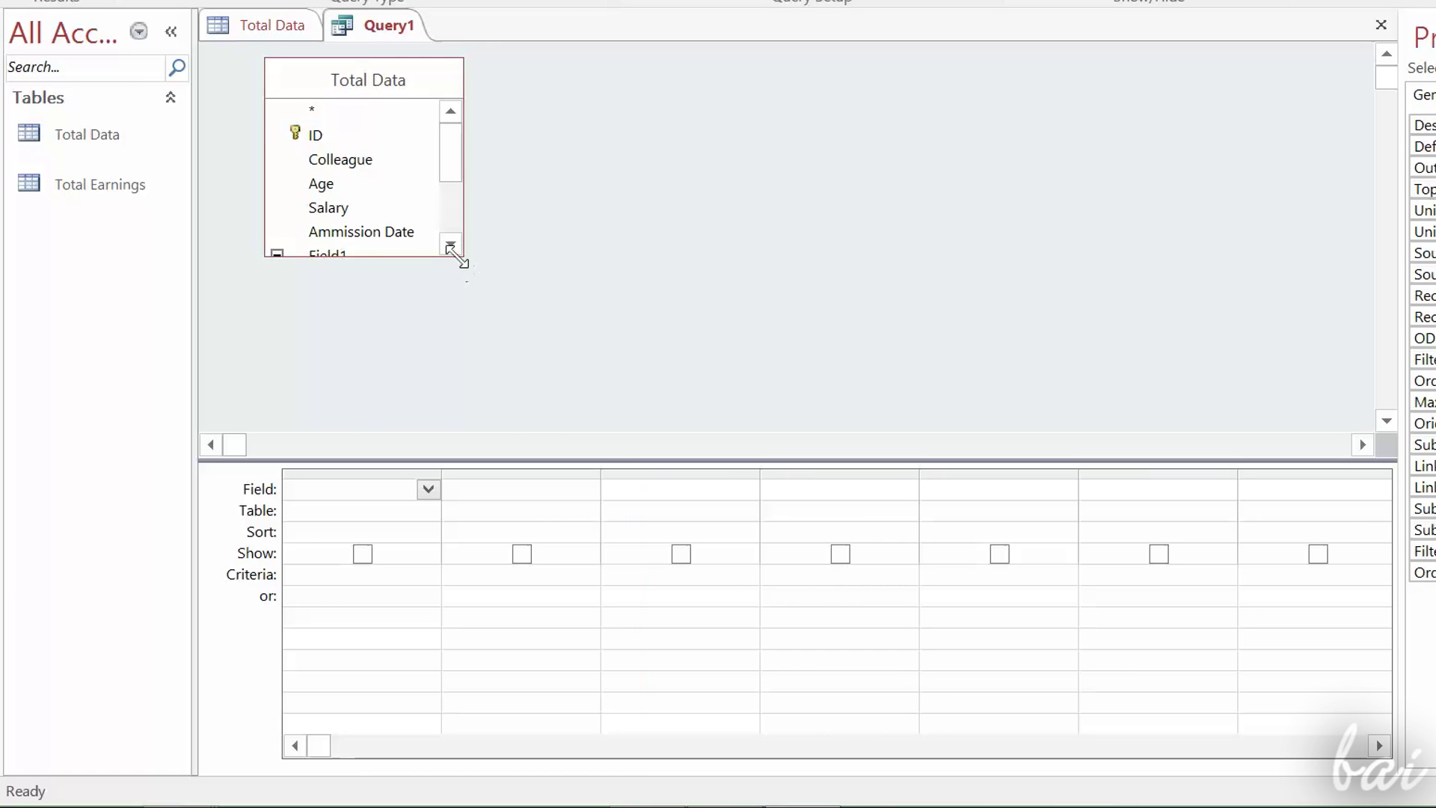
drag(458, 251, 650, 428)
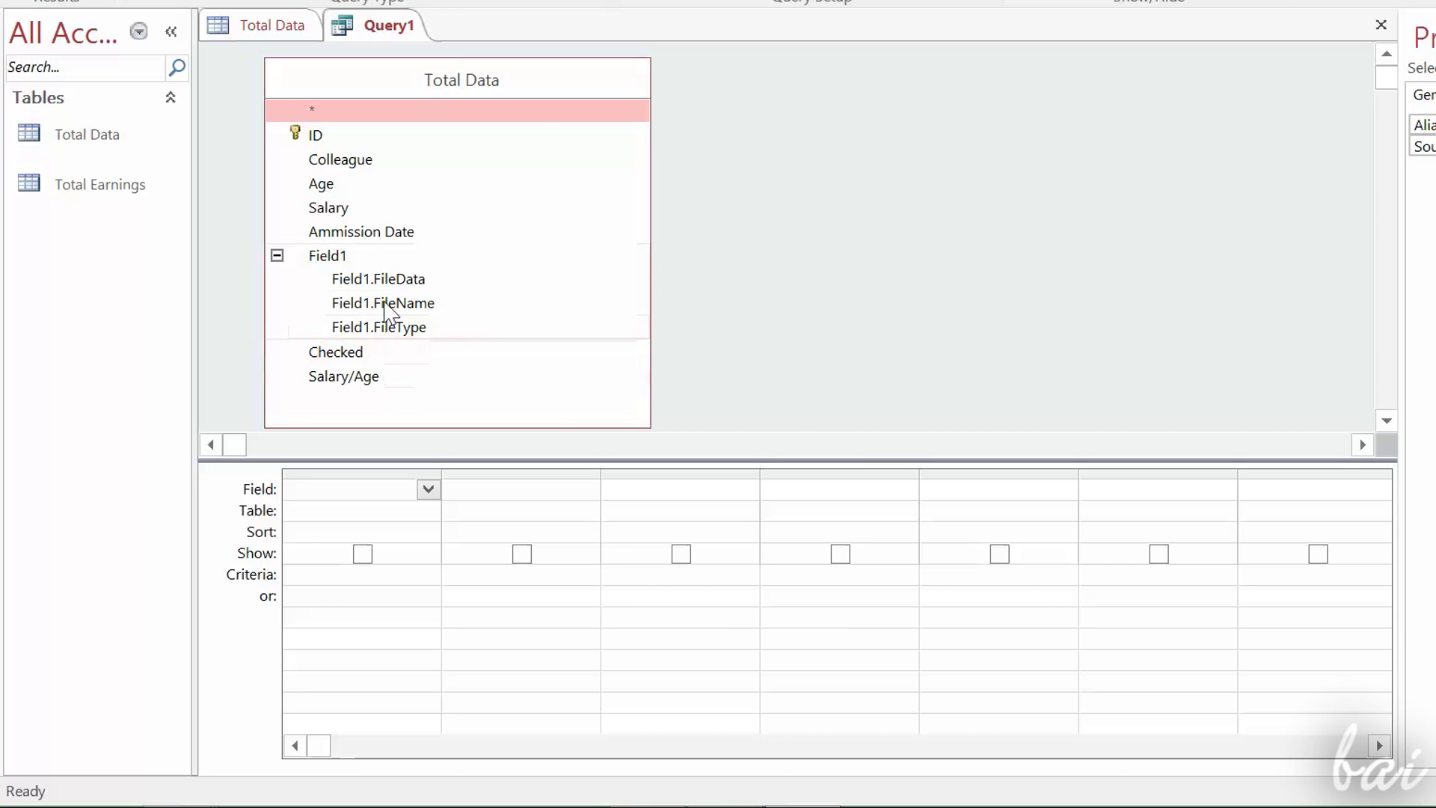
Step: Place ID, Age and Salary from Total Data in the first three grid columns
click(428, 489)
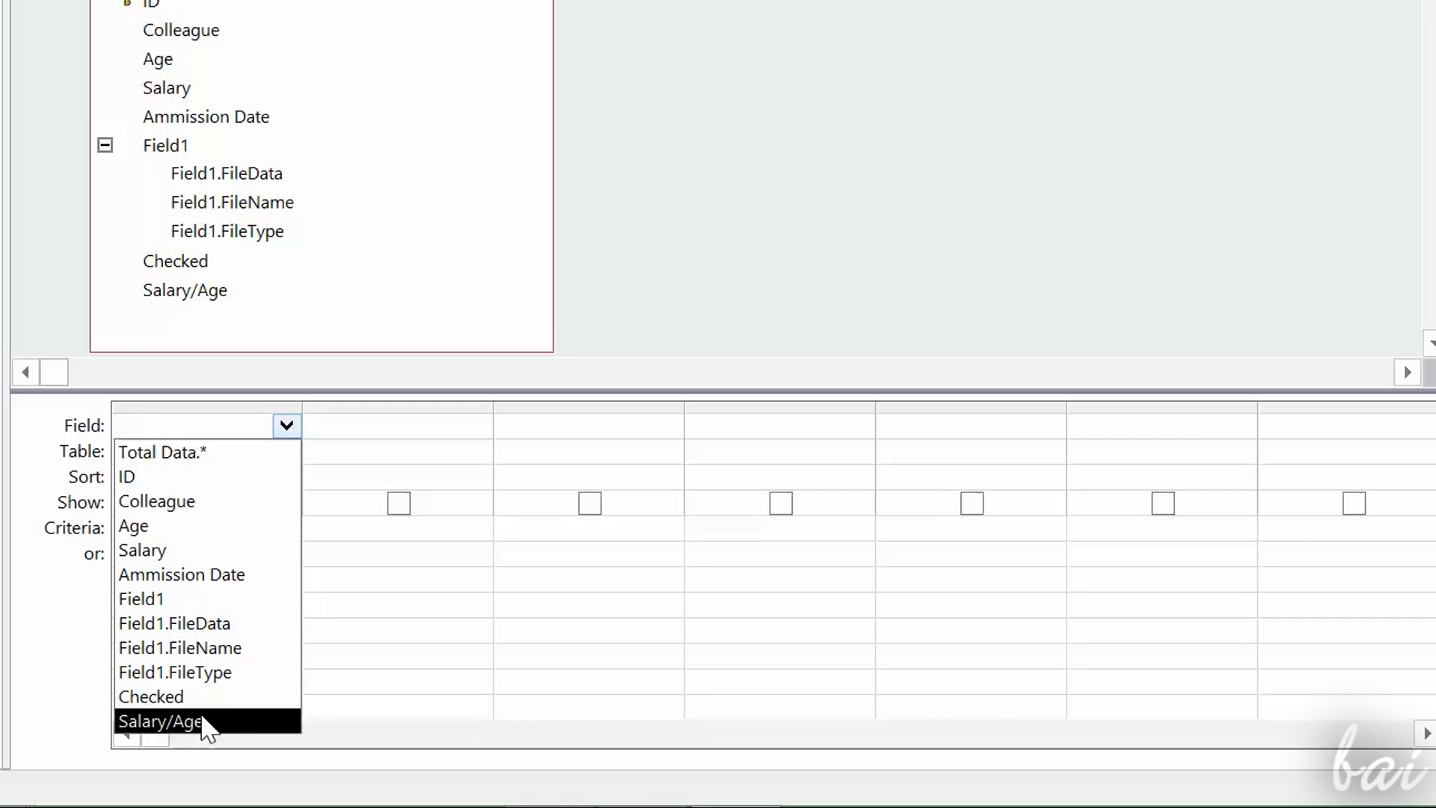
click(220, 483)
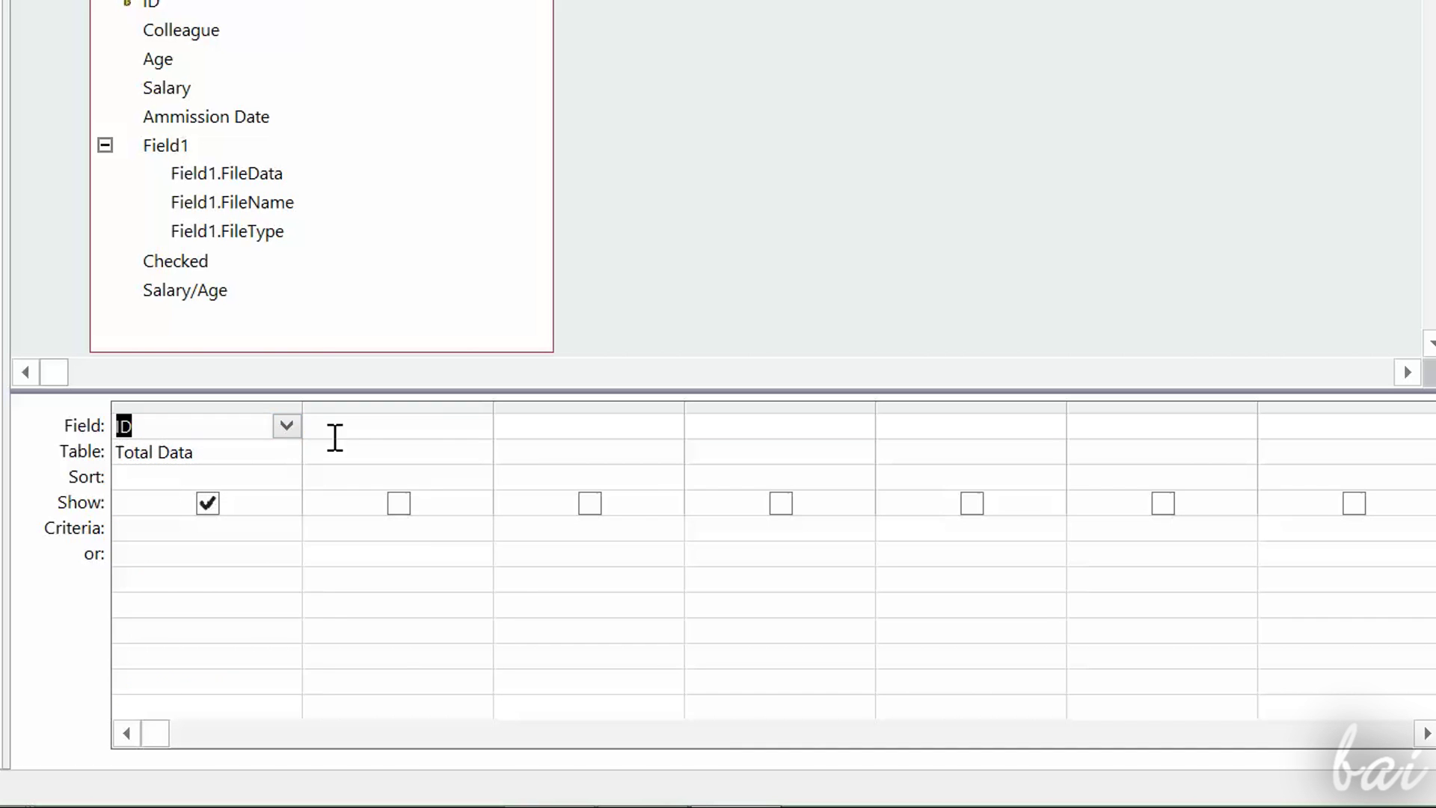
click(483, 433)
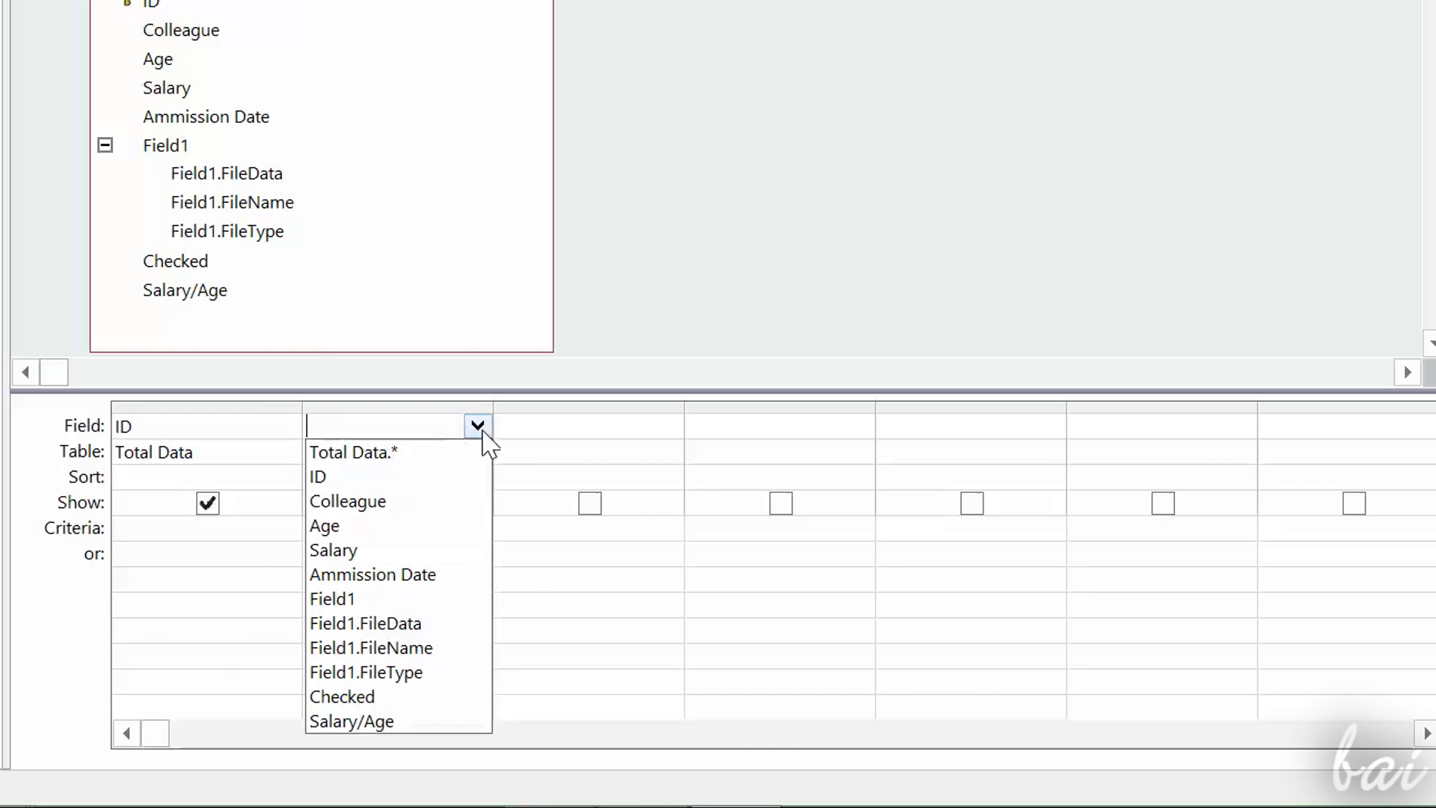
click(378, 527)
click(669, 426)
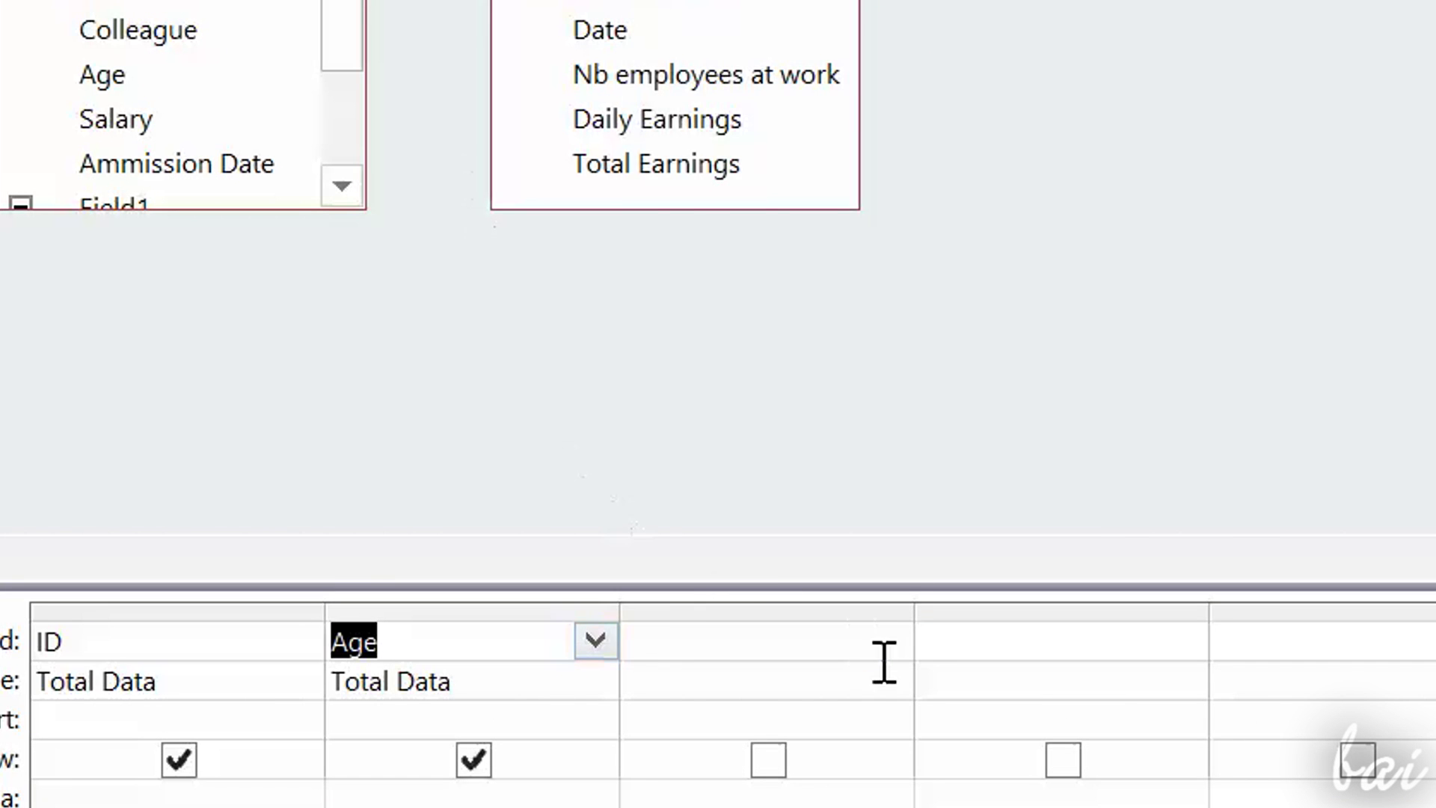
click(669, 426)
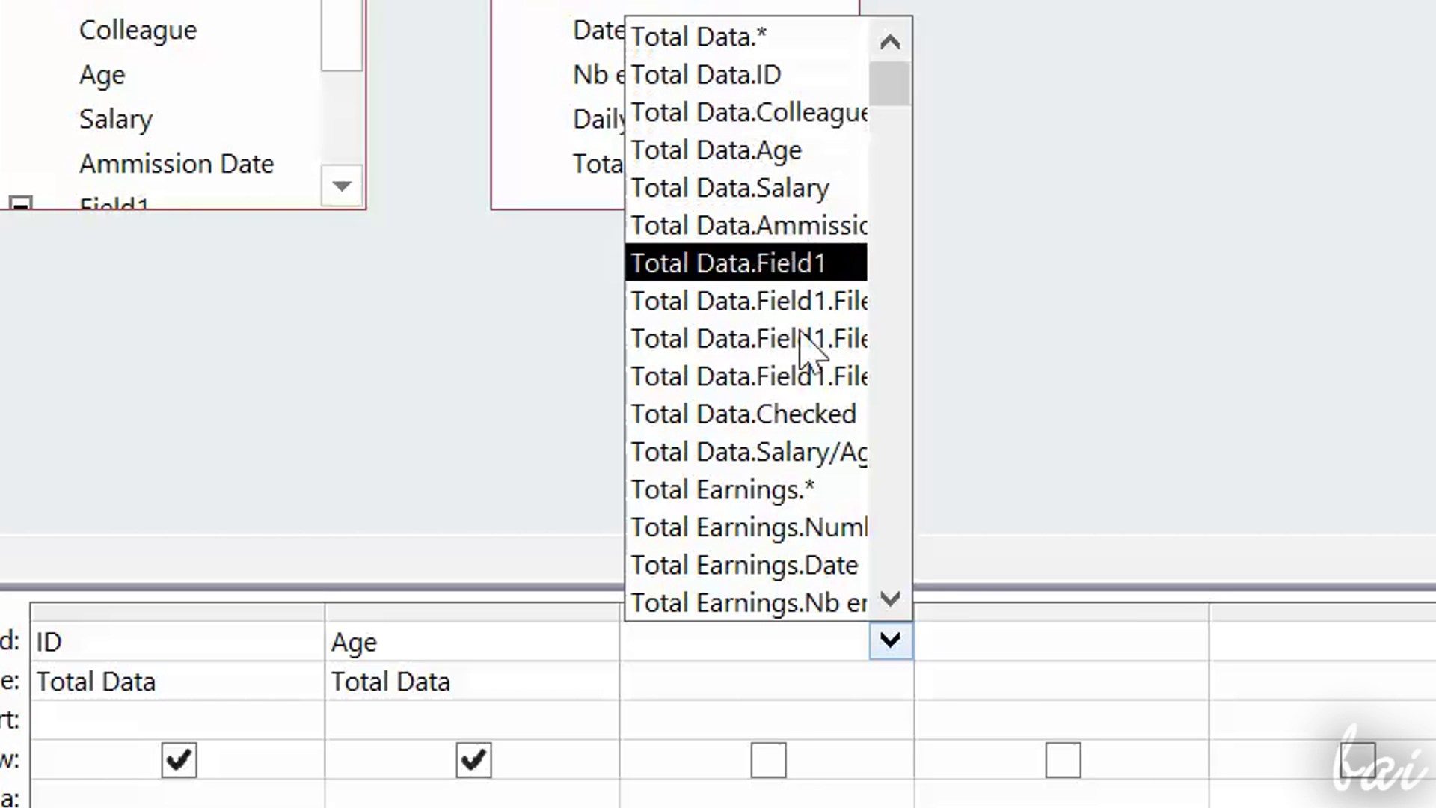
scroll(806, 217, down, 2)
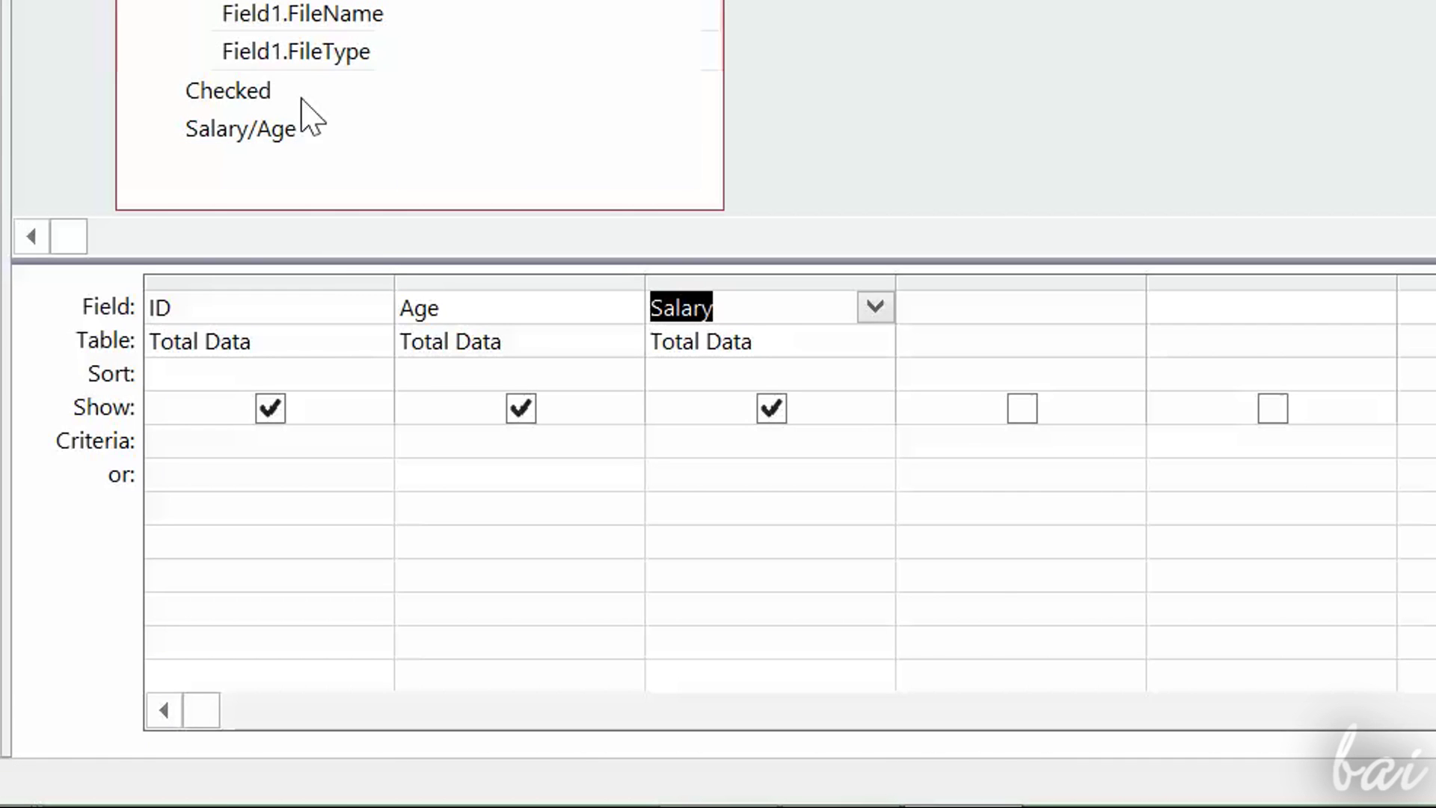
click(196, 372)
click(372, 374)
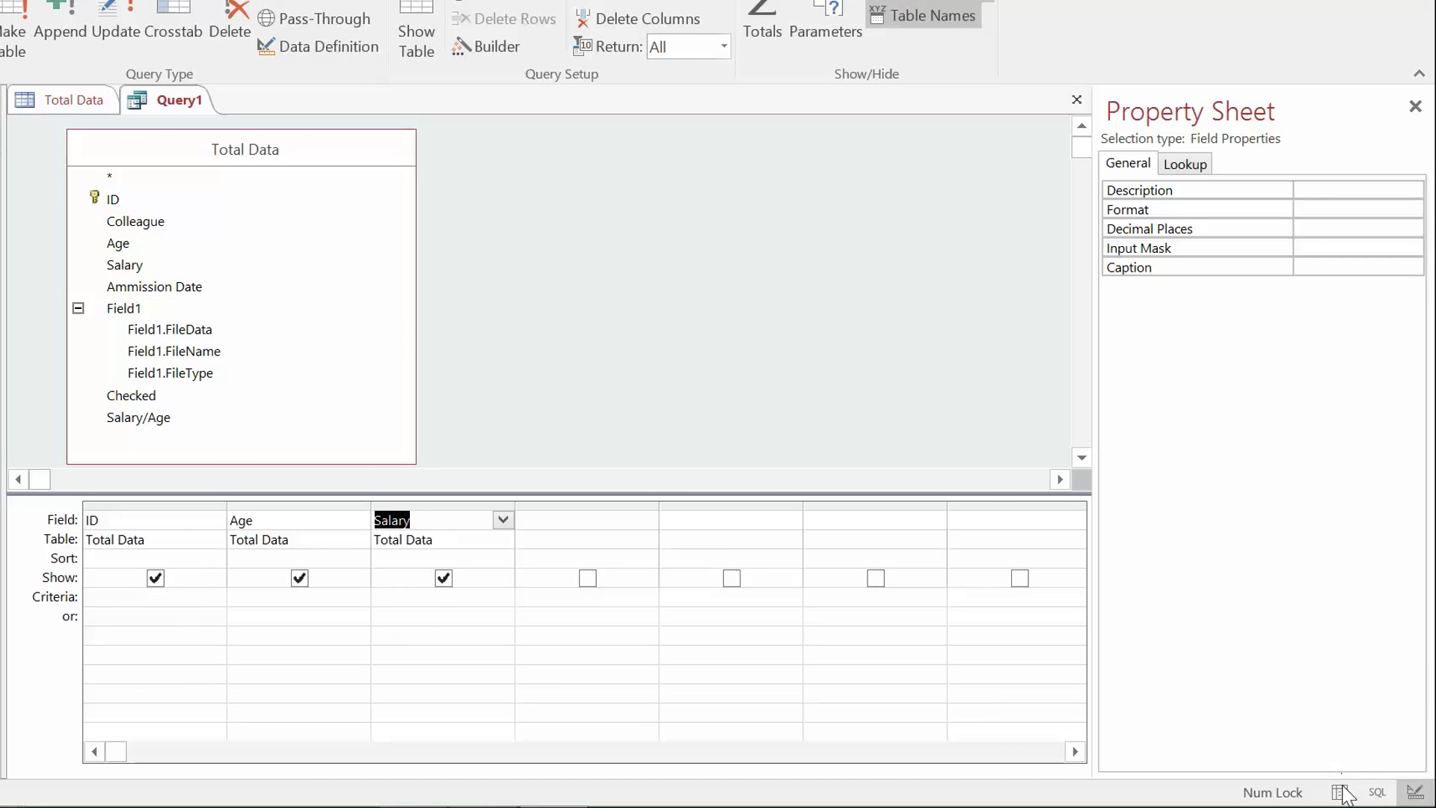
Step: Run the query in Datasheet View, then begin an Age criterion with '>'
click(1340, 792)
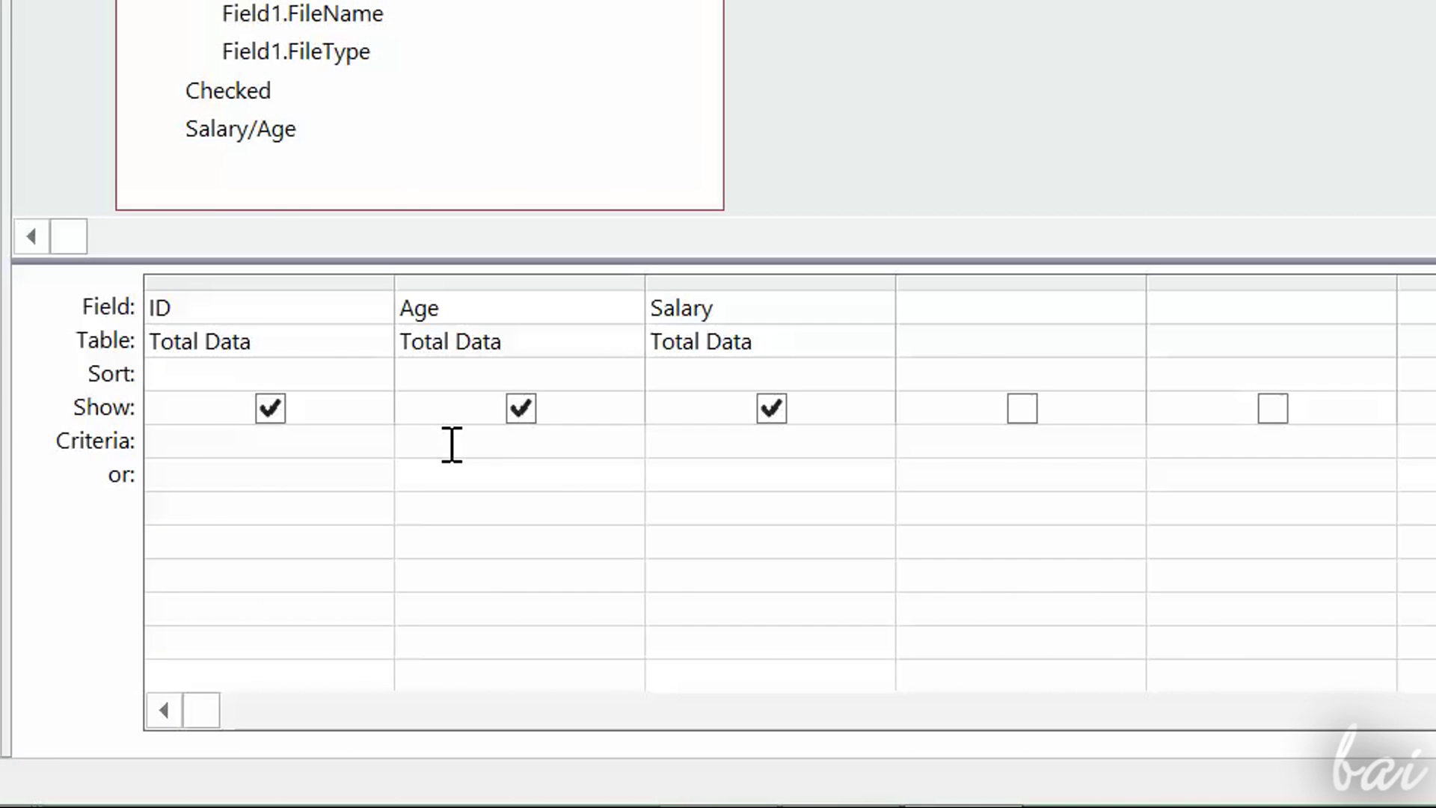
text(>)
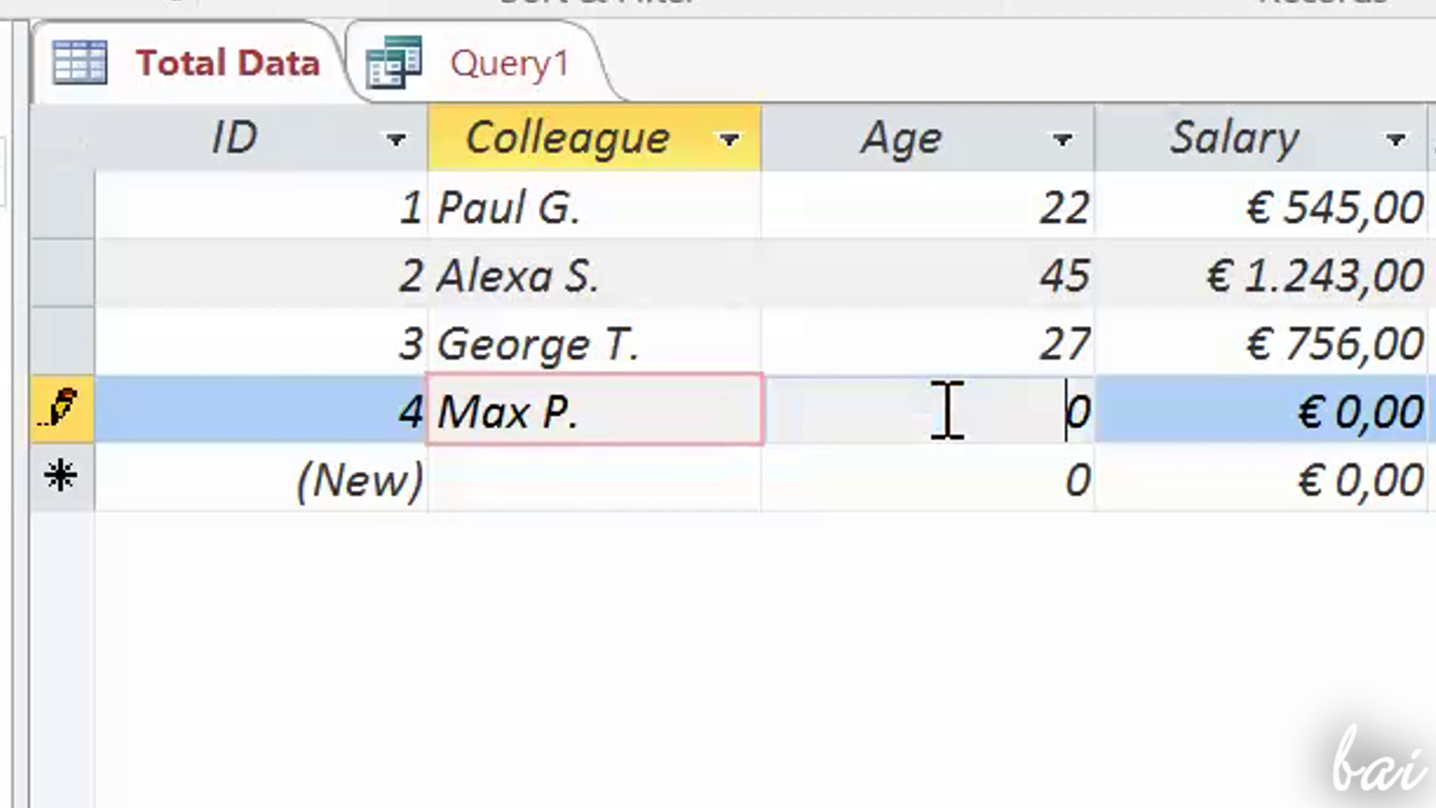
Step: Enter -34 as the fourth colleague's Age in Total Data
click(948, 410)
drag(1048, 414, 1112, 433)
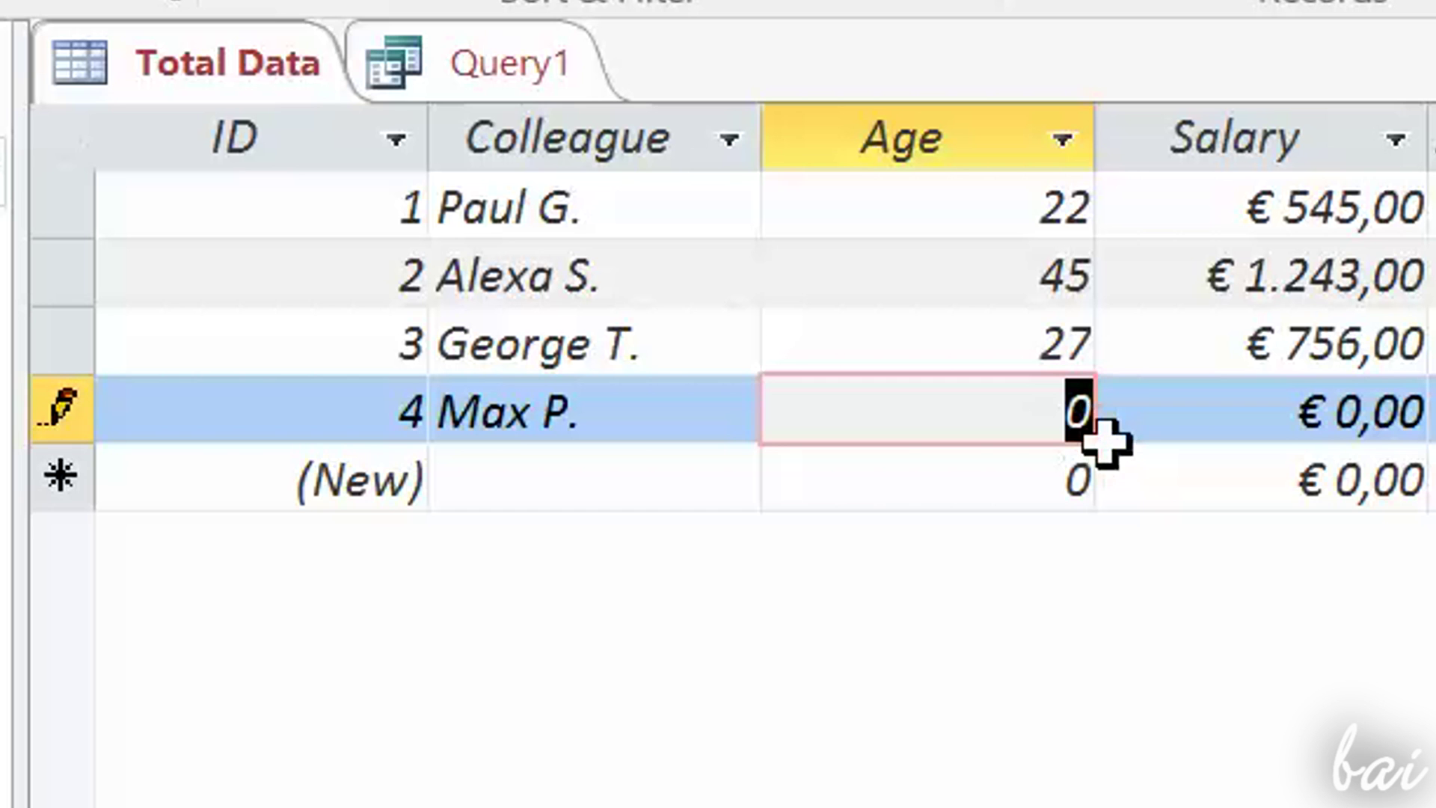
text(-)
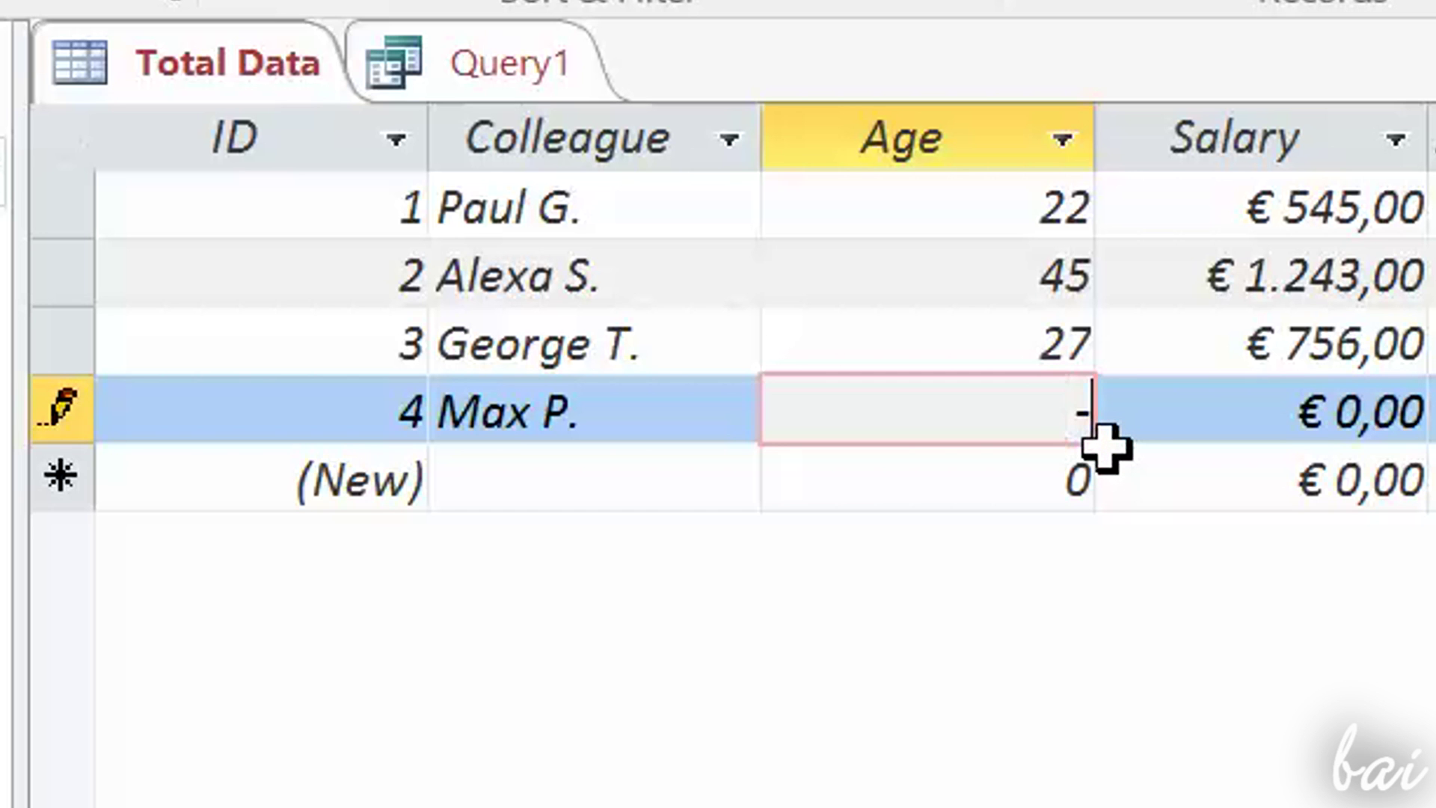
text(34)
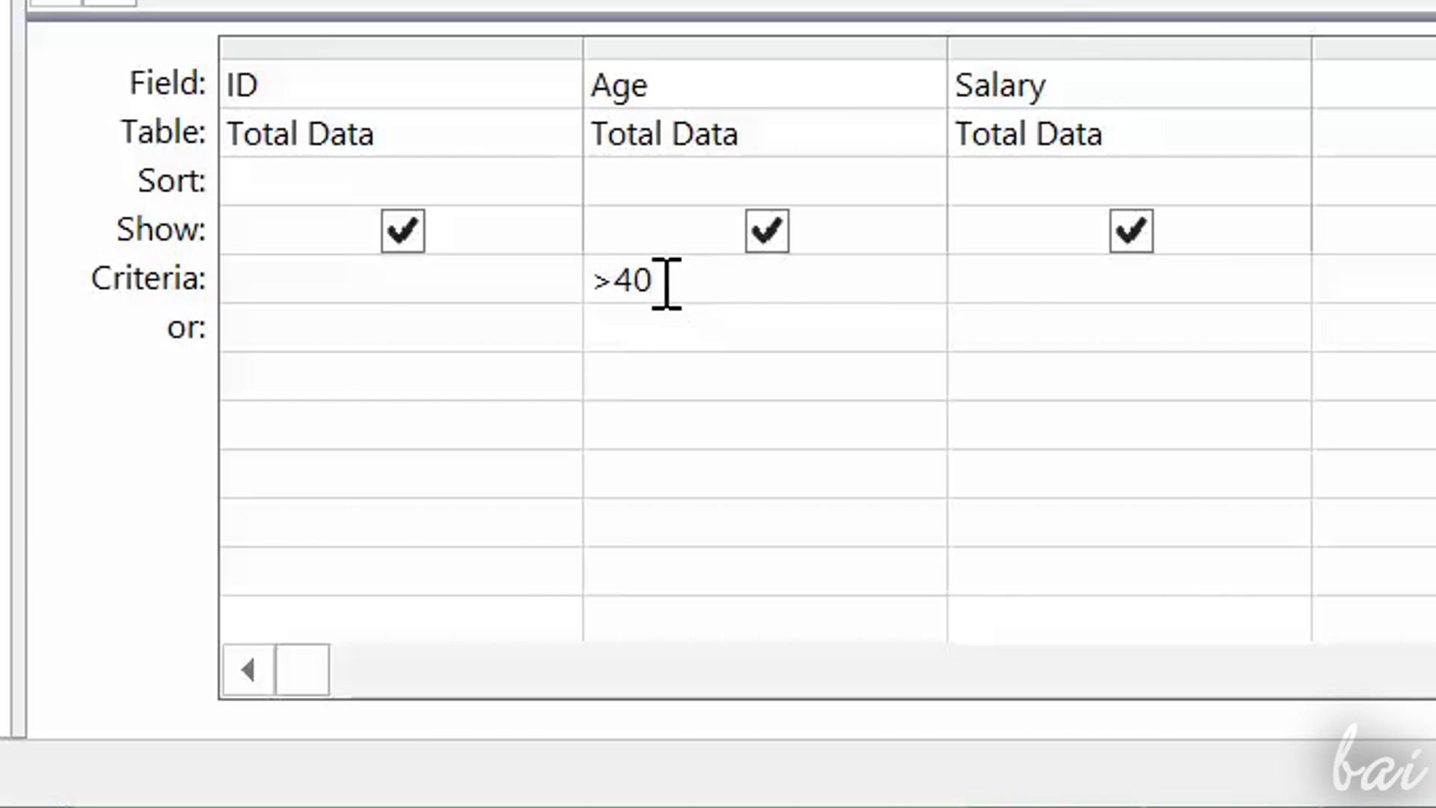
Step: Change the query's Age criterion from >40 to >0 and view Query1's results
drag(663, 282, 609, 280)
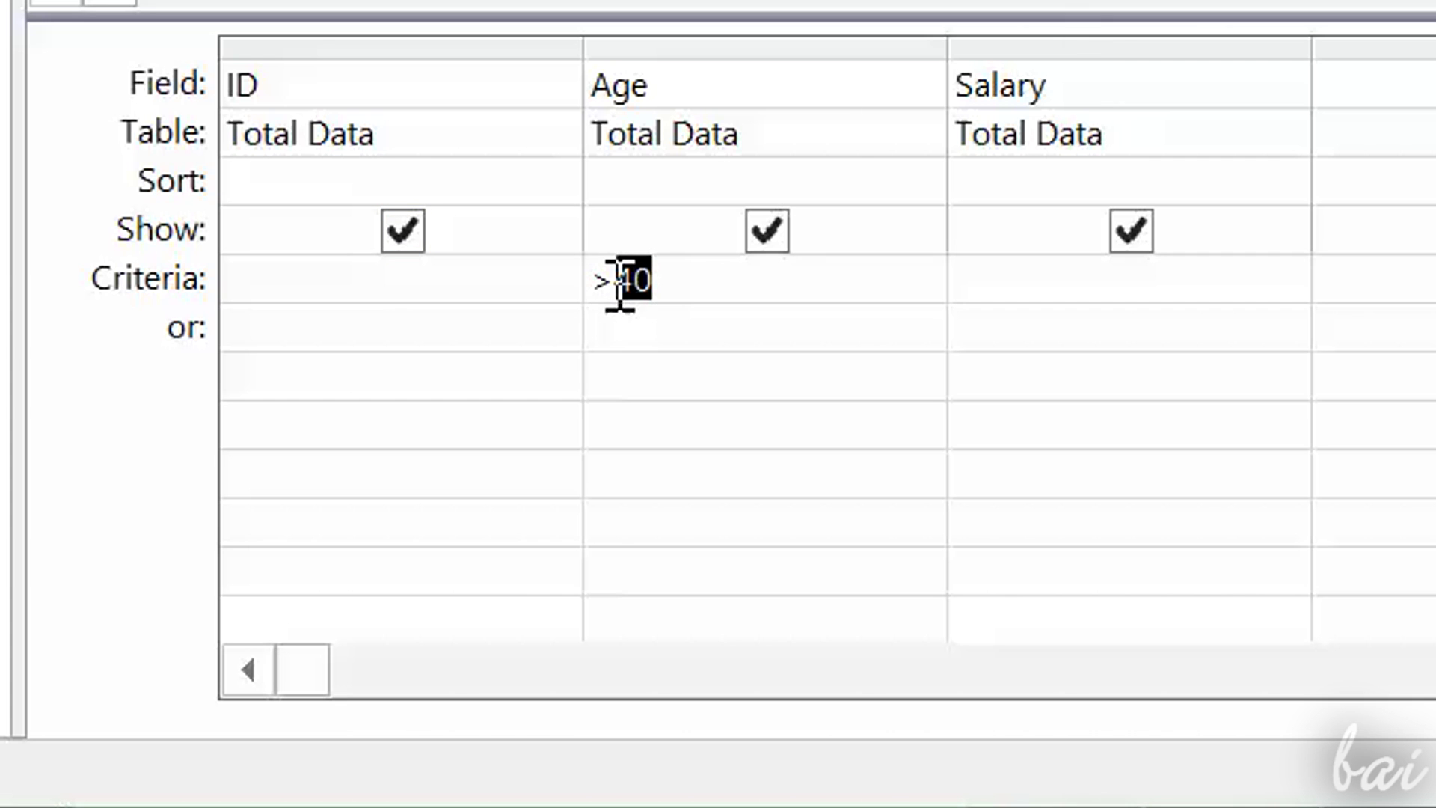
text(0)
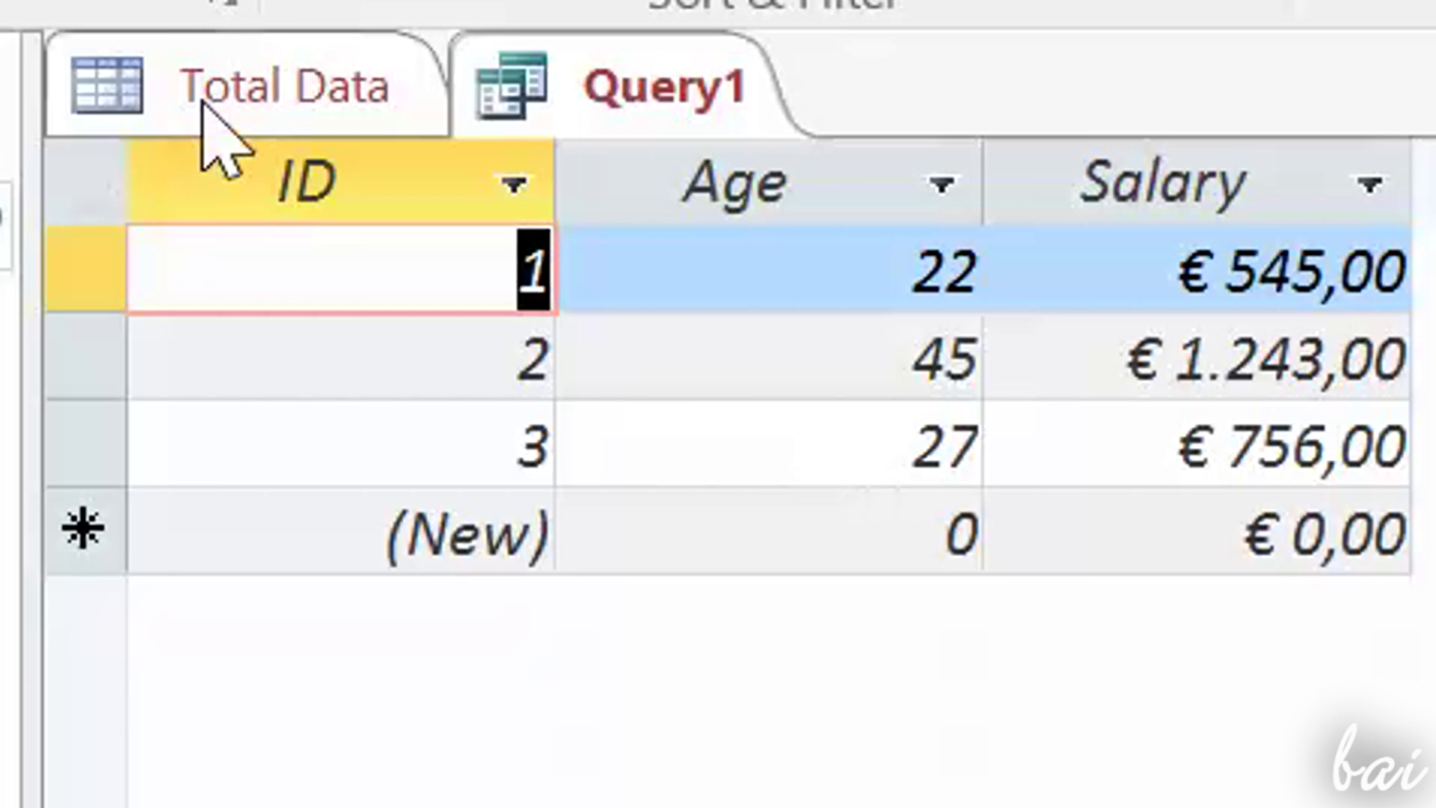
click(205, 106)
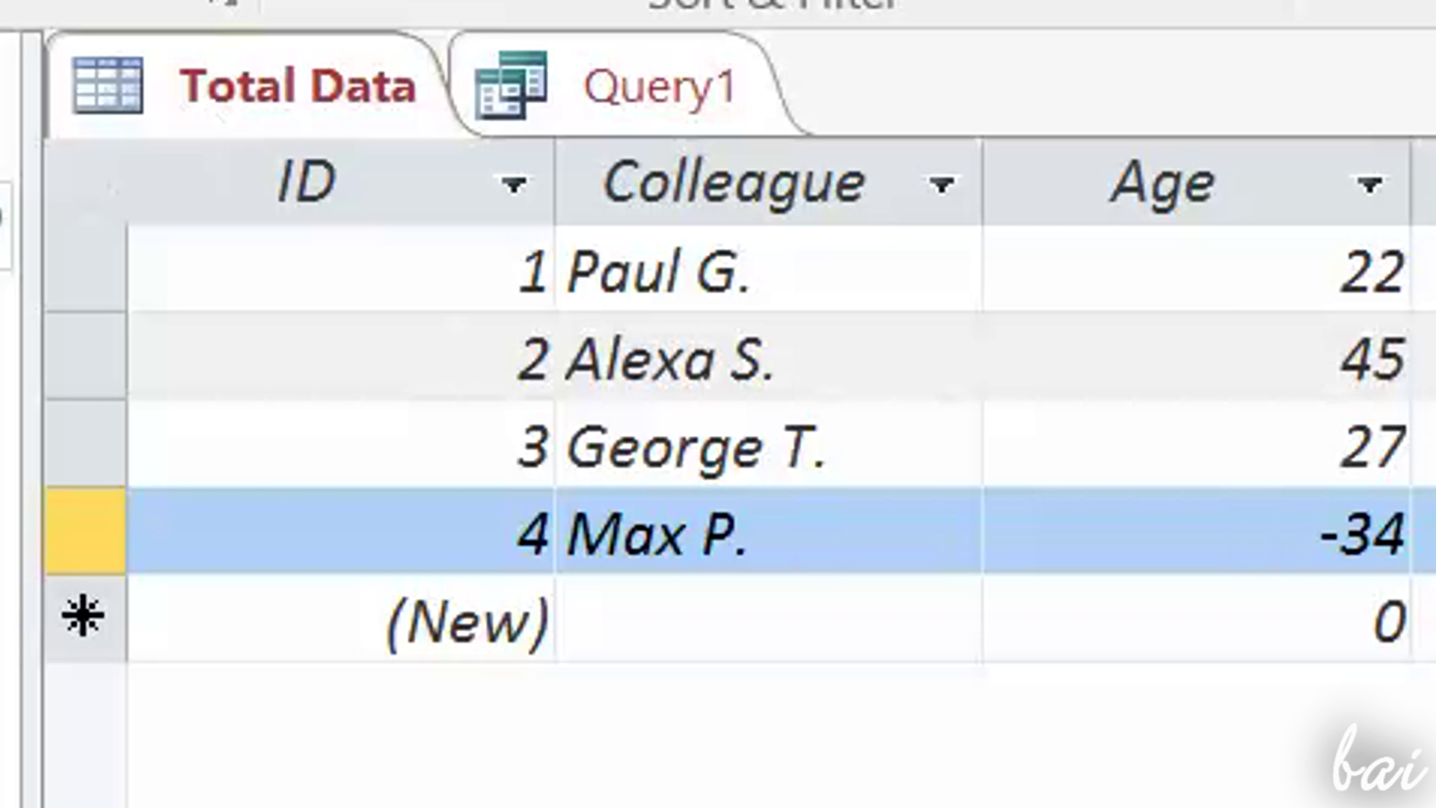
click(588, 97)
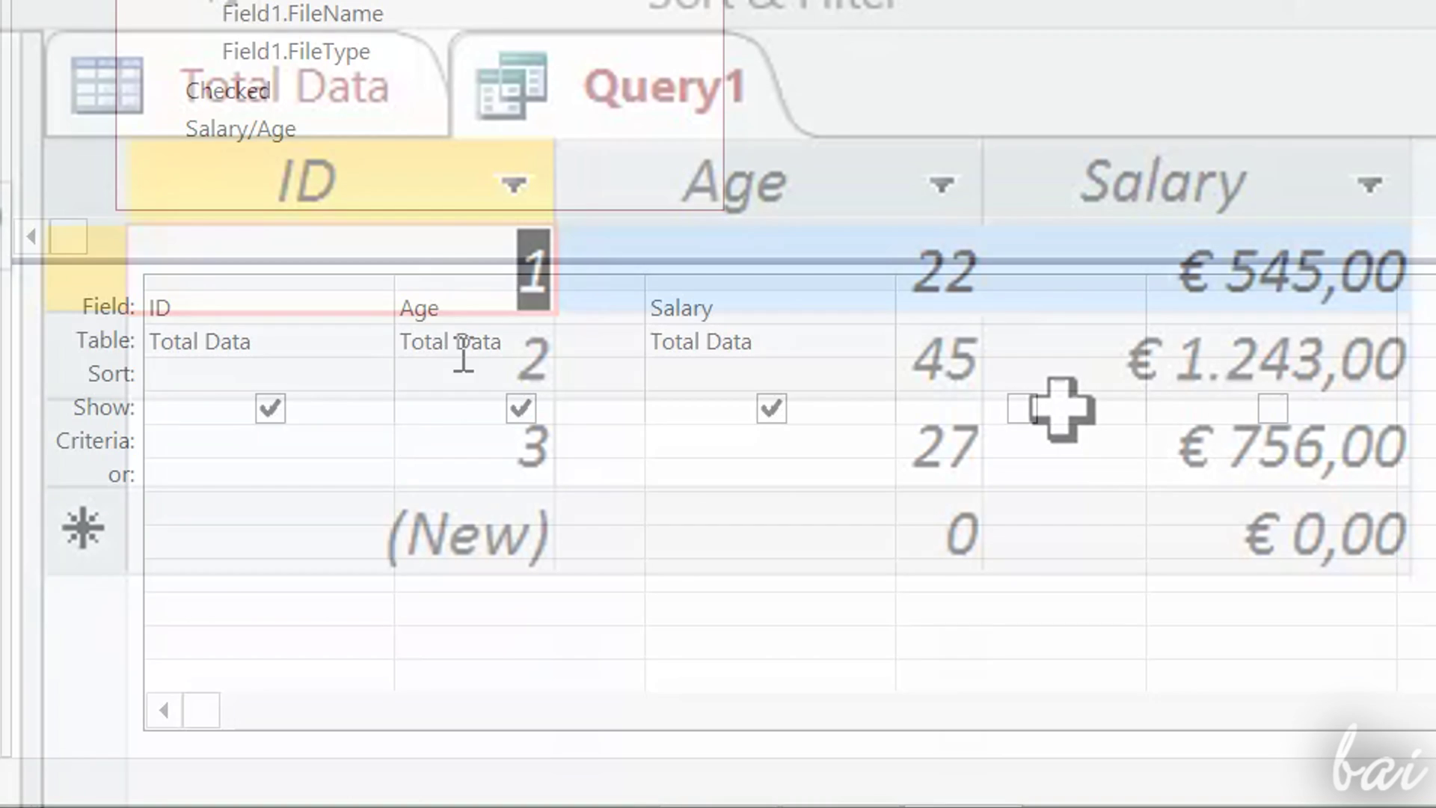
Step: Clear the >0 Age criterion and open the Expression Builder for that cell
click(454, 441)
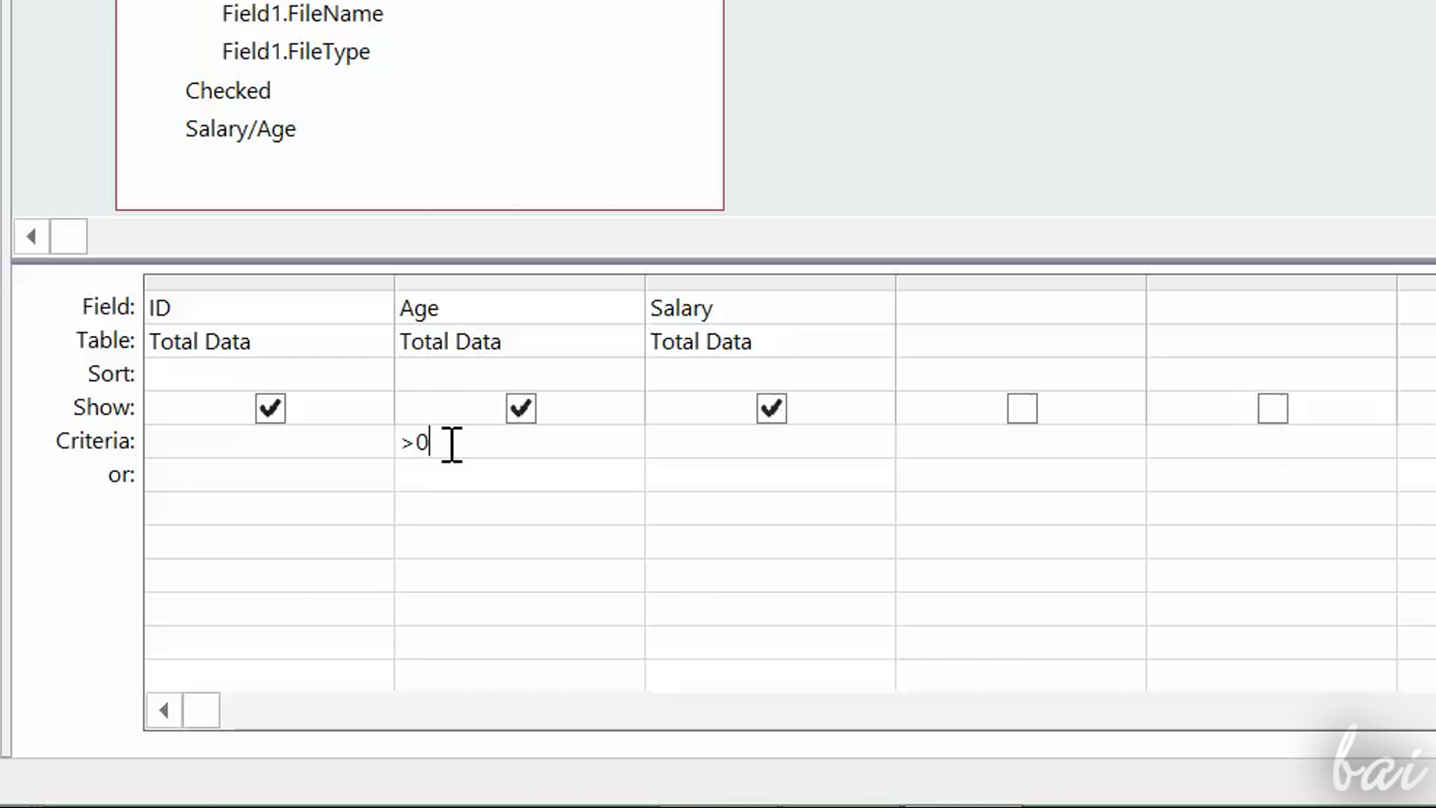
key(BackSpace)
key(BackSpace)
right_click(413, 445)
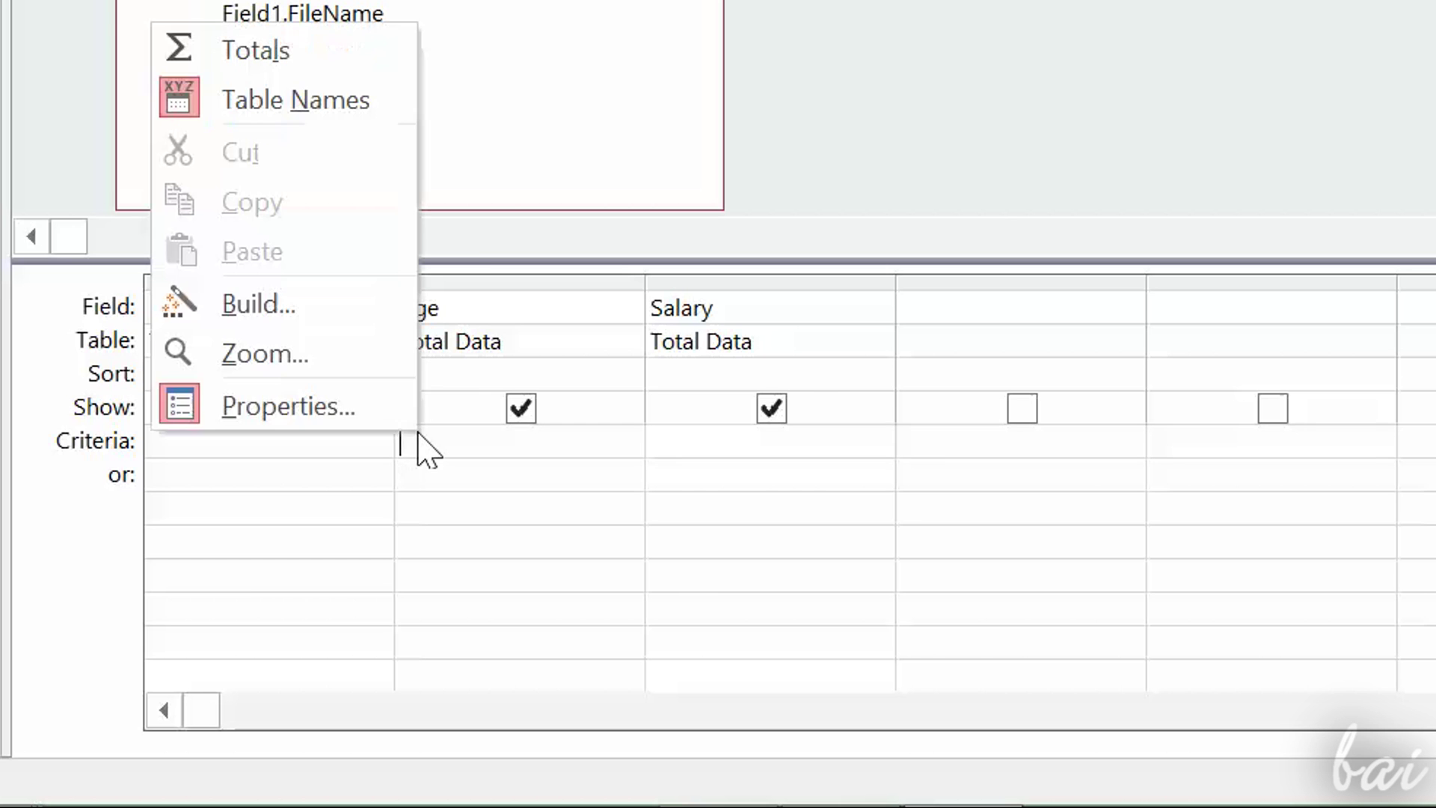
click(371, 304)
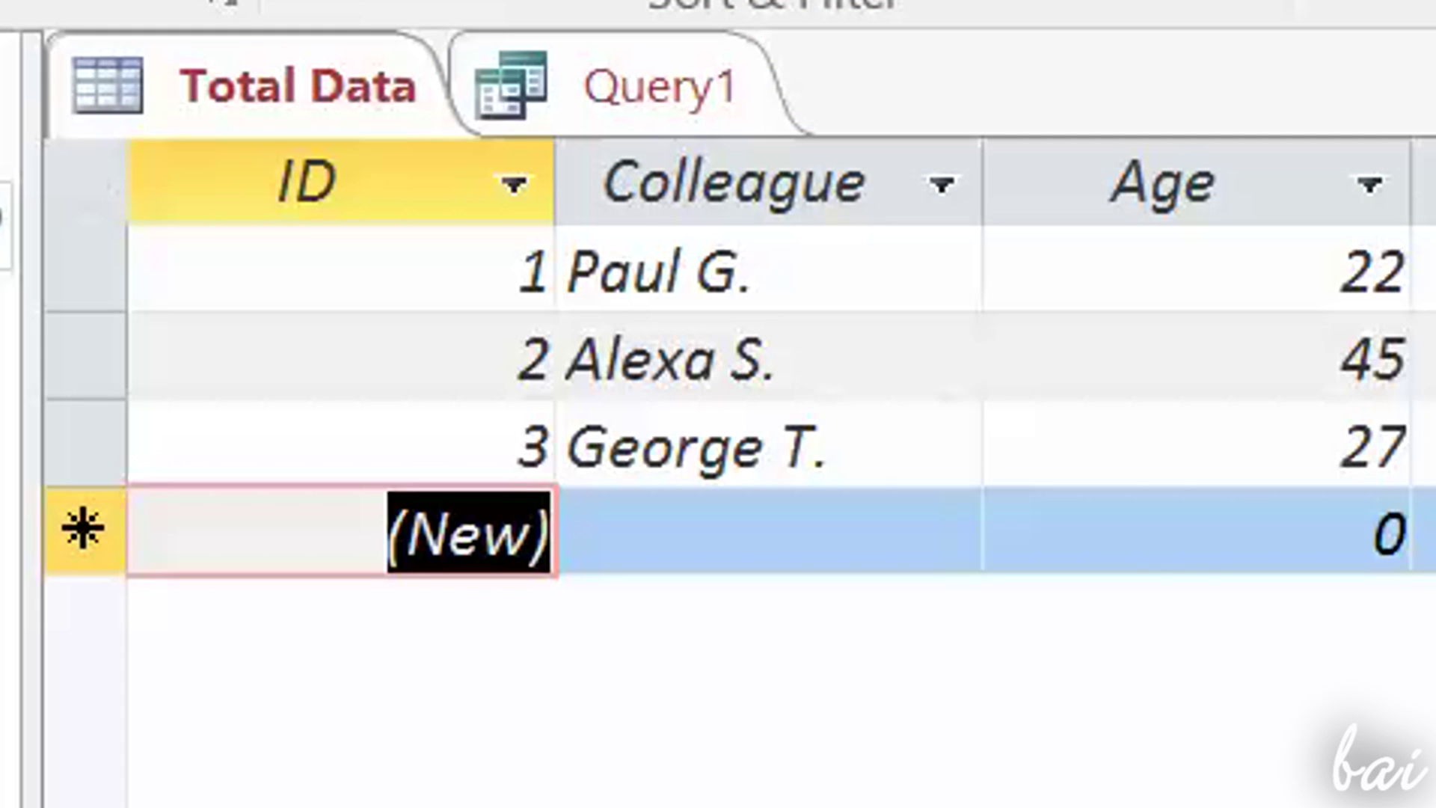
Step: Change record 3's Age in Total Data from 27 to 50, then return to Query1
click(1138, 529)
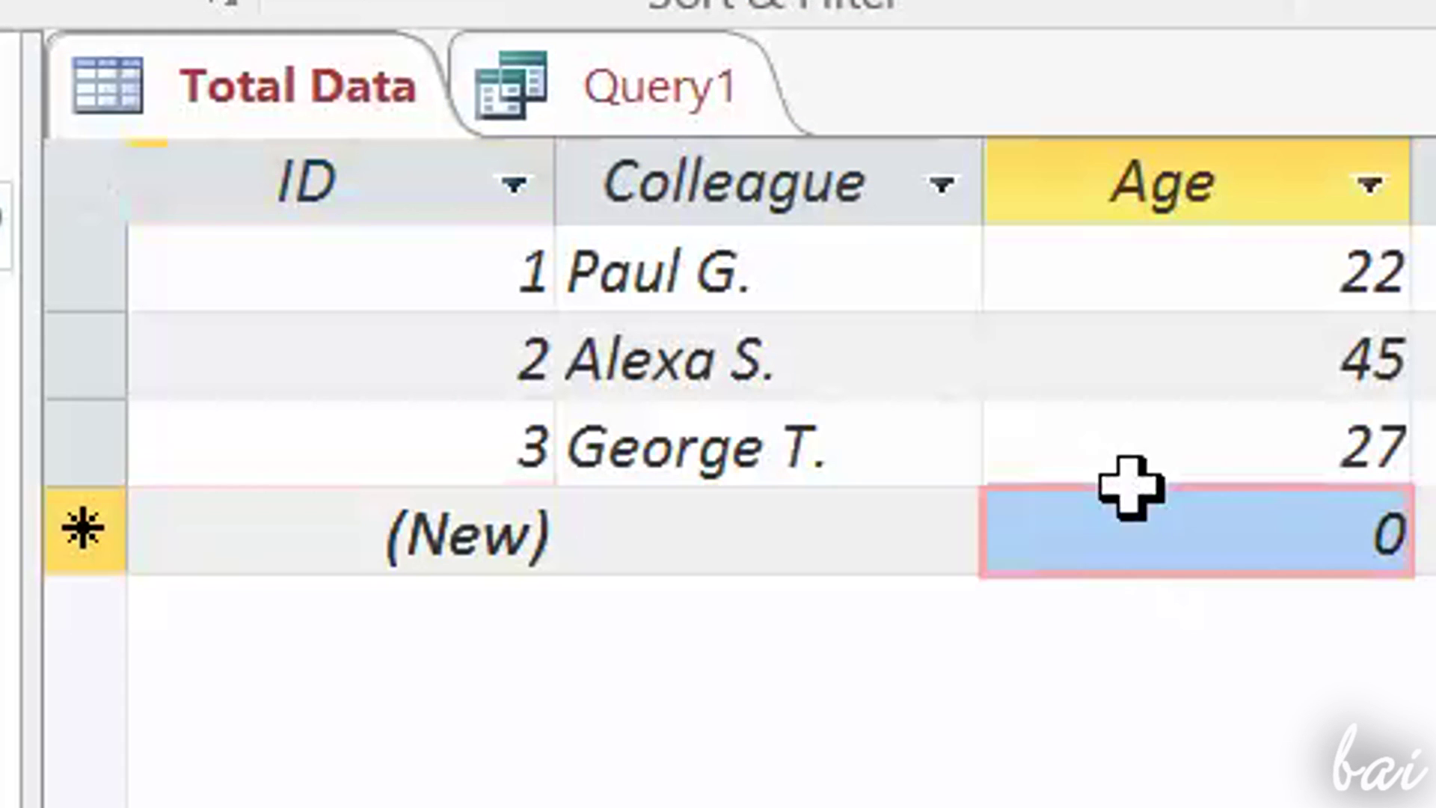
click(1143, 441)
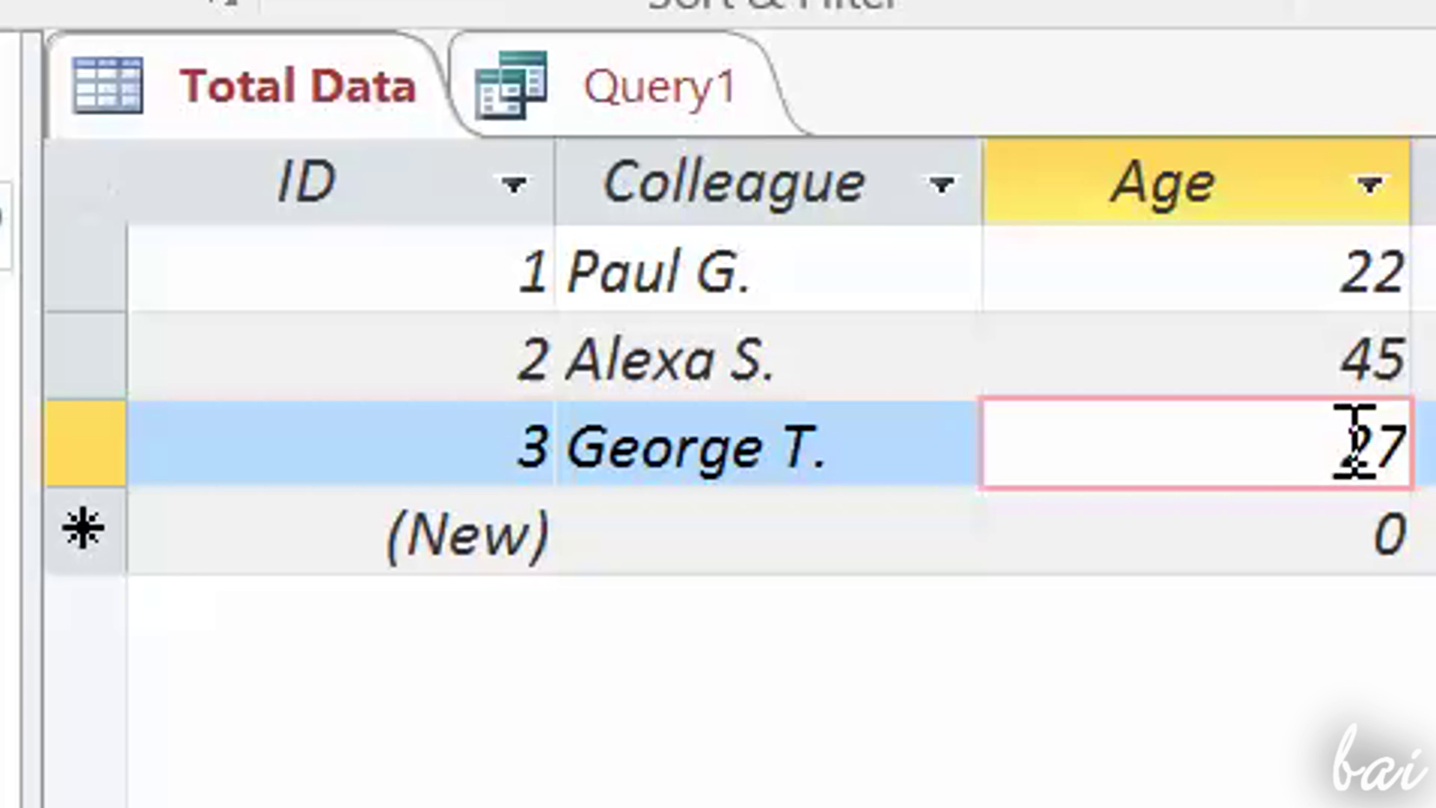
key(shift+End)
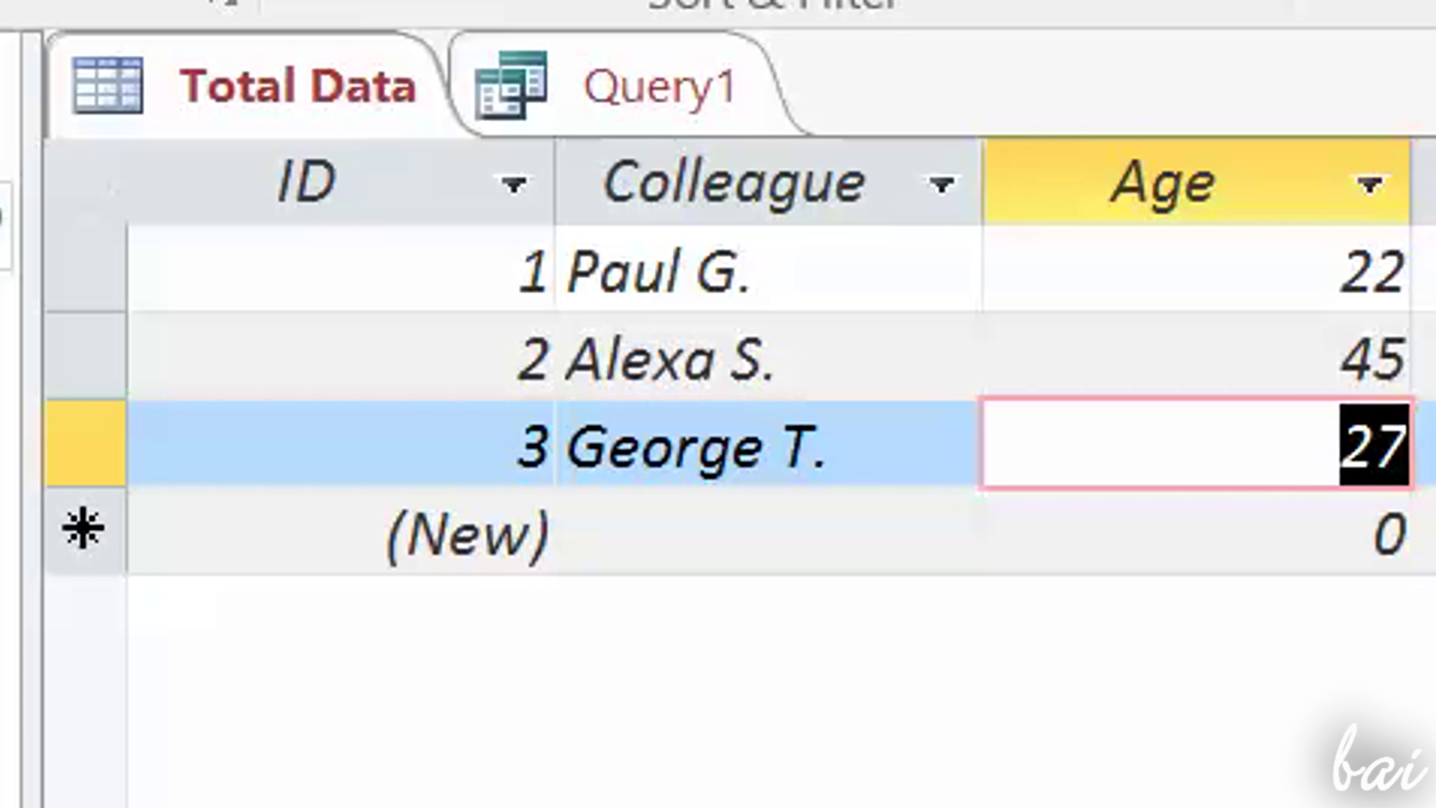
text(50)
click(1315, 508)
click(1283, 449)
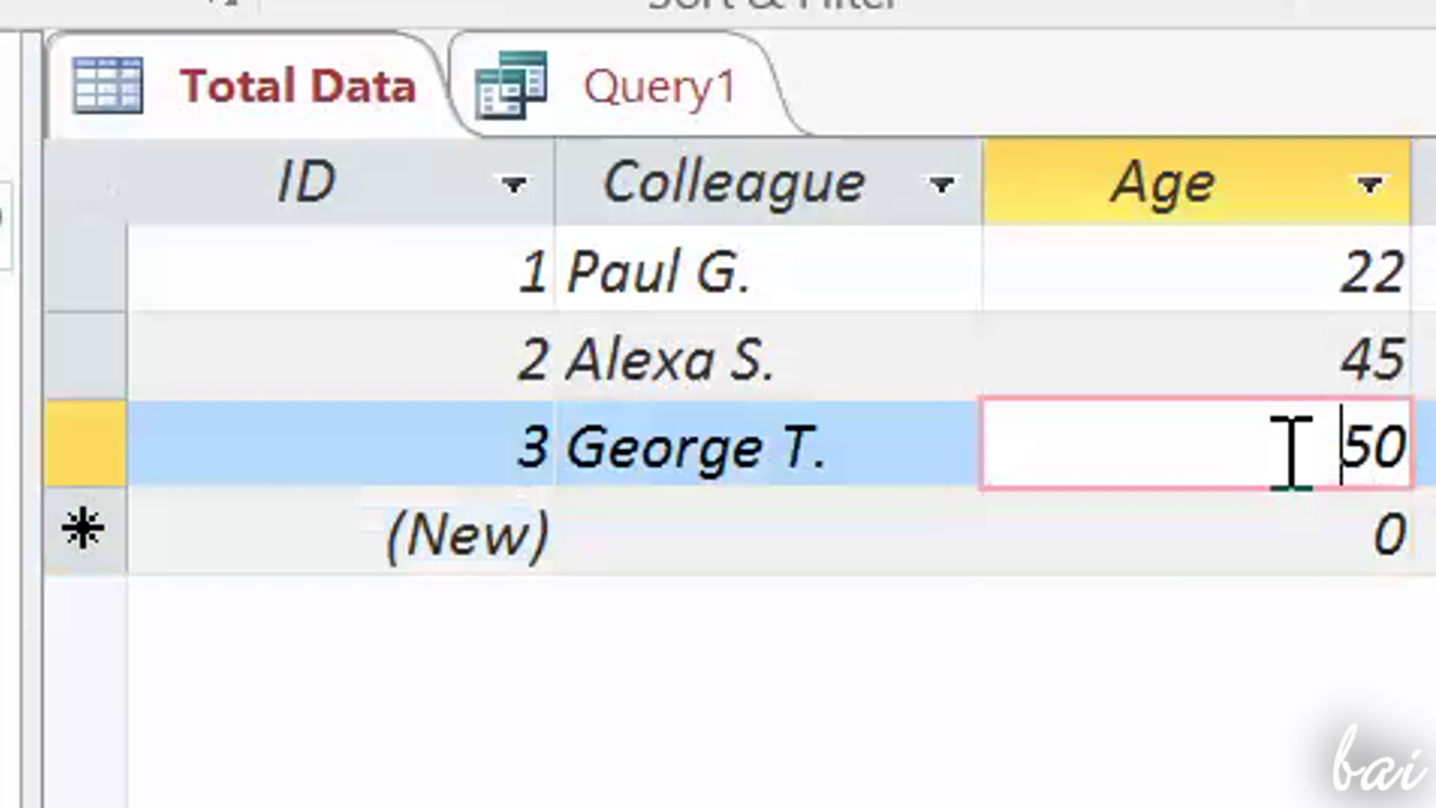
click(671, 91)
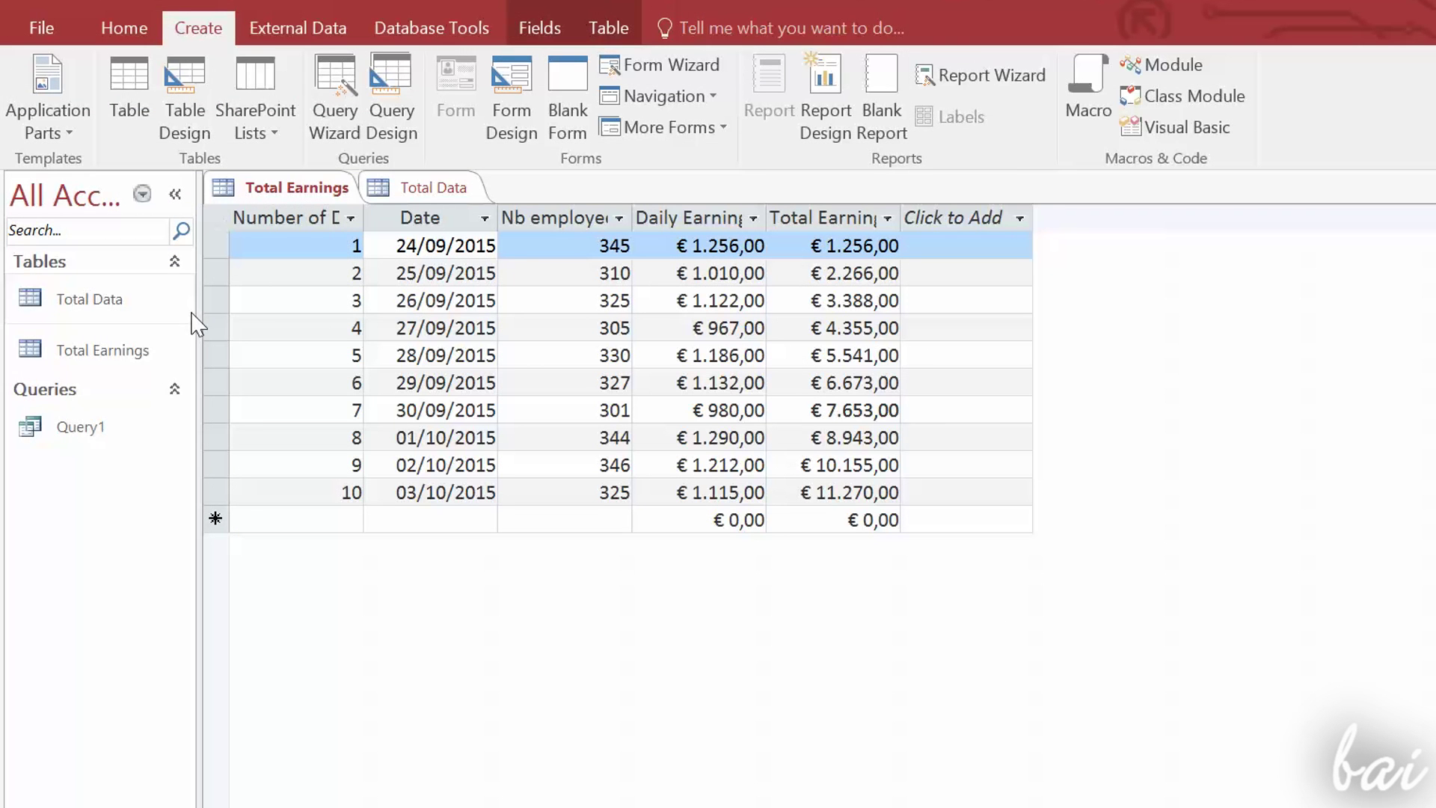
Step: Generate a report from Total Earnings and make its €61.500,00 grand total cell taller
click(151, 346)
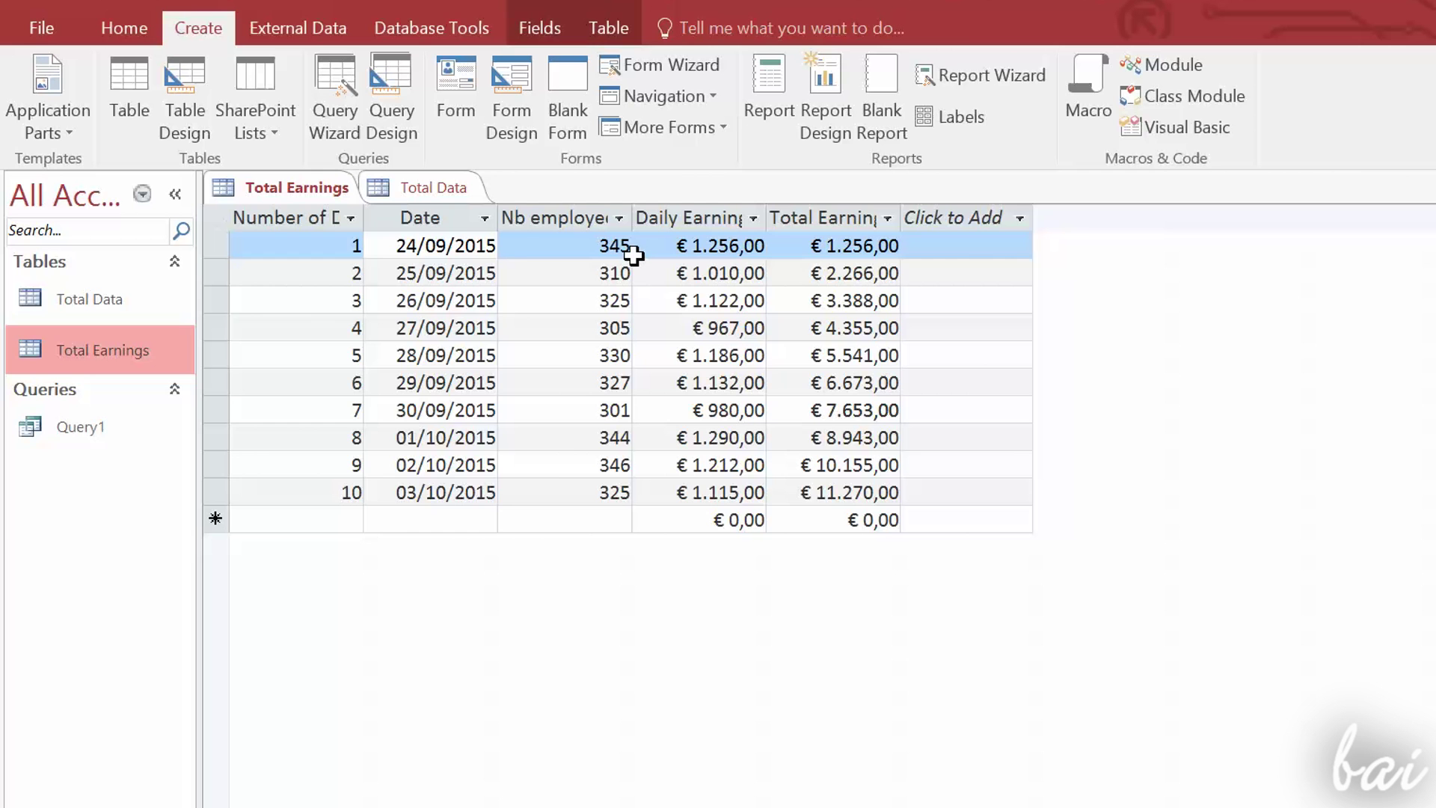
click(762, 104)
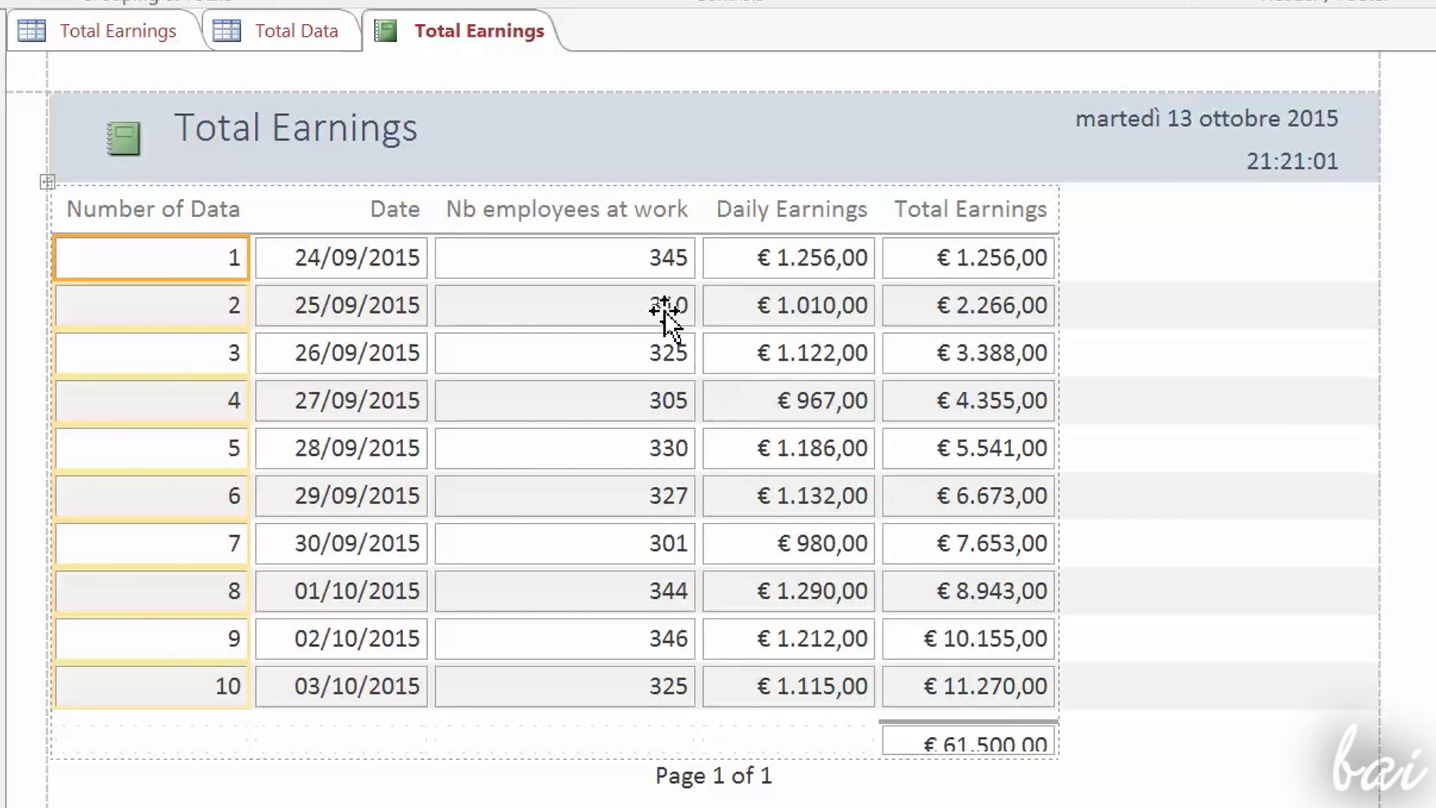
click(540, 260)
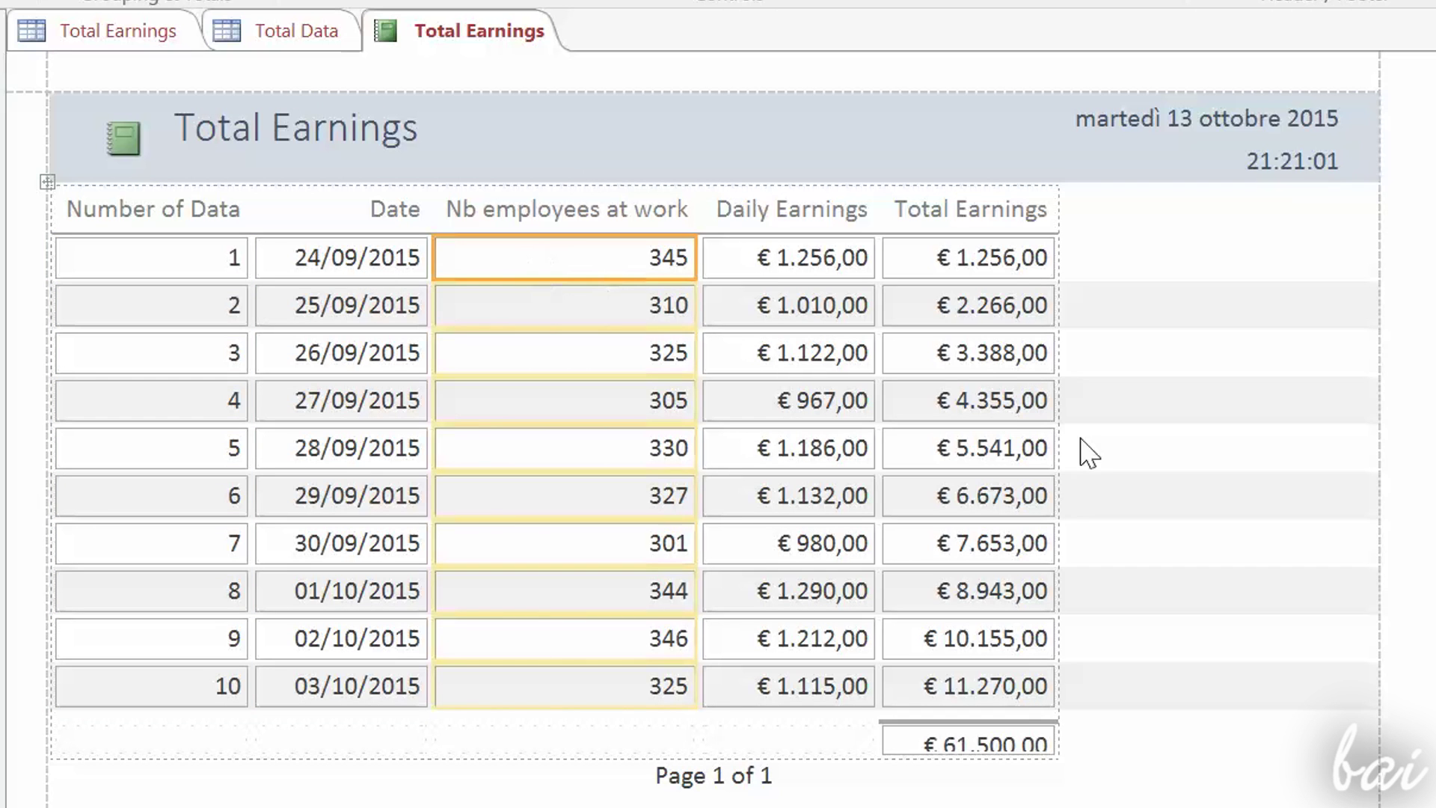
click(951, 359)
click(730, 741)
click(606, 763)
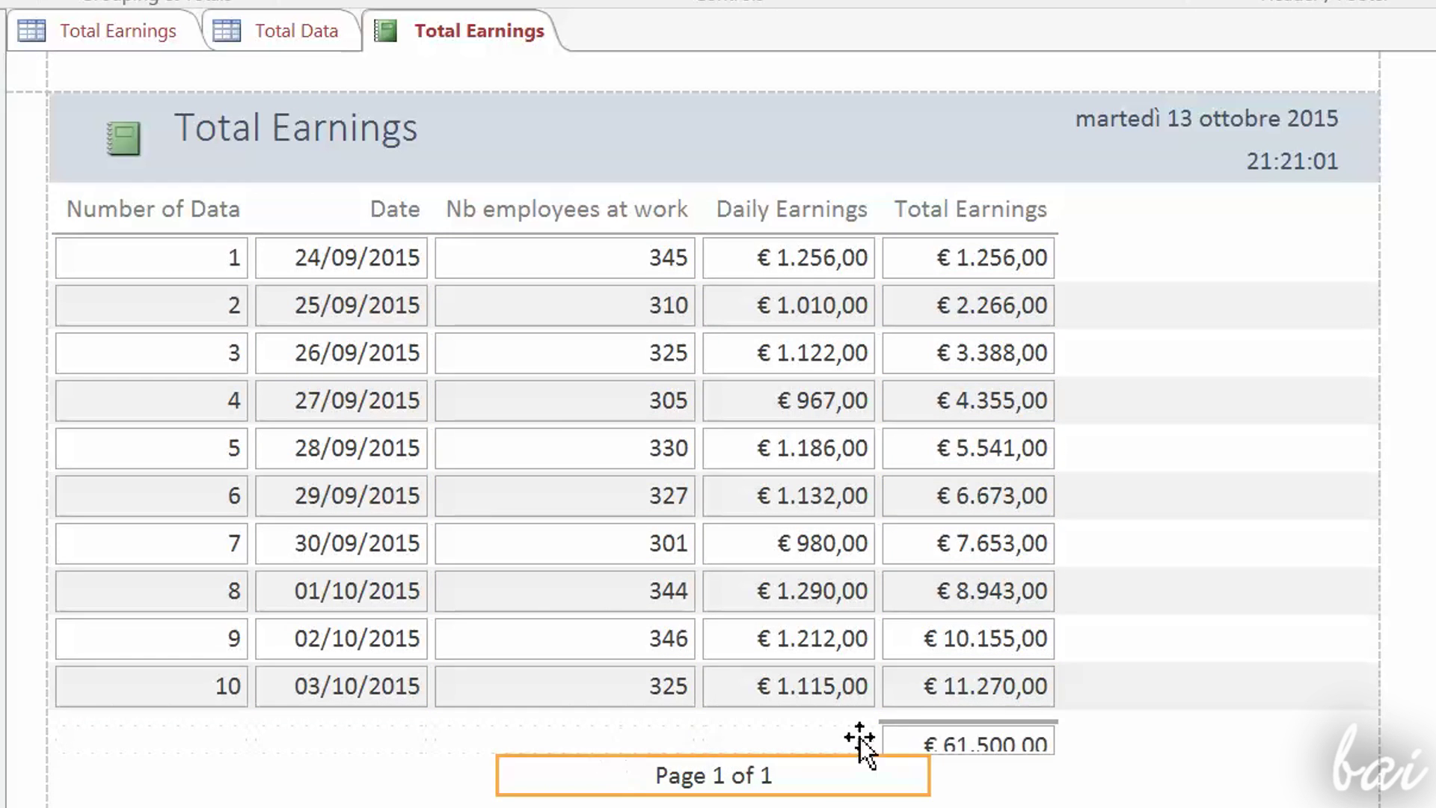
click(985, 745)
drag(993, 755, 992, 770)
Step: In Layout View, select the Date, Daily Earnings, Total Earnings and Nb employees at work columns
click(269, 298)
click(810, 226)
click(839, 349)
click(1004, 437)
click(554, 451)
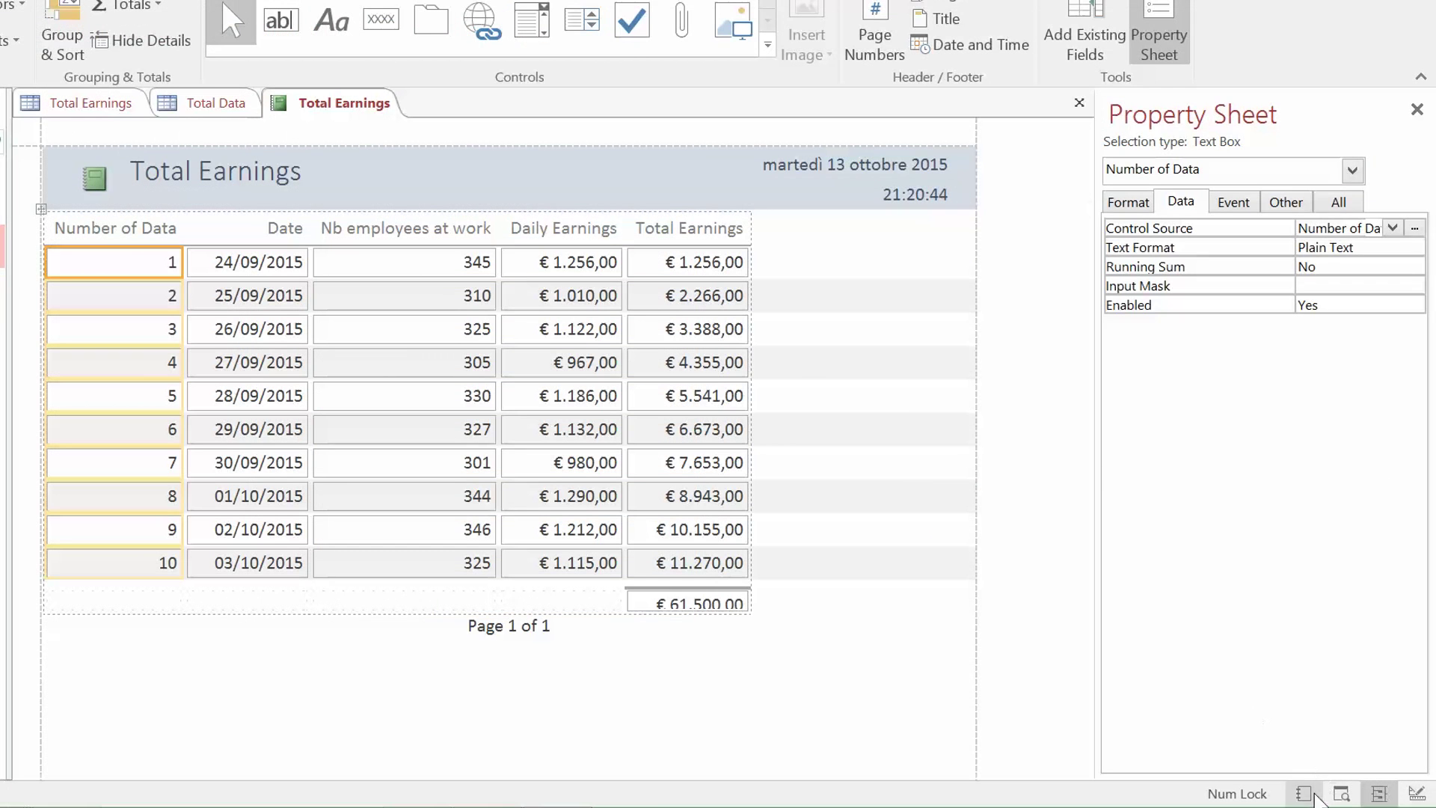
Step: Preview the report in Report View and Print Preview, then return to Layout View at the fifth record
click(1305, 795)
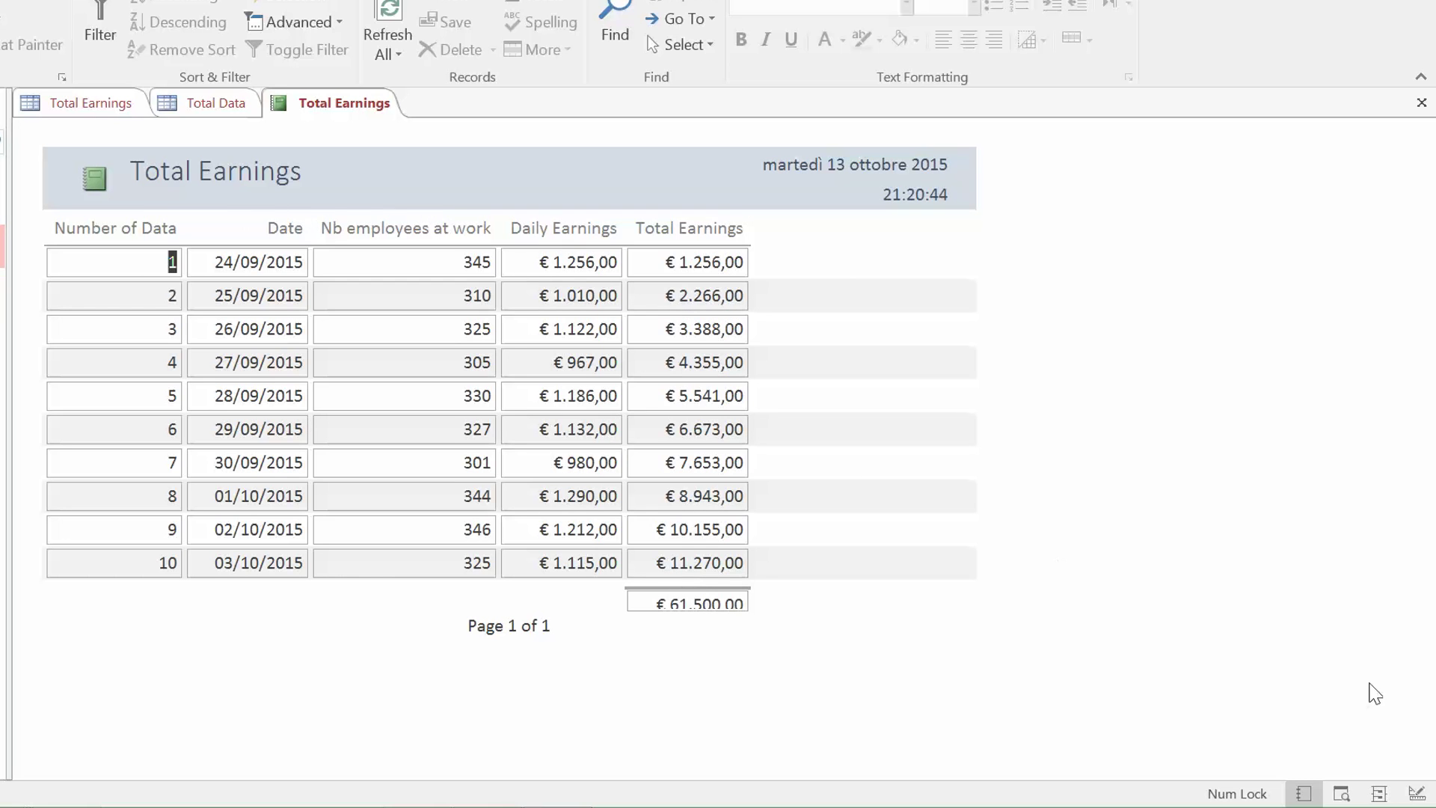
click(1341, 795)
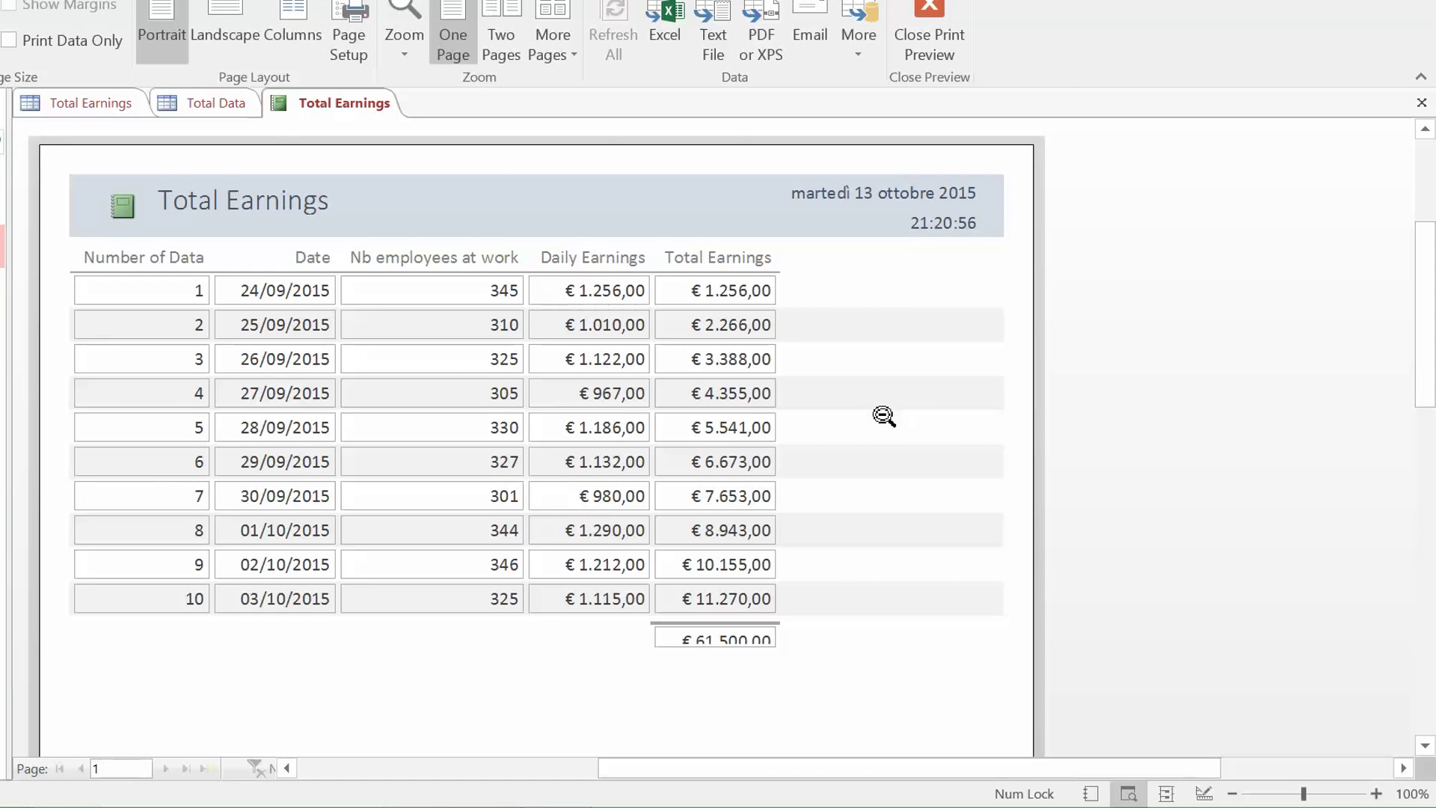
click(1166, 794)
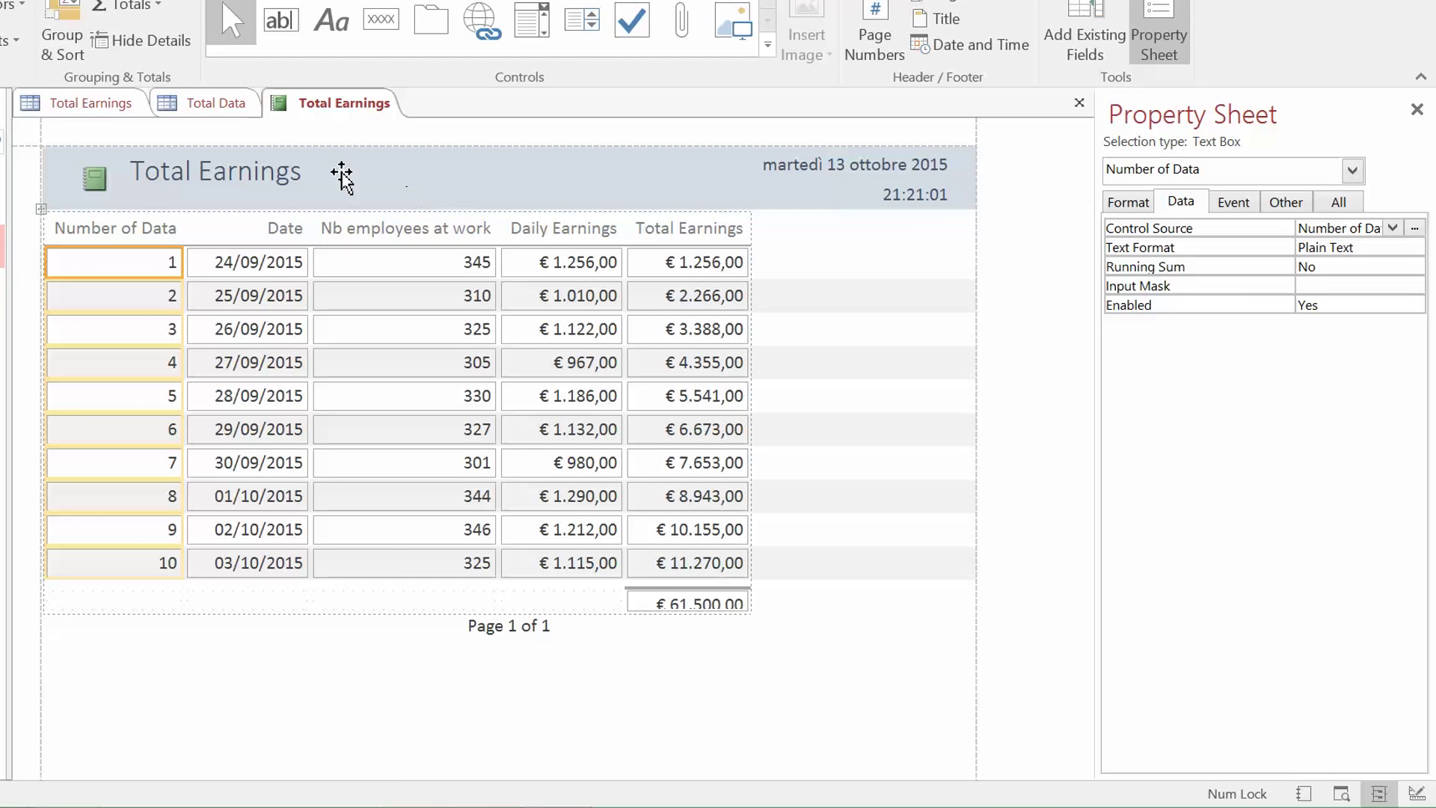
click(435, 276)
key(Down)
key(Down)
key(Down)
key(Down)
Step: In Design View, select the header's logo, Total Earnings title, date and time boxes
click(1417, 792)
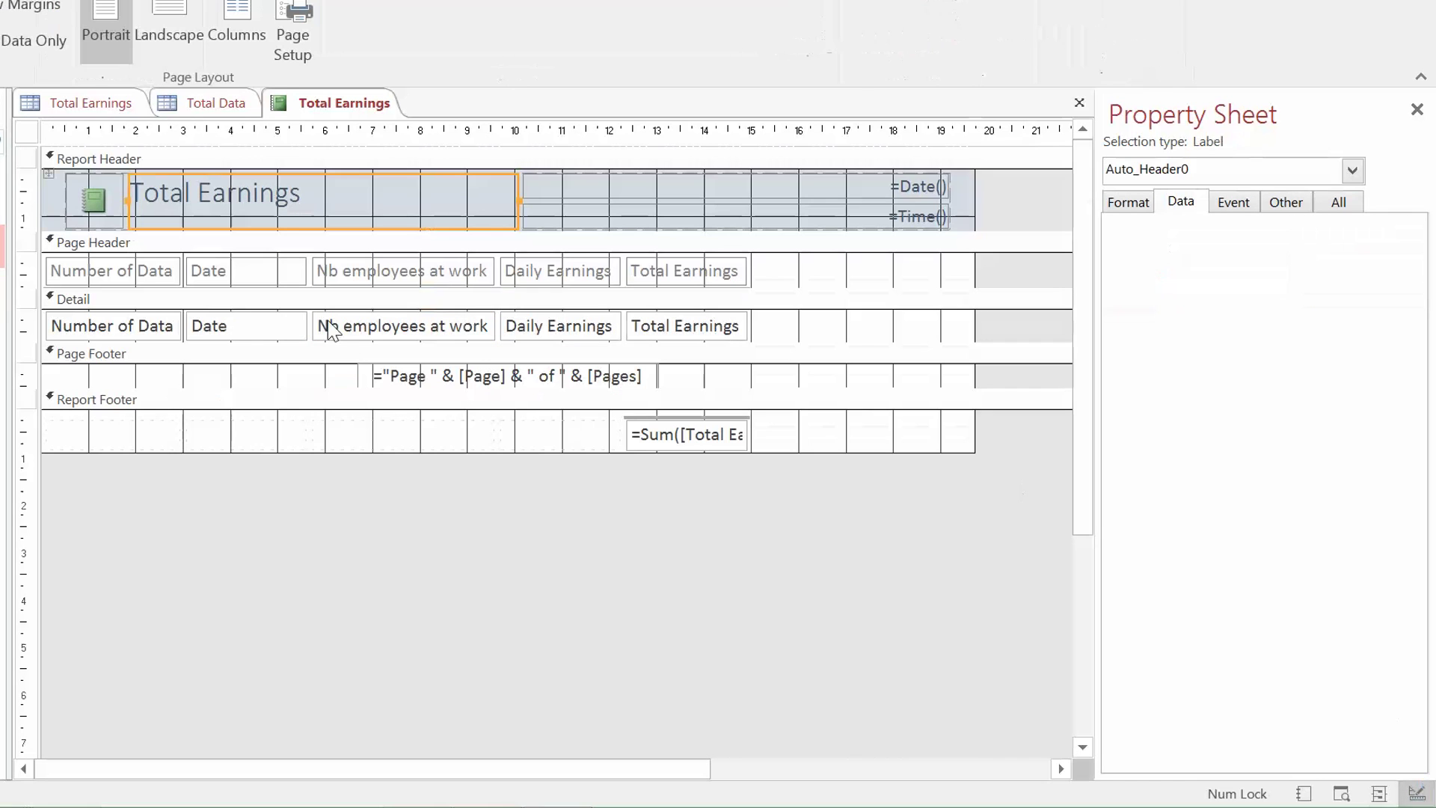
click(108, 204)
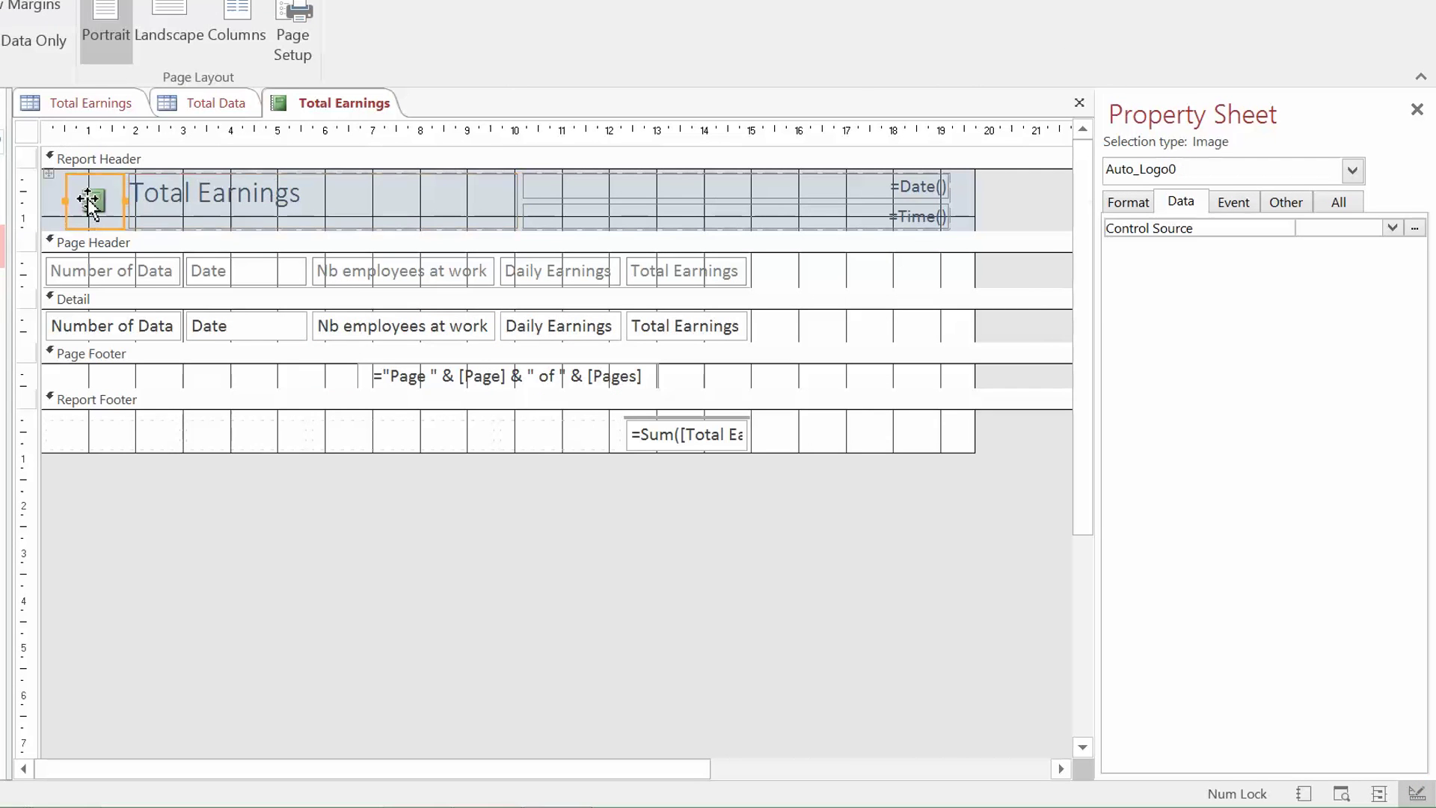
click(205, 206)
click(686, 183)
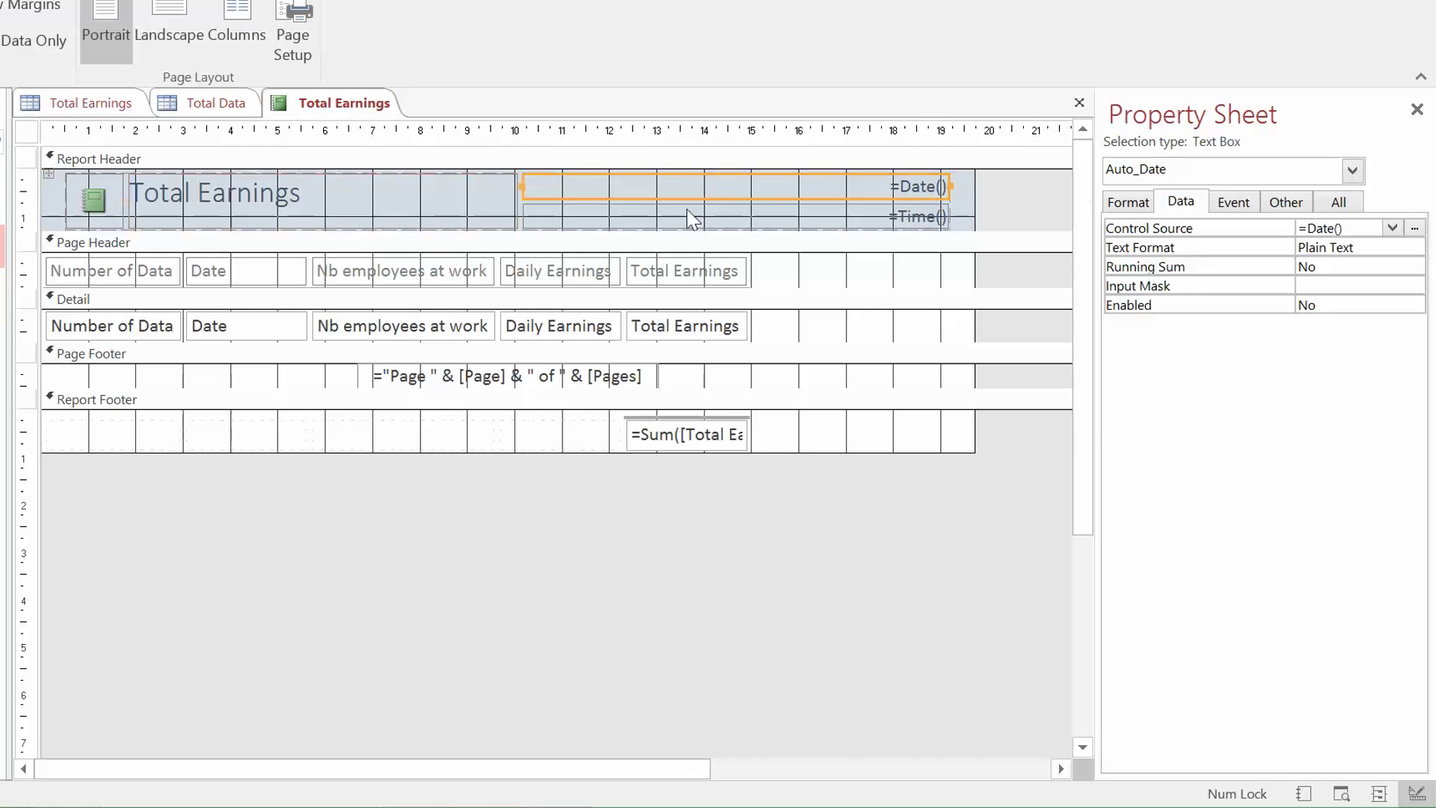
click(685, 218)
Step: Make the Page Header and Detail sections taller
click(600, 300)
drag(600, 300, 601, 315)
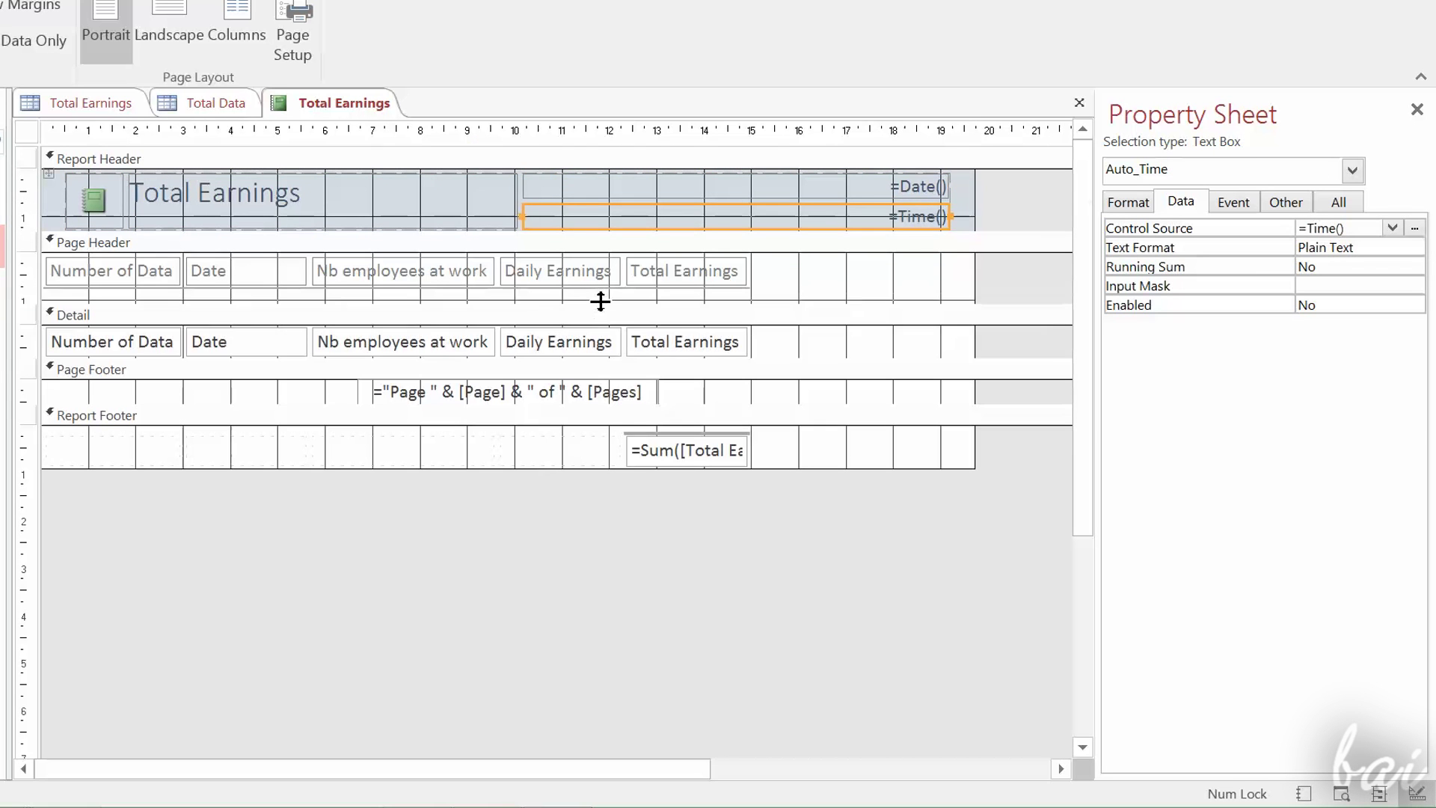
drag(487, 360, 506, 426)
click(507, 407)
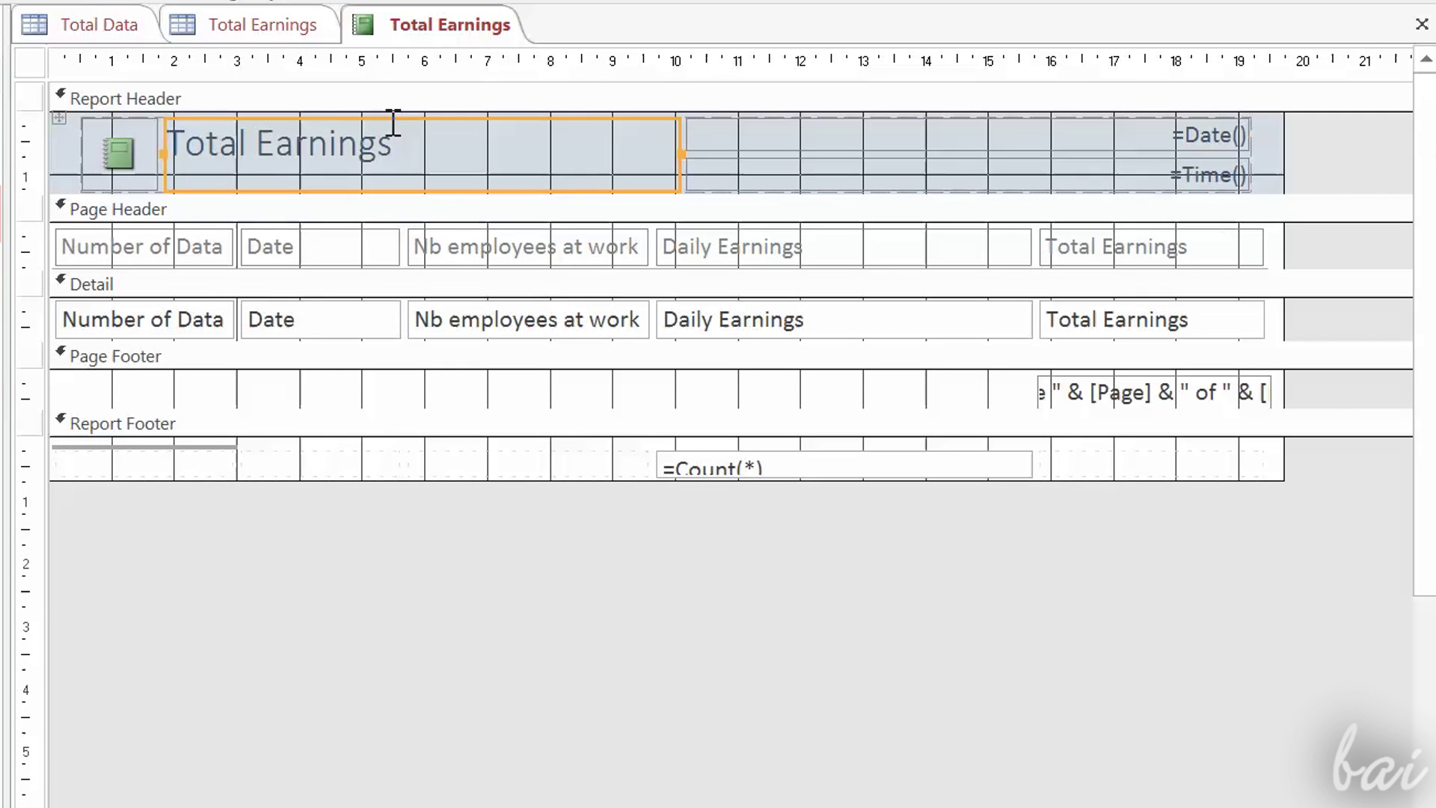
Step: Inspect the Report Header logo, Total Earnings title text, date box and time box
click(115, 157)
click(369, 138)
click(369, 138)
click(994, 146)
click(1062, 174)
Step: Inspect the Number of Data, Date, Nb employees at work, Daily Earnings and Total Earnings headings
click(191, 244)
click(269, 244)
click(243, 243)
click(469, 249)
click(469, 249)
drag(468, 249, 654, 246)
click(779, 243)
click(1166, 249)
Step: Check each Detail field box, then widen the page-number box leftward to reveal its expression
click(146, 318)
click(296, 323)
click(546, 323)
click(725, 323)
click(1108, 329)
click(1093, 395)
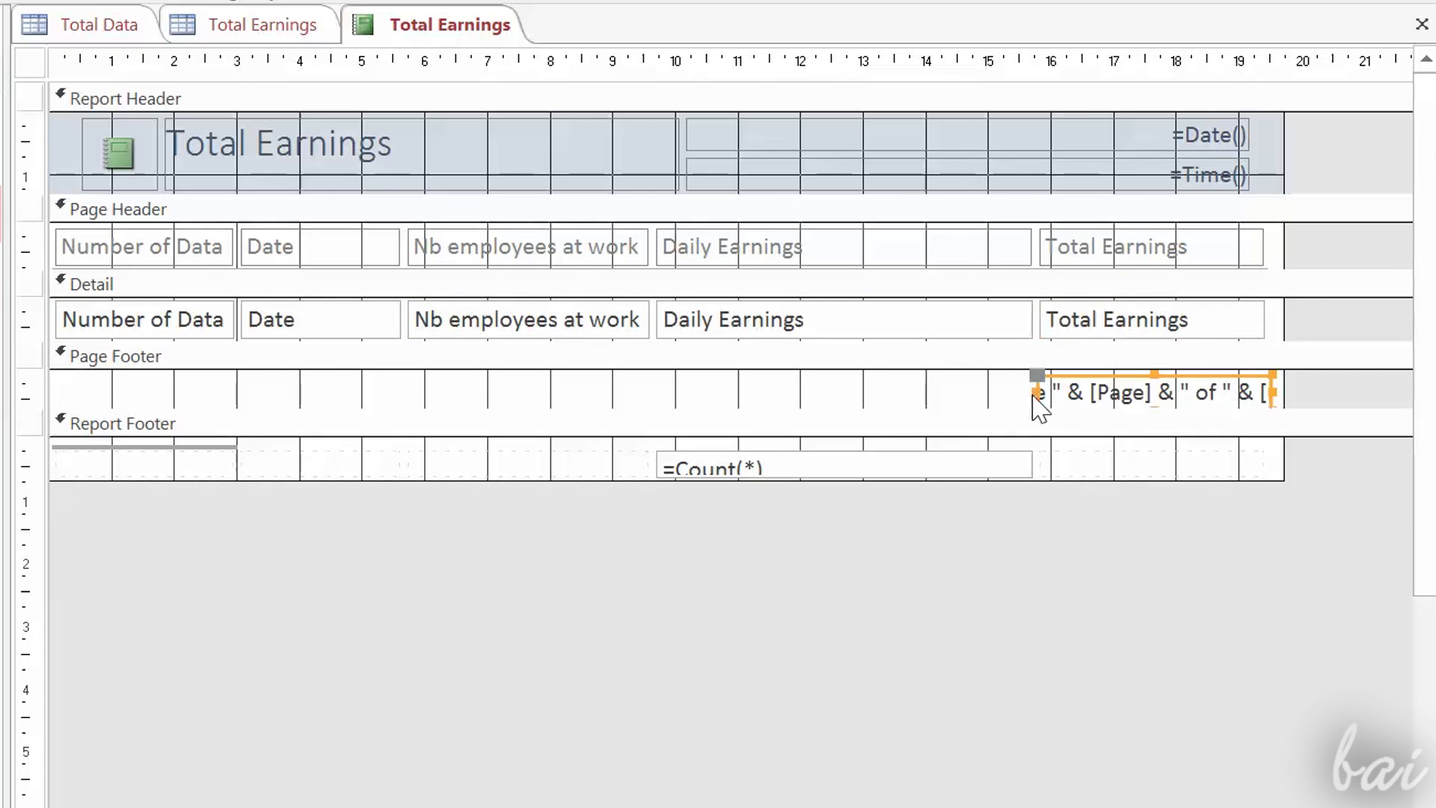
drag(1033, 390, 846, 403)
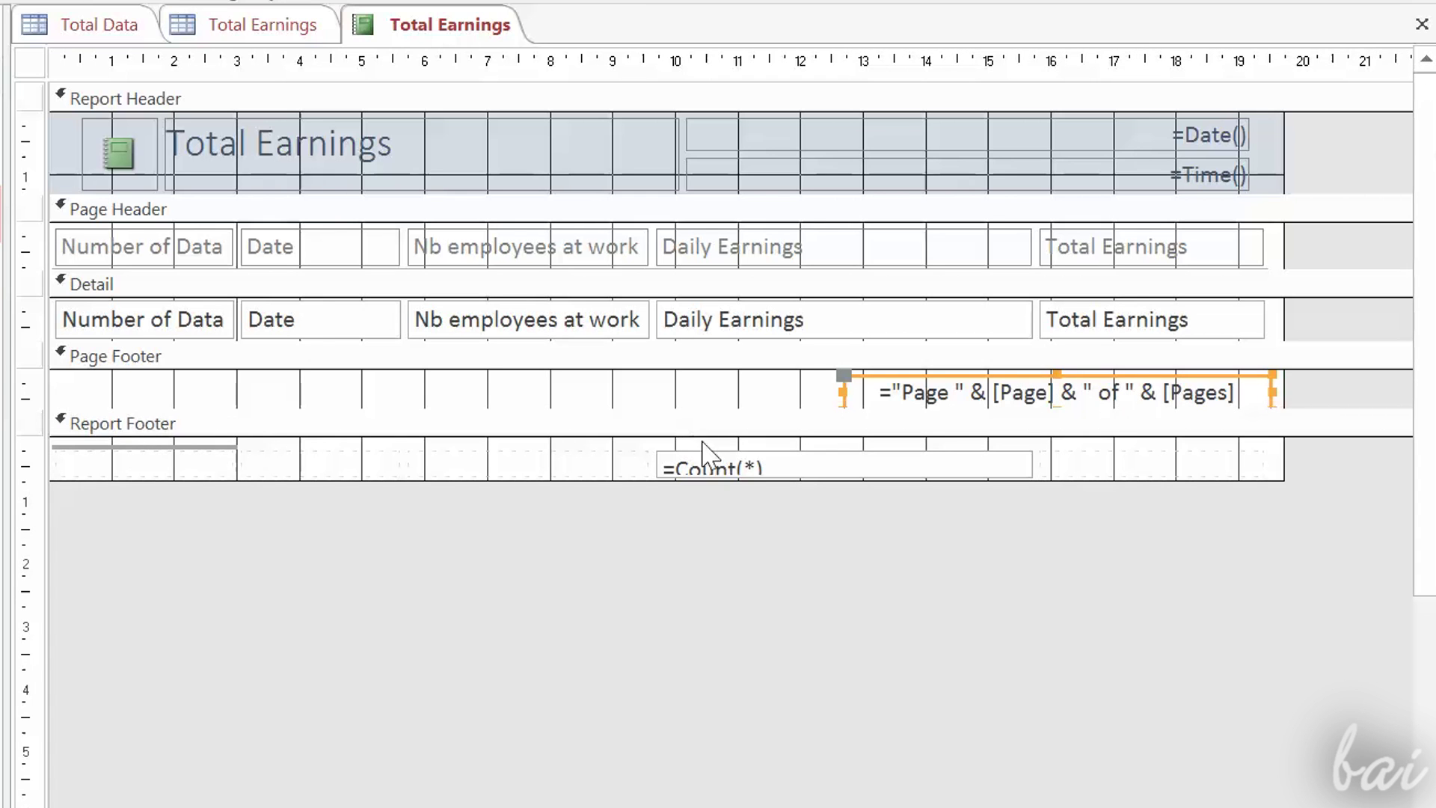
click(731, 467)
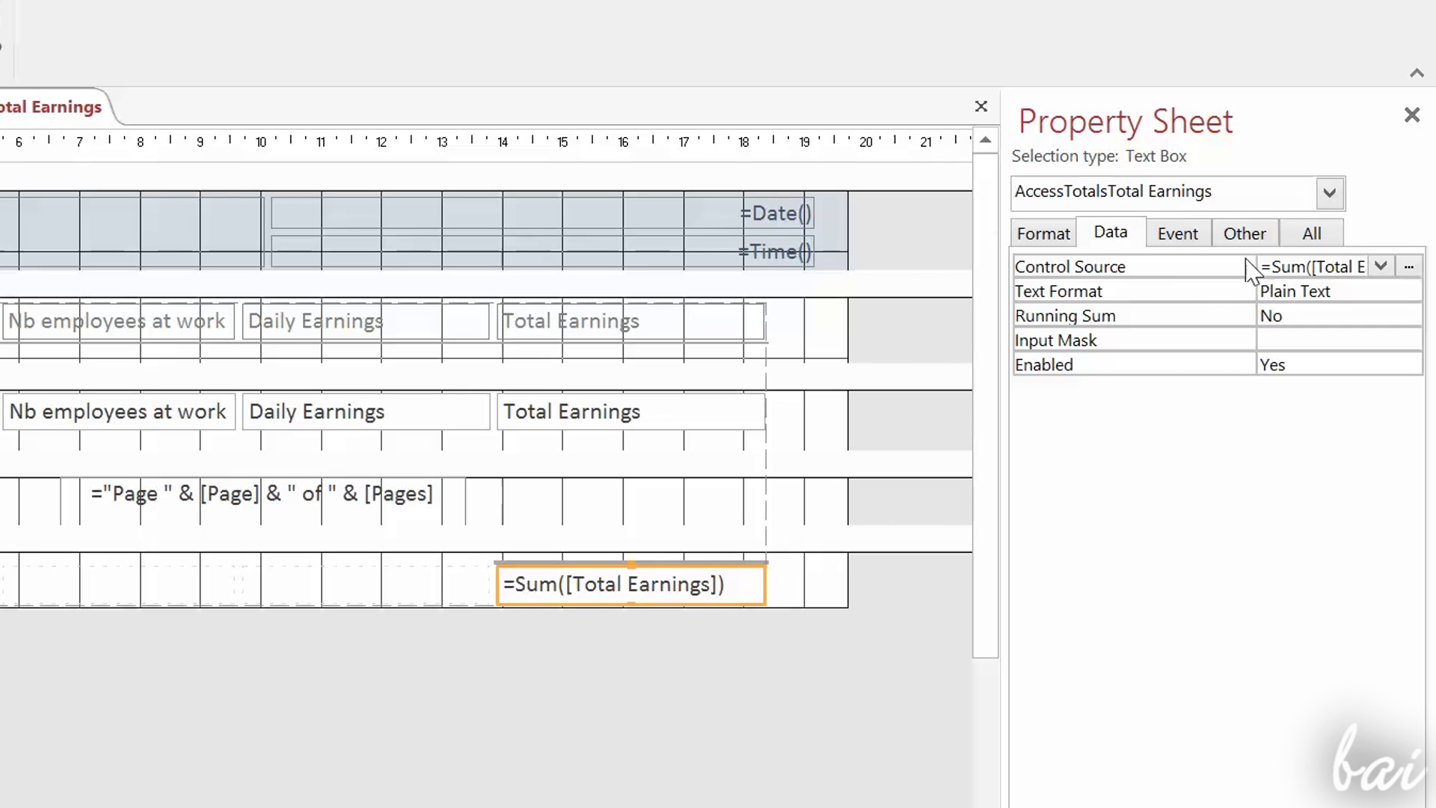
drag(1254, 264, 1182, 281)
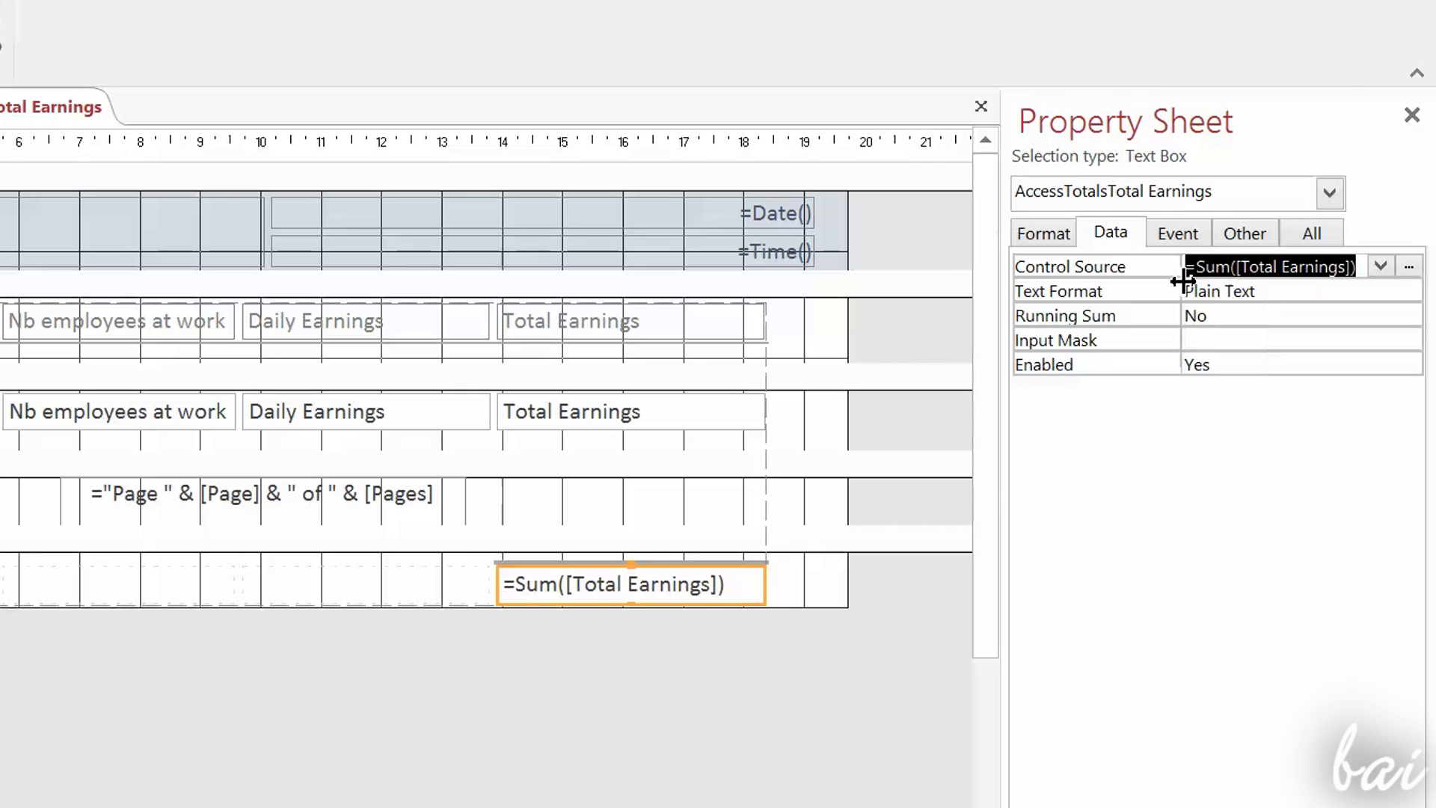
click(1411, 266)
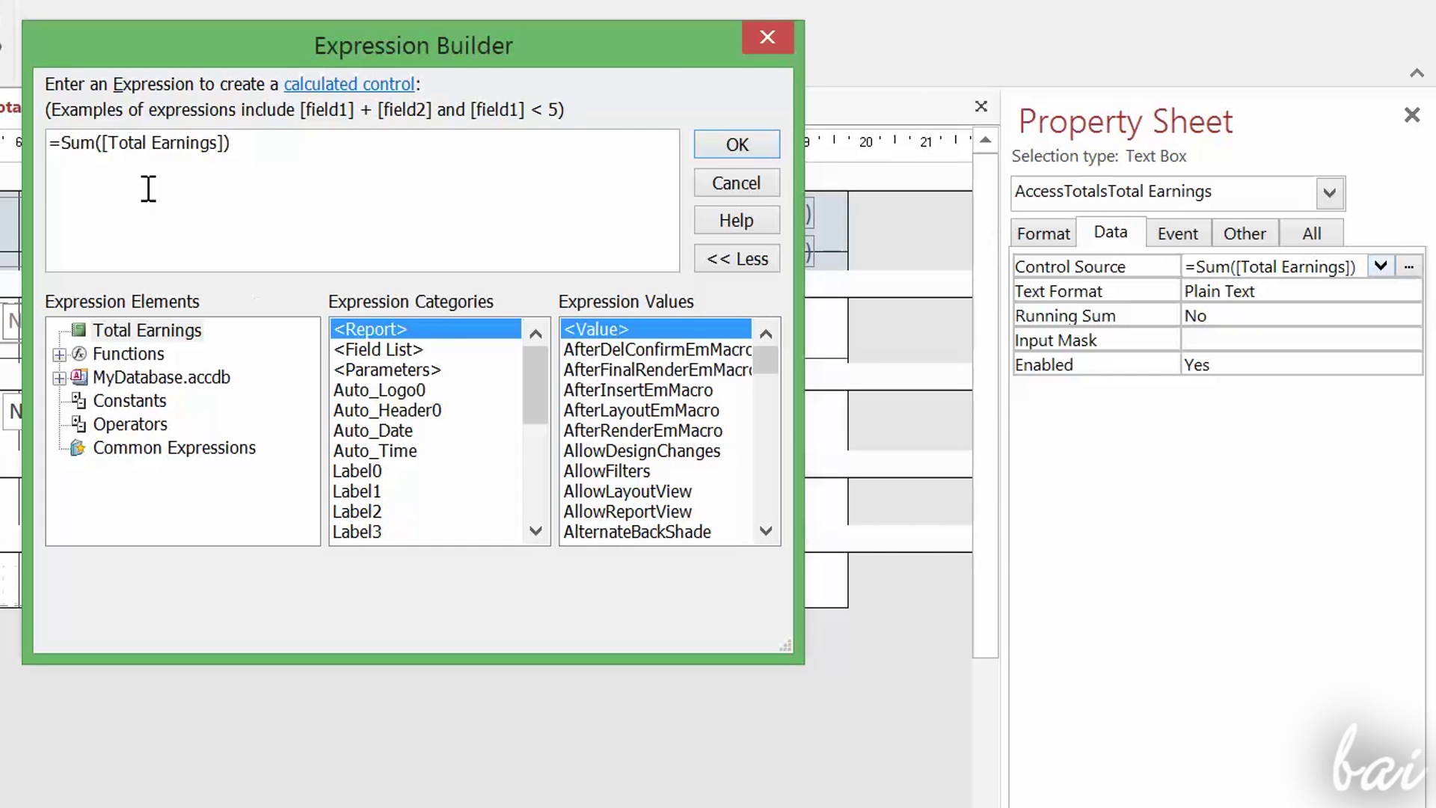
drag(50, 142, 239, 143)
click(267, 143)
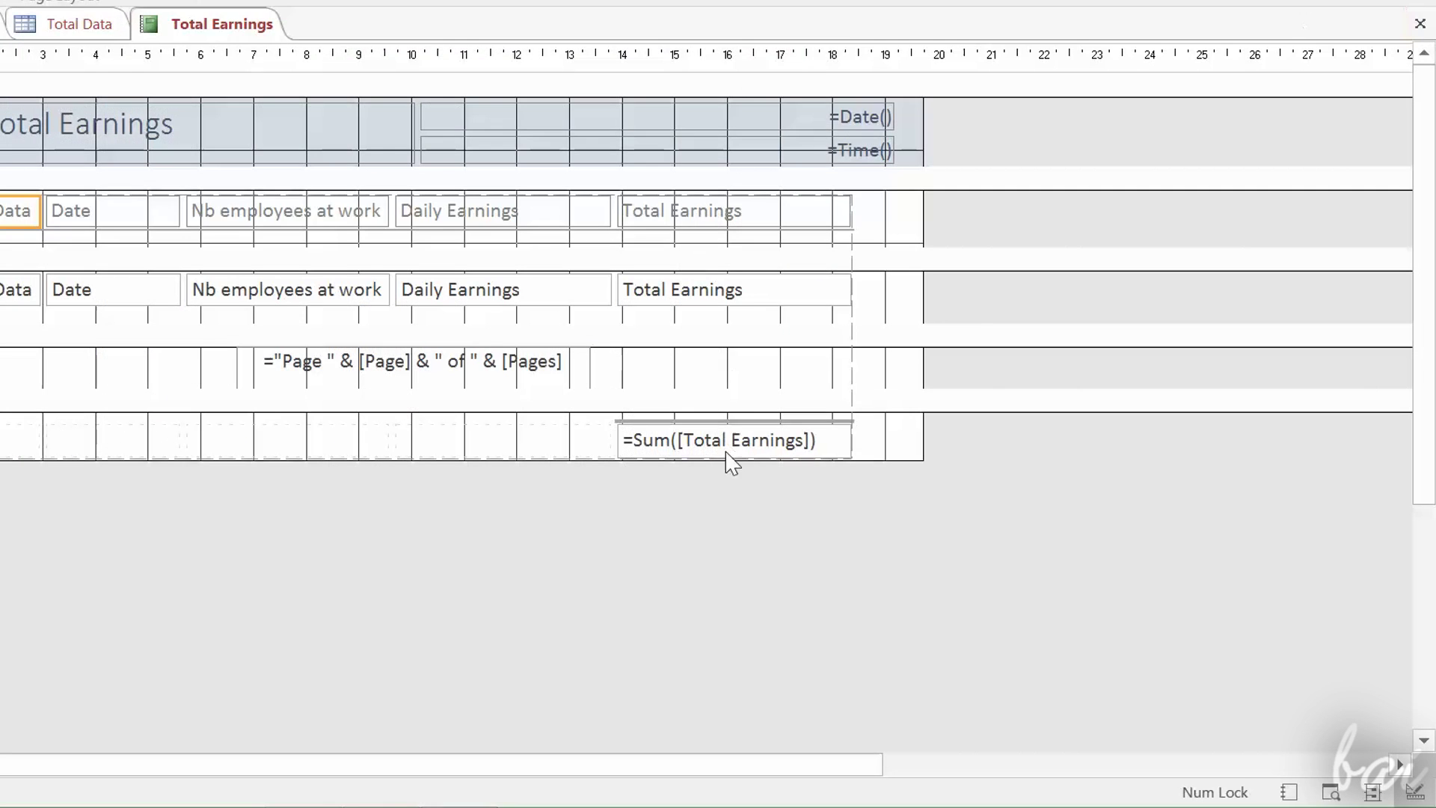
click(730, 439)
right_click(731, 438)
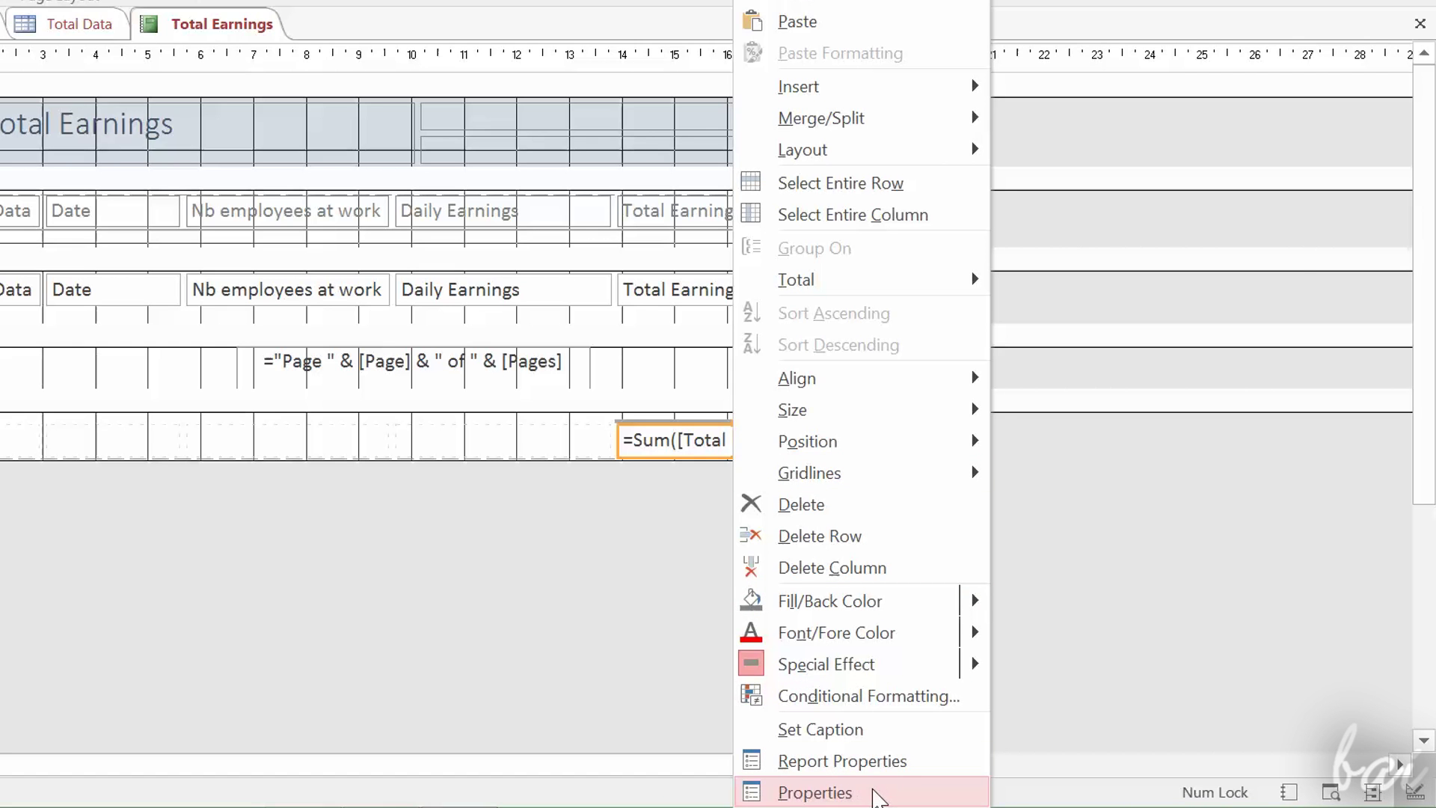
click(815, 791)
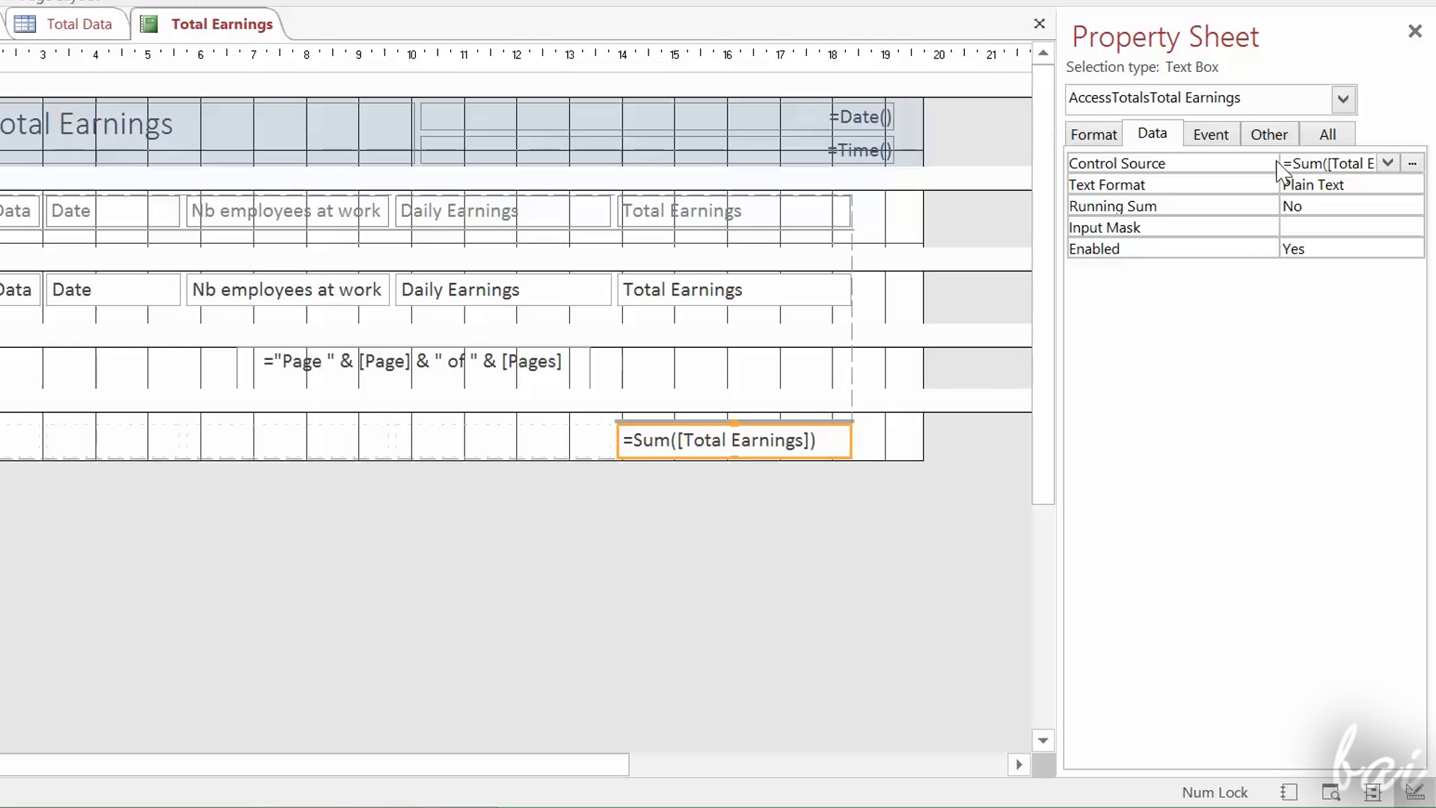
drag(1278, 162, 1215, 175)
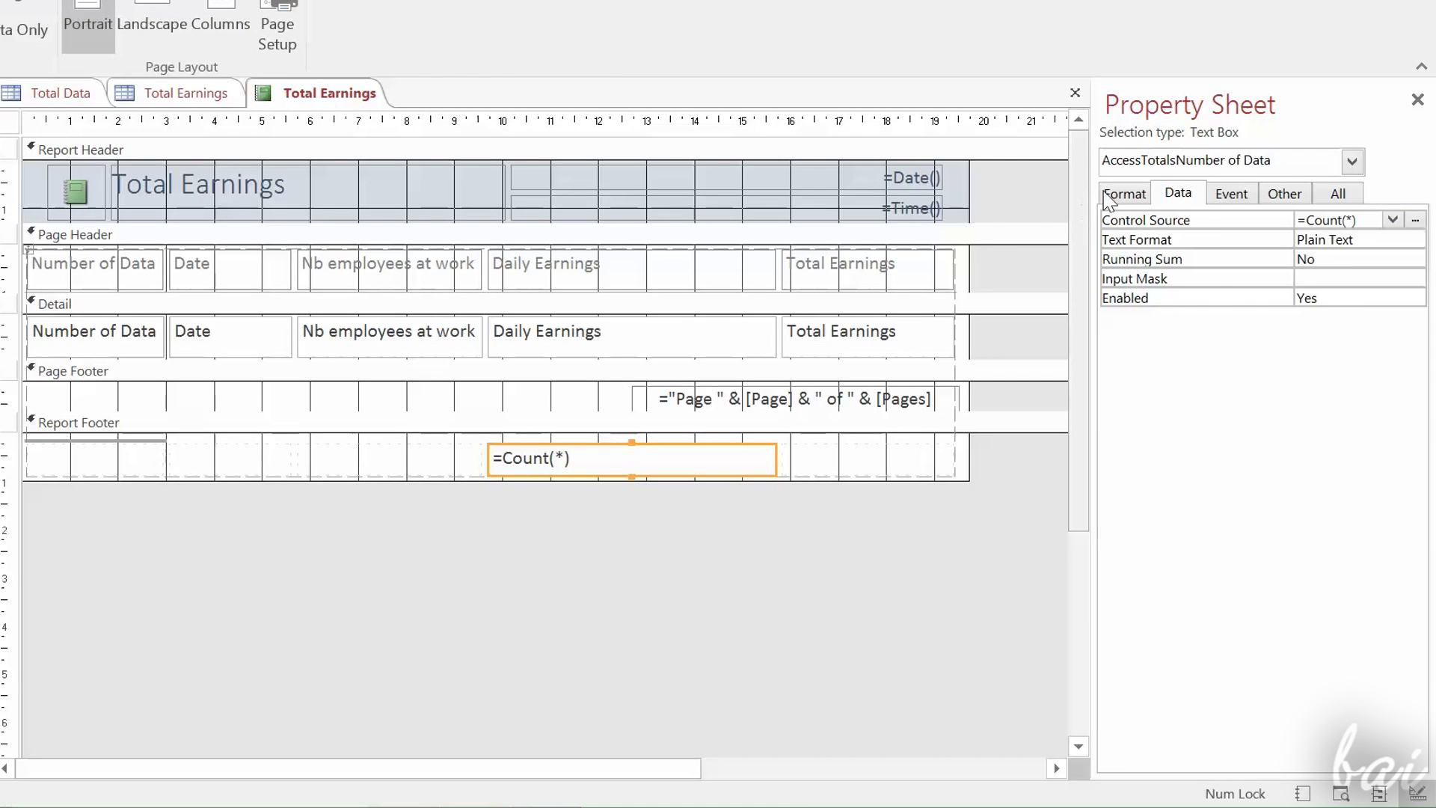
click(1090, 135)
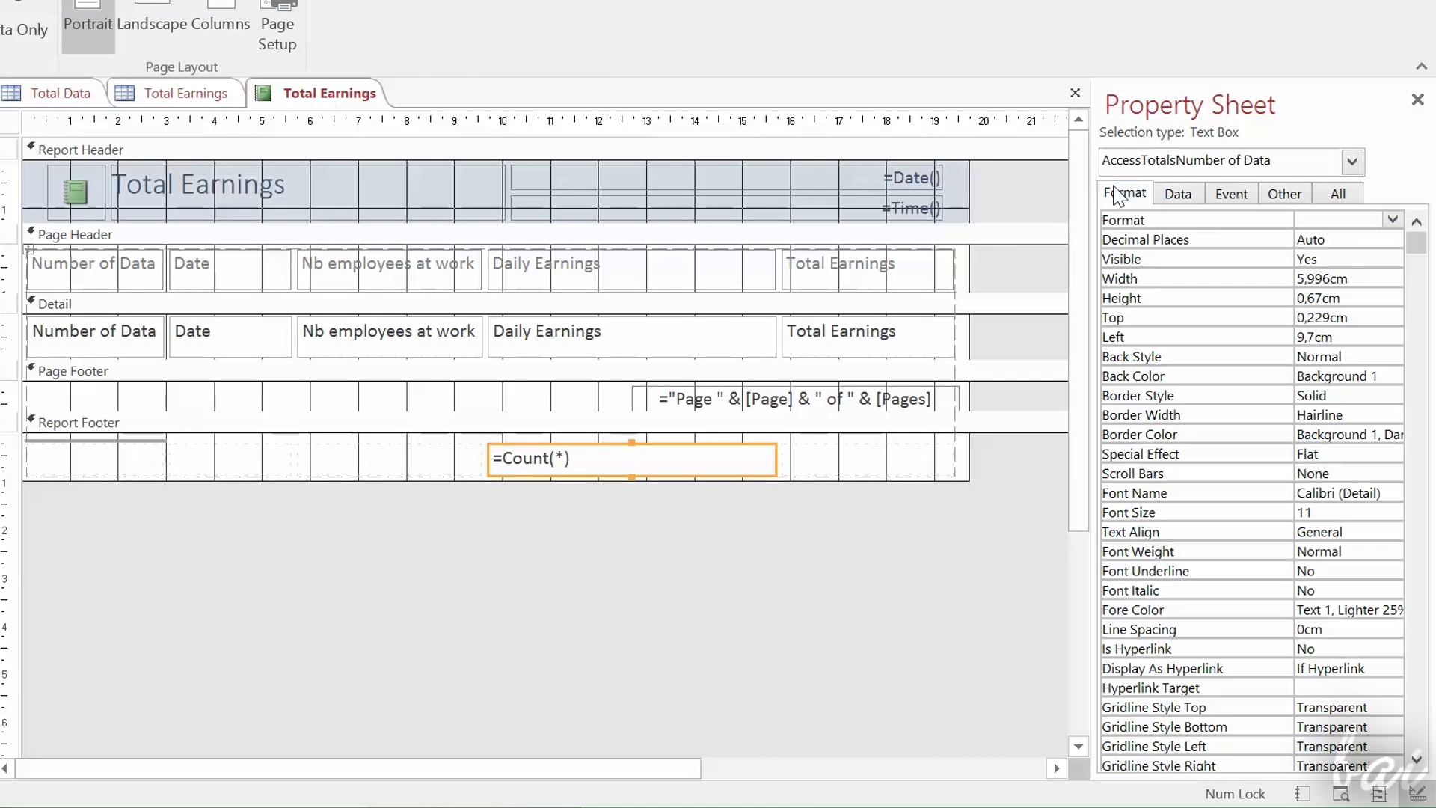
click(69, 194)
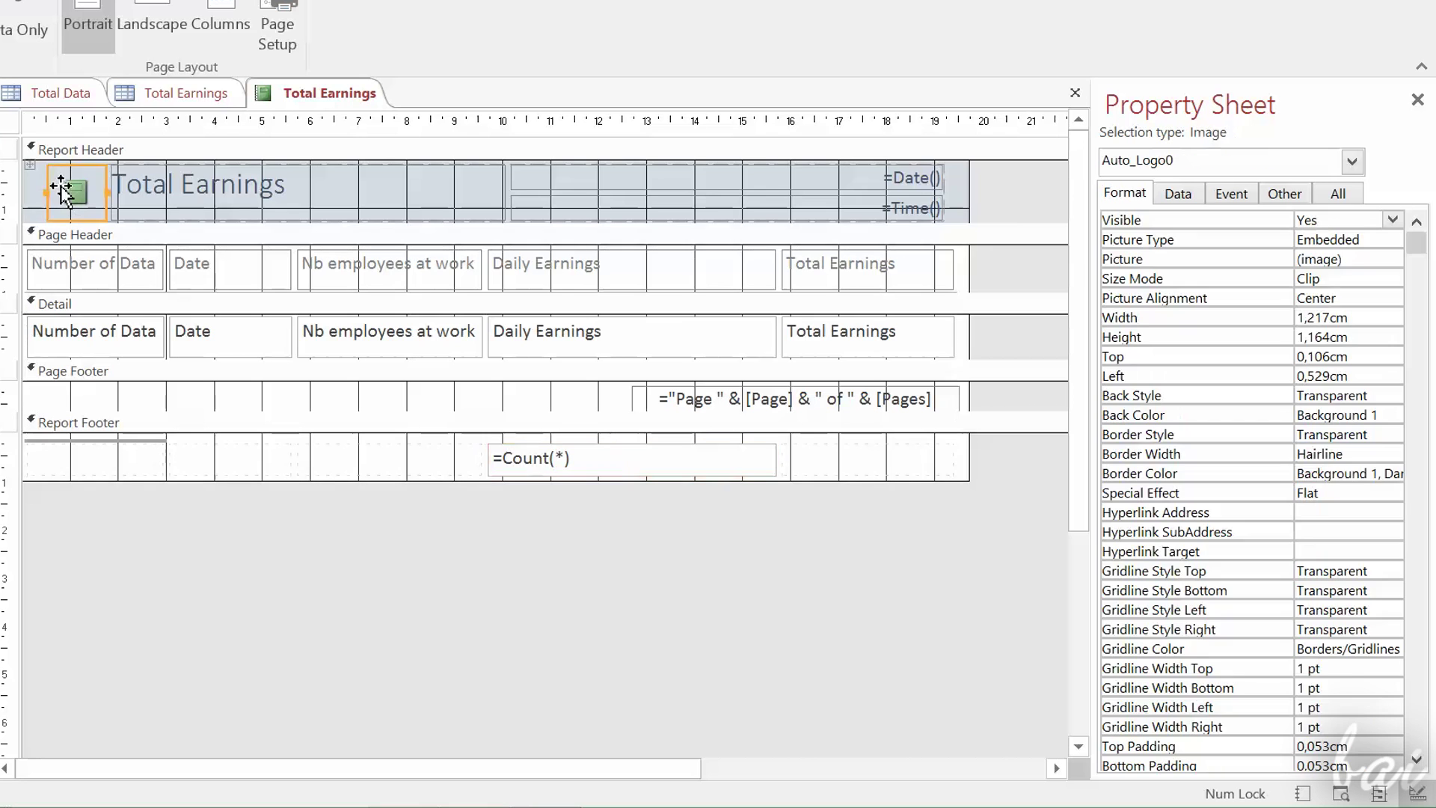
click(191, 214)
click(234, 264)
click(391, 338)
click(709, 408)
click(717, 456)
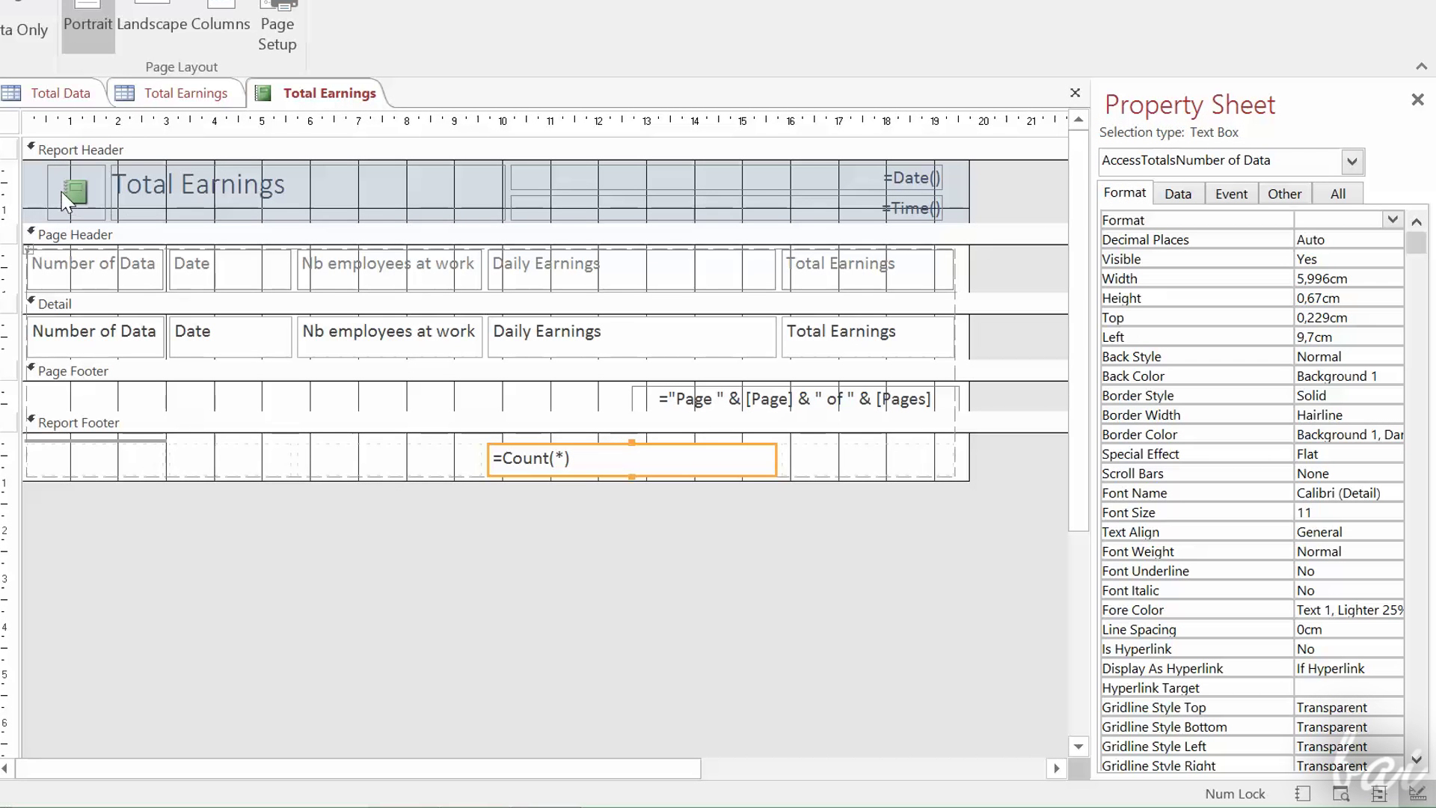
click(65, 200)
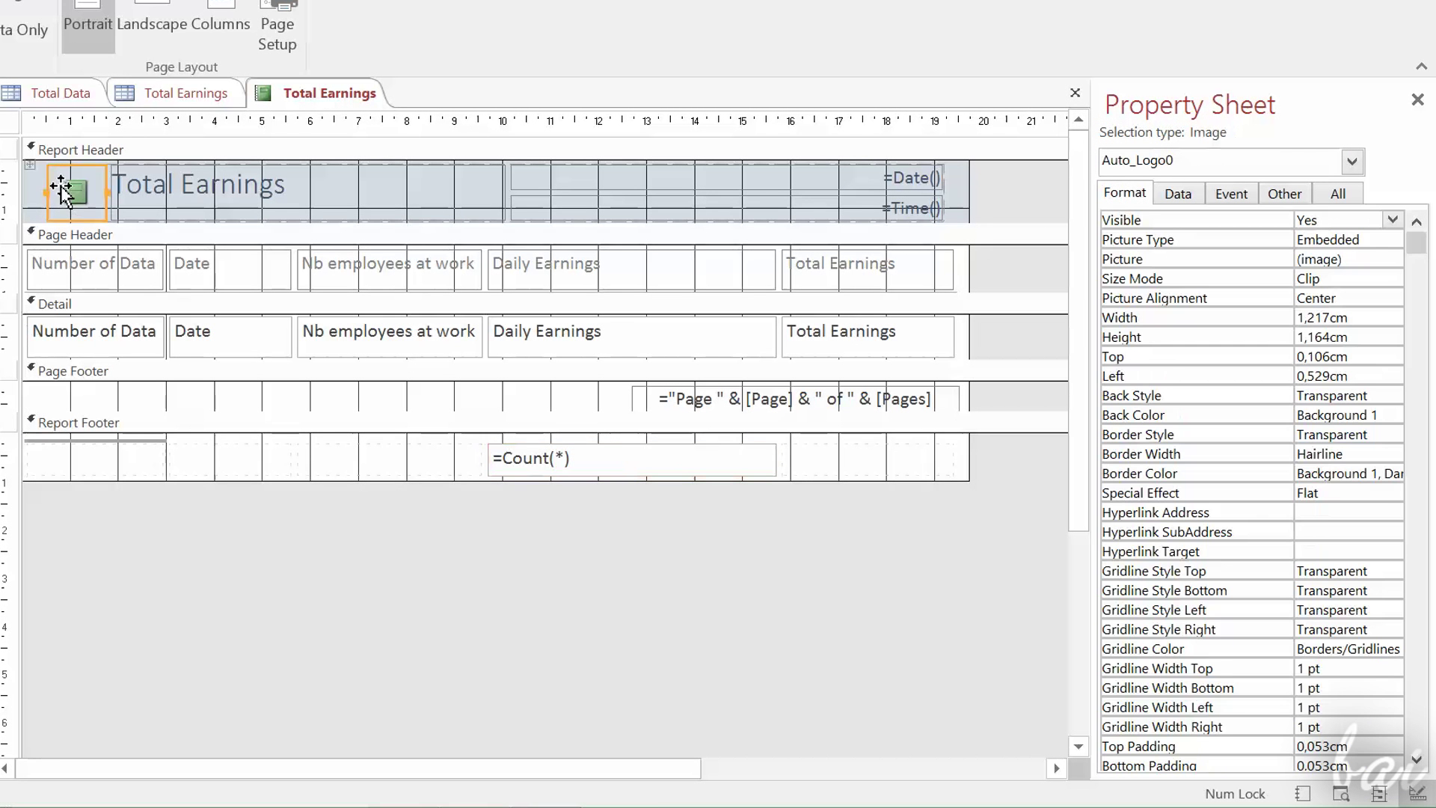
click(206, 214)
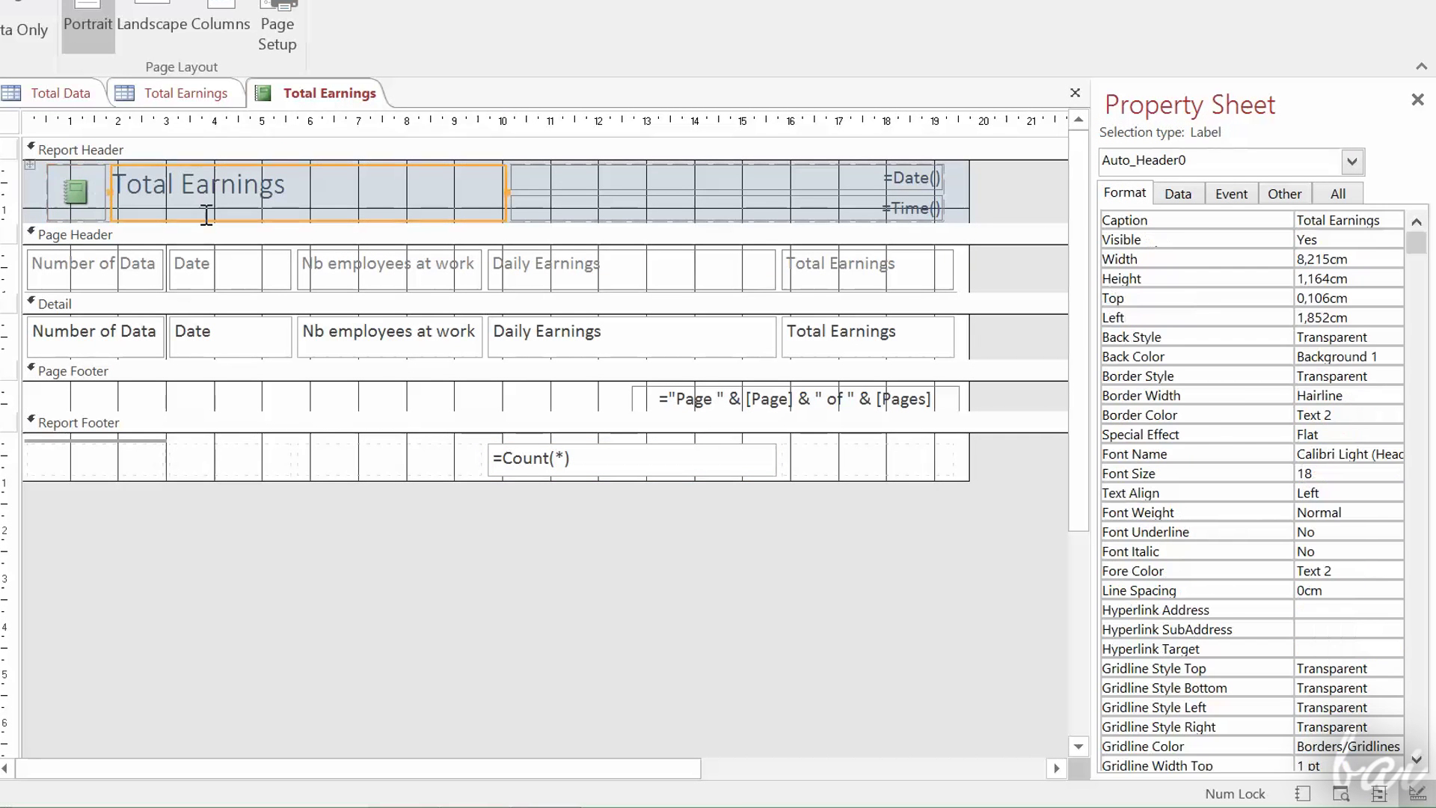
click(228, 267)
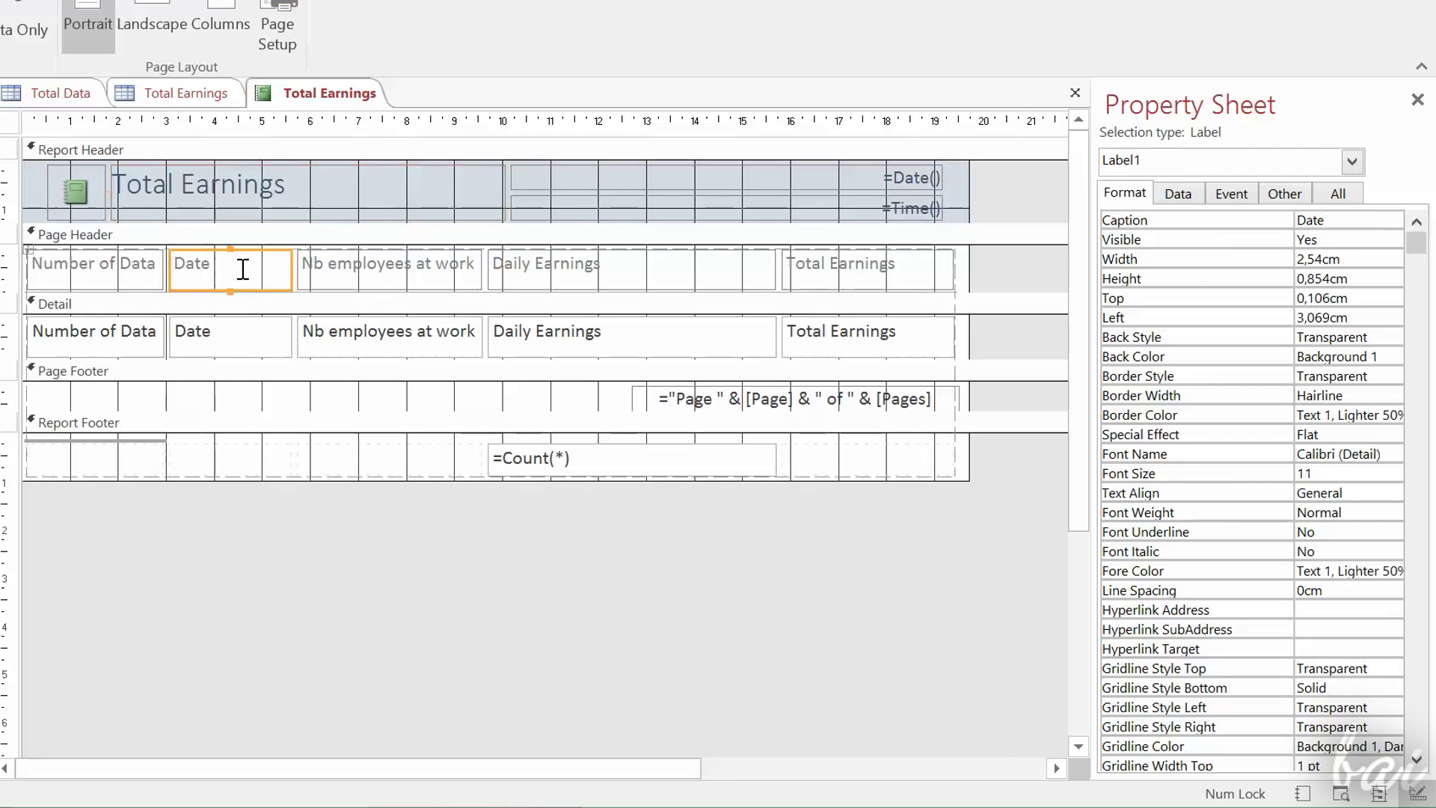
click(377, 328)
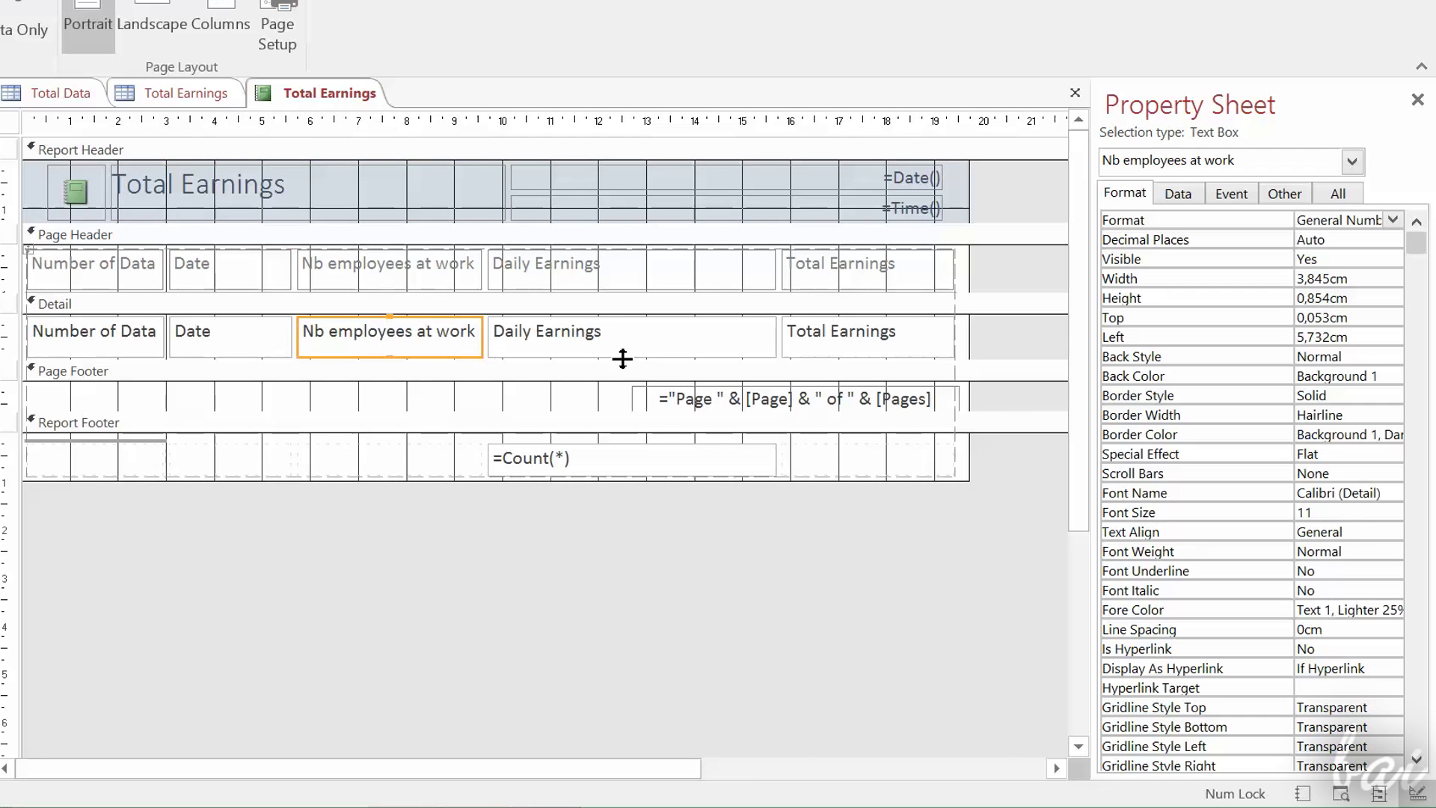
click(712, 406)
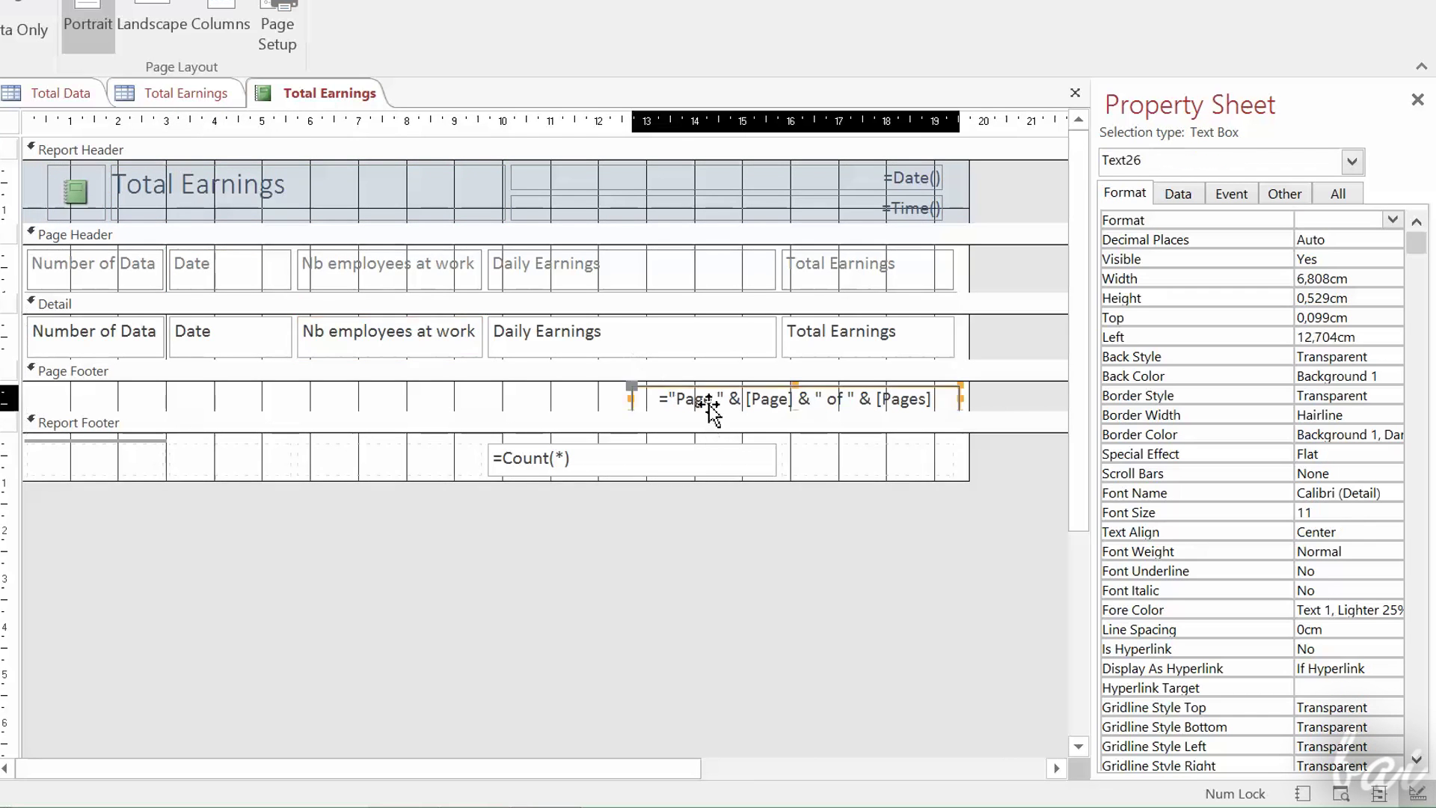
click(717, 459)
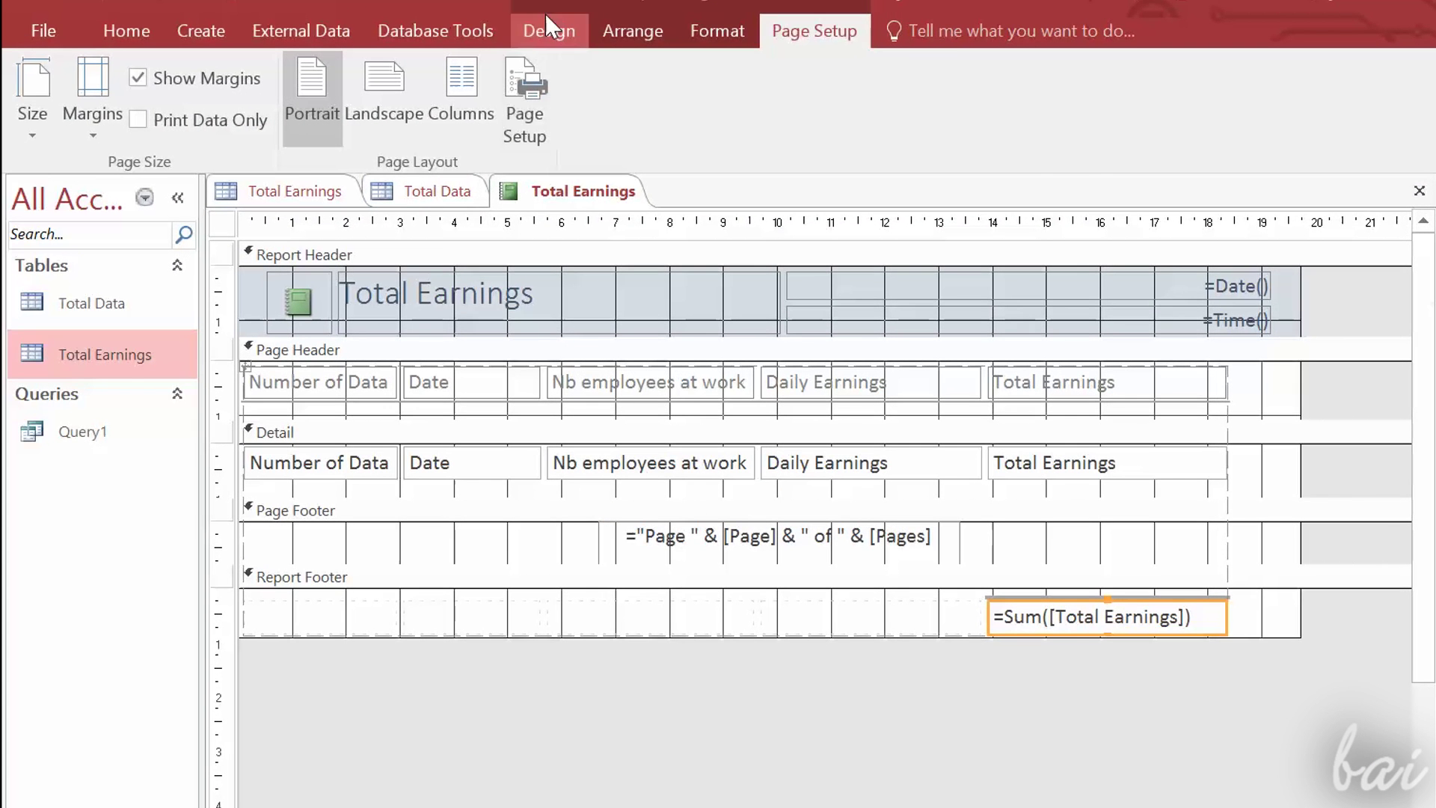
Step: Draw a new unbound text box below the Report Footer
click(550, 31)
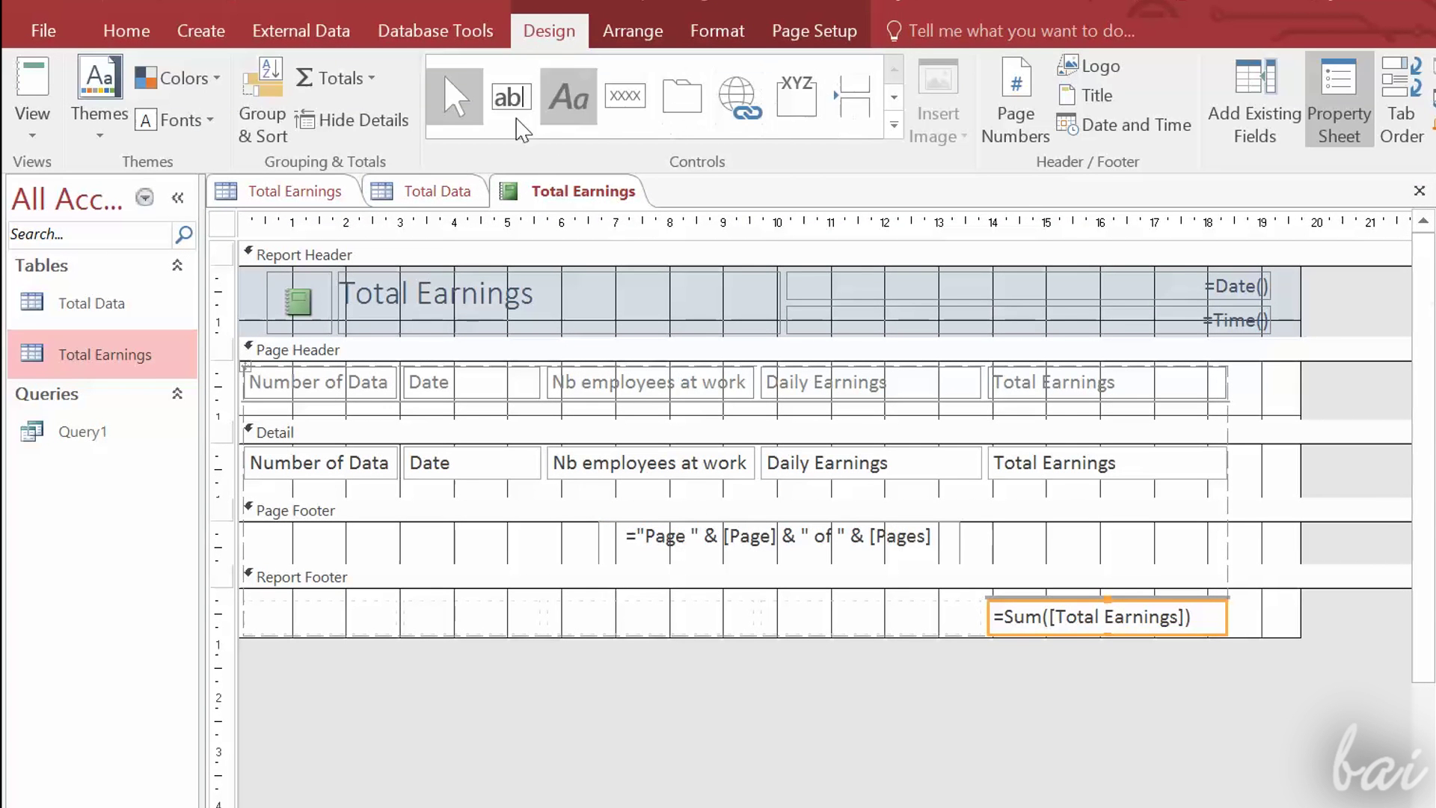
click(511, 95)
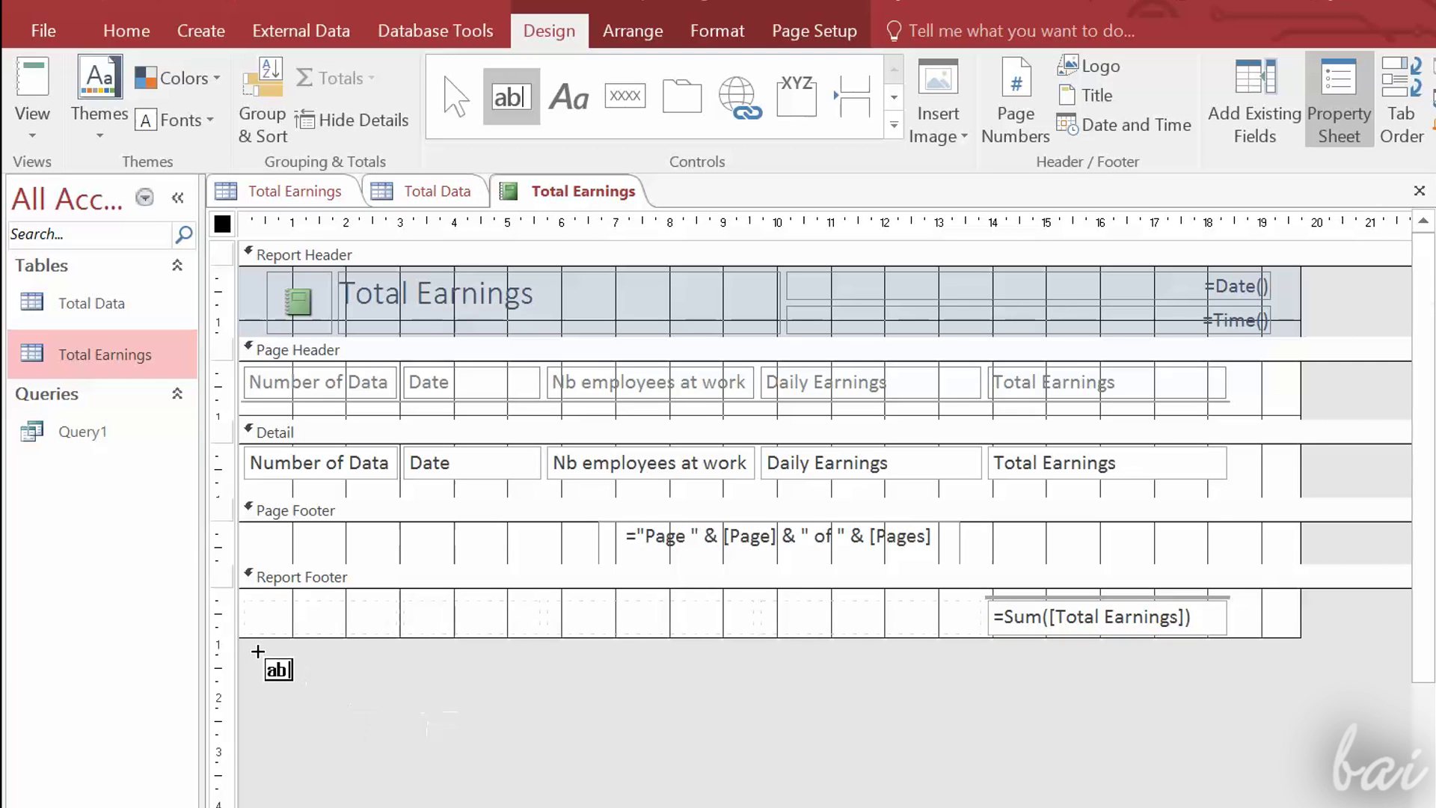
drag(260, 653, 471, 707)
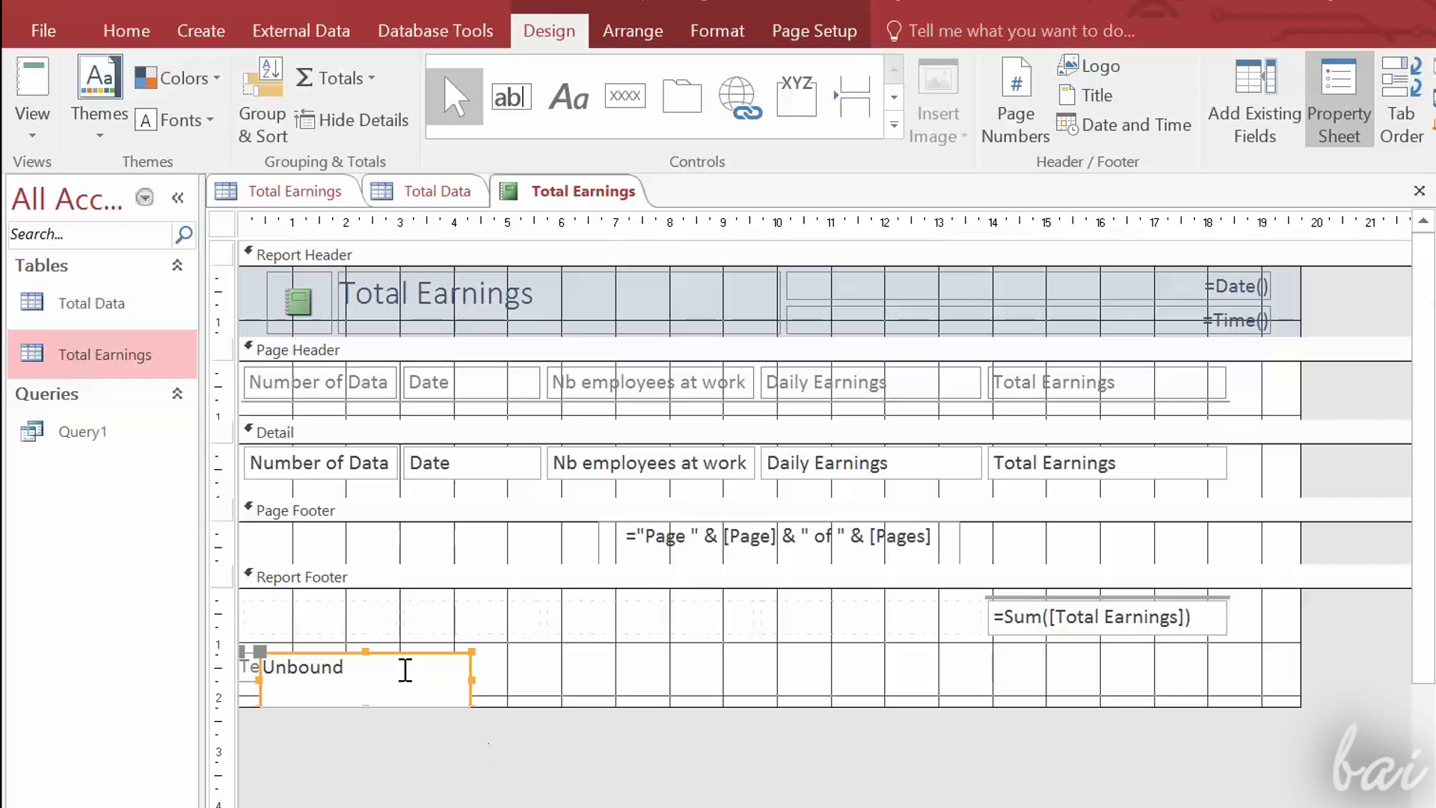
drag(429, 655, 431, 658)
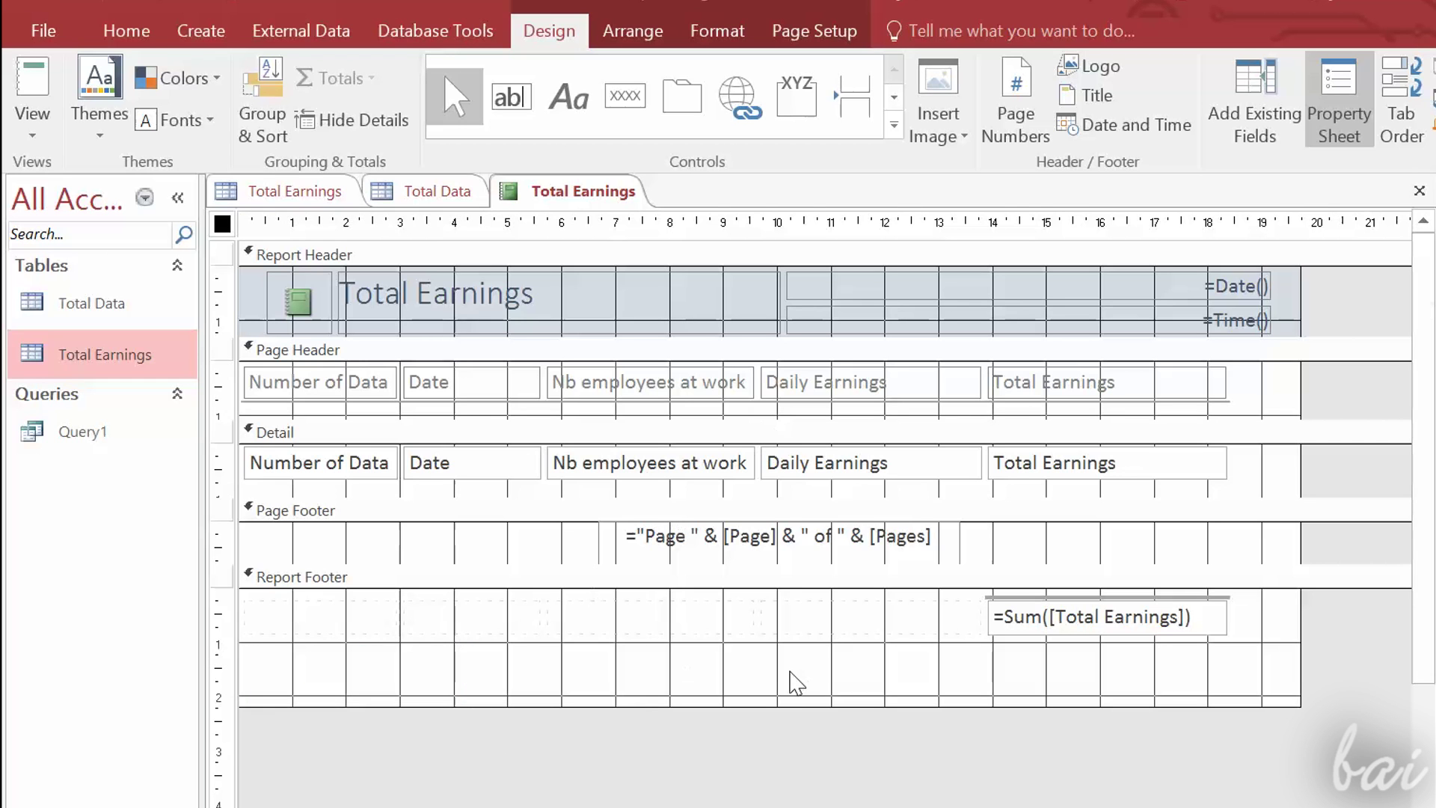
Step: Shorten the Report Footer and Page Header sections and move the header's logo, title and date block
drag(775, 706, 780, 647)
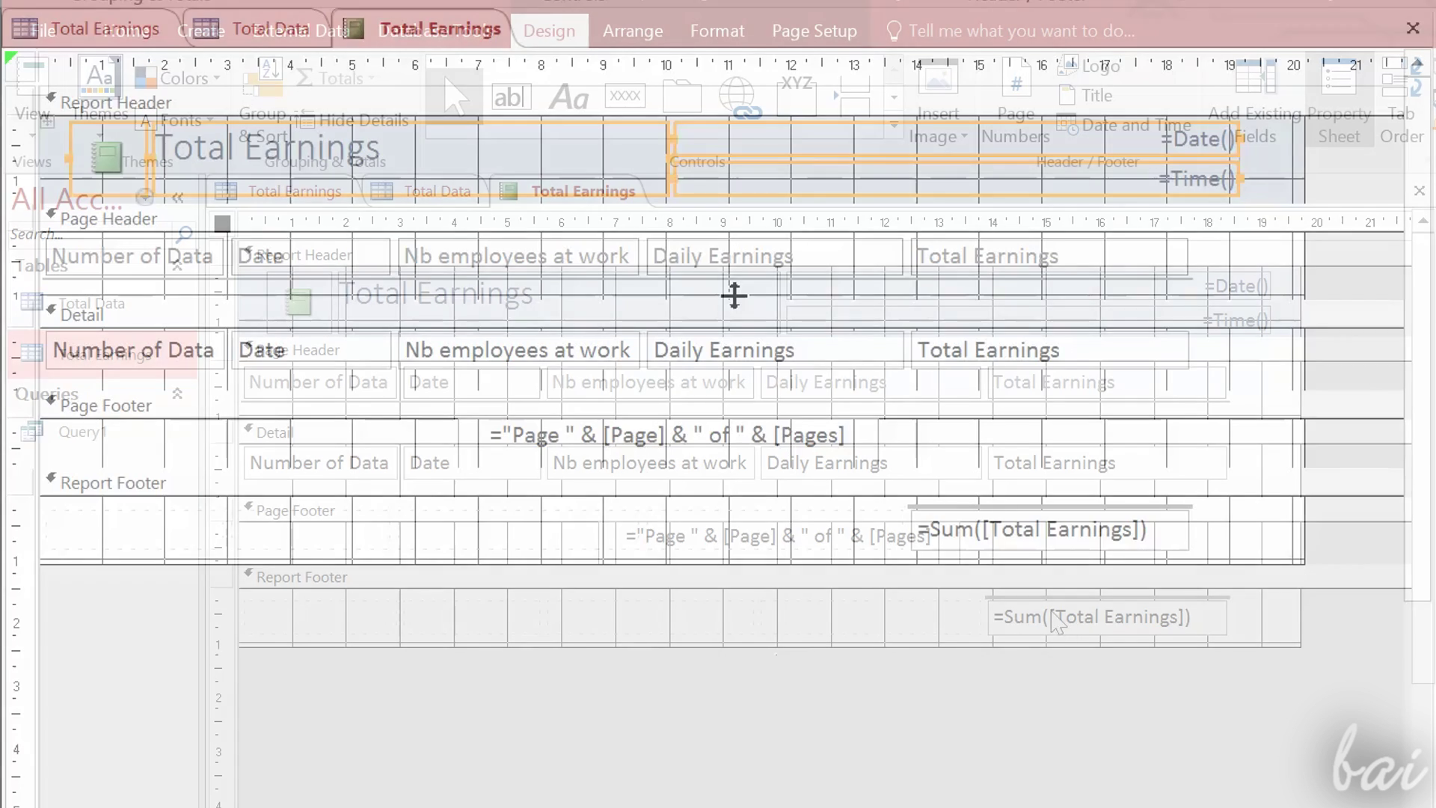
mouse_move(836, 420)
mouse_down()
mouse_move(839, 473)
mouse_move(828, 423)
mouse_up()
drag(725, 300, 727, 290)
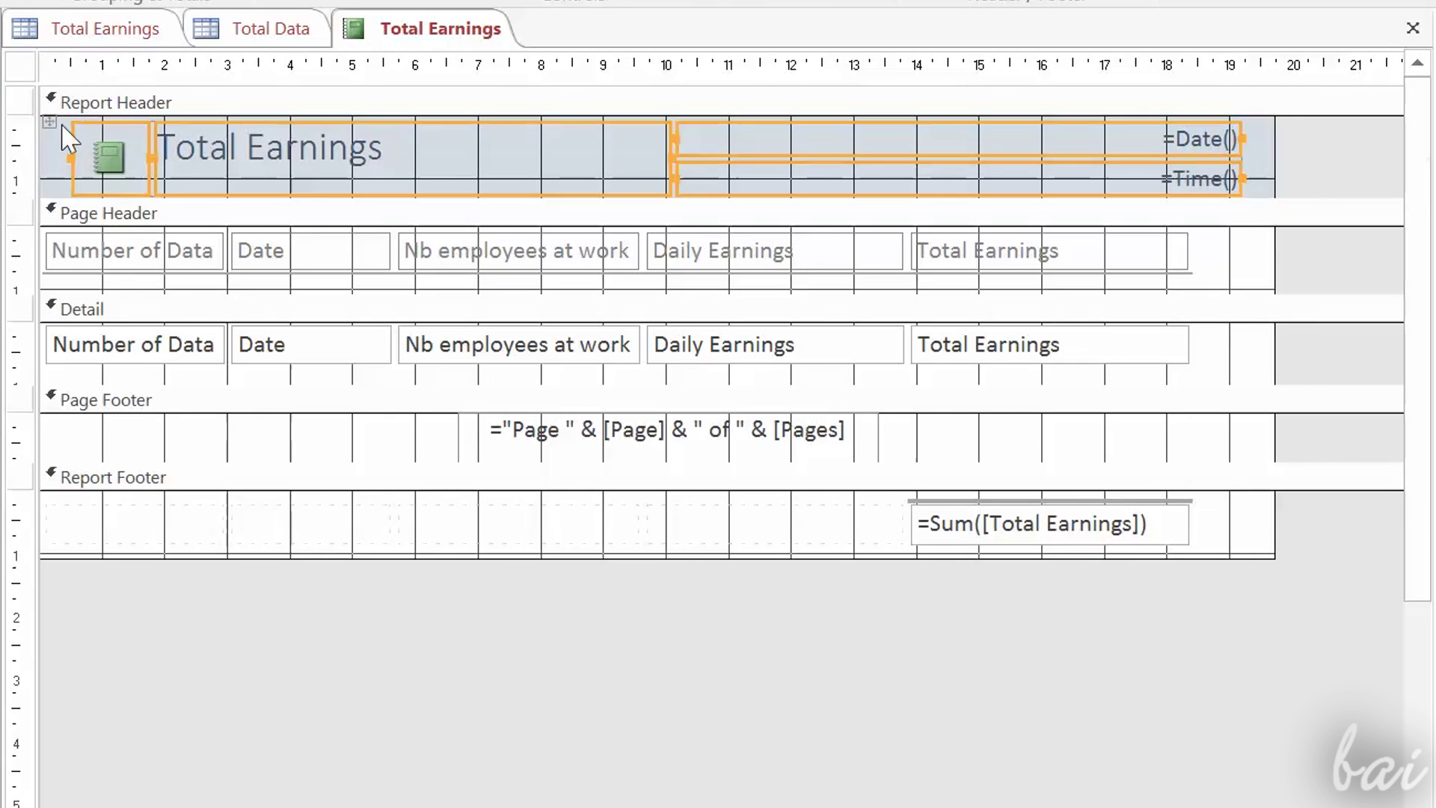
drag(45, 120, 119, 150)
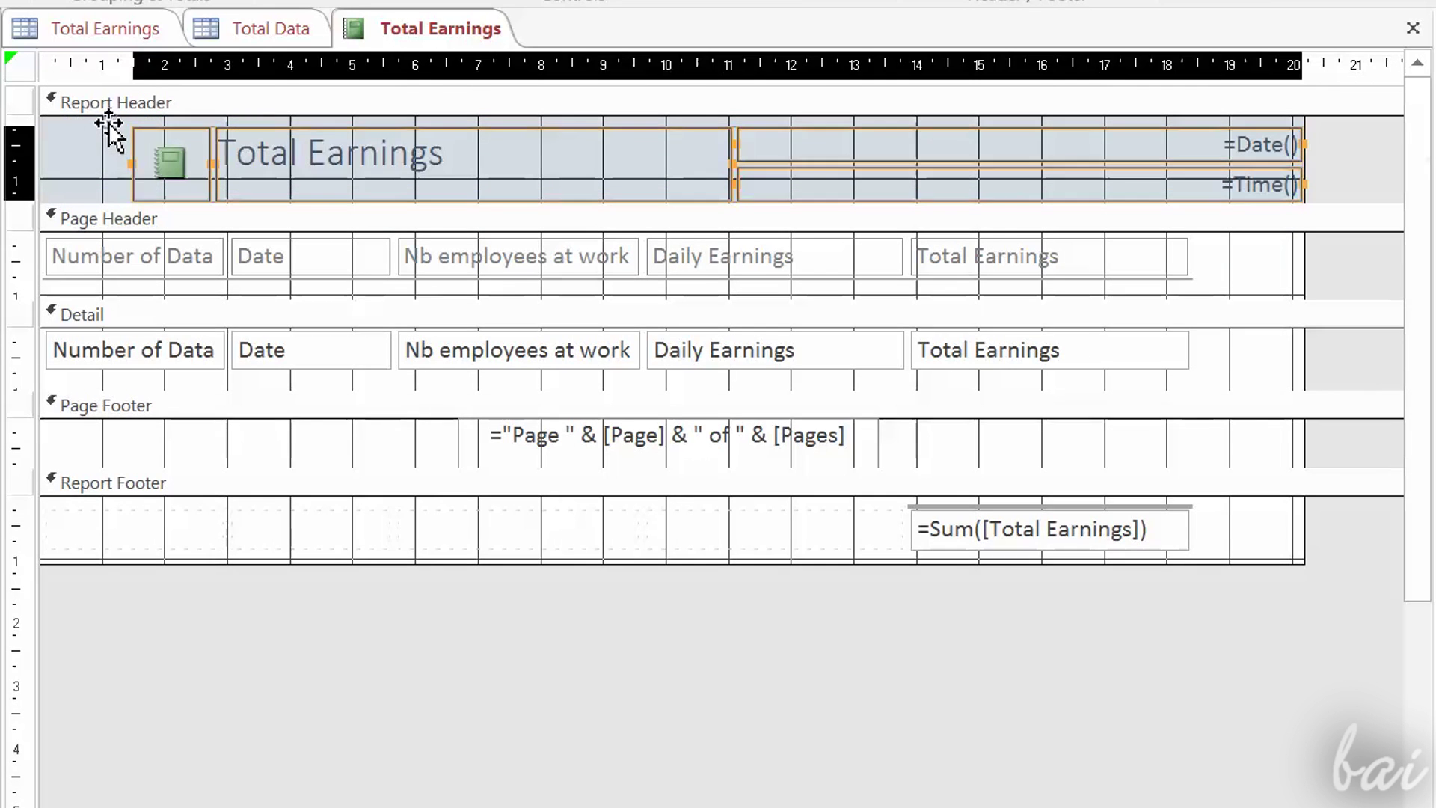
drag(50, 120, 48, 122)
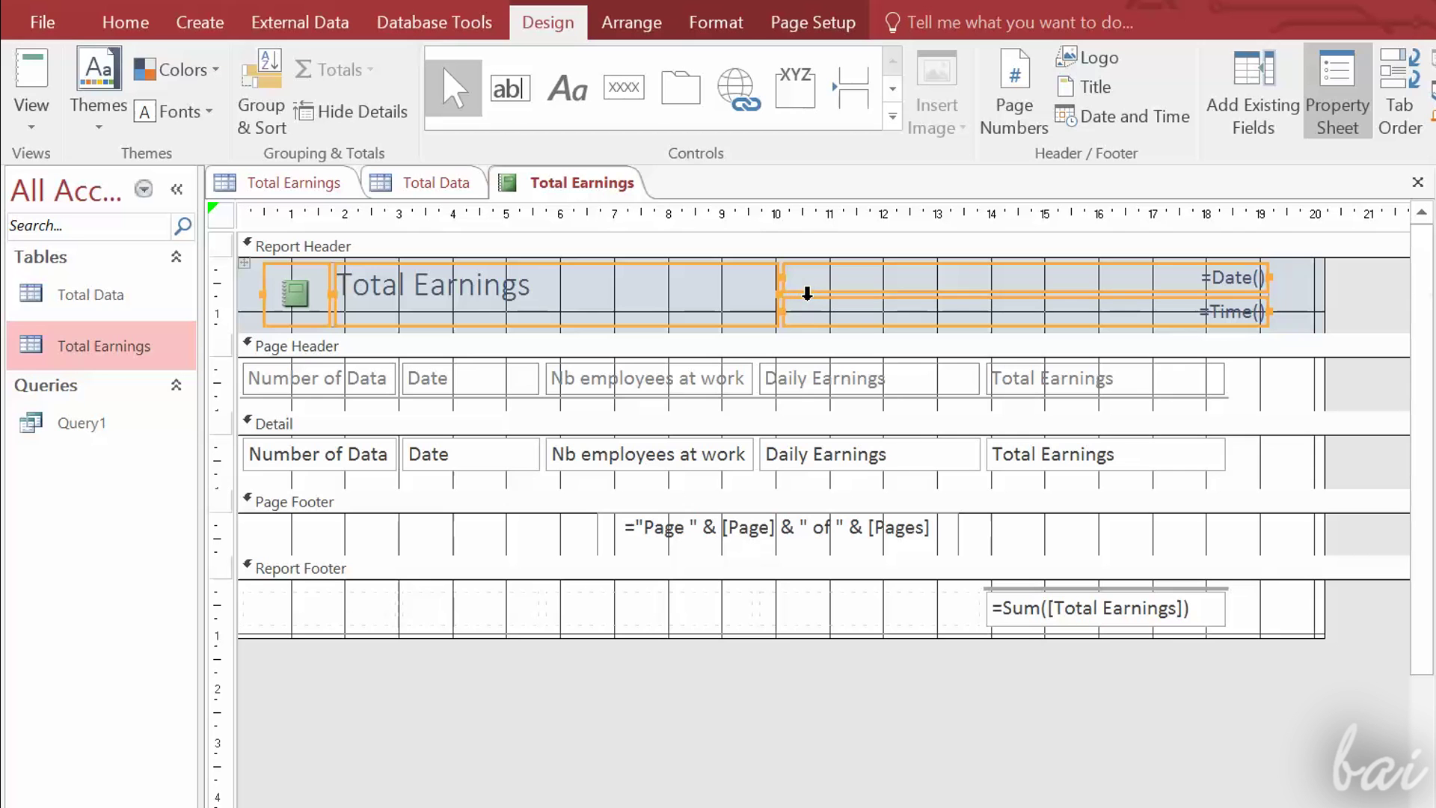
Step: Add a new row below the empty cells in the Report Footer layout
click(656, 29)
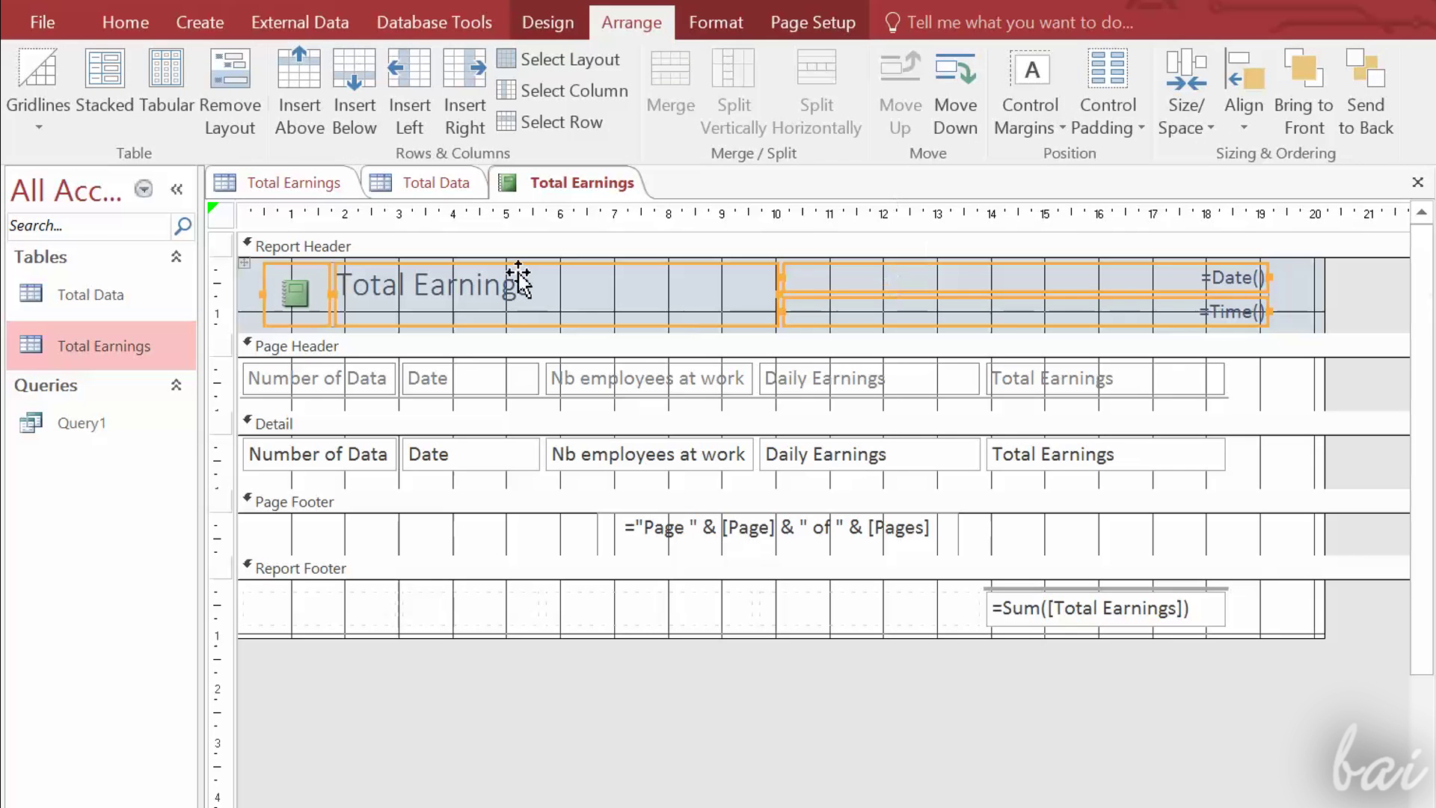
click(571, 609)
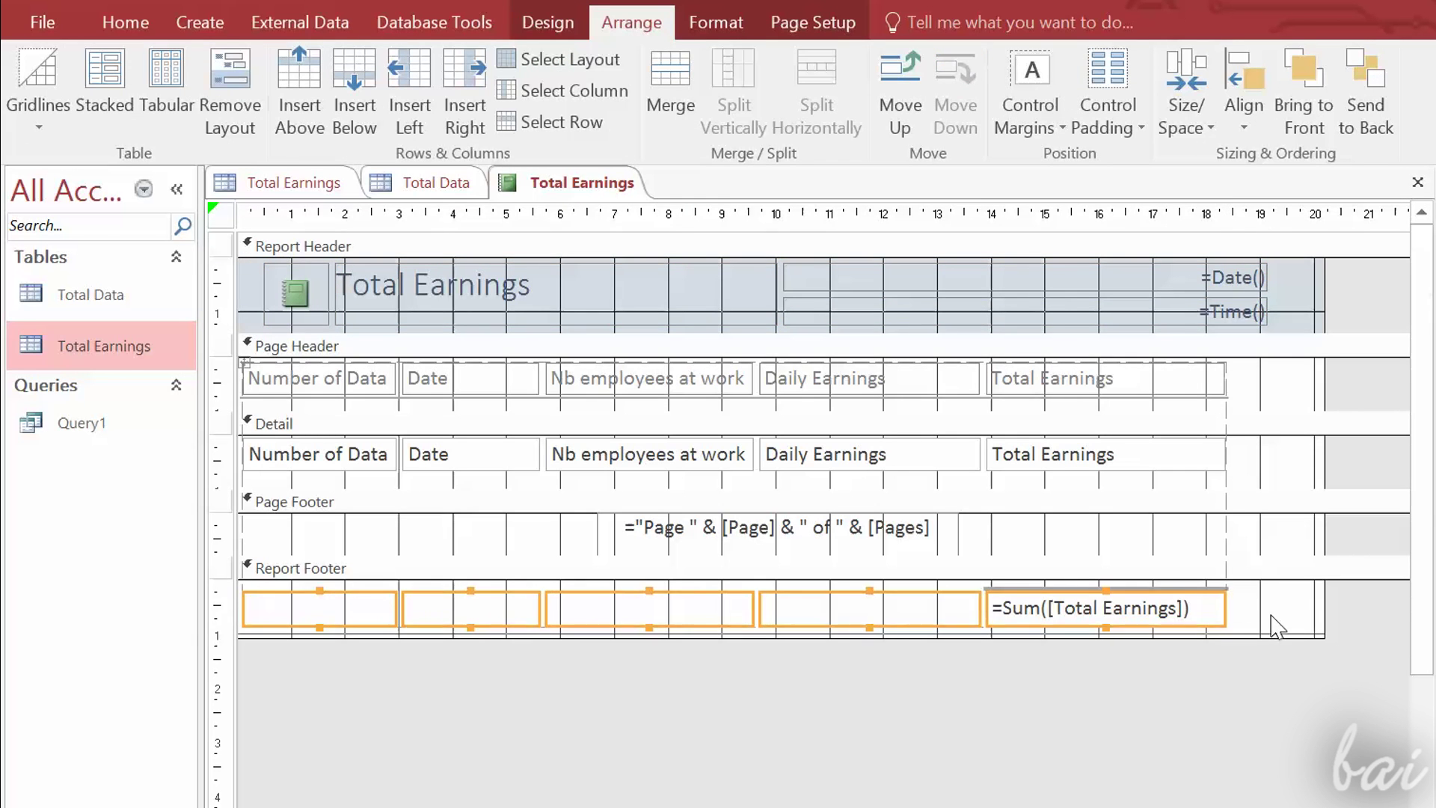
click(852, 624)
click(851, 625)
click(584, 615)
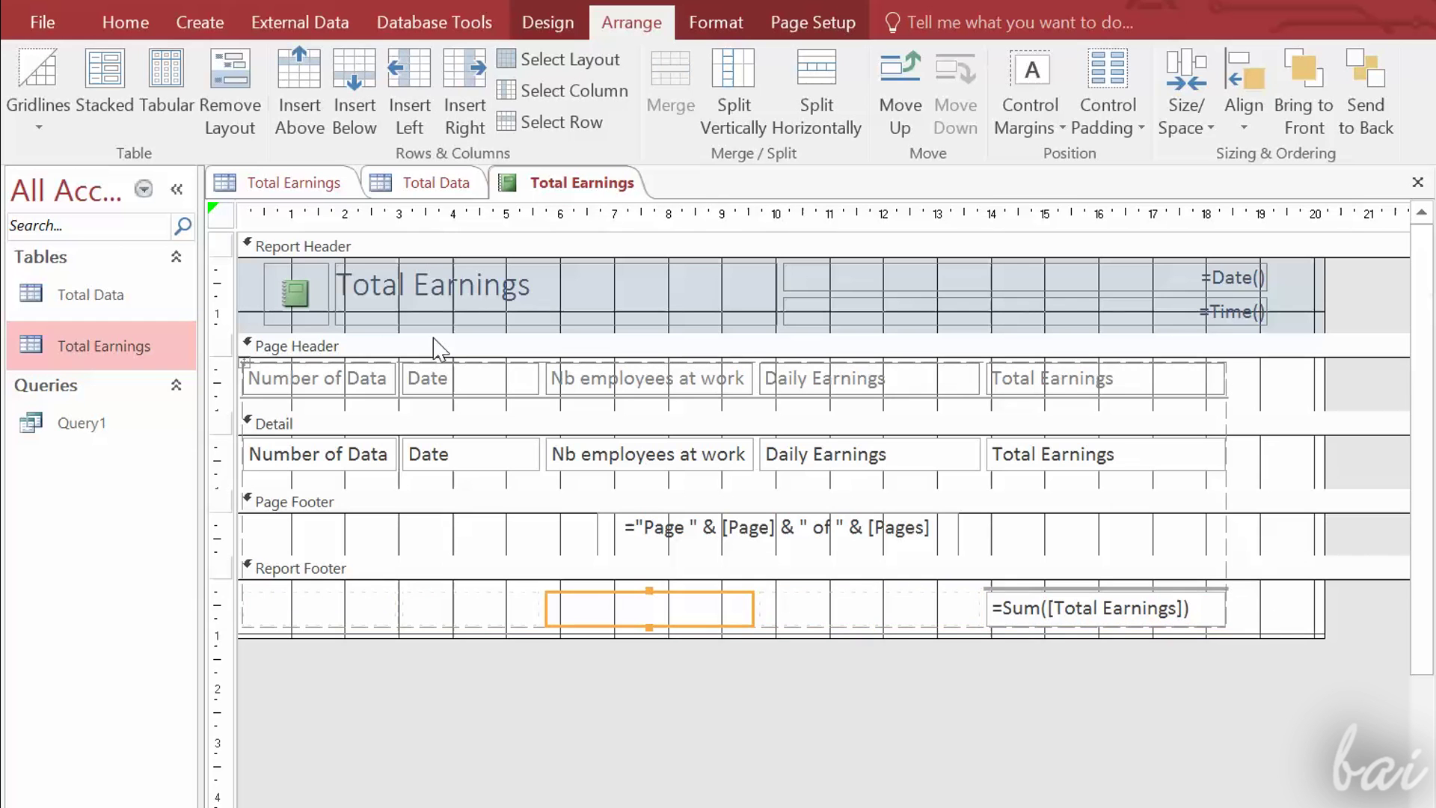
click(354, 82)
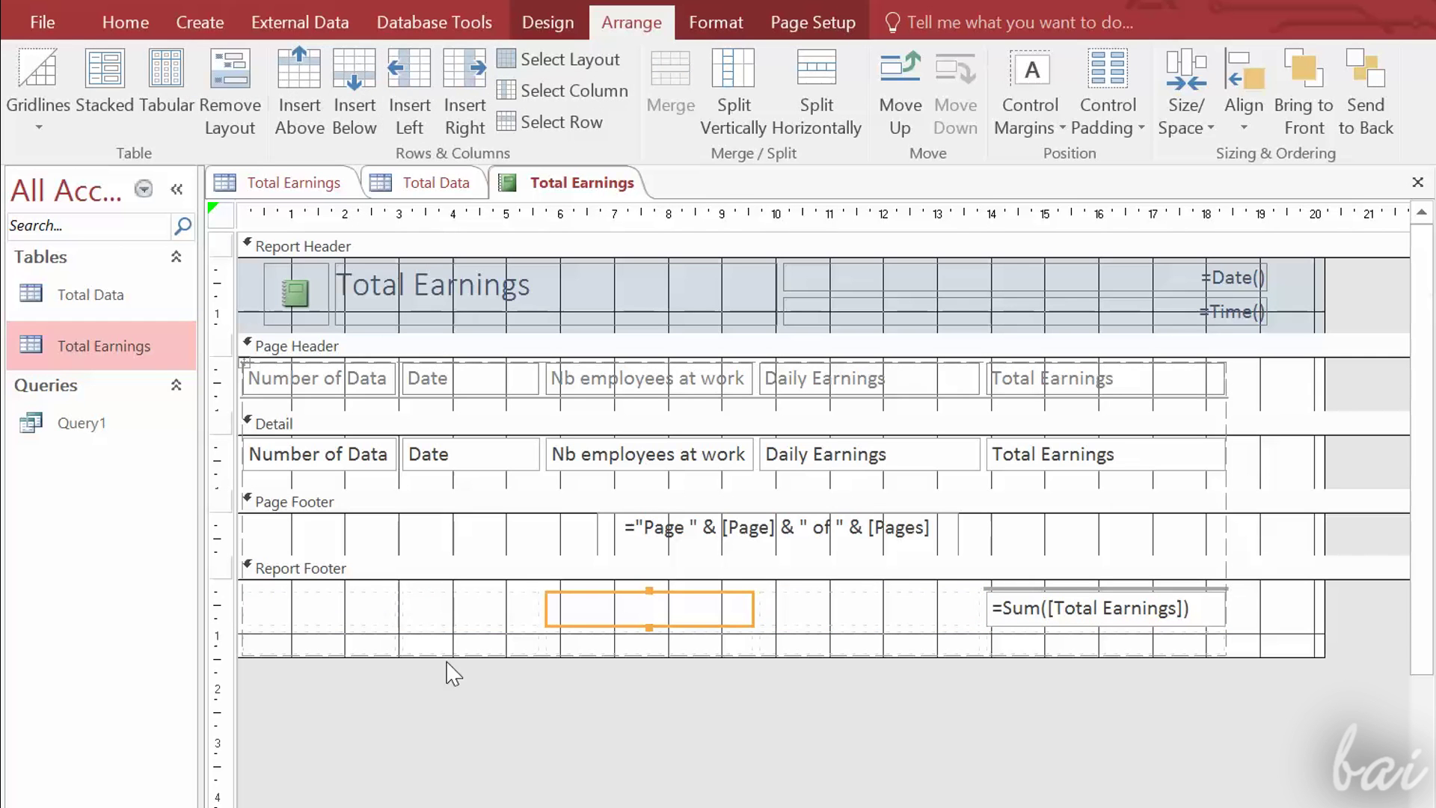
drag(671, 645, 618, 651)
Step: Make all five Page Header column headings red, bold and italic
click(716, 23)
click(1025, 379)
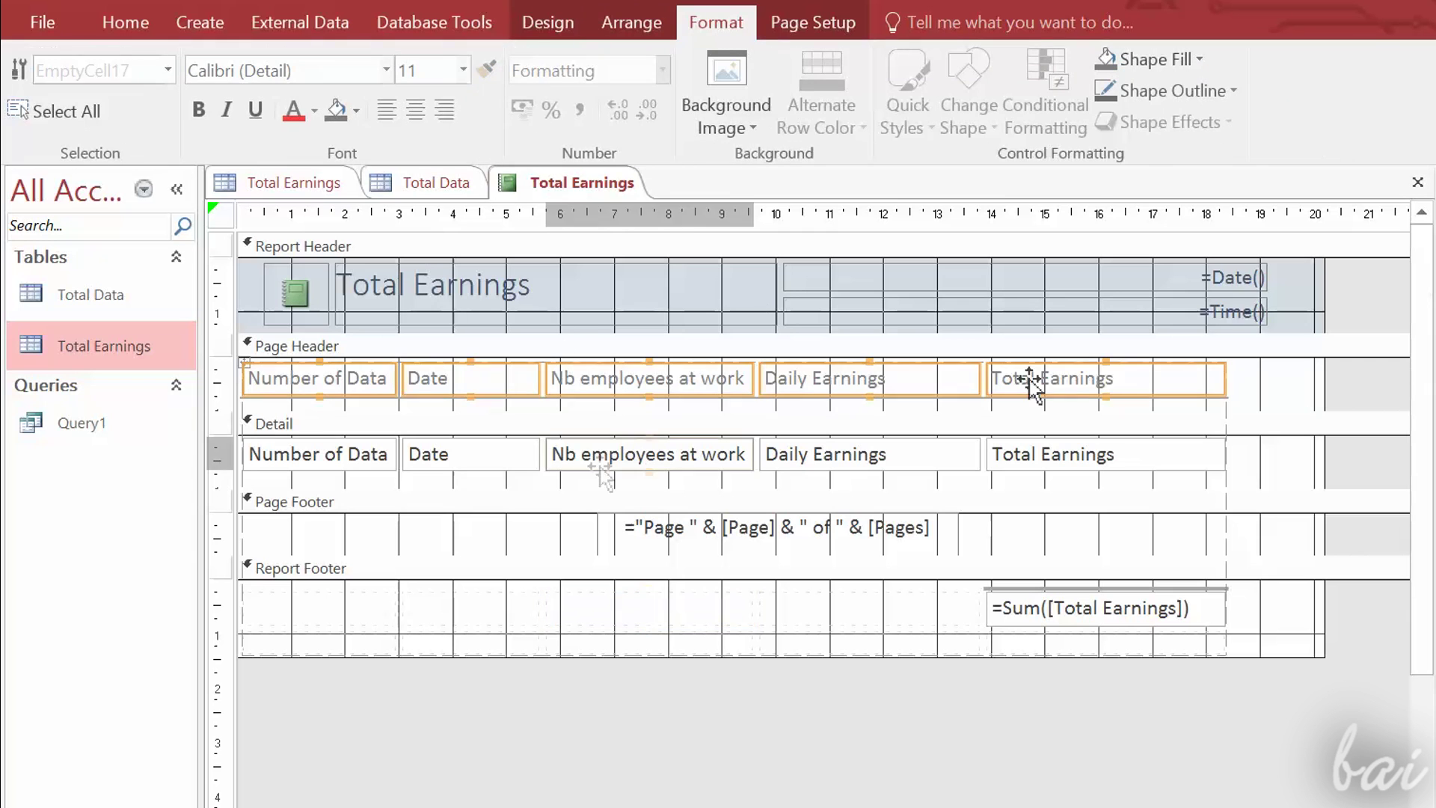
click(291, 112)
click(226, 110)
click(198, 110)
Step: Give the Detail fields thick blue outlines and a yellow fill
click(217, 454)
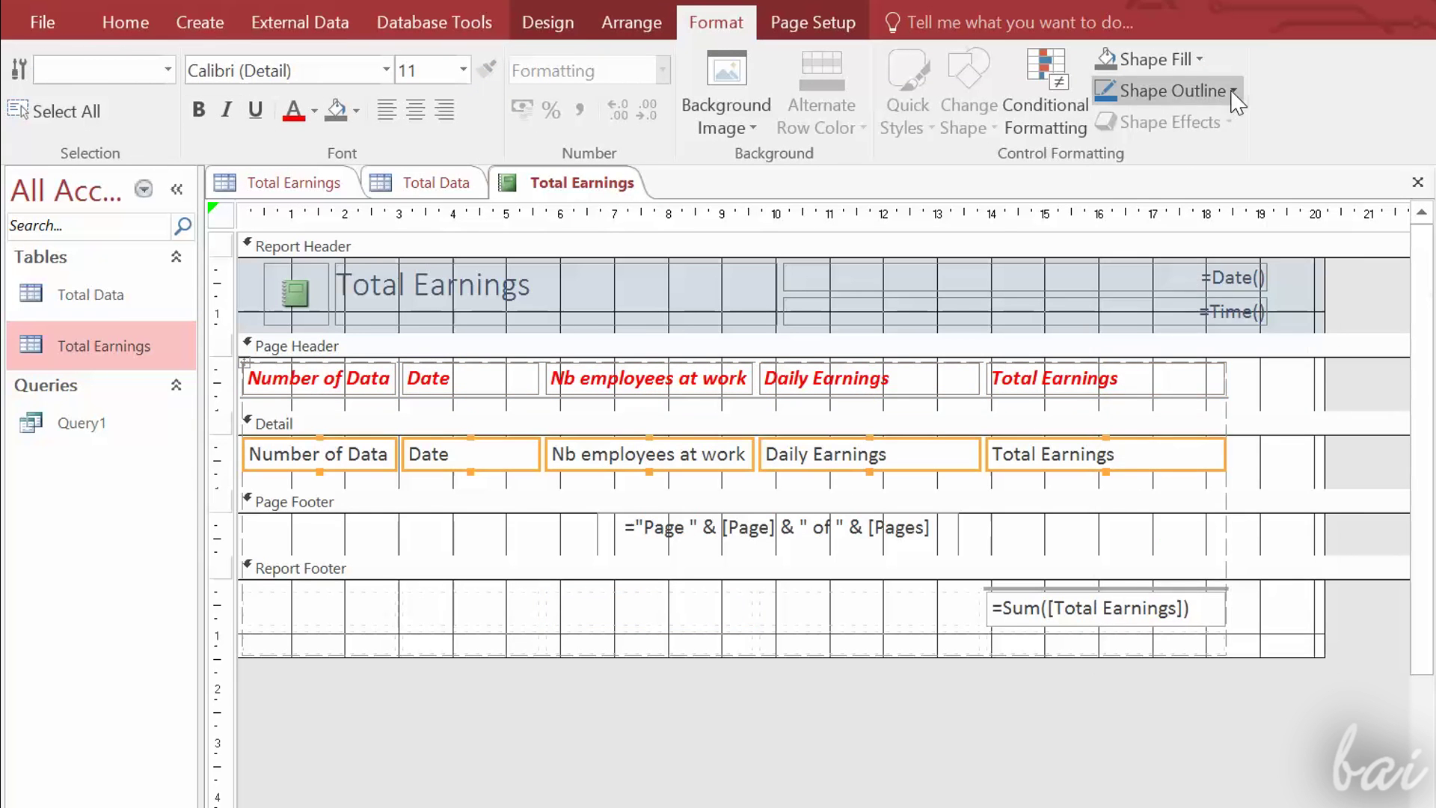
click(1233, 90)
mouse_move(1287, 610)
click(1400, 684)
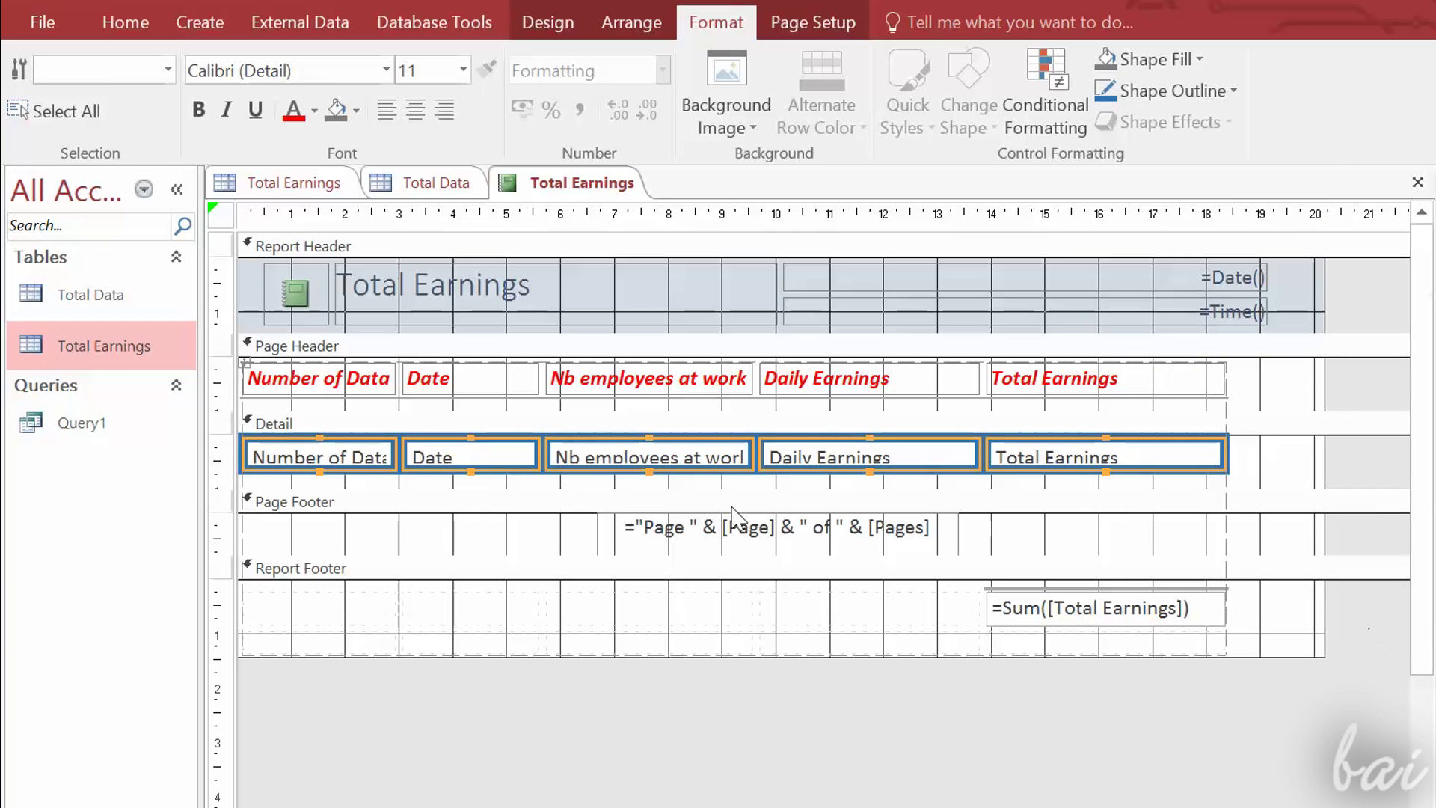
click(1196, 59)
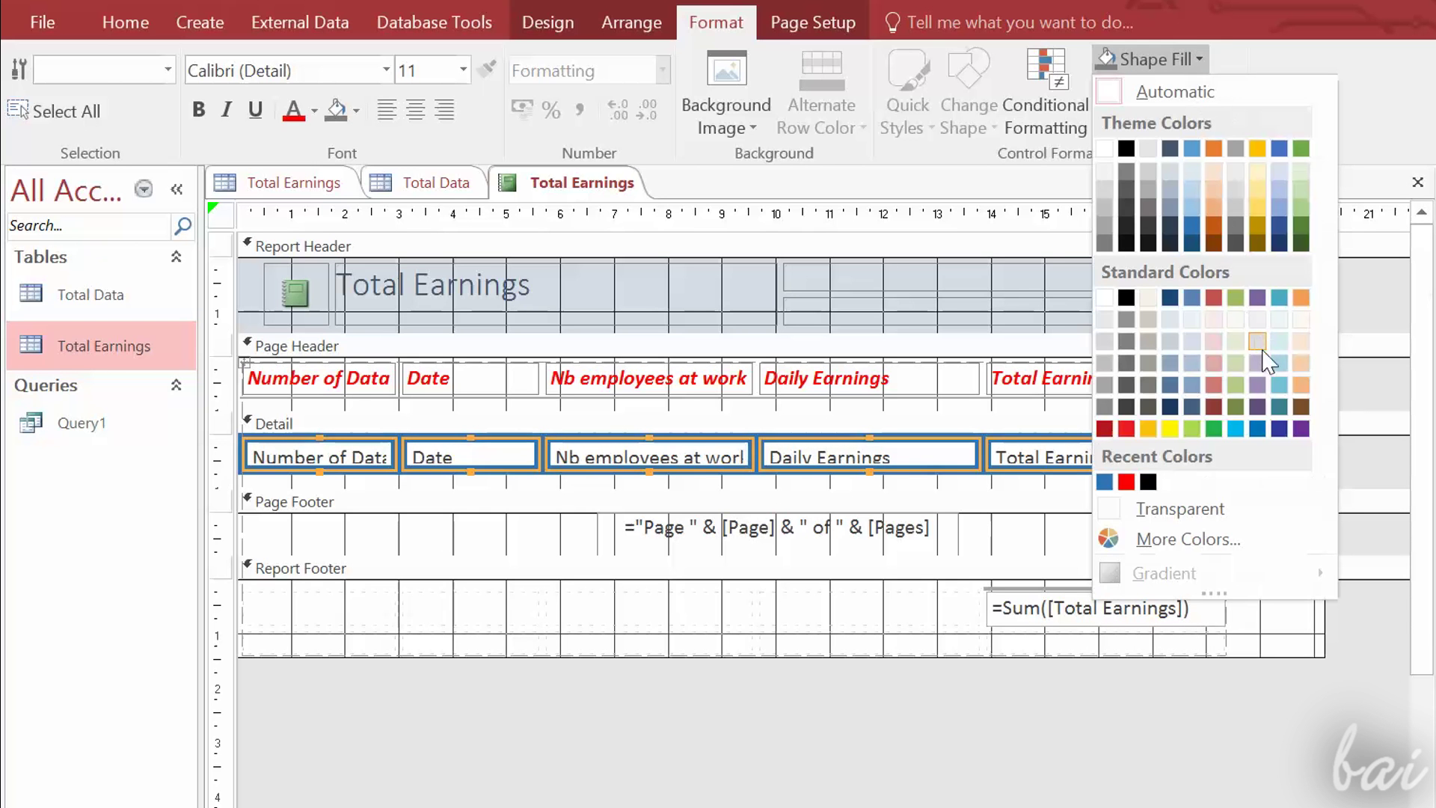
click(1170, 428)
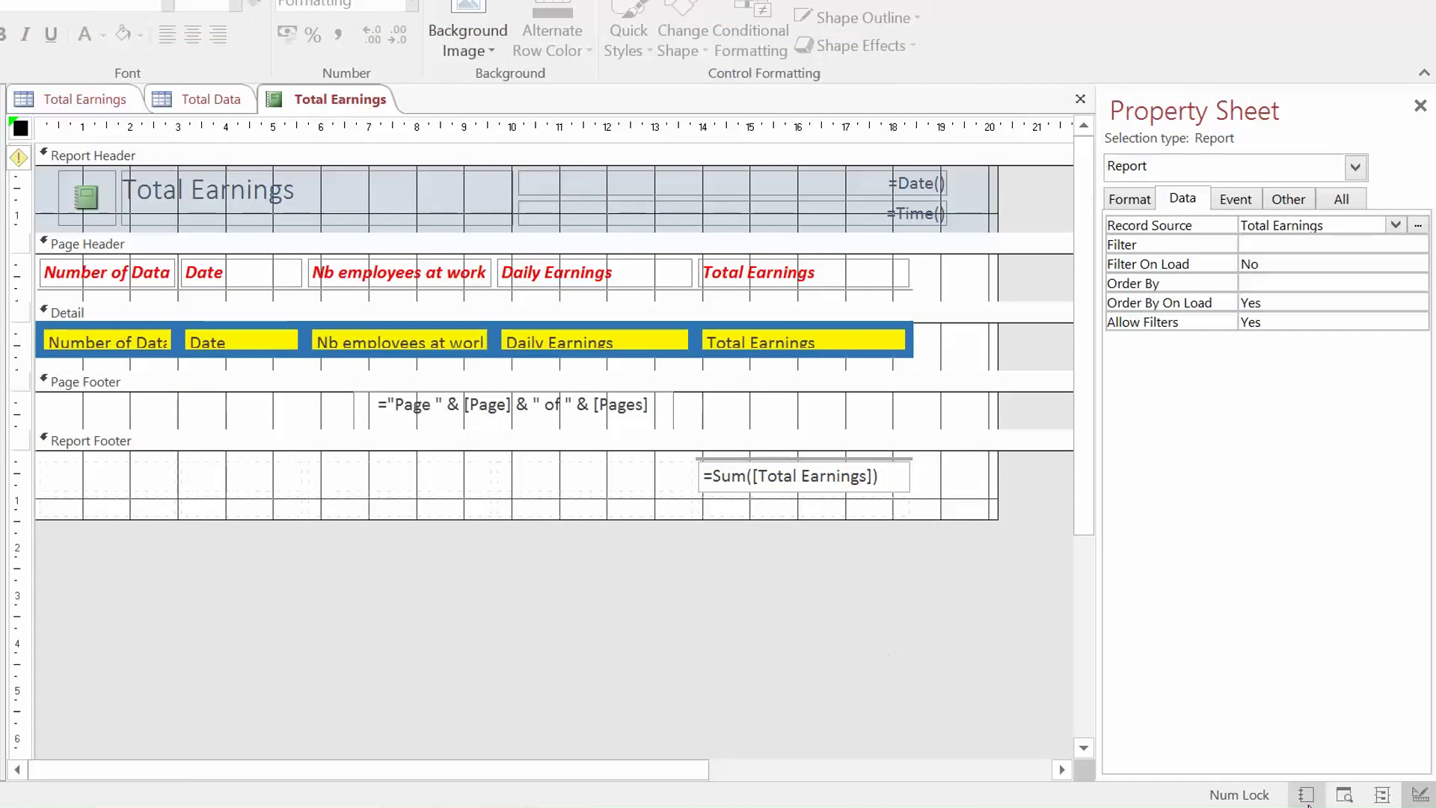
Step: Preview the styled report, then reselect all five column headings in design
click(1307, 802)
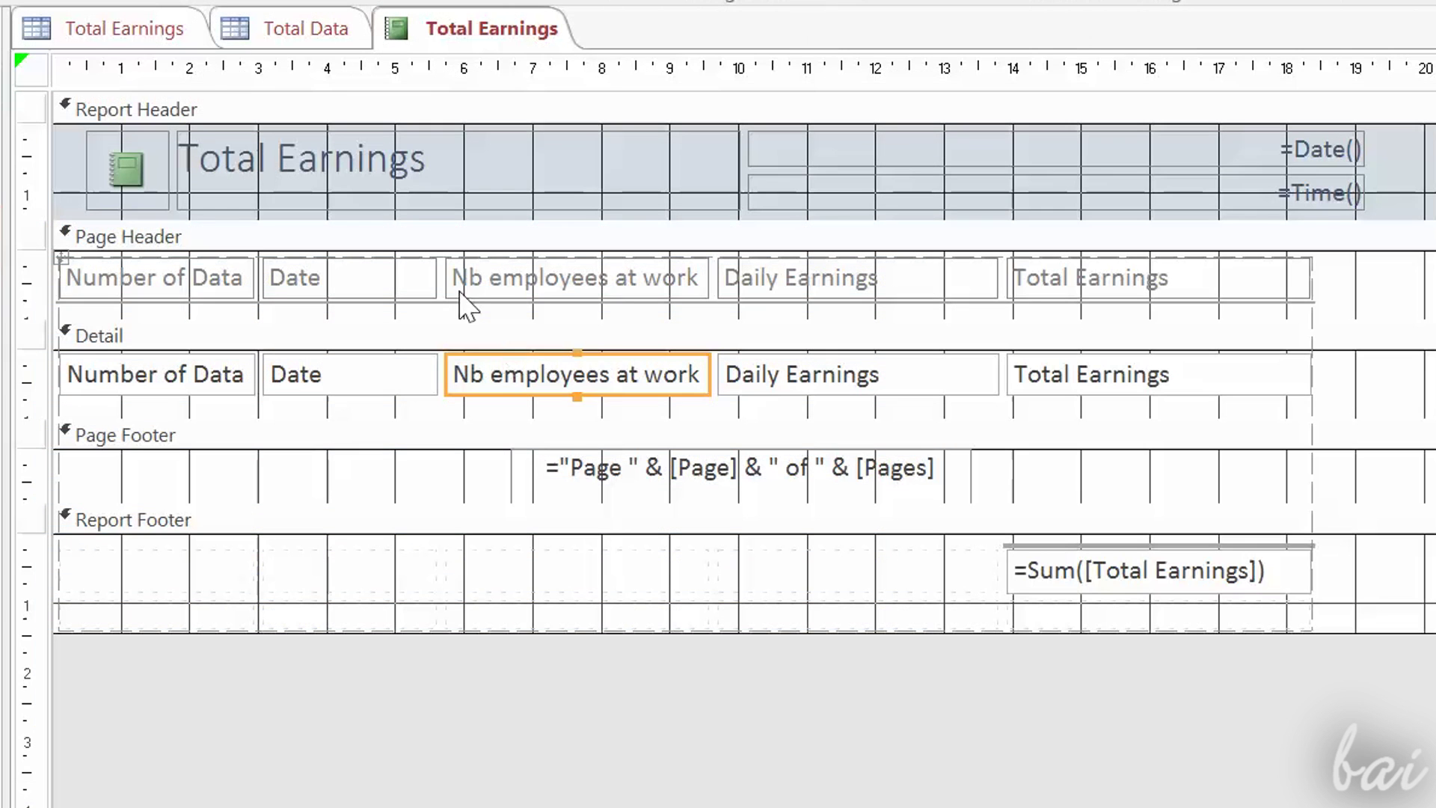
click(188, 278)
shift+click(361, 290)
shift+click(540, 296)
shift+click(779, 288)
shift+click(1062, 280)
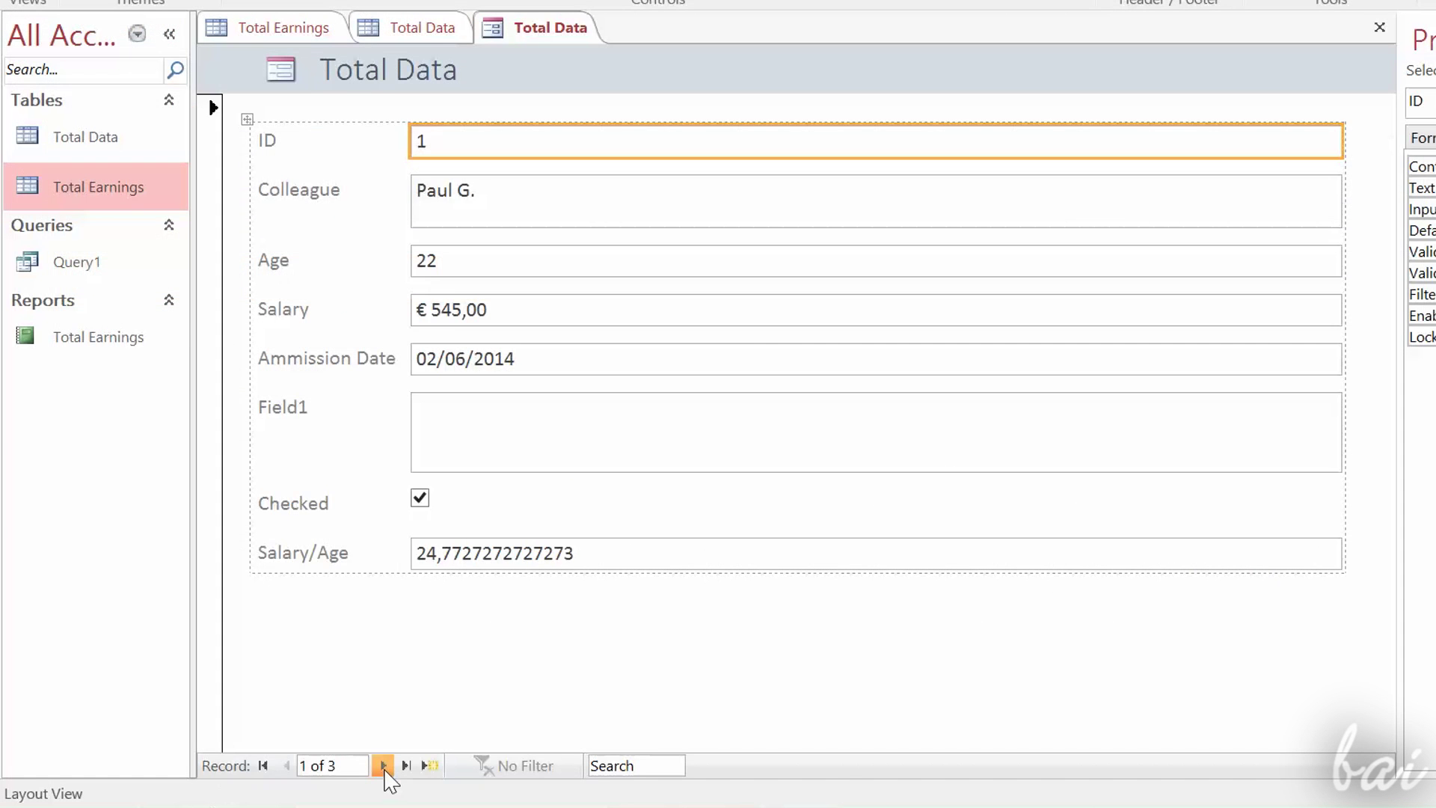
Step: Step the Total Data form to a blank new record and check each field box
click(384, 765)
click(383, 766)
click(384, 766)
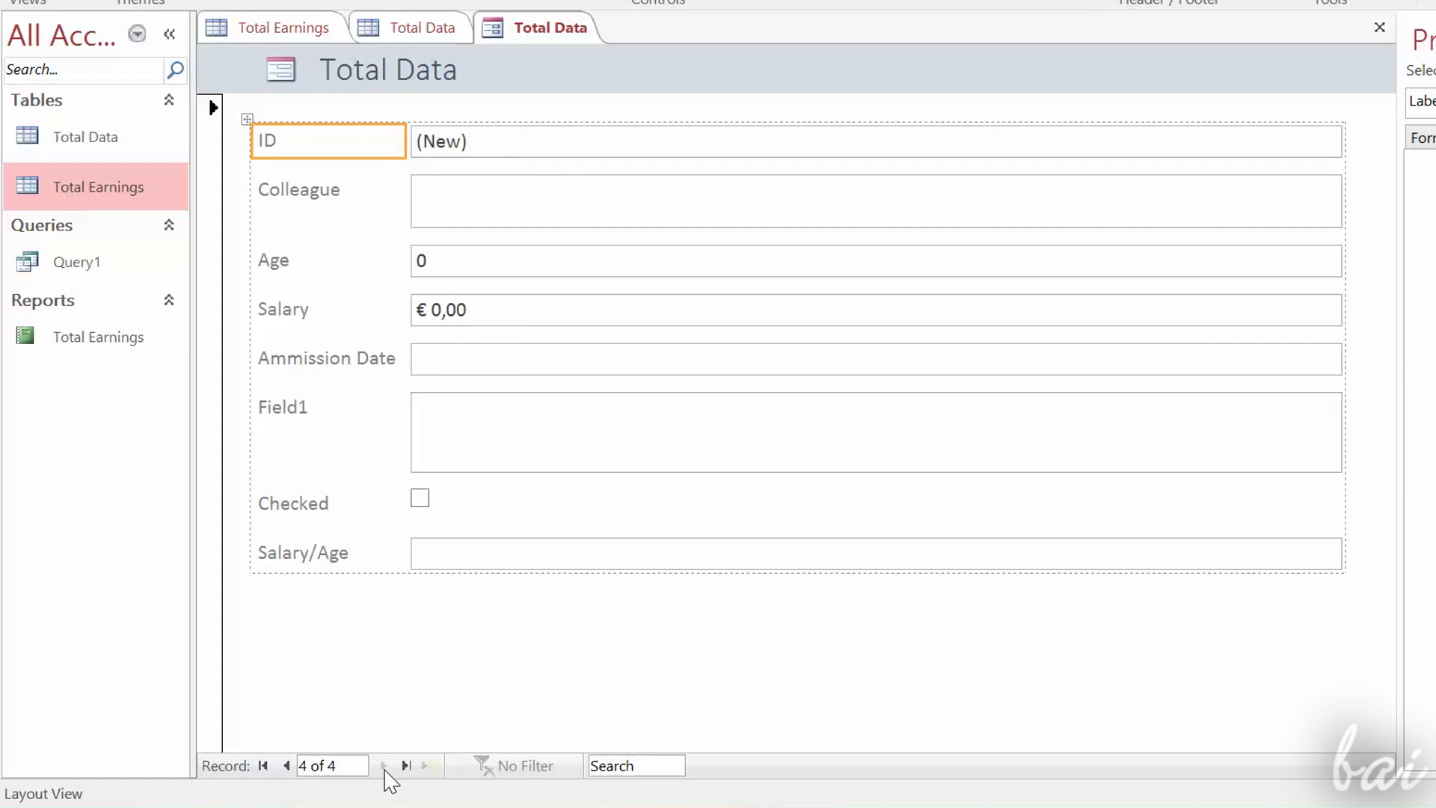
click(511, 140)
click(482, 198)
click(513, 263)
click(509, 310)
click(517, 358)
click(497, 442)
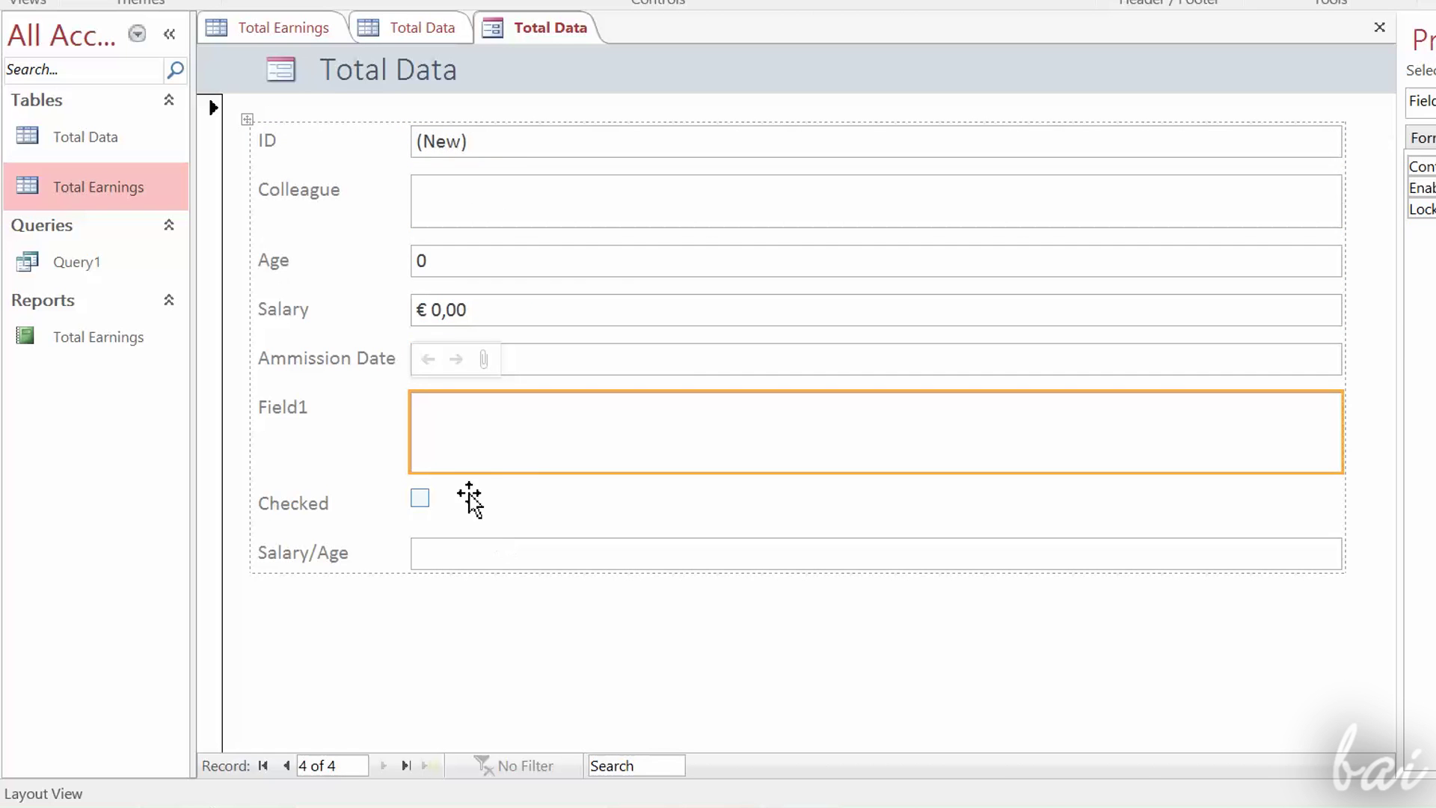
click(492, 553)
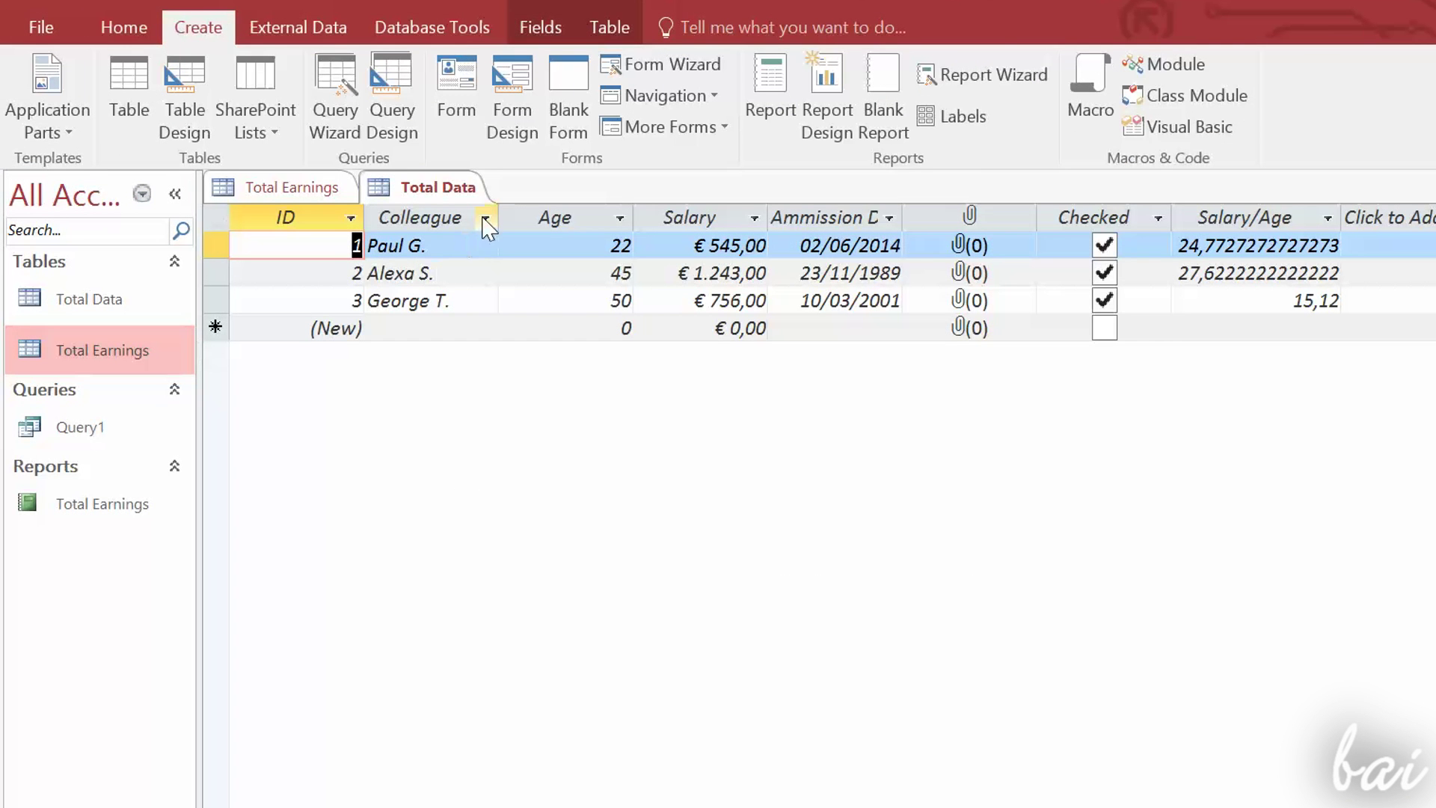
Step: Create a new form from the Total Data table and move to its blank new record
click(451, 105)
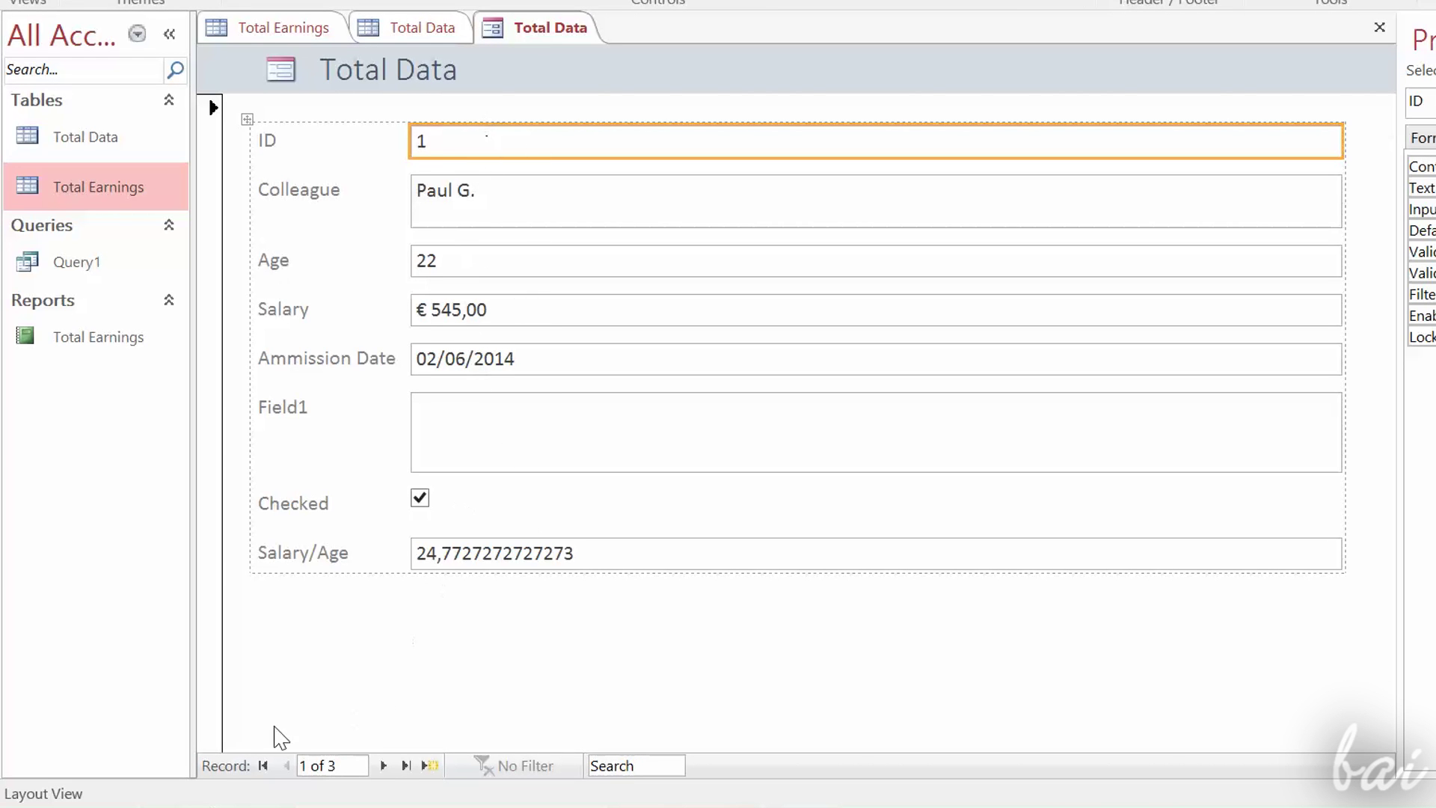
click(384, 766)
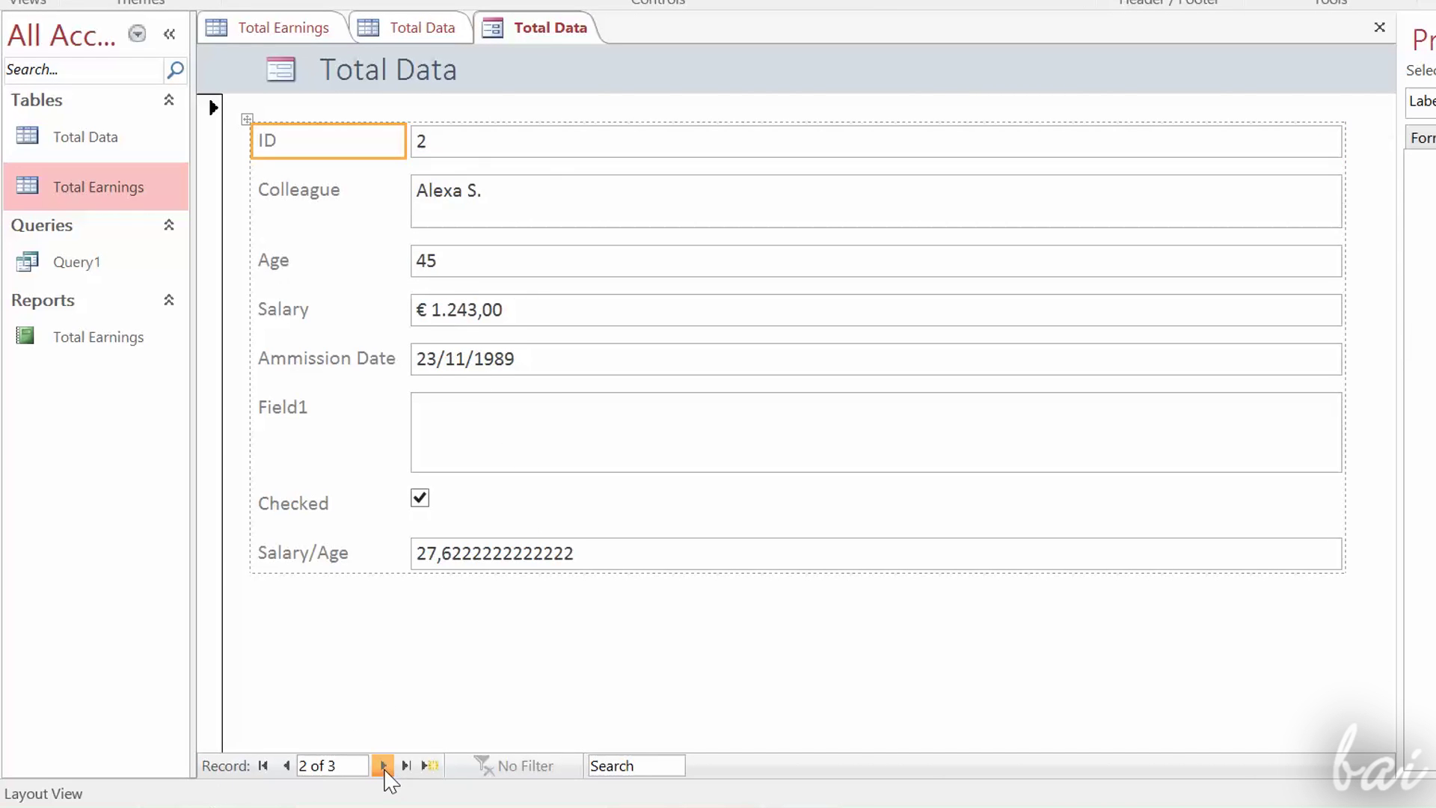
click(383, 766)
click(384, 766)
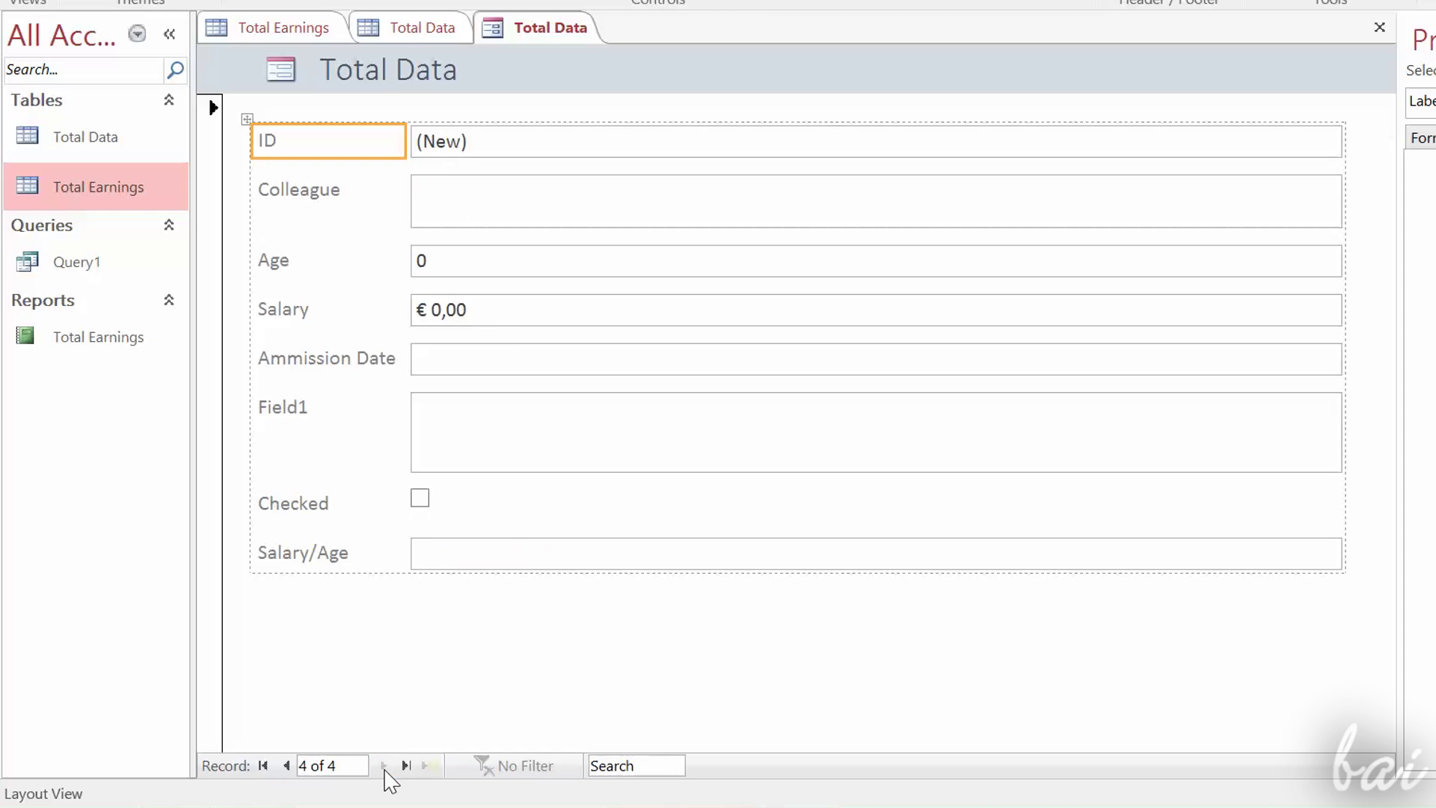
click(511, 138)
click(512, 200)
click(472, 267)
click(506, 311)
Step: Cycle the form through Layout and Design View, returning to Form View in the Ammission Date field
click(328, 247)
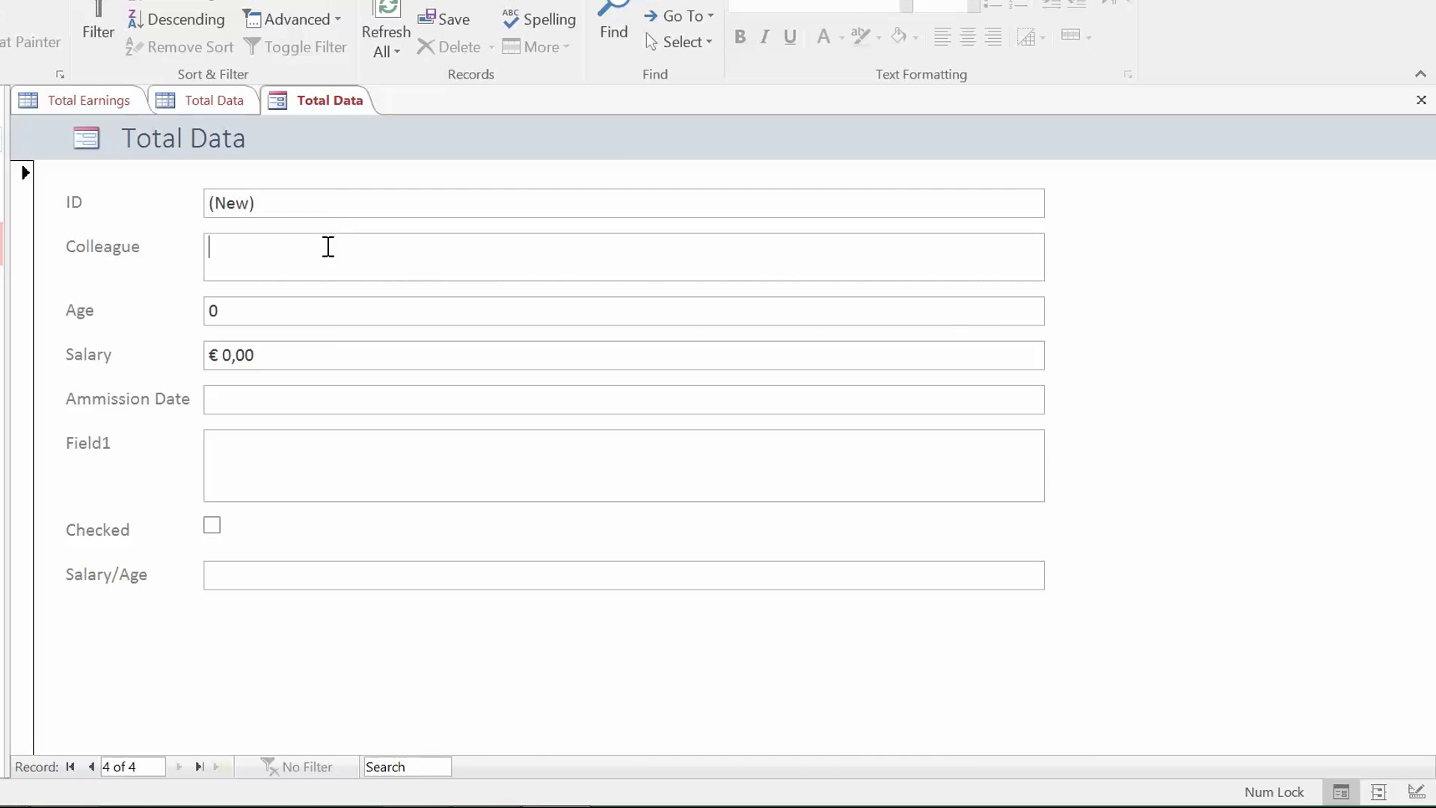
click(1379, 792)
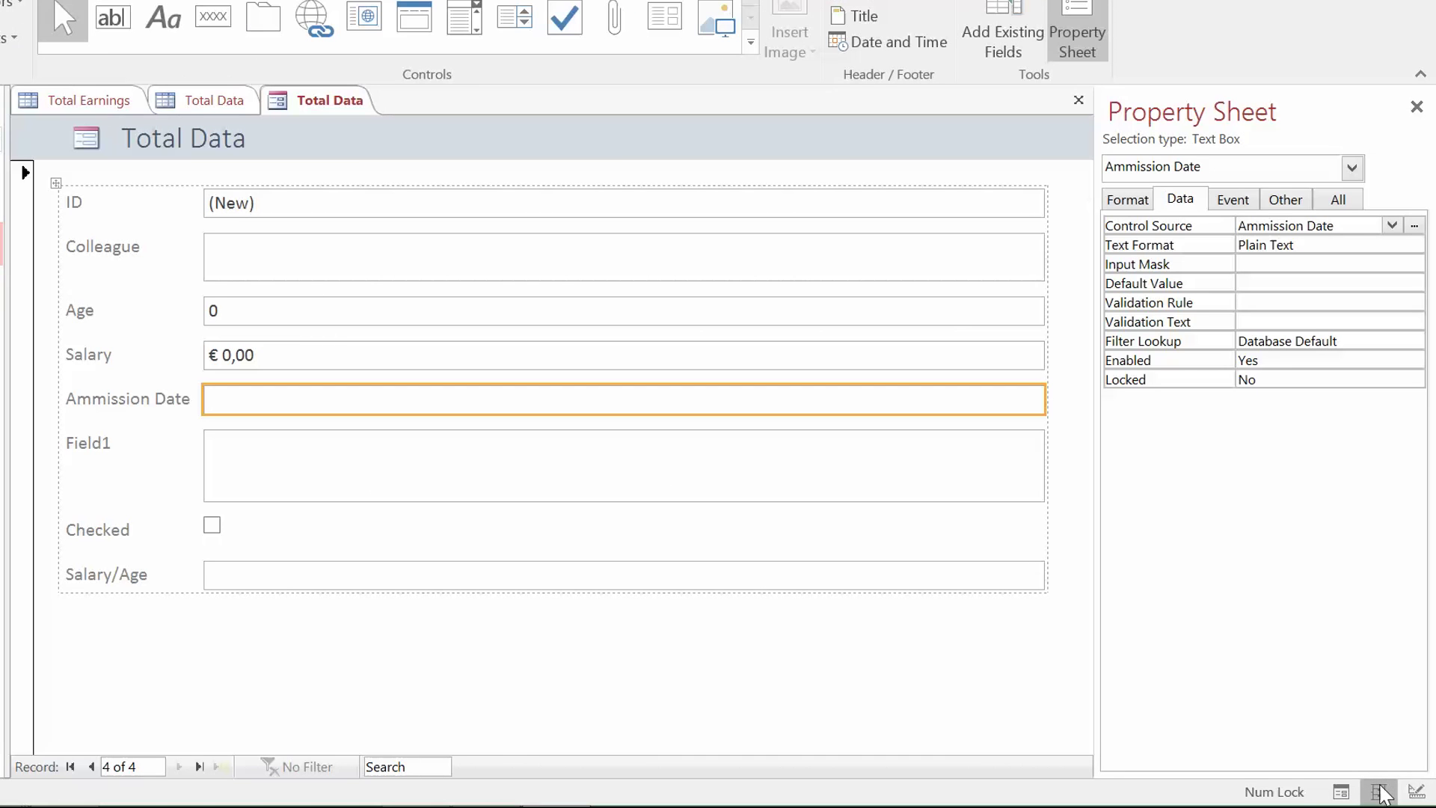
click(1421, 791)
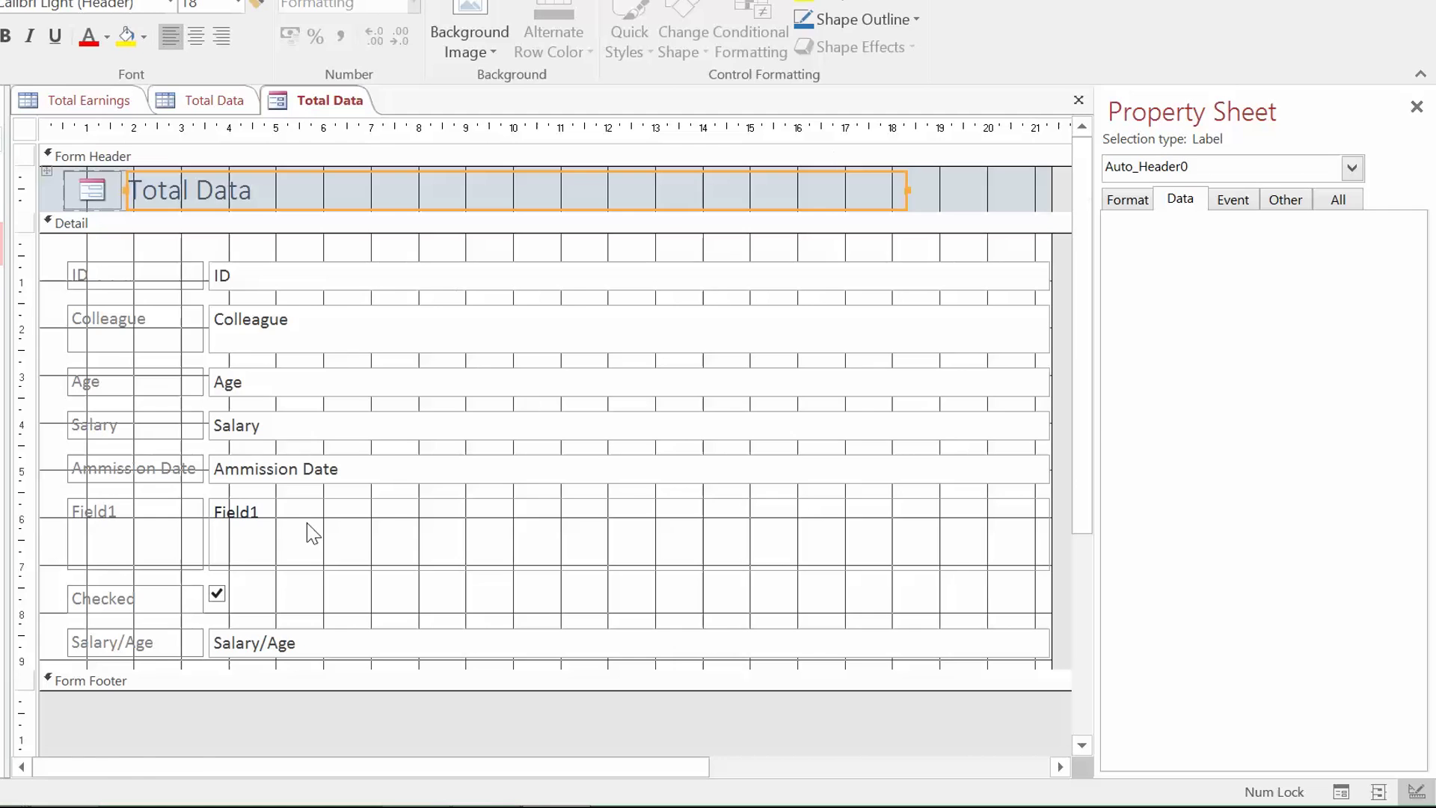
click(1383, 793)
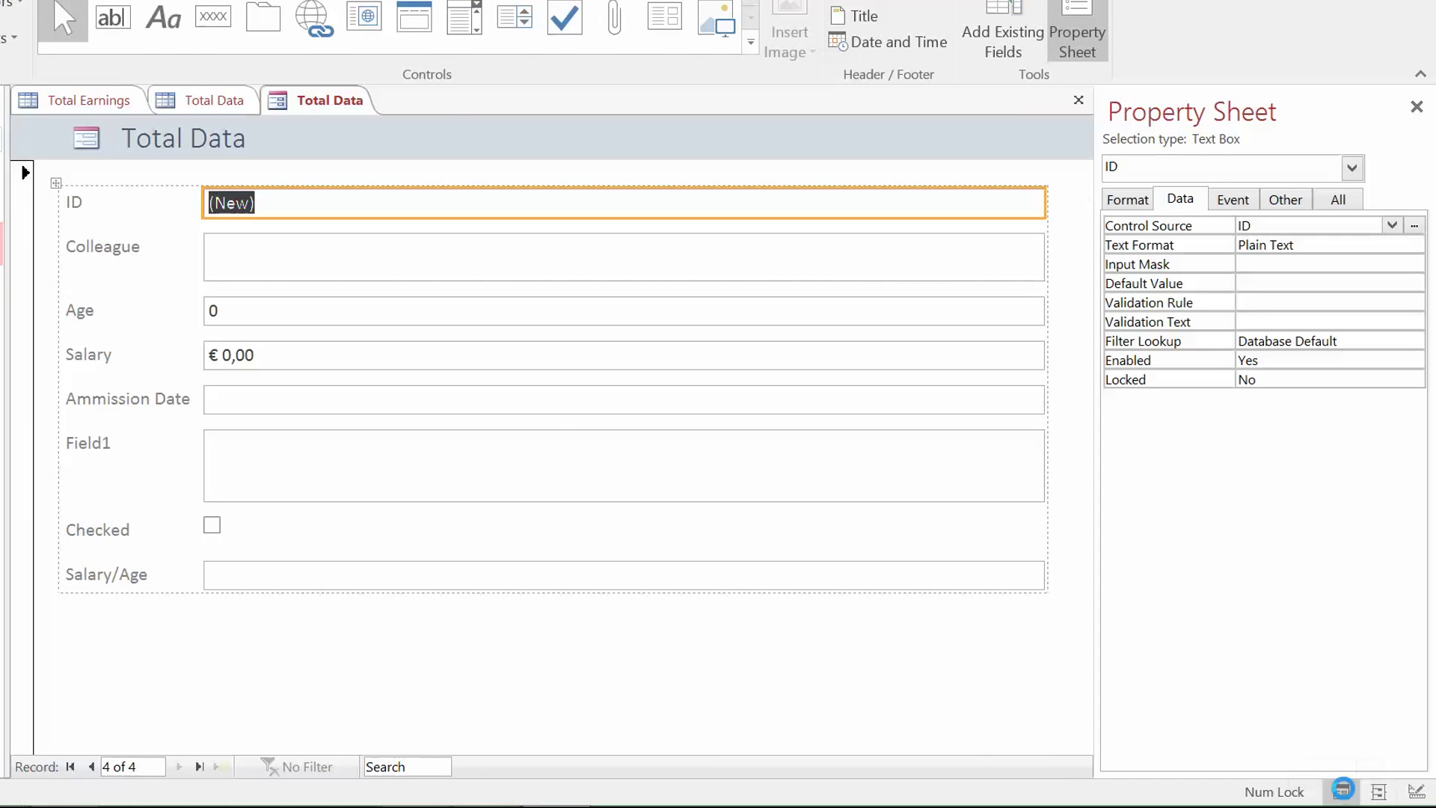
click(1343, 792)
click(323, 320)
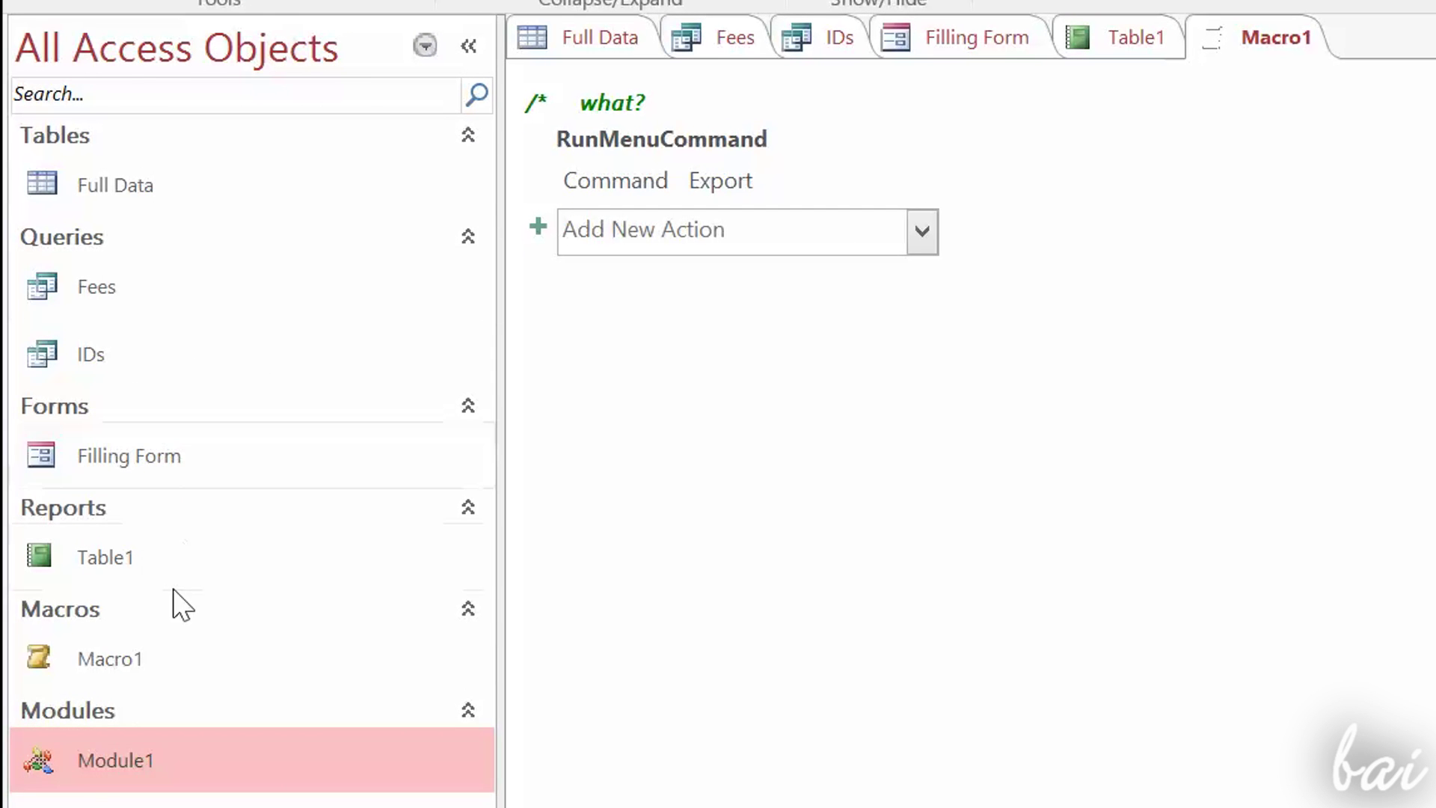
Step: Look over the example database's Macro1 and Module1 objects in the navigation pane
click(183, 651)
click(159, 742)
click(141, 665)
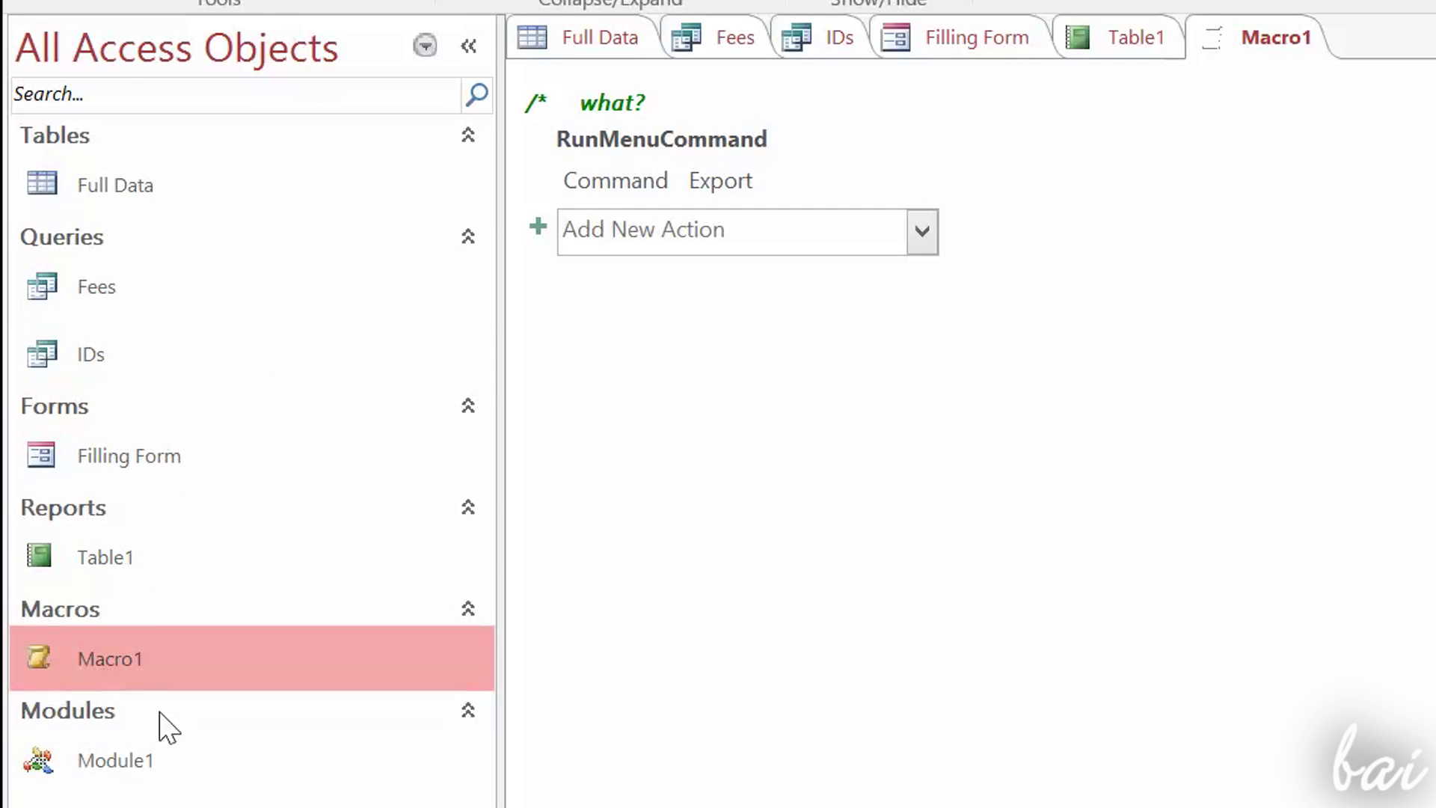
click(177, 759)
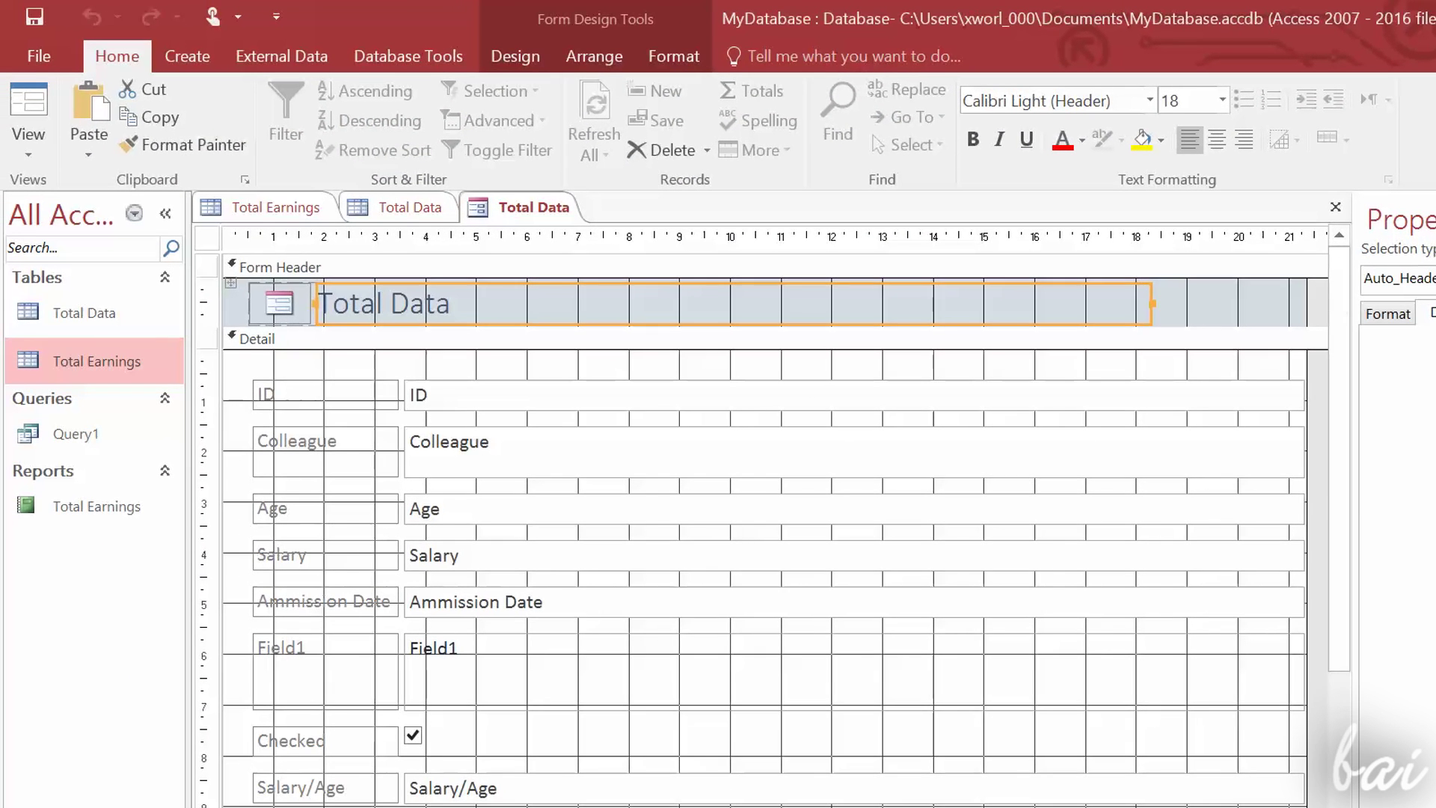
Step: Save the Total Data form's design changes under its name, cancelling the database copy
click(1401, 783)
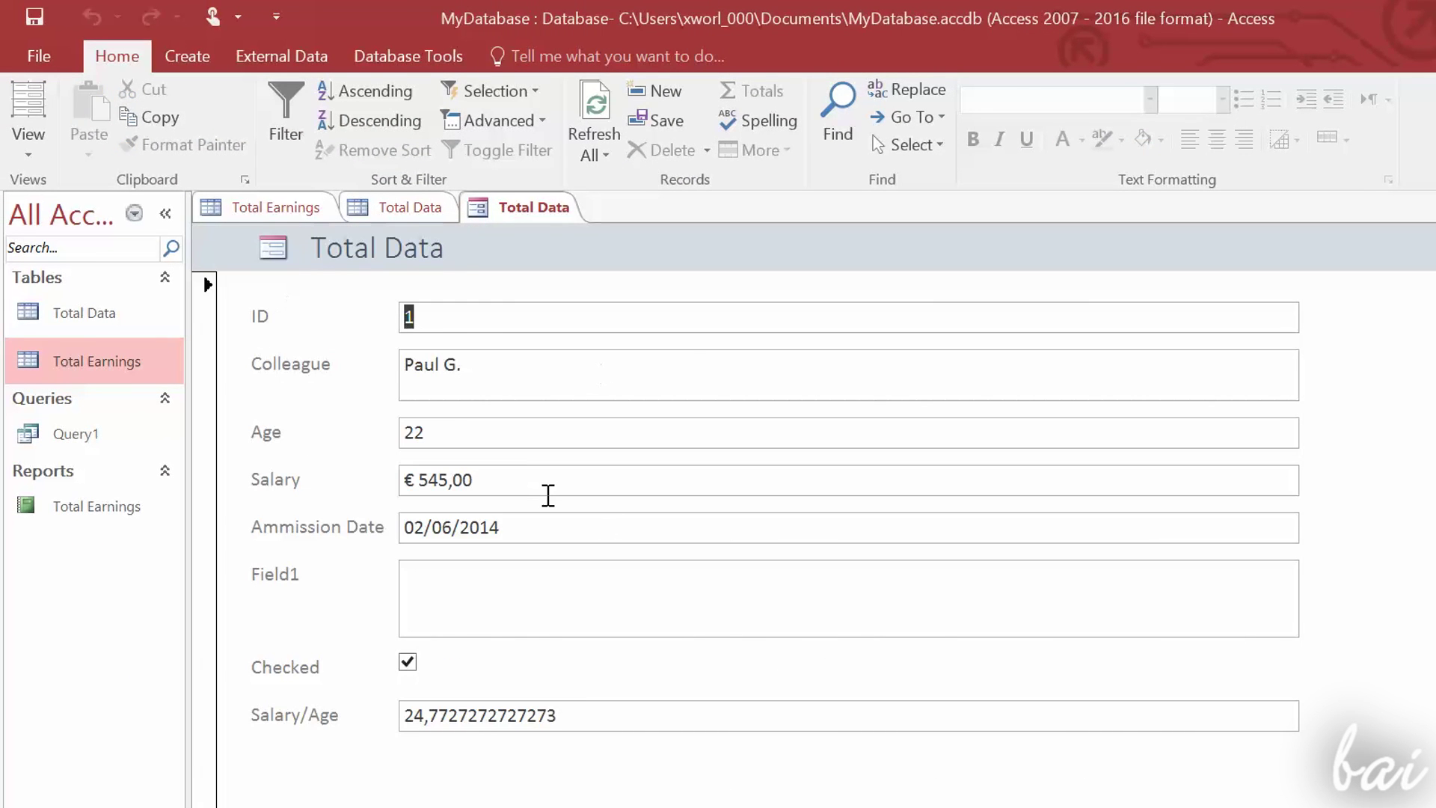
click(33, 47)
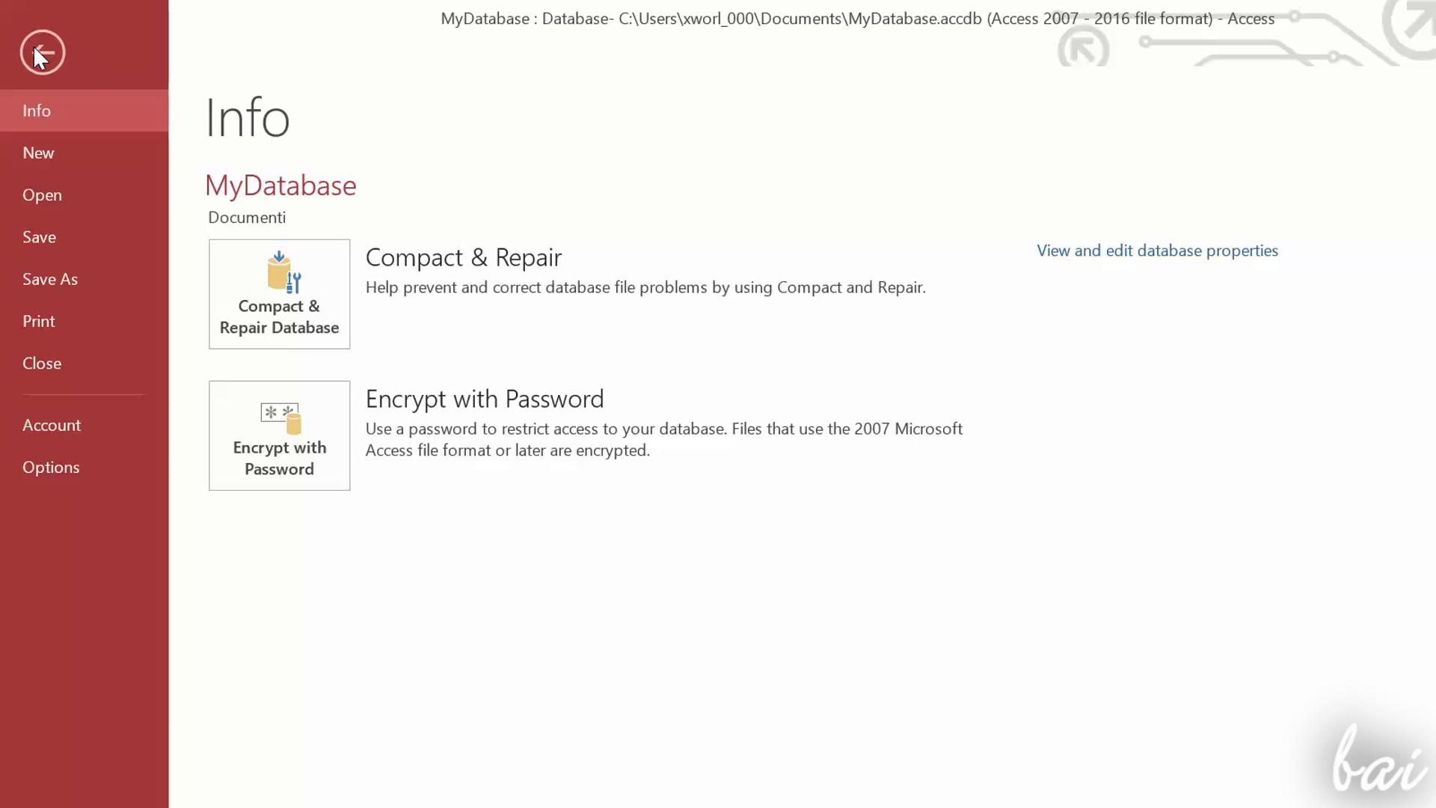
click(65, 281)
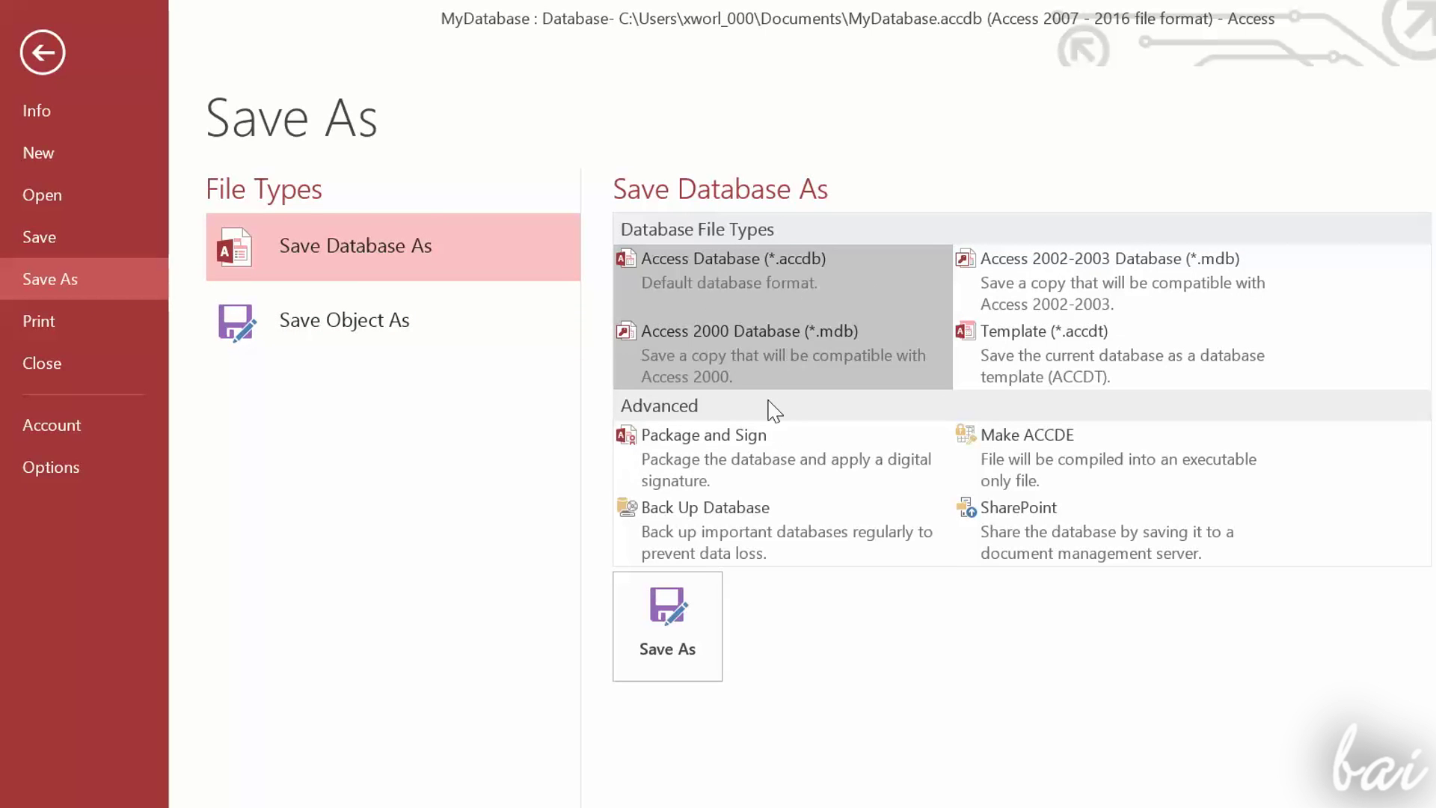
click(686, 606)
click(829, 595)
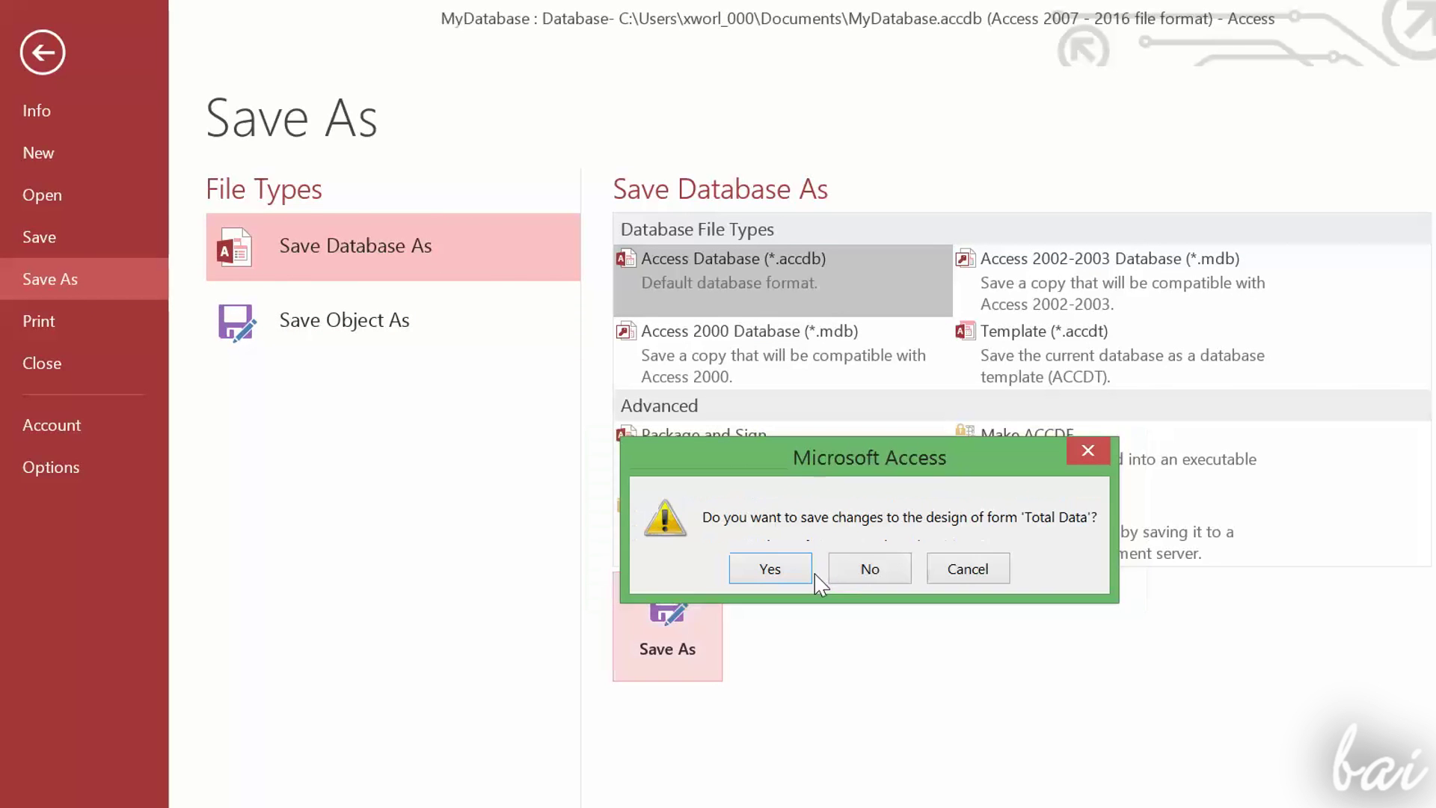
click(778, 568)
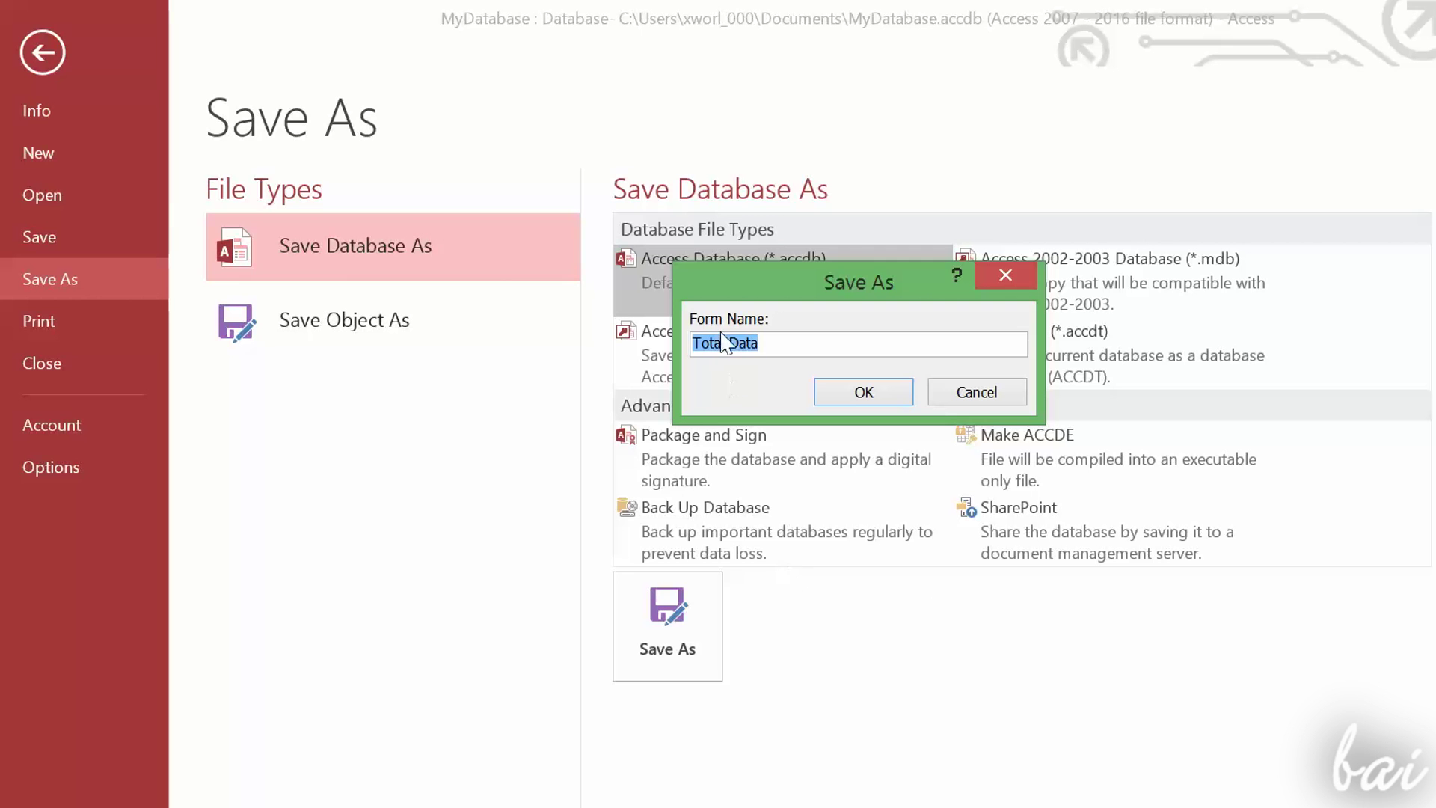
click(860, 389)
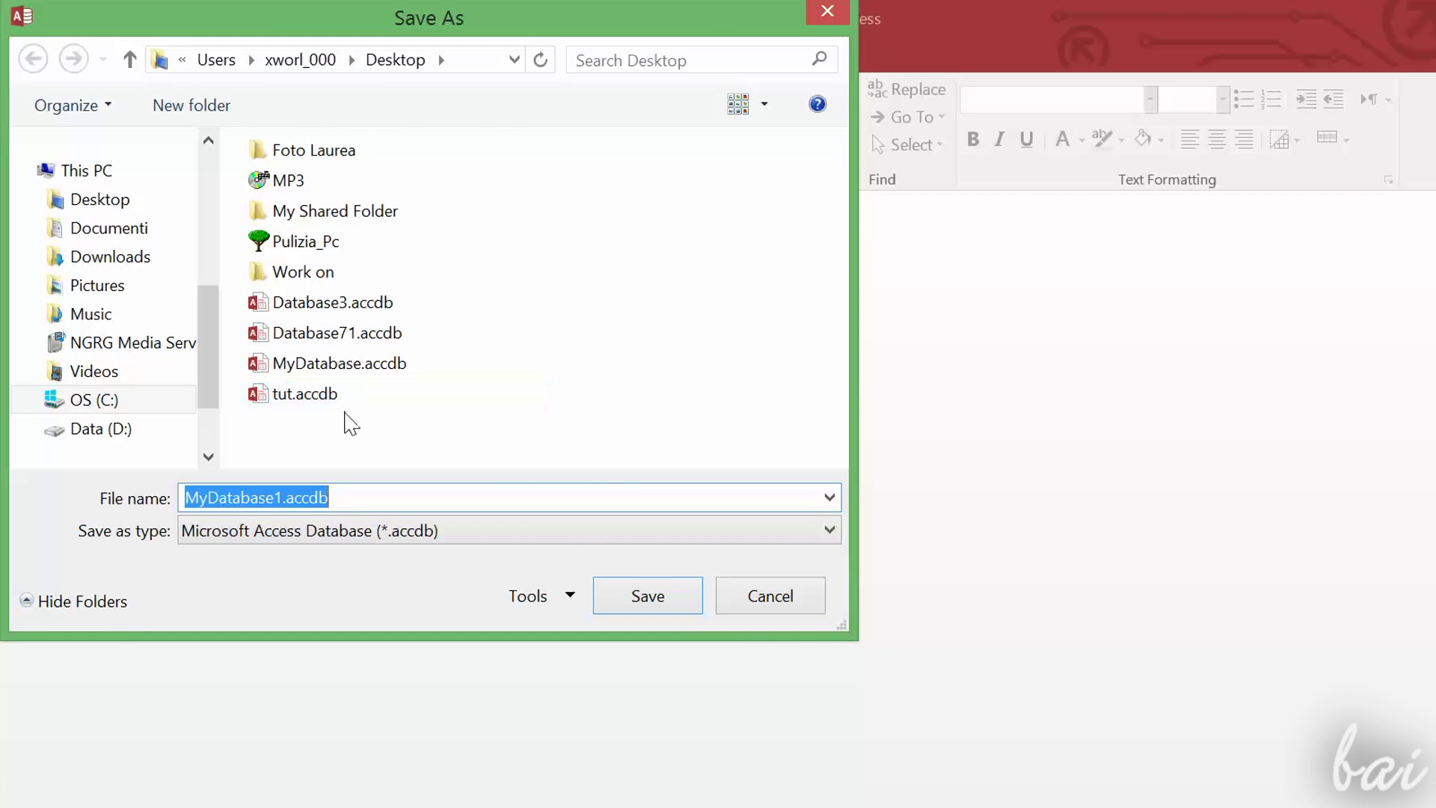
key(Escape)
Step: Reopen the Total Data form and start Save Object As to save it as a new object
double_click(123, 516)
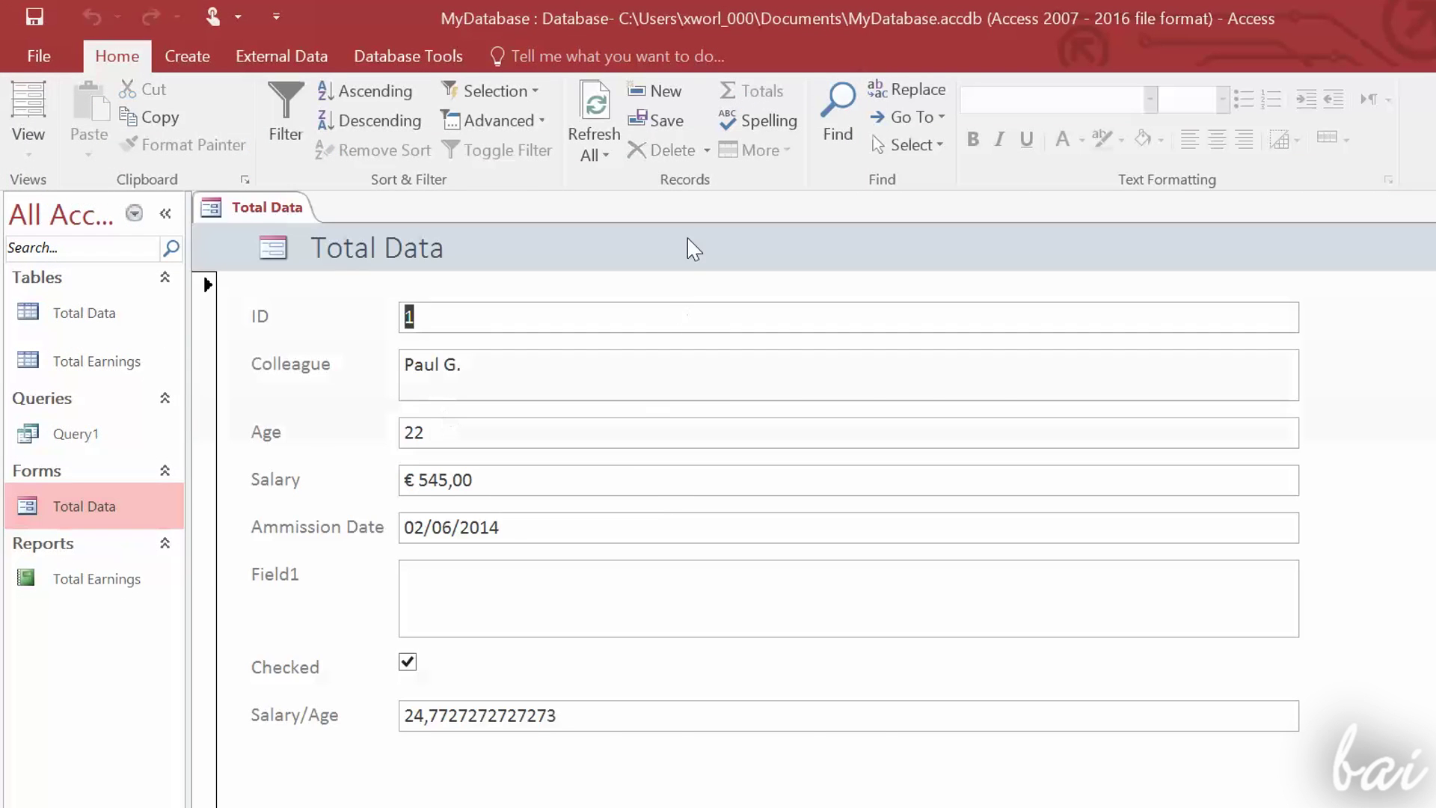
click(32, 48)
click(83, 275)
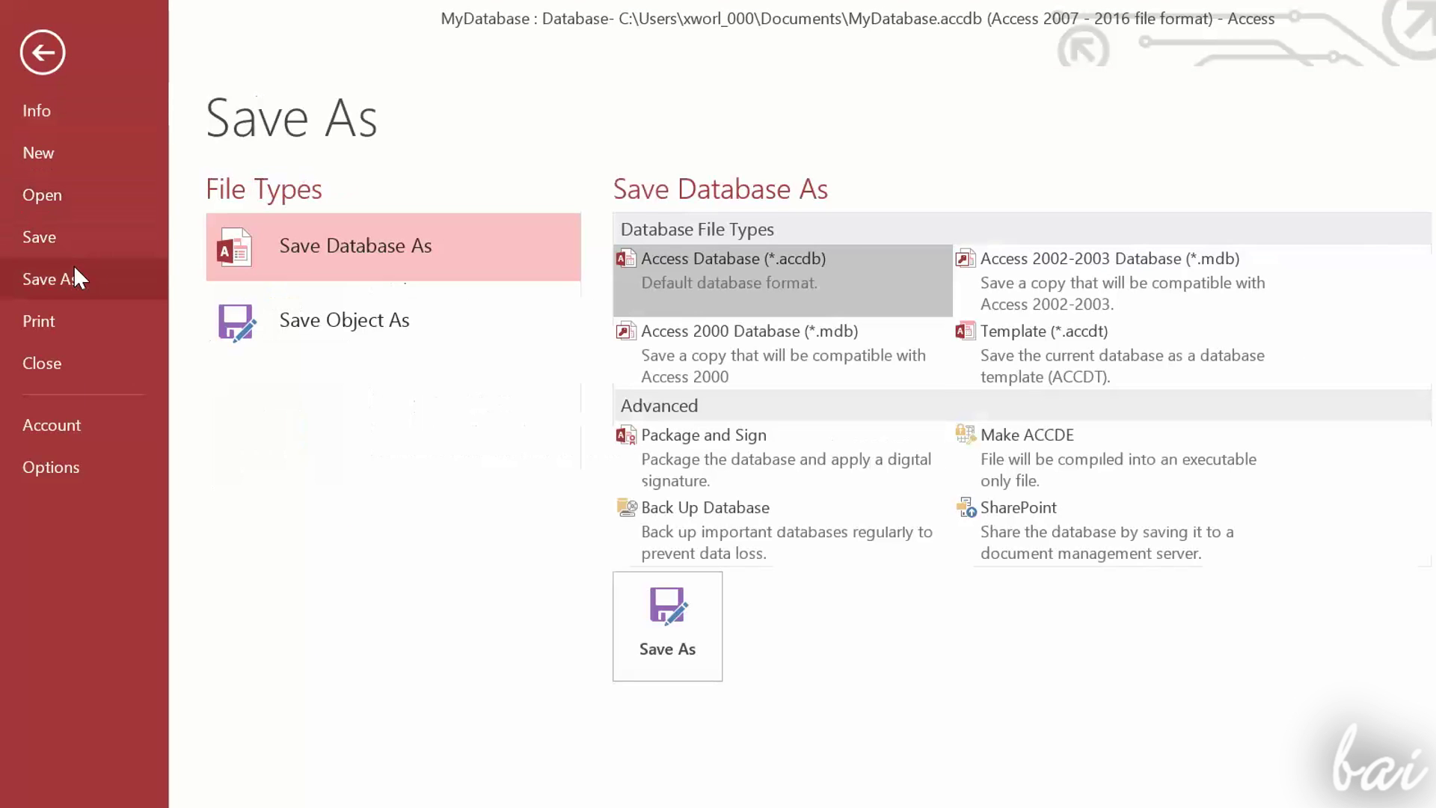
click(369, 339)
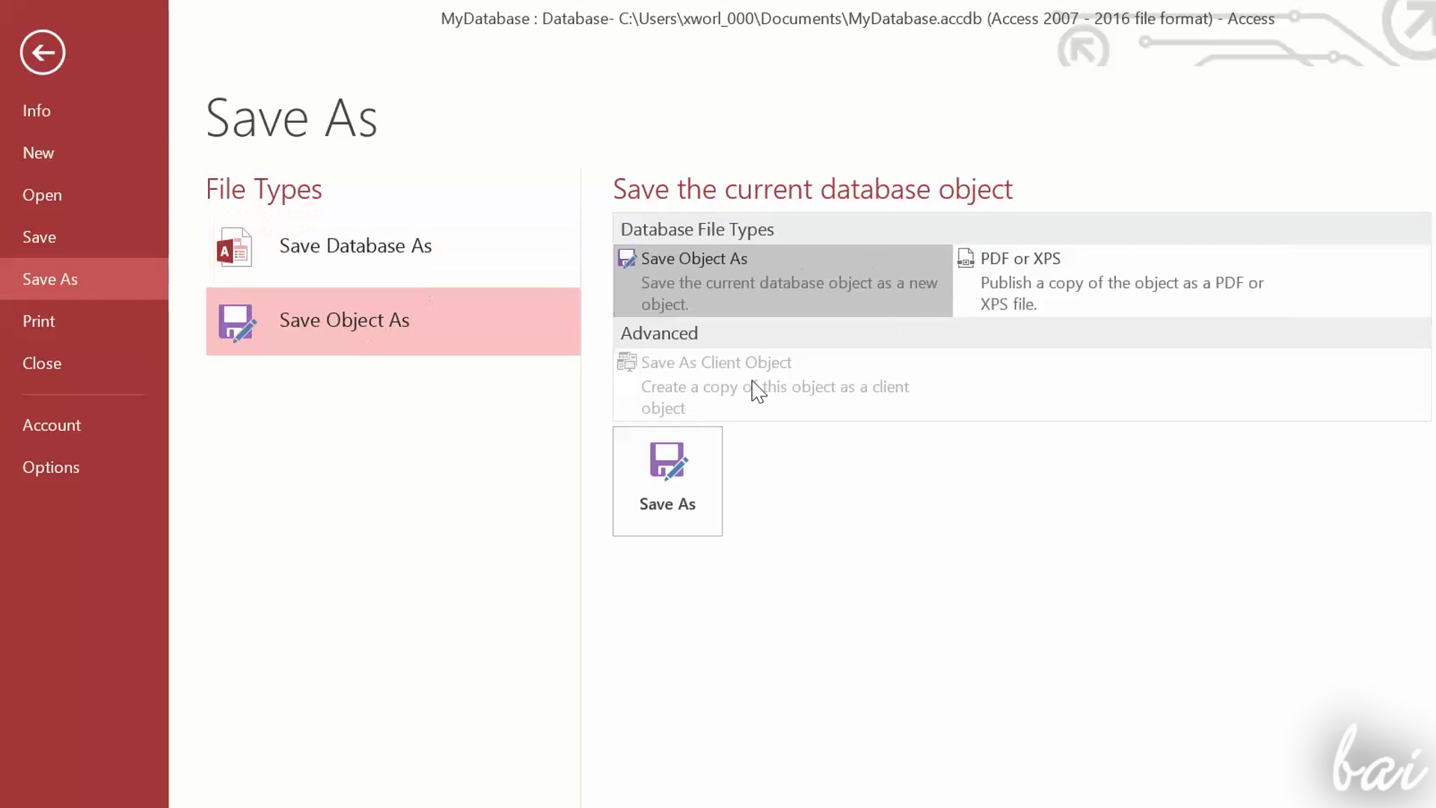
click(683, 490)
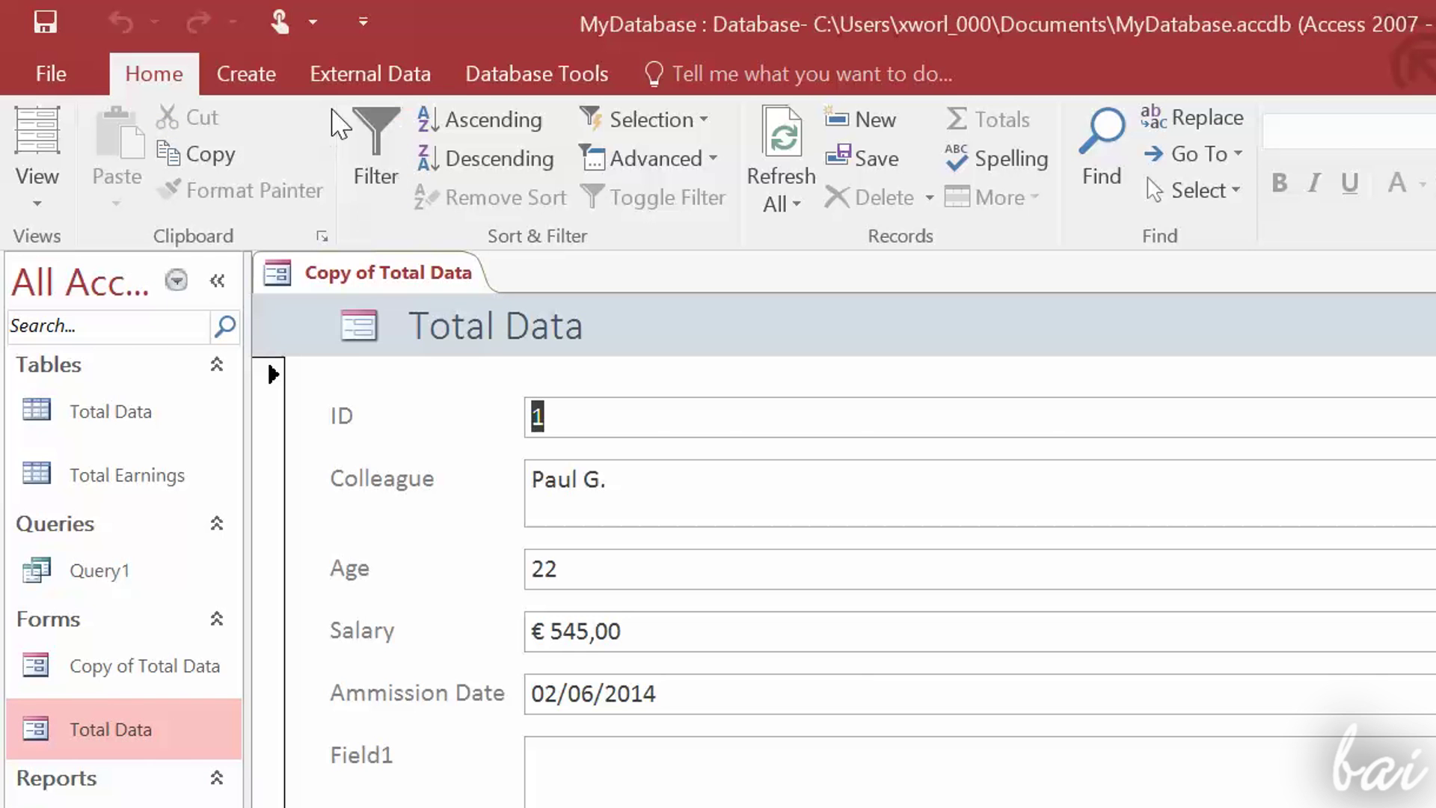
Step: Export the Total Data table to a SharePoint List from External Data's additional export formats
click(359, 83)
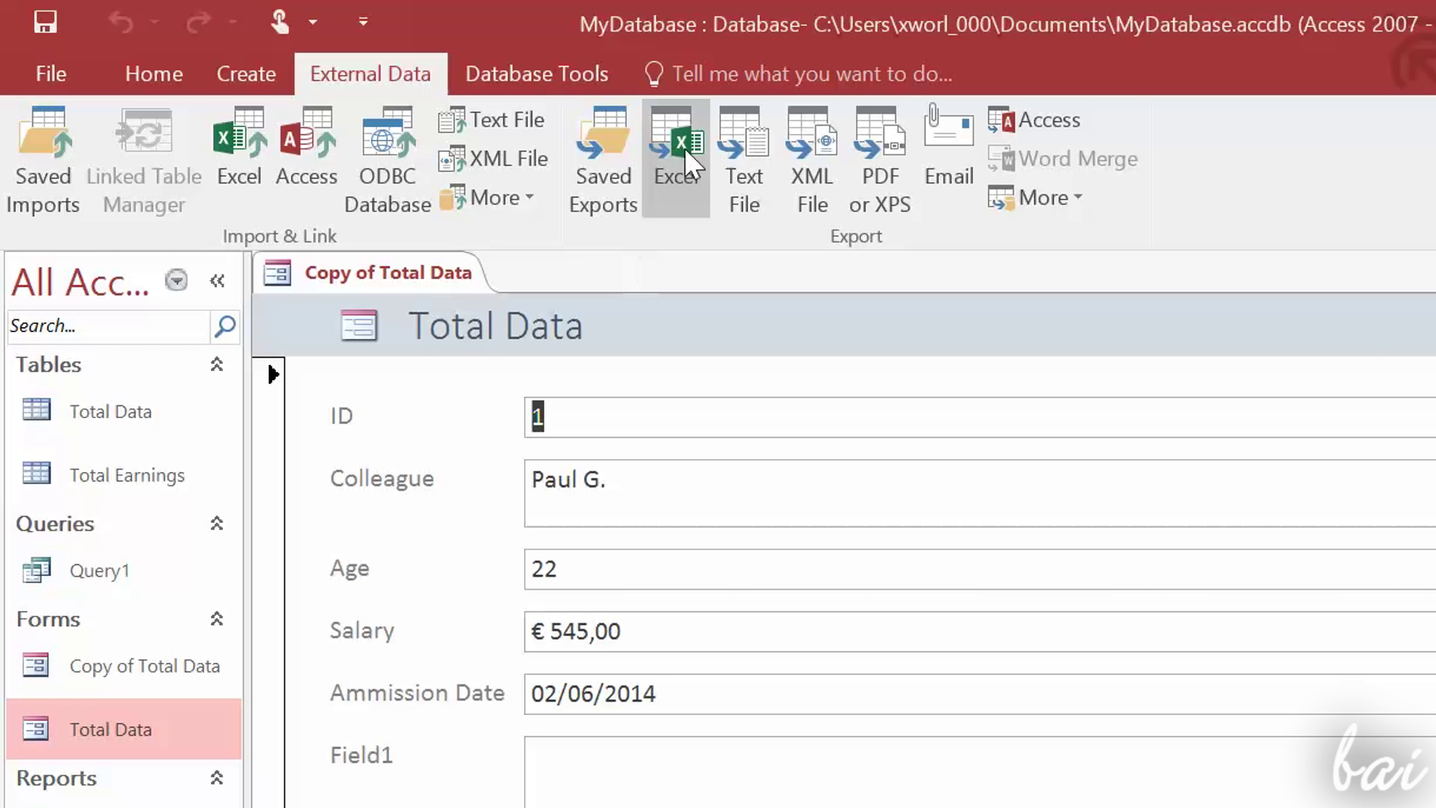
click(1083, 199)
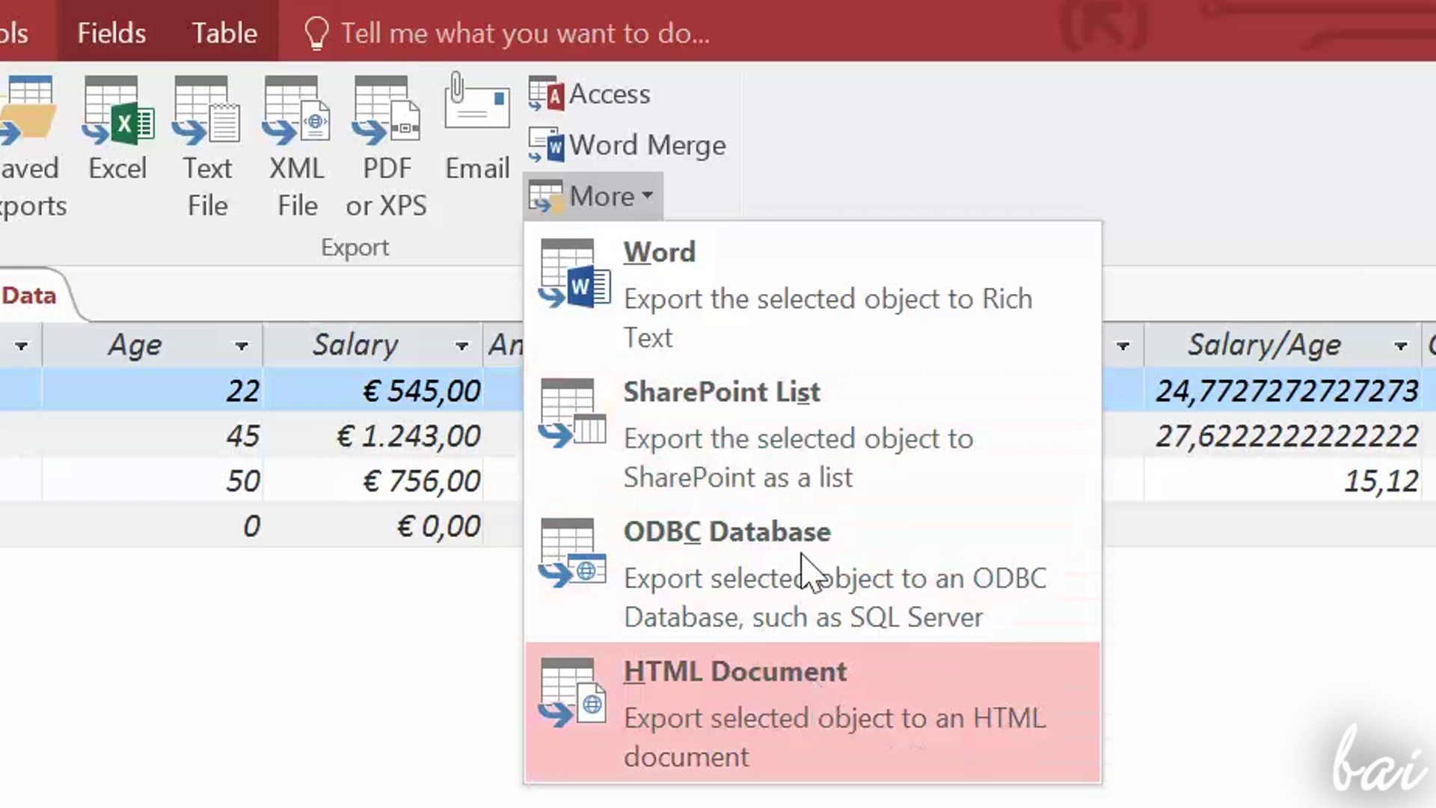
click(767, 446)
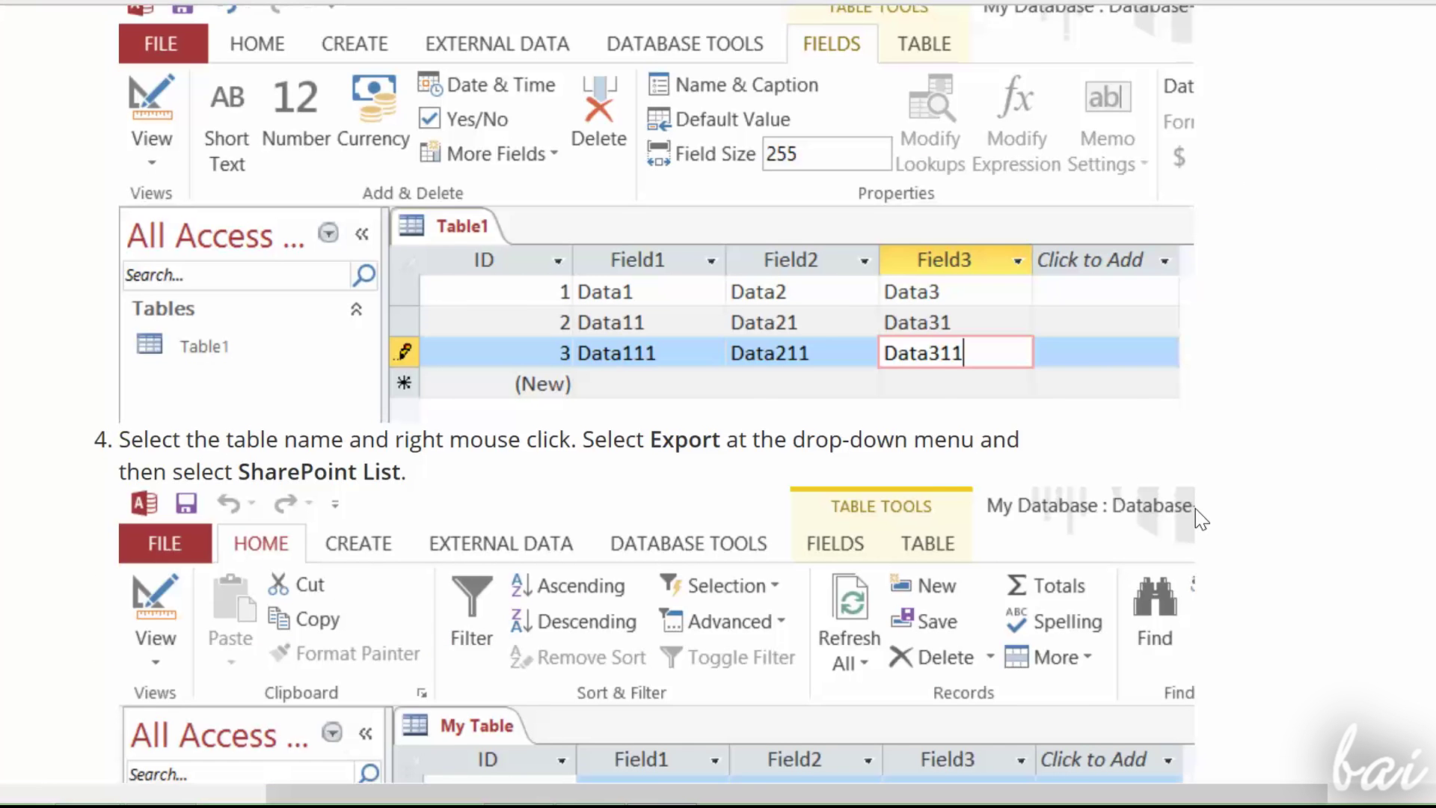
Step: Scroll the tutorial through steps 4 to 6 on exporting a table to a SharePoint list
scroll(1201, 518, down, 10)
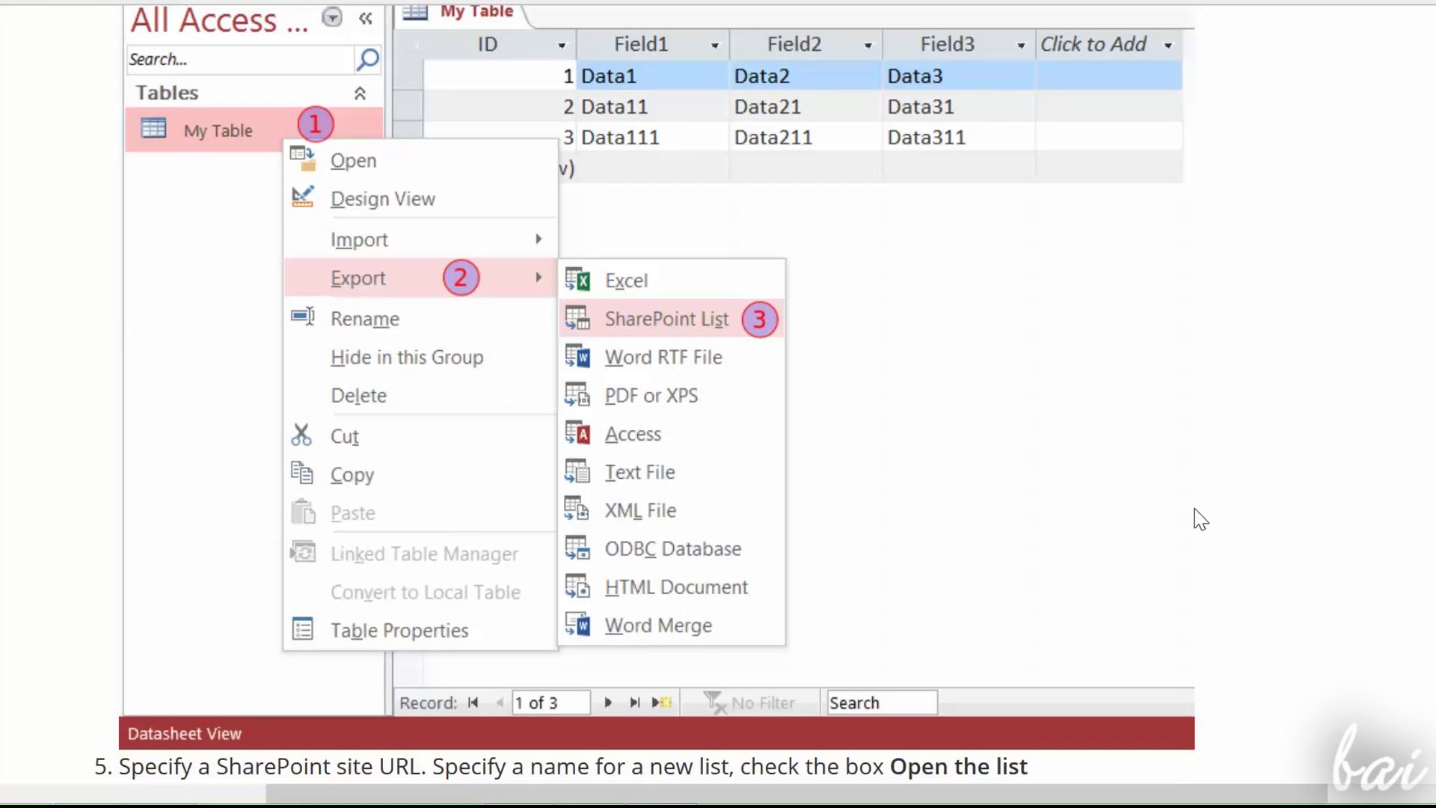
scroll(1200, 518, down, 11)
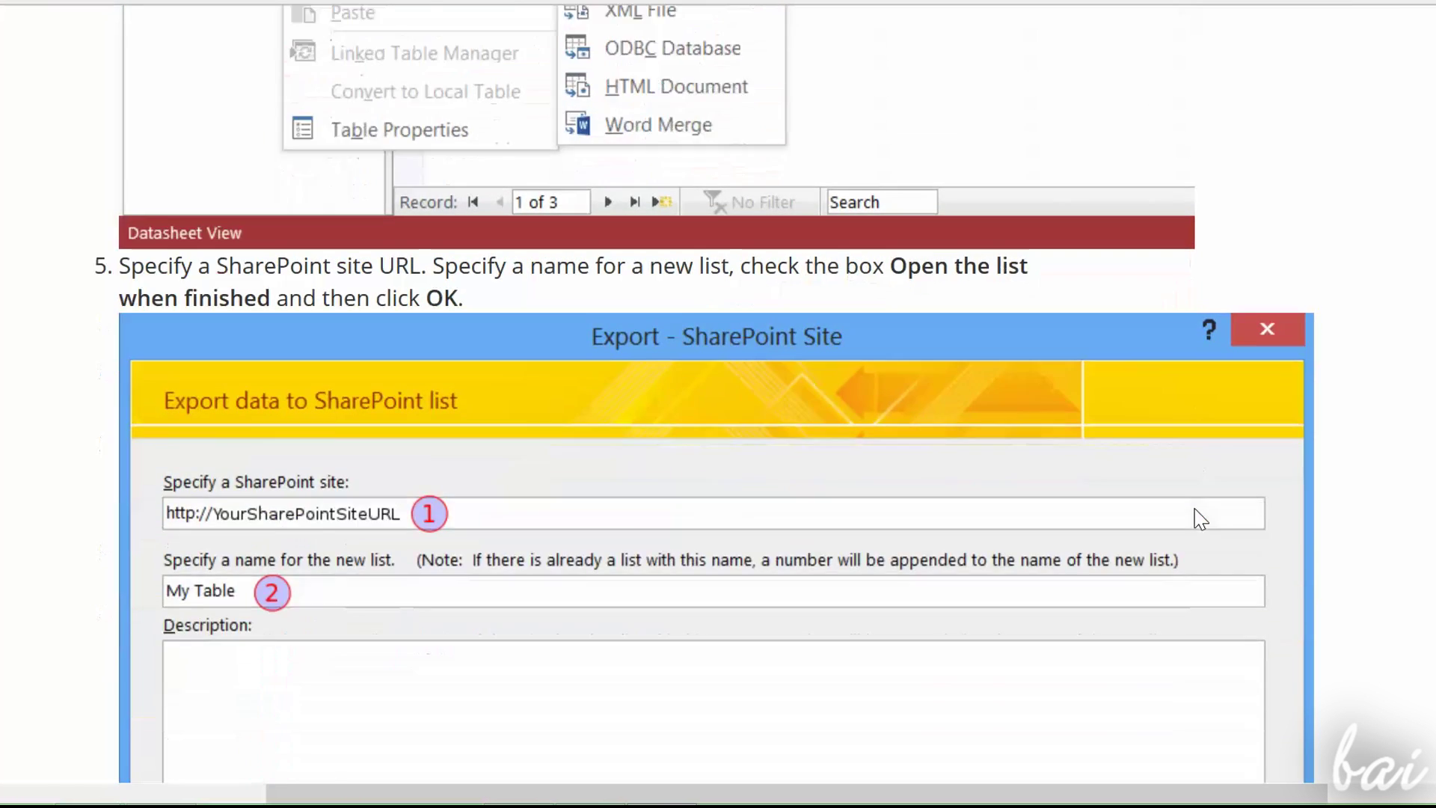
scroll(1200, 519, down, 17)
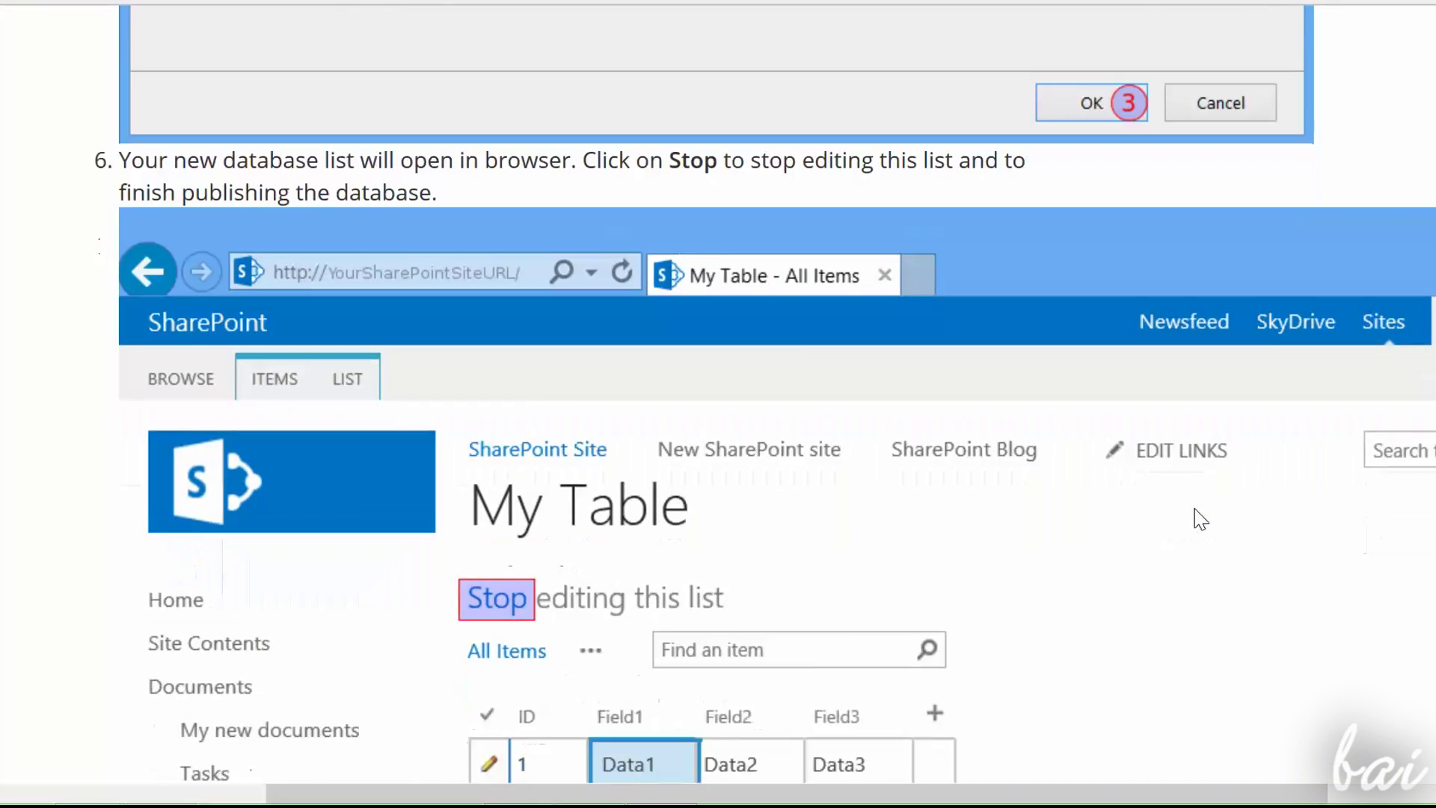